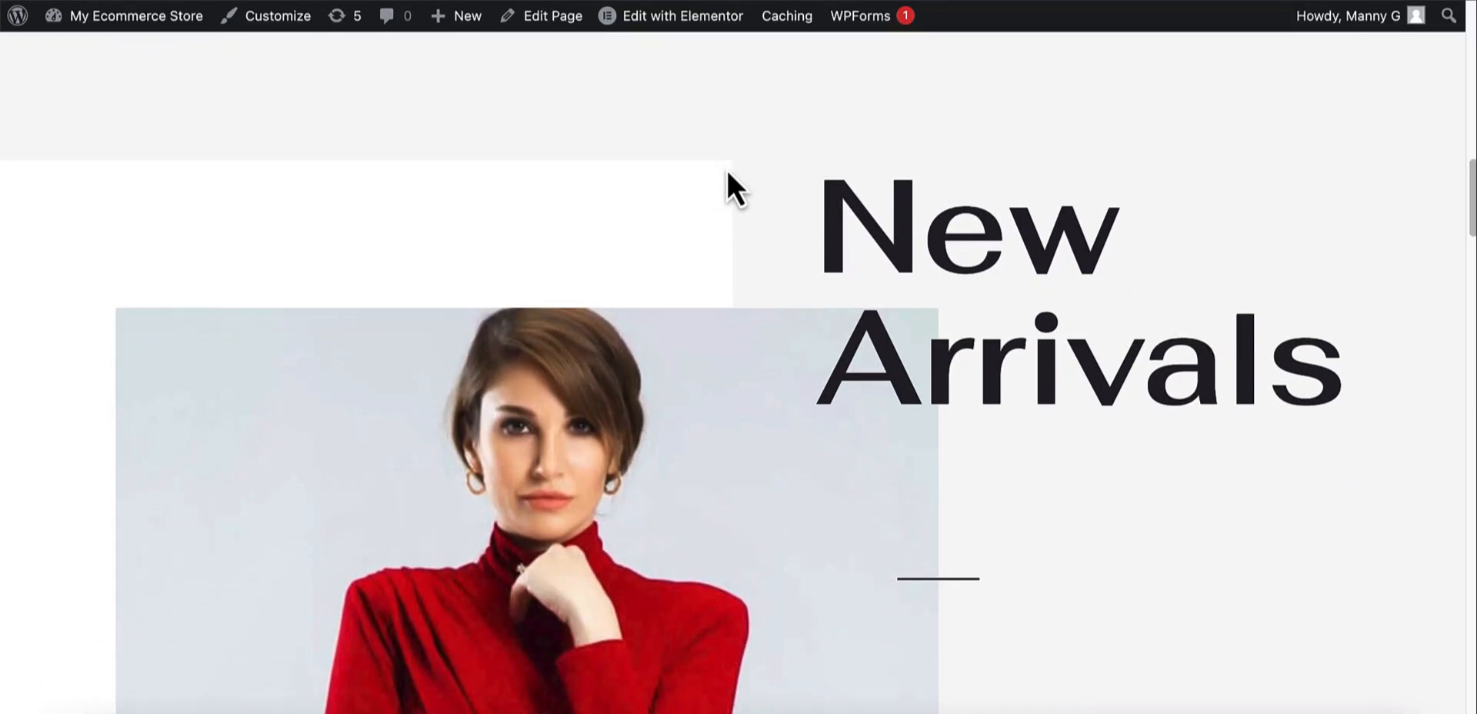
Step: Examine the demo store homepage from the New Arrivals section through the Tops, Accessories, Bottom and Dresses category images
scroll(726, 170, "down", 5)
scroll(726, 169, "down", 3)
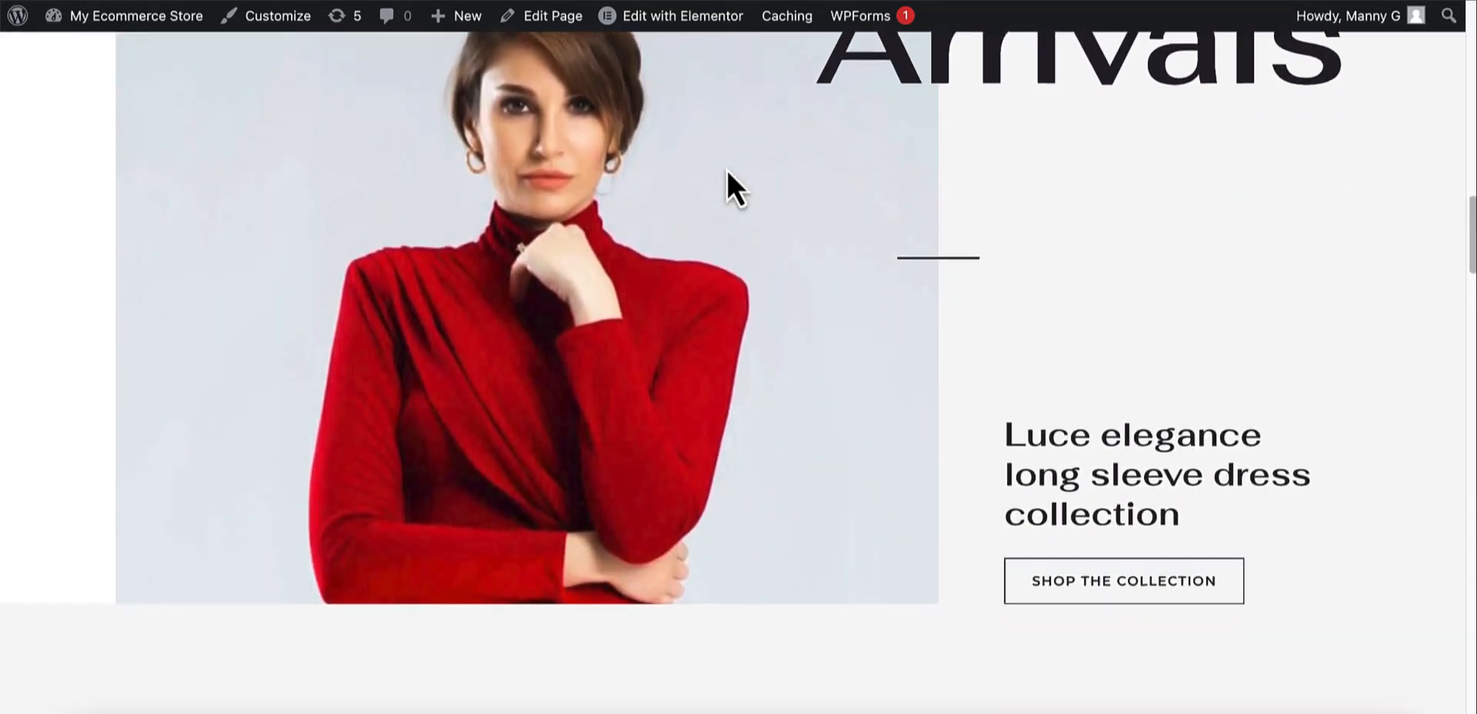
scroll(727, 169, "down", 6)
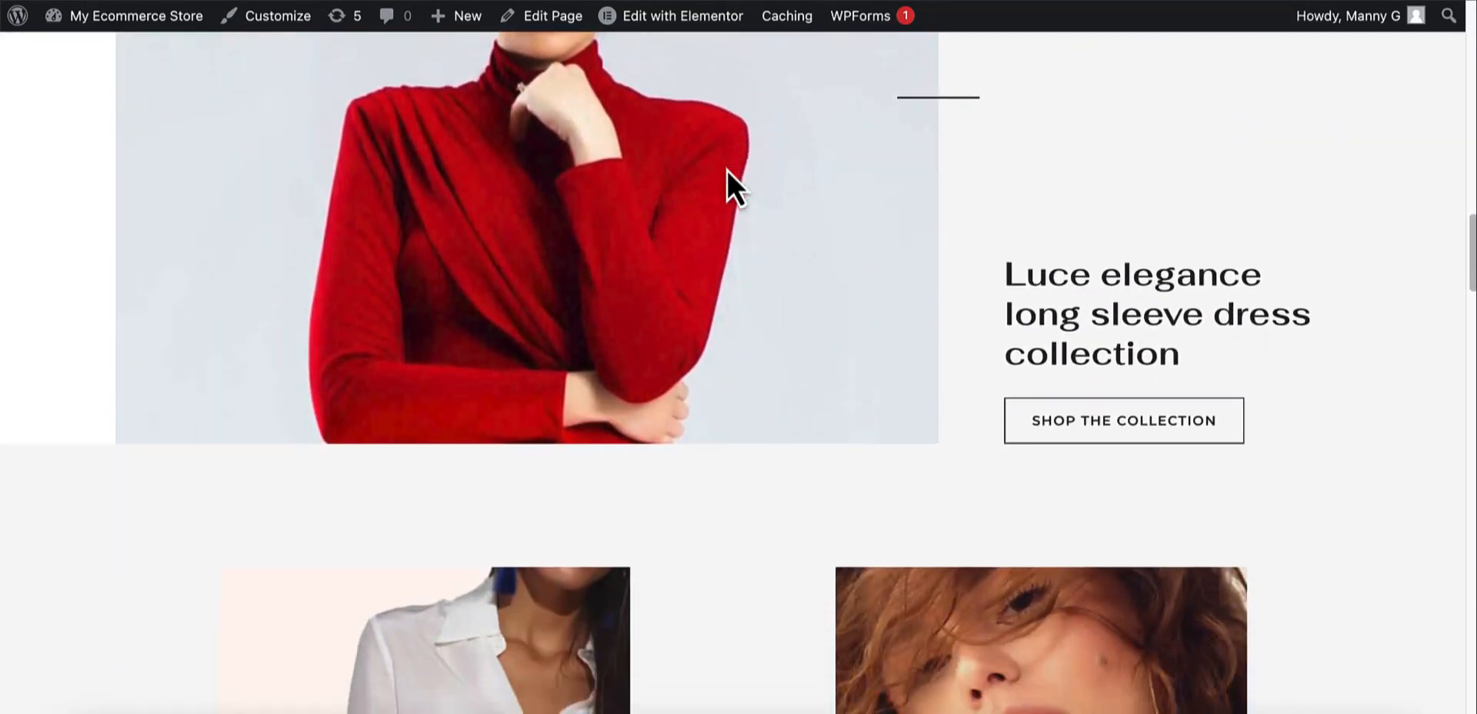
scroll(727, 171, "down", 5)
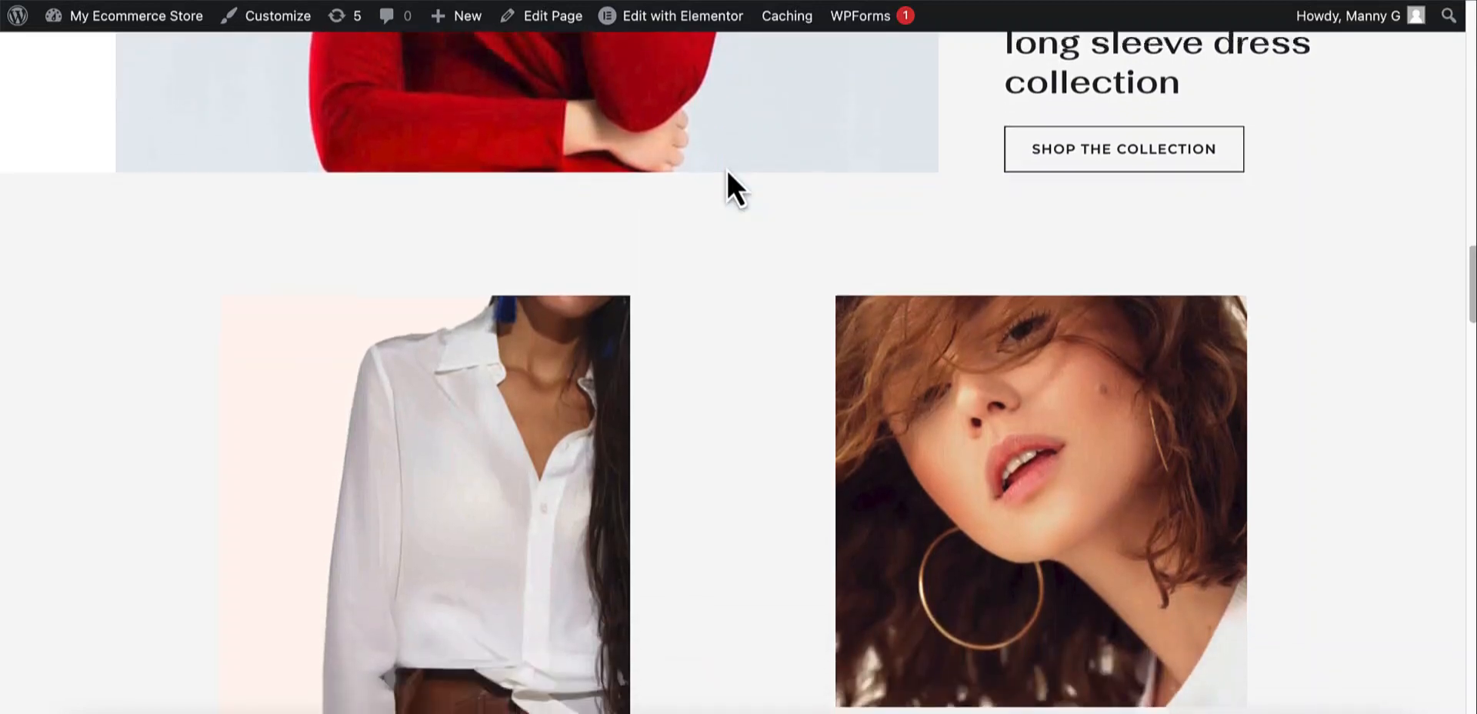
scroll(727, 171, "down", 6)
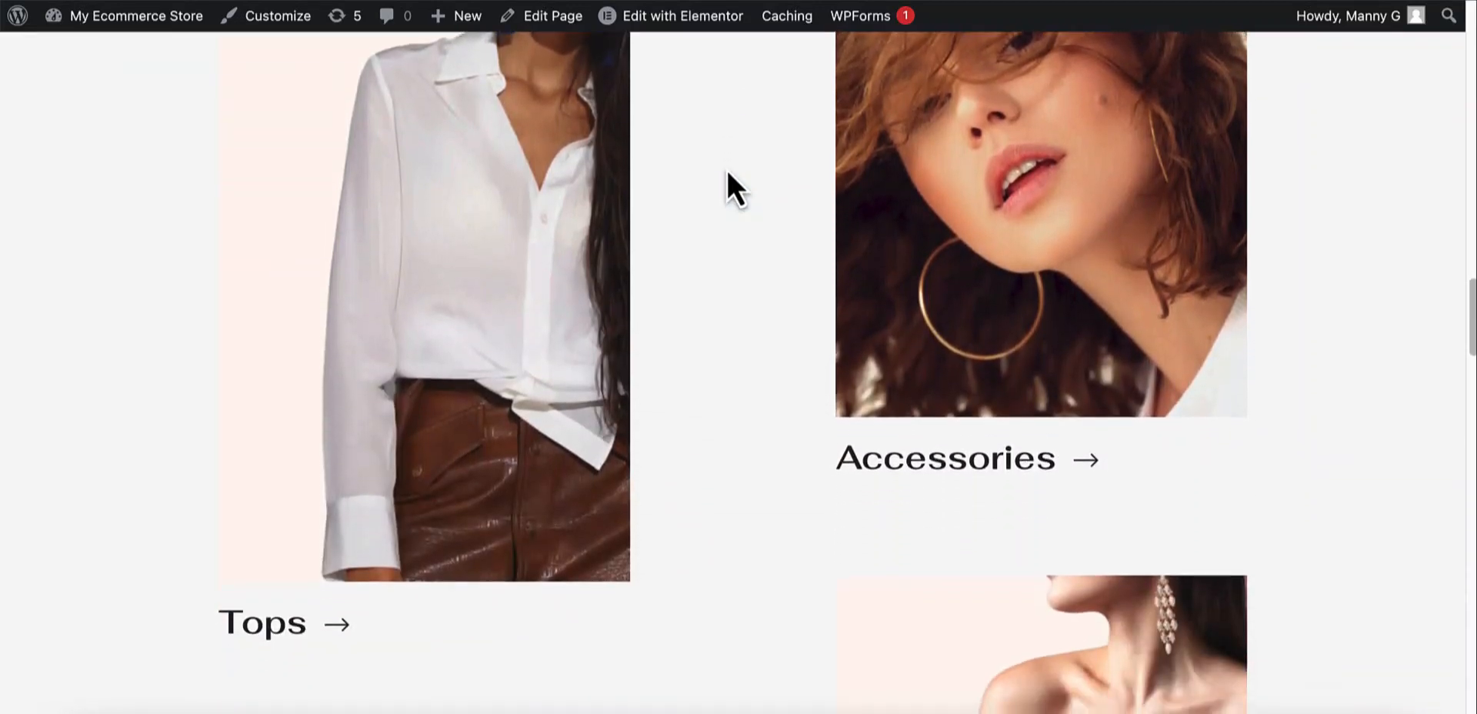
scroll(726, 169, "down", 7)
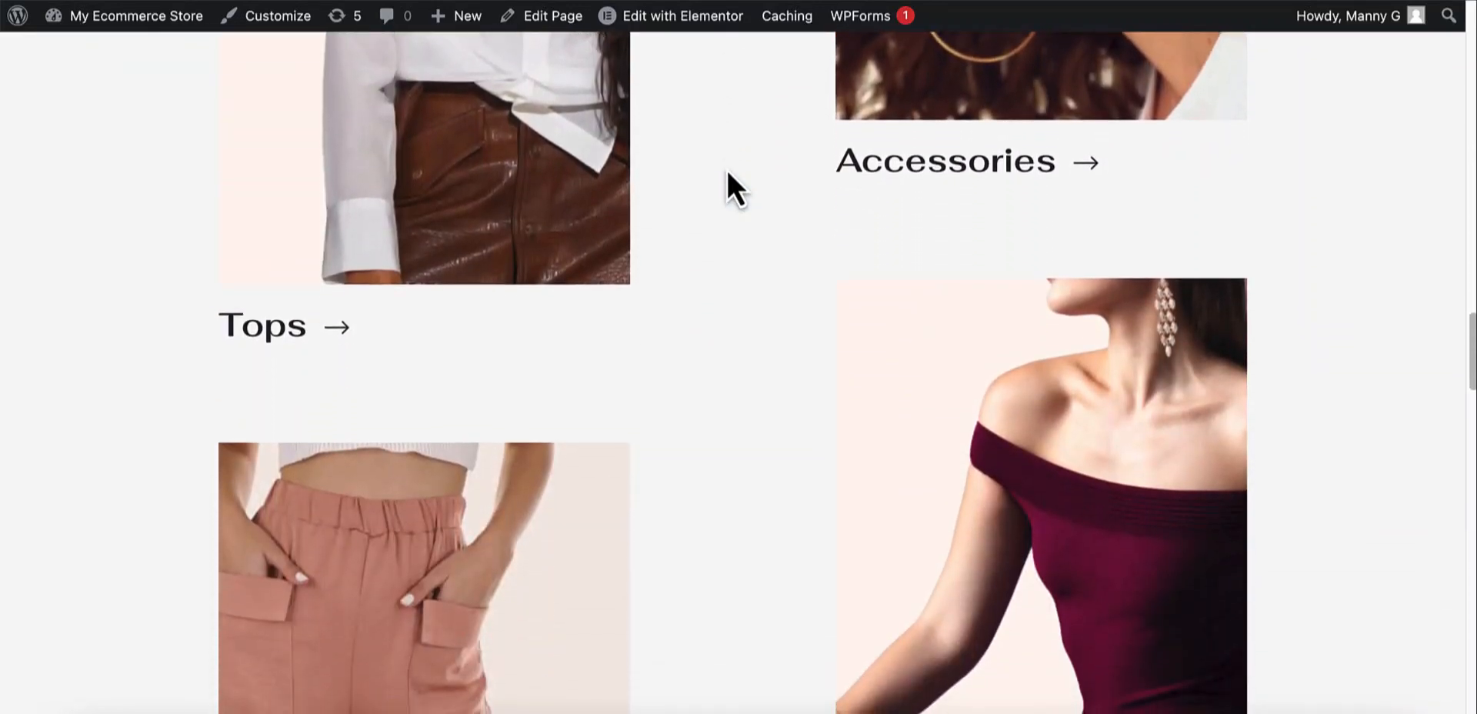
scroll(726, 170, "down", 1)
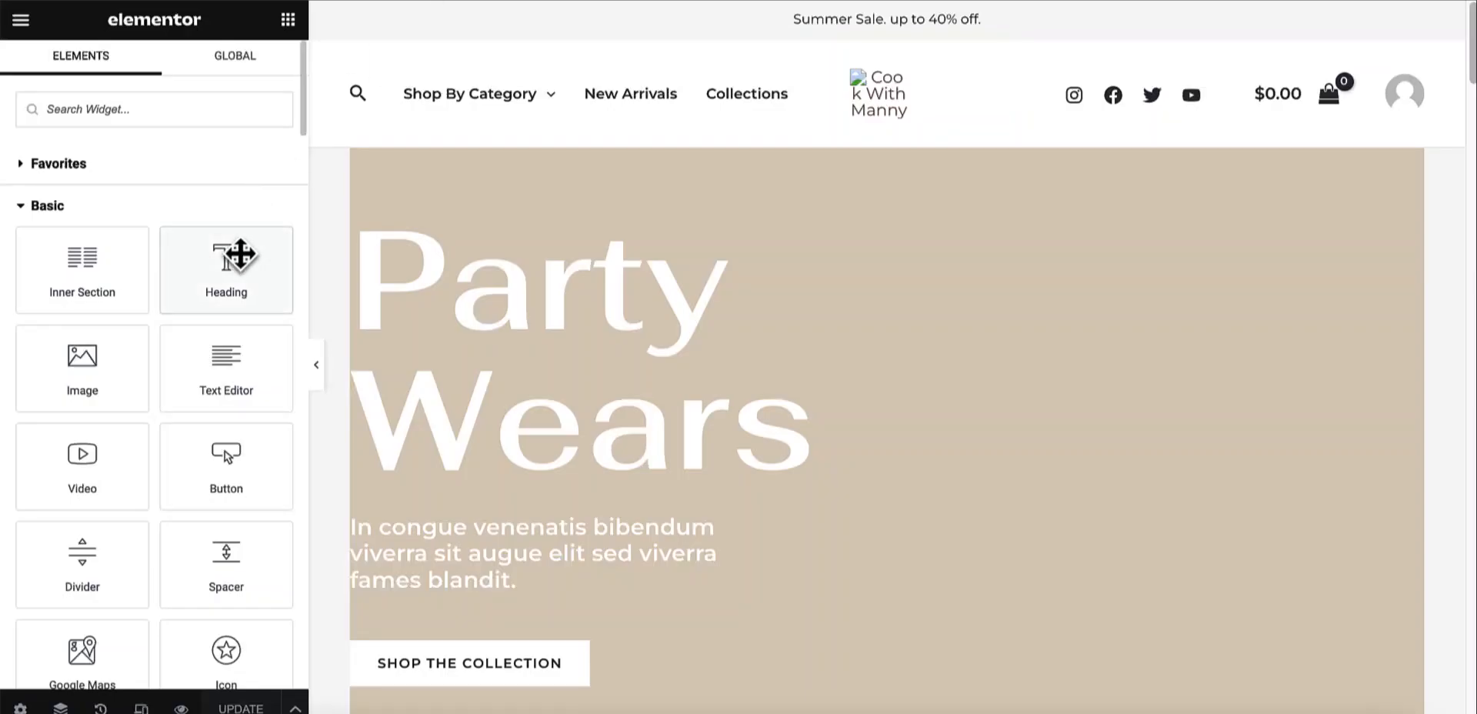
Step: In the Elementor editor, place a Heading widget above the Party Wears title in the hero section
left_click_drag(240, 254, 457, 206)
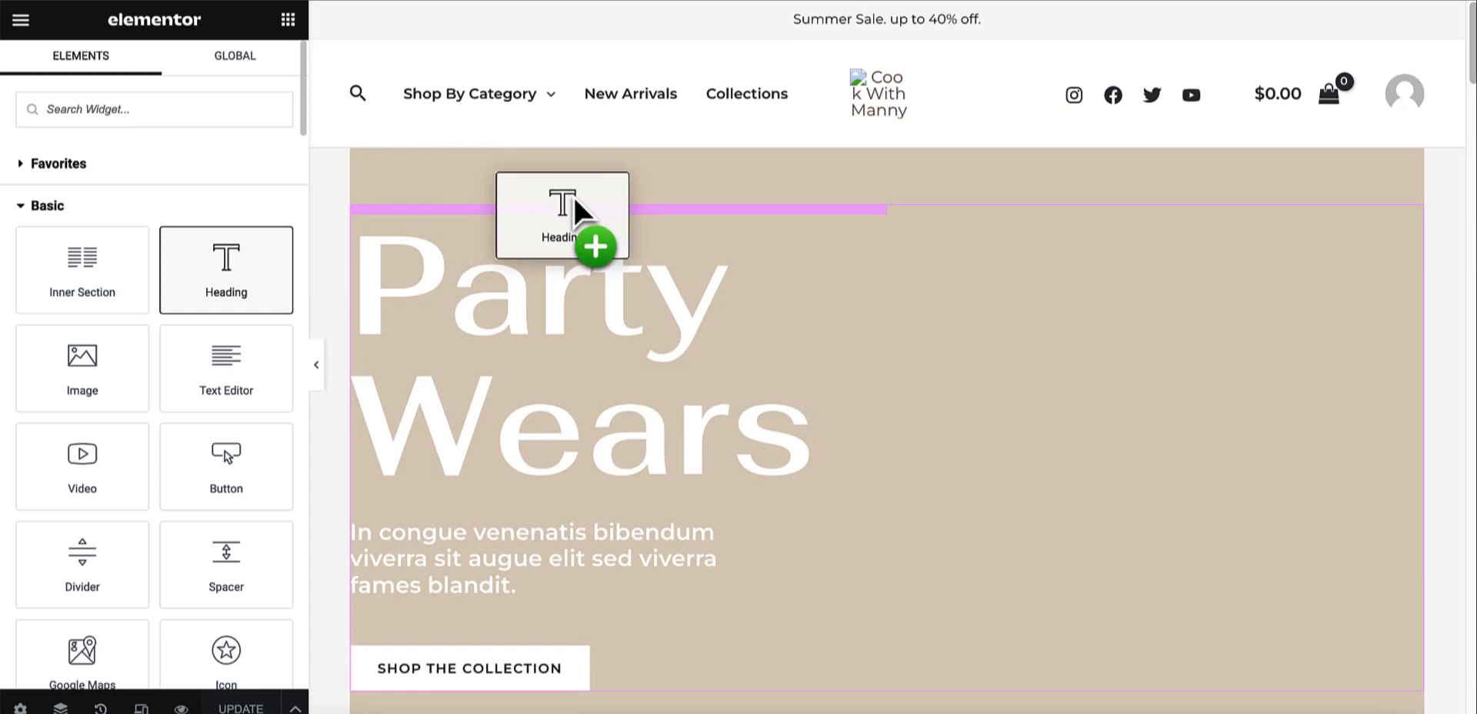
left_click_drag(574, 204, 576, 201)
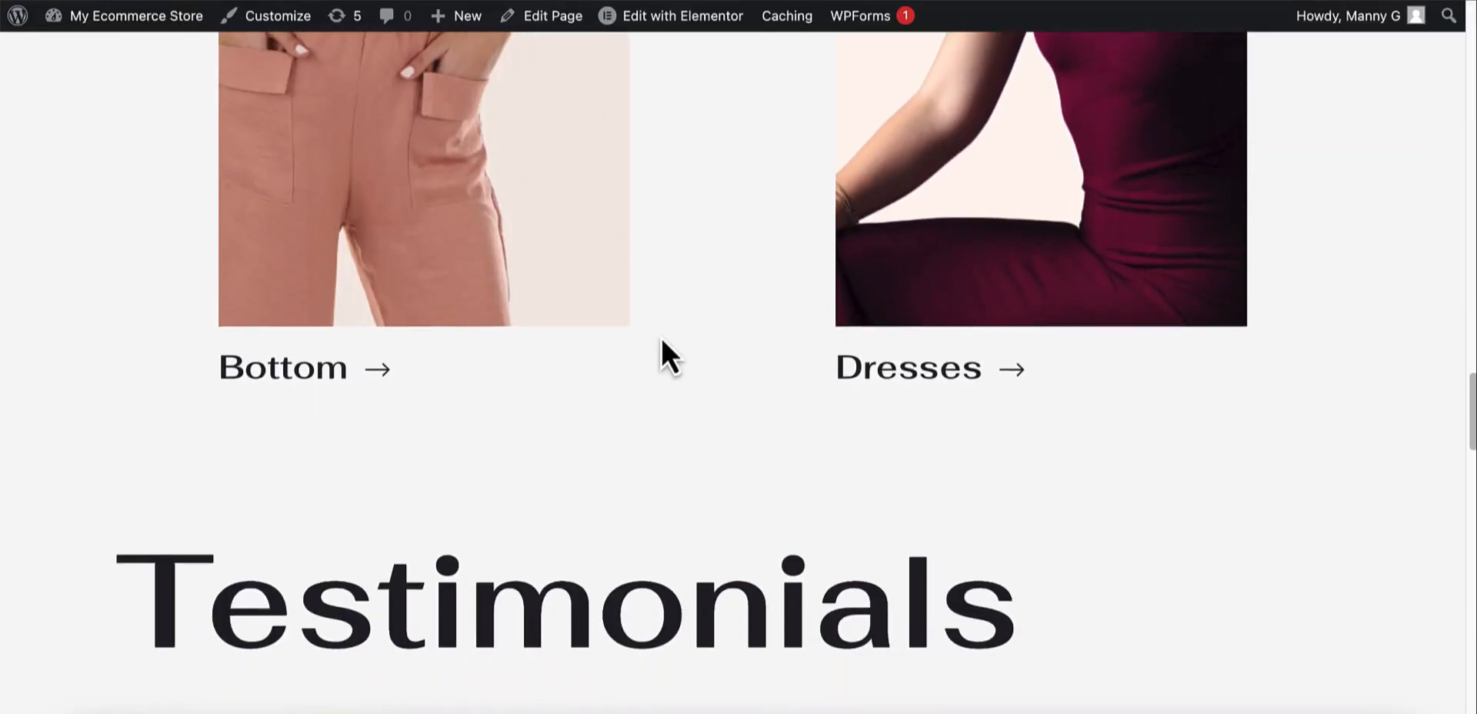
Step: Examine the rest of the live homepage: the testimonials, special offer banner, blog posts, newsletter sign-up and footer
scroll(661, 338, "down", 7)
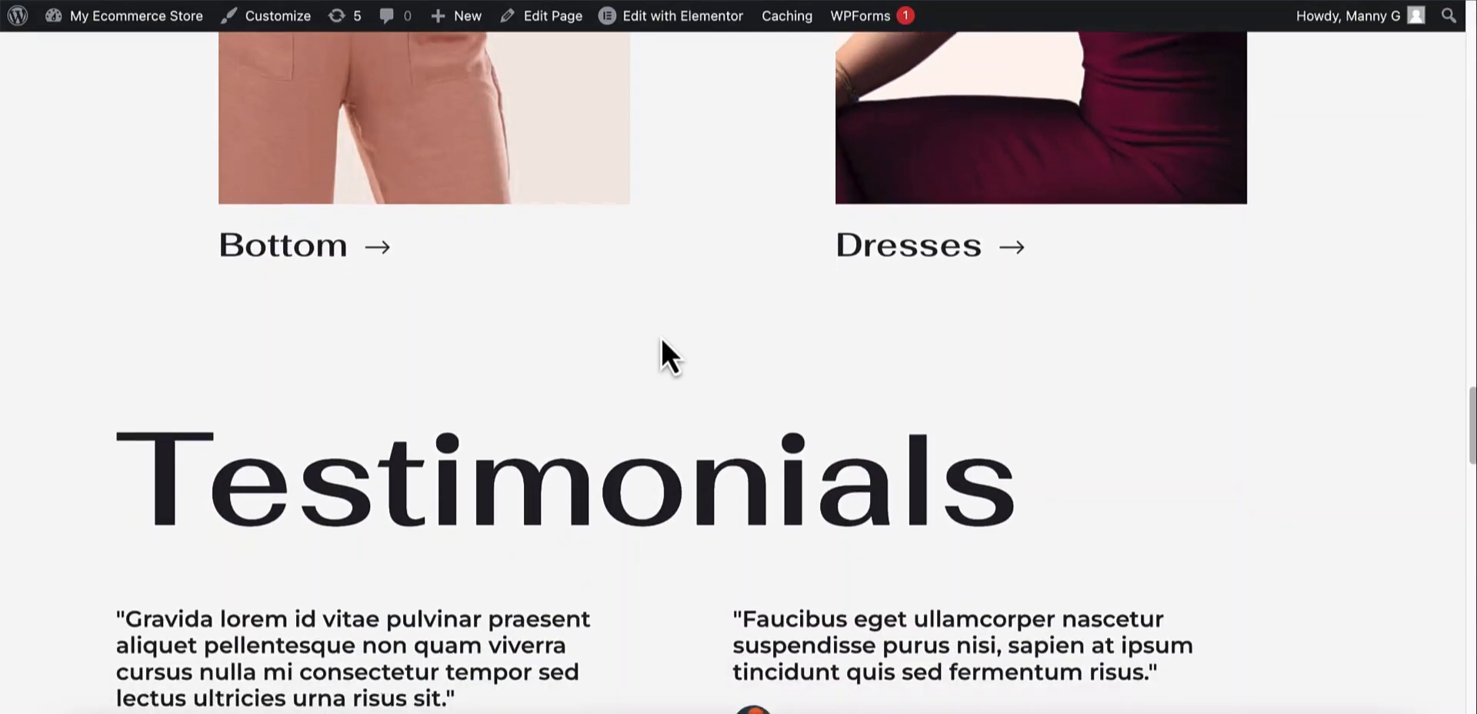
scroll(662, 338, "down", 6)
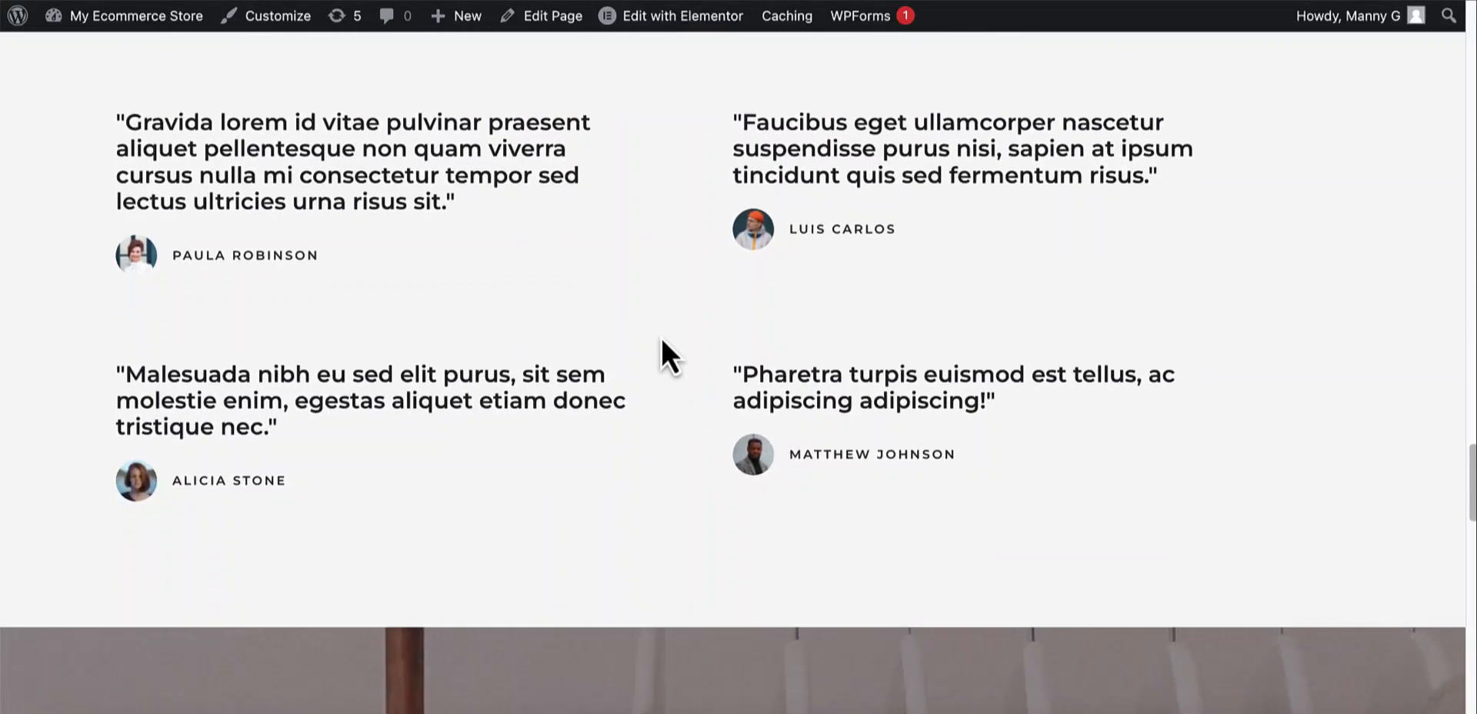
scroll(662, 337, "down", 4)
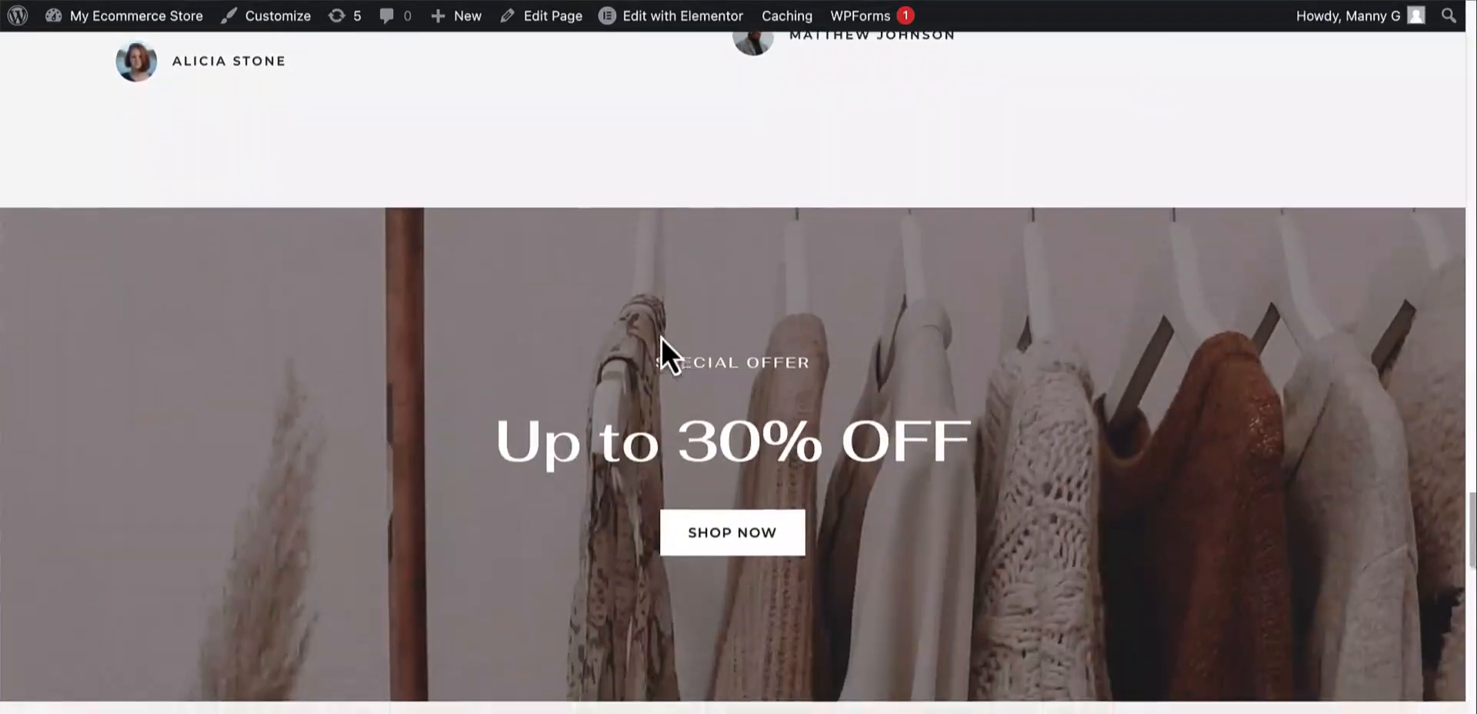
scroll(661, 337, "down", 3)
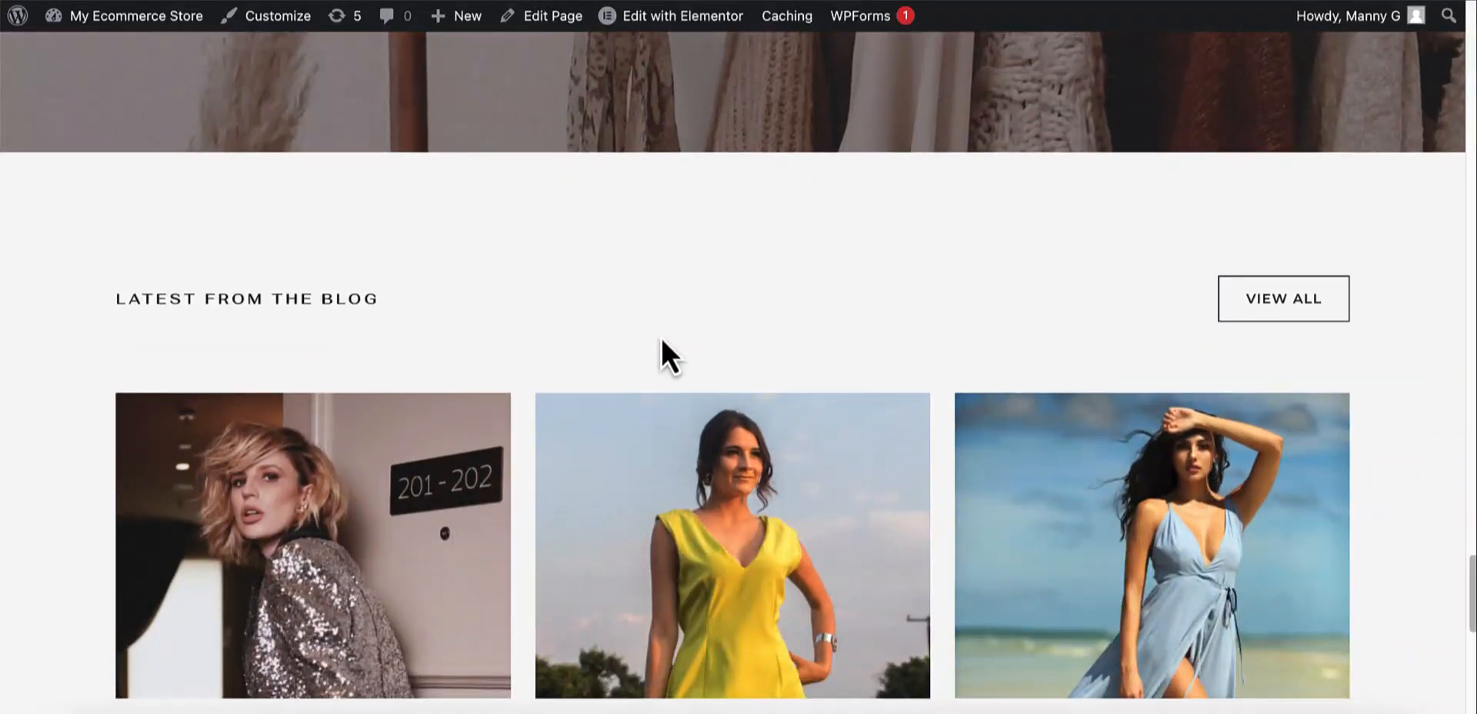
scroll(661, 337, "down", 3)
scroll(662, 342, "down", 3)
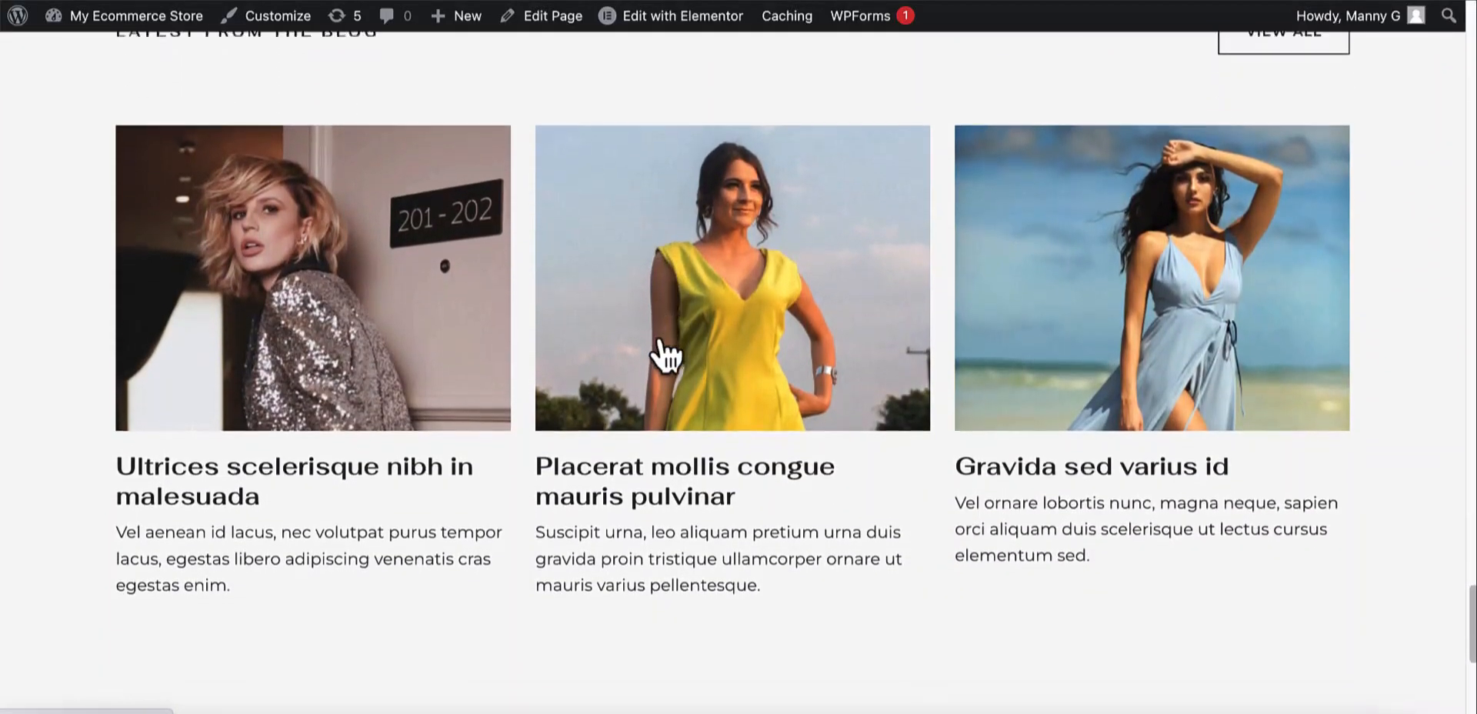
scroll(663, 343, "down", 2)
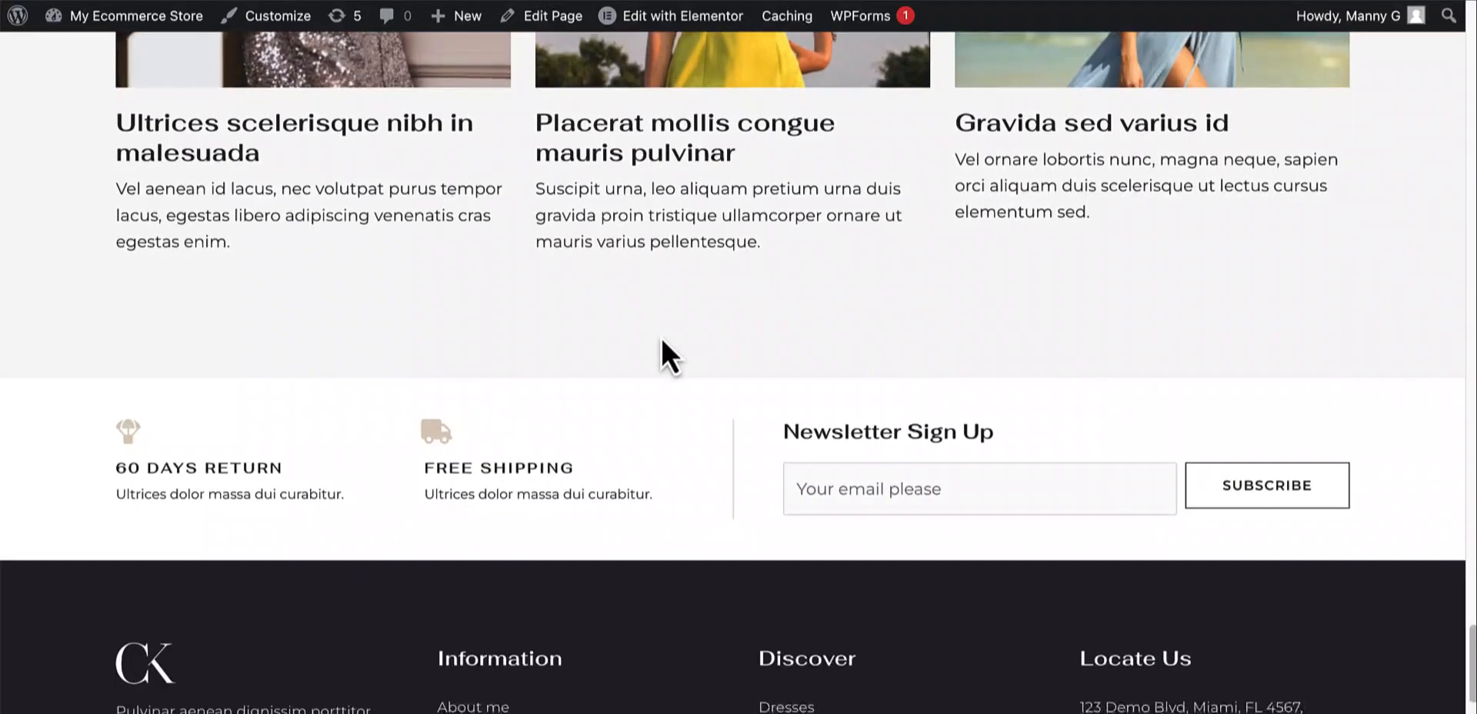
scroll(663, 342, "down", 3)
scroll(662, 338, "up", 4)
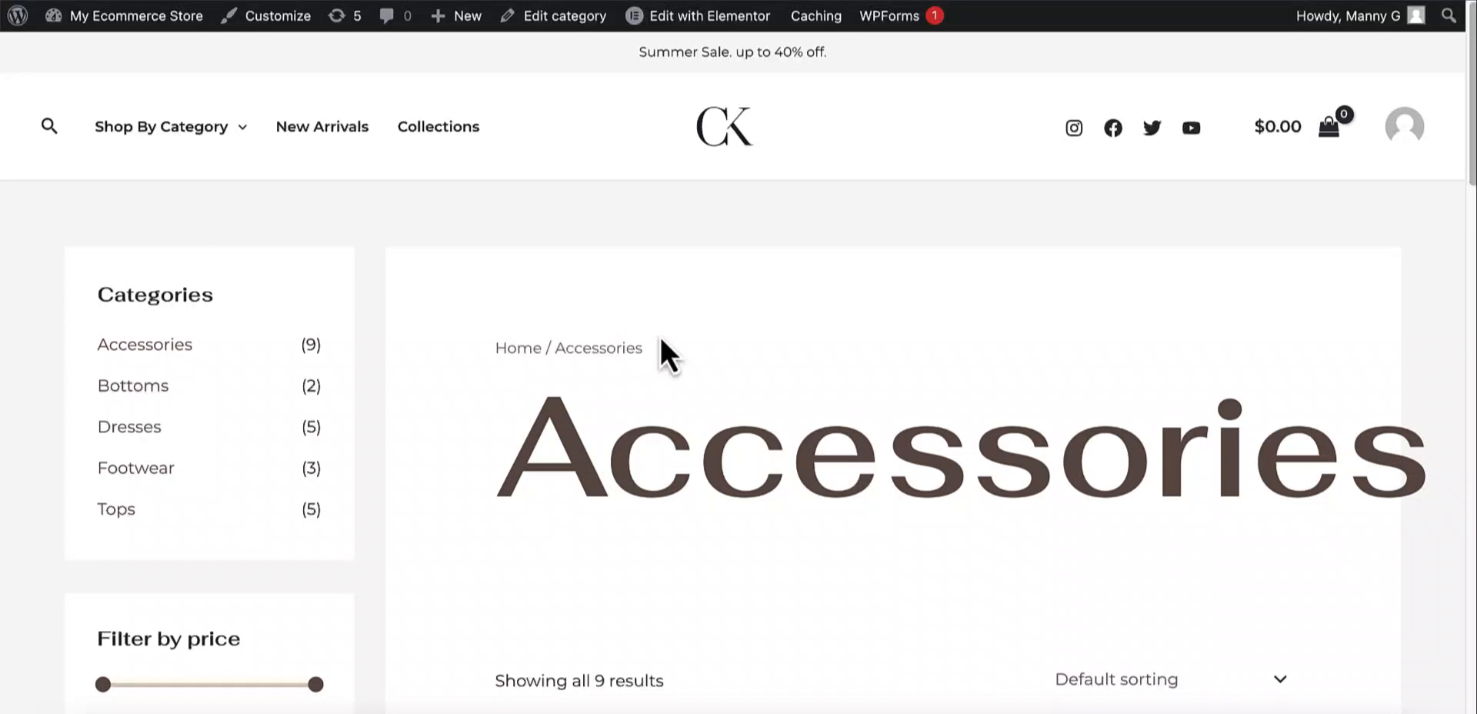
Step: Examine the Accessories category page with its product grid, price filter and Hottest Deals
scroll(662, 338, "down", 7)
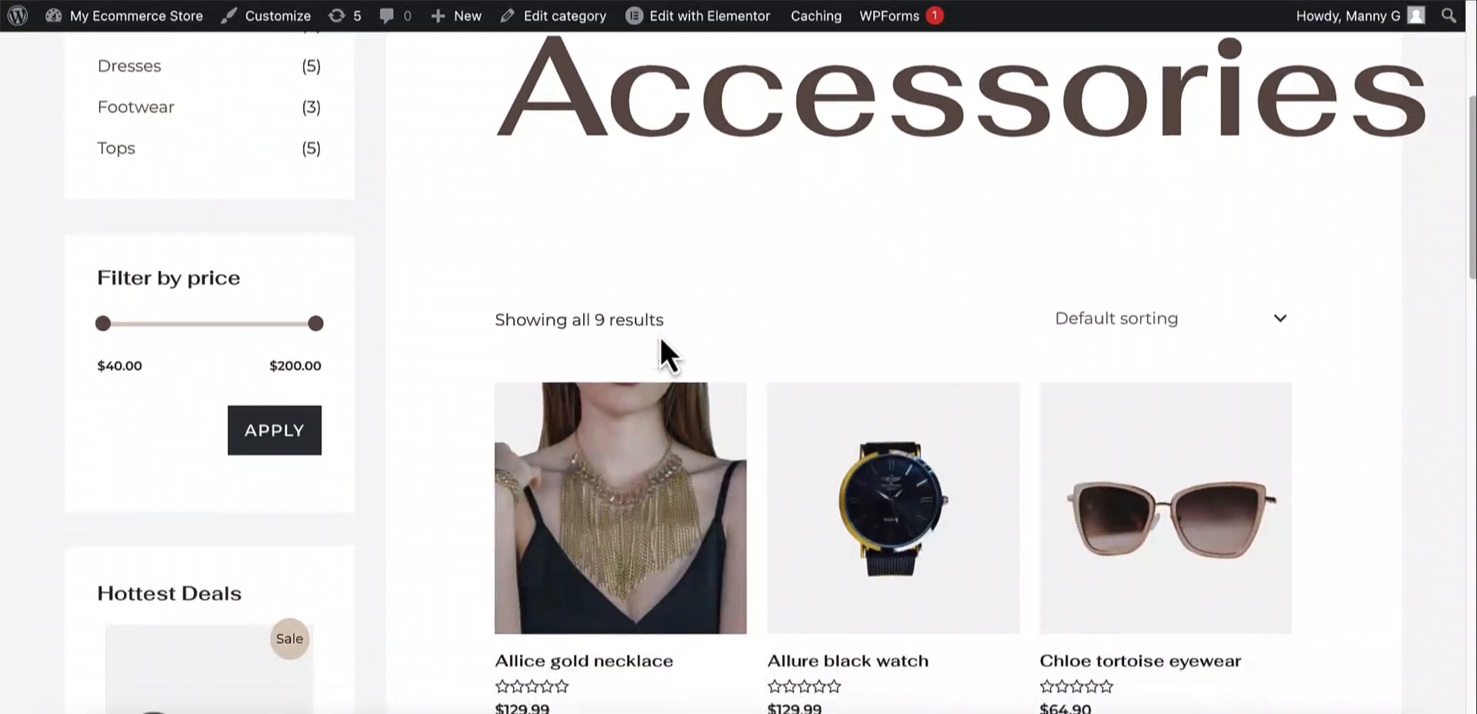
scroll(663, 354, "down", 3)
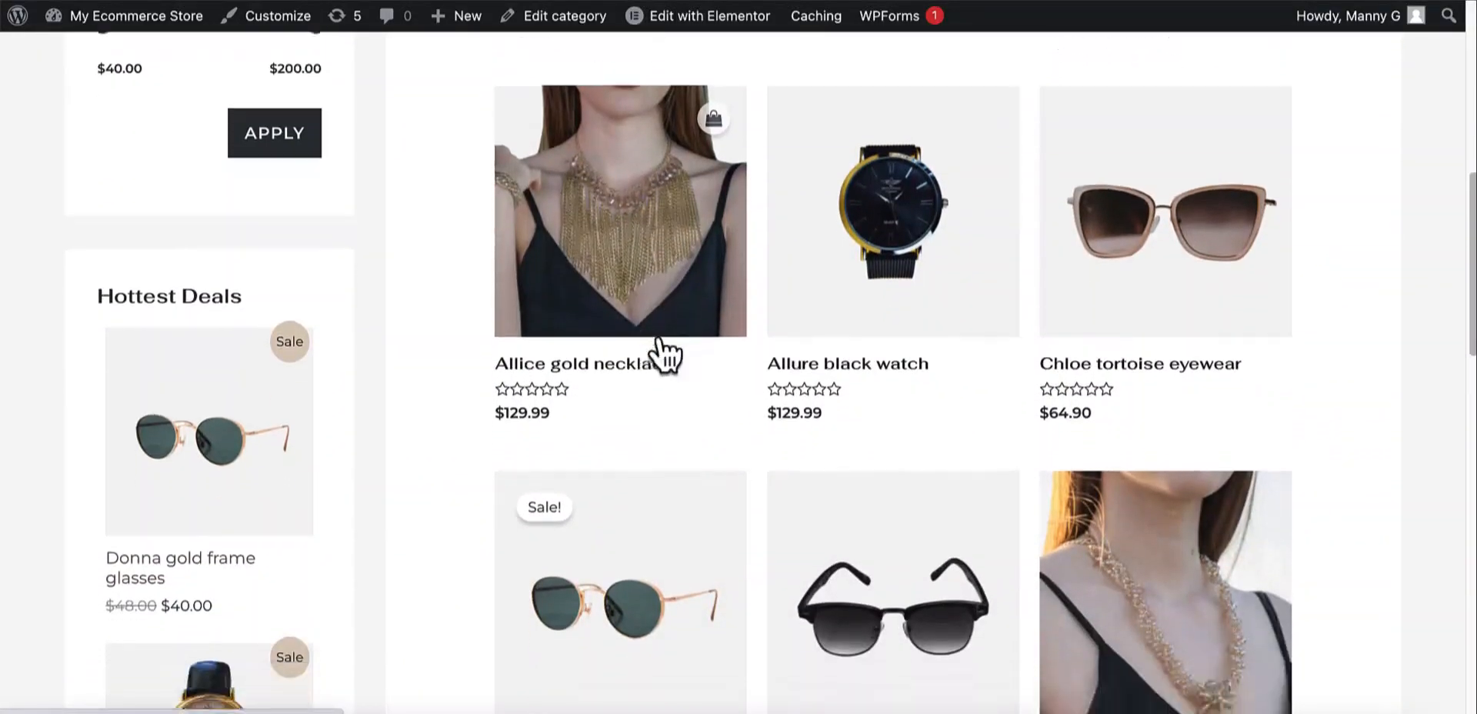
scroll(716, 337, "up", 3)
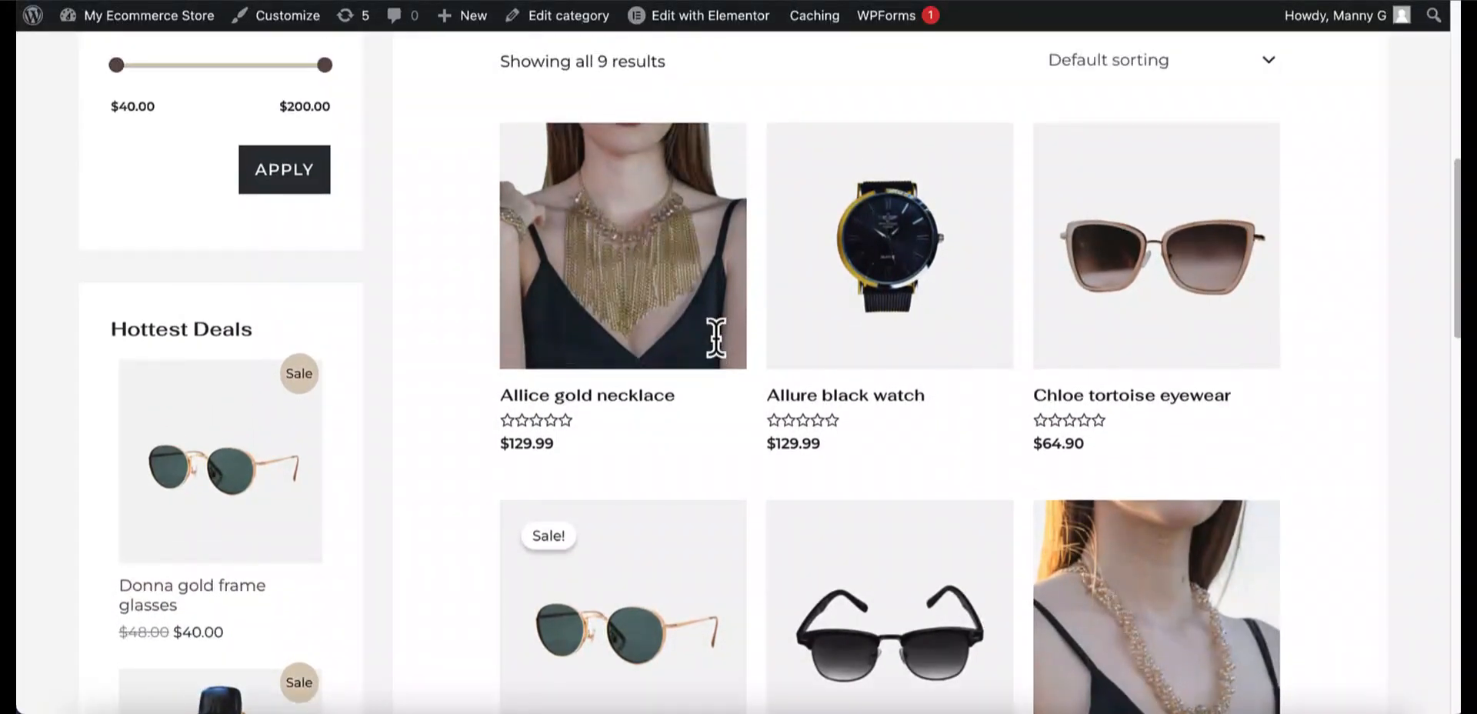
scroll(715, 337, "up", 5)
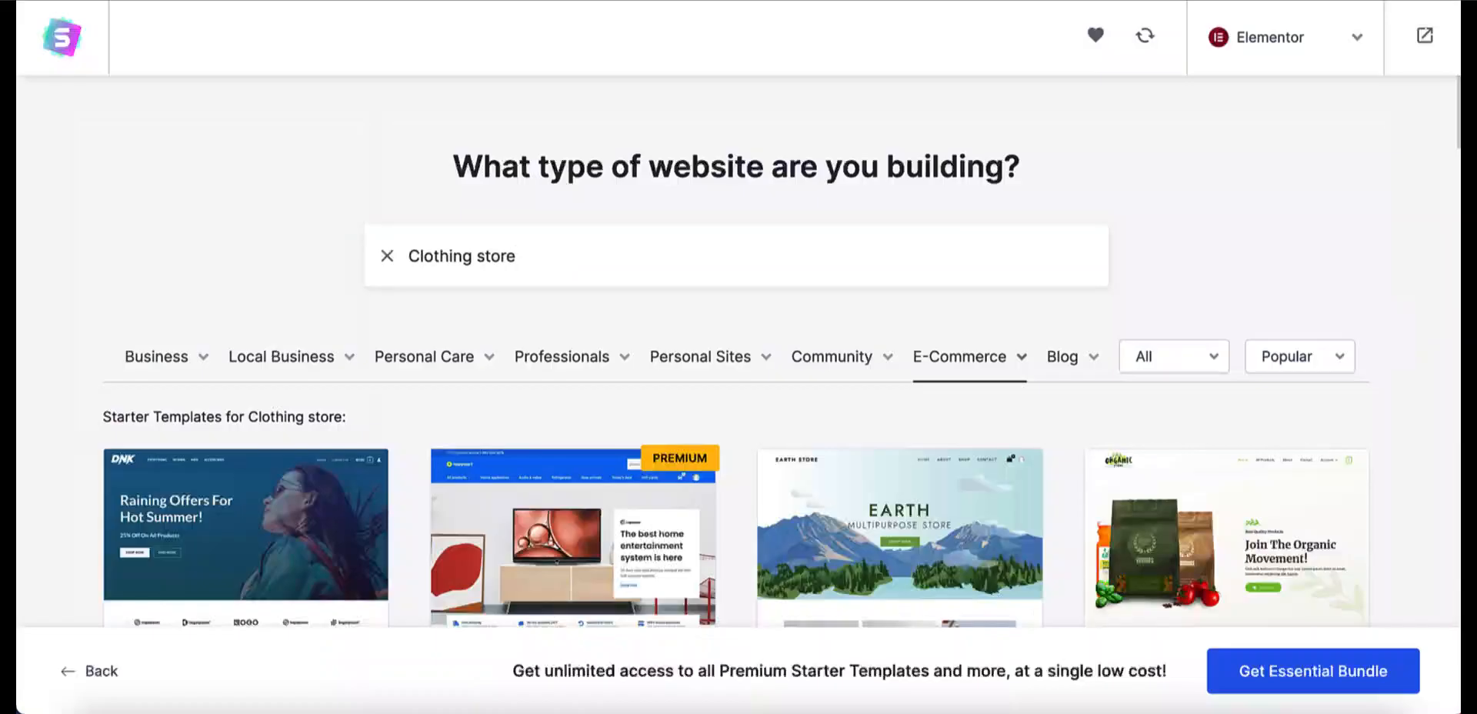
Step: Browse the E-Commerce starter templates for Clothing store, from the first row down past the plant and furniture shops
scroll(510, 229, "down", 5)
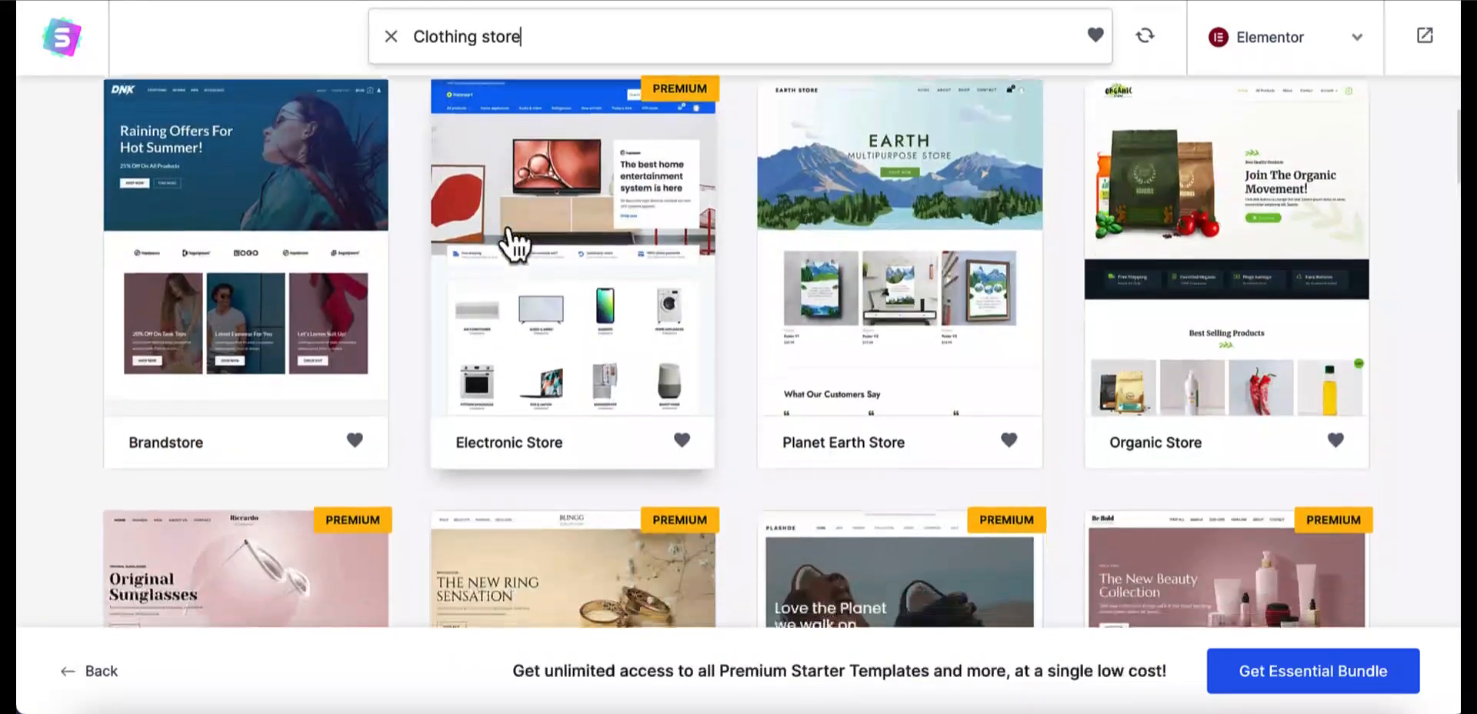
scroll(512, 242, "down", 5)
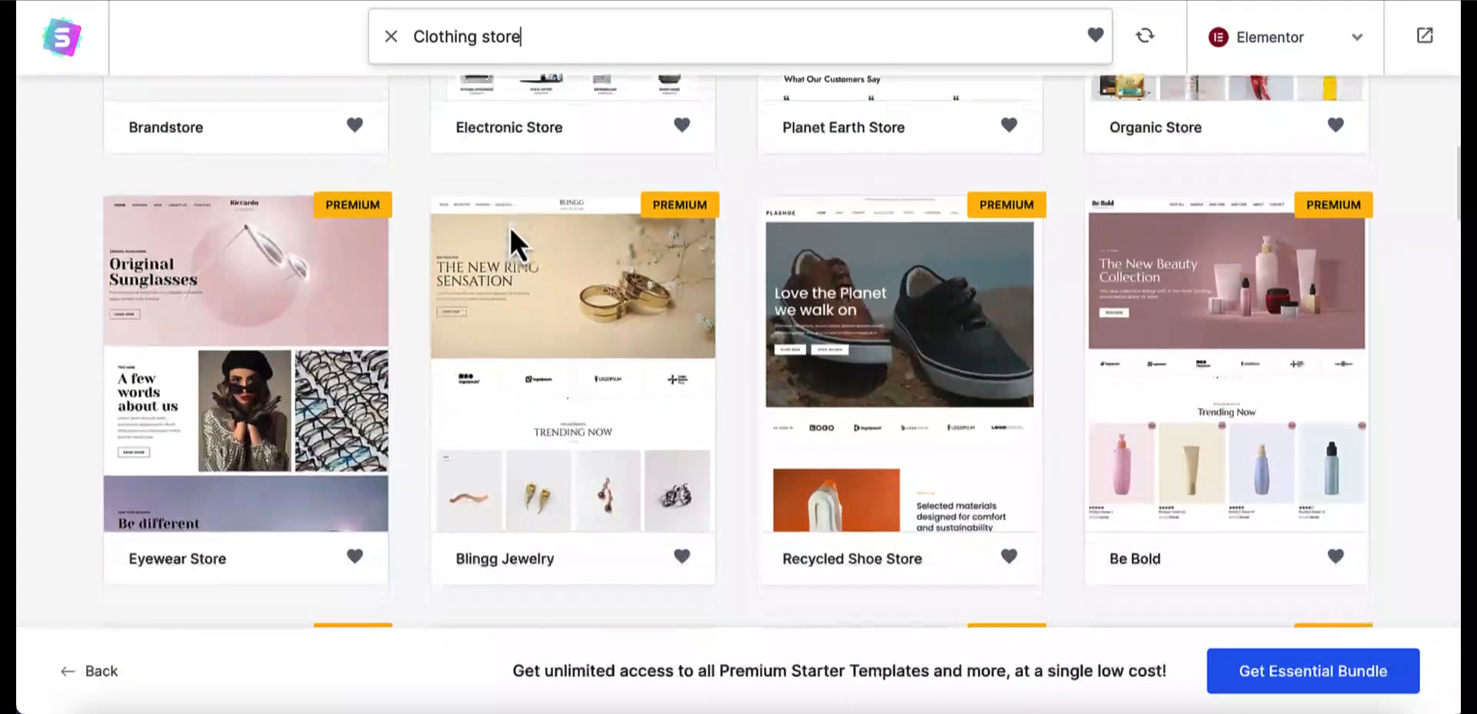
scroll(509, 224, "down", 4)
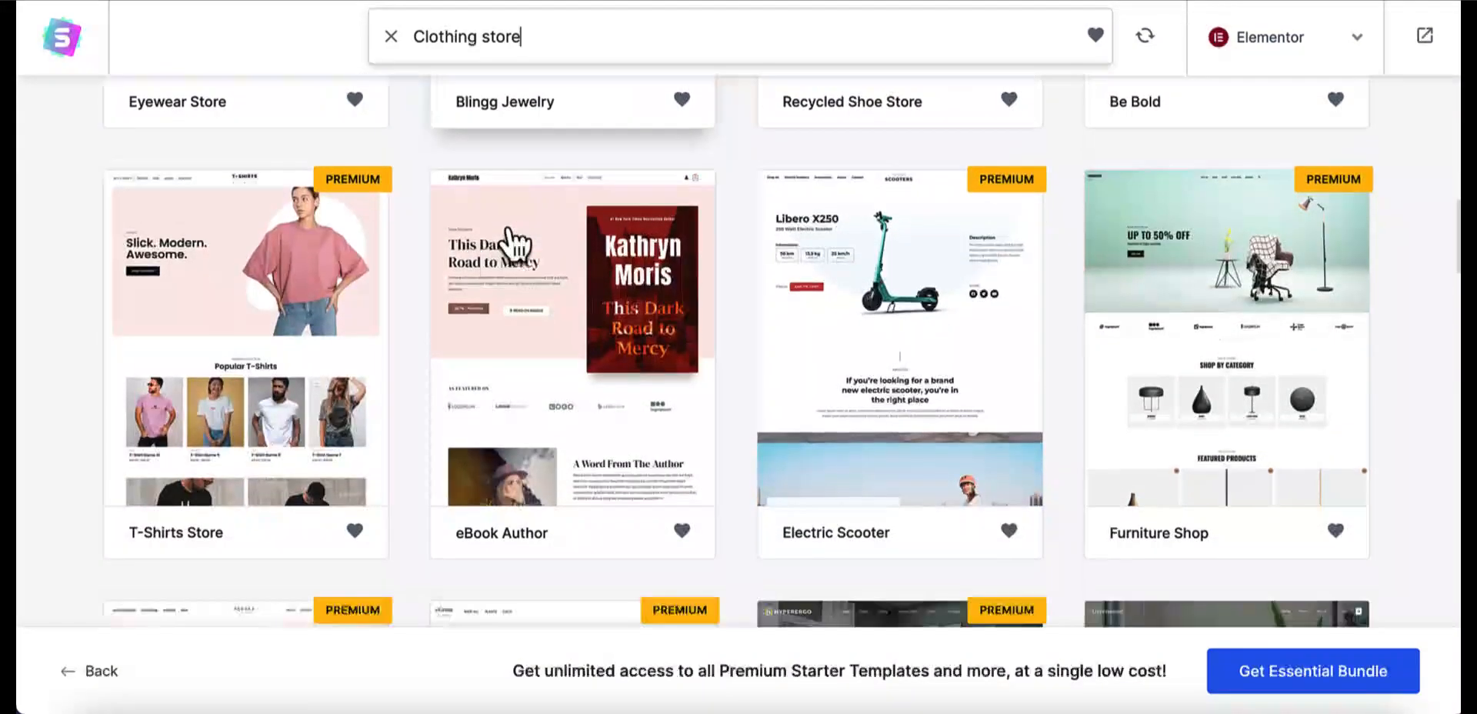
scroll(510, 229, "down", 5)
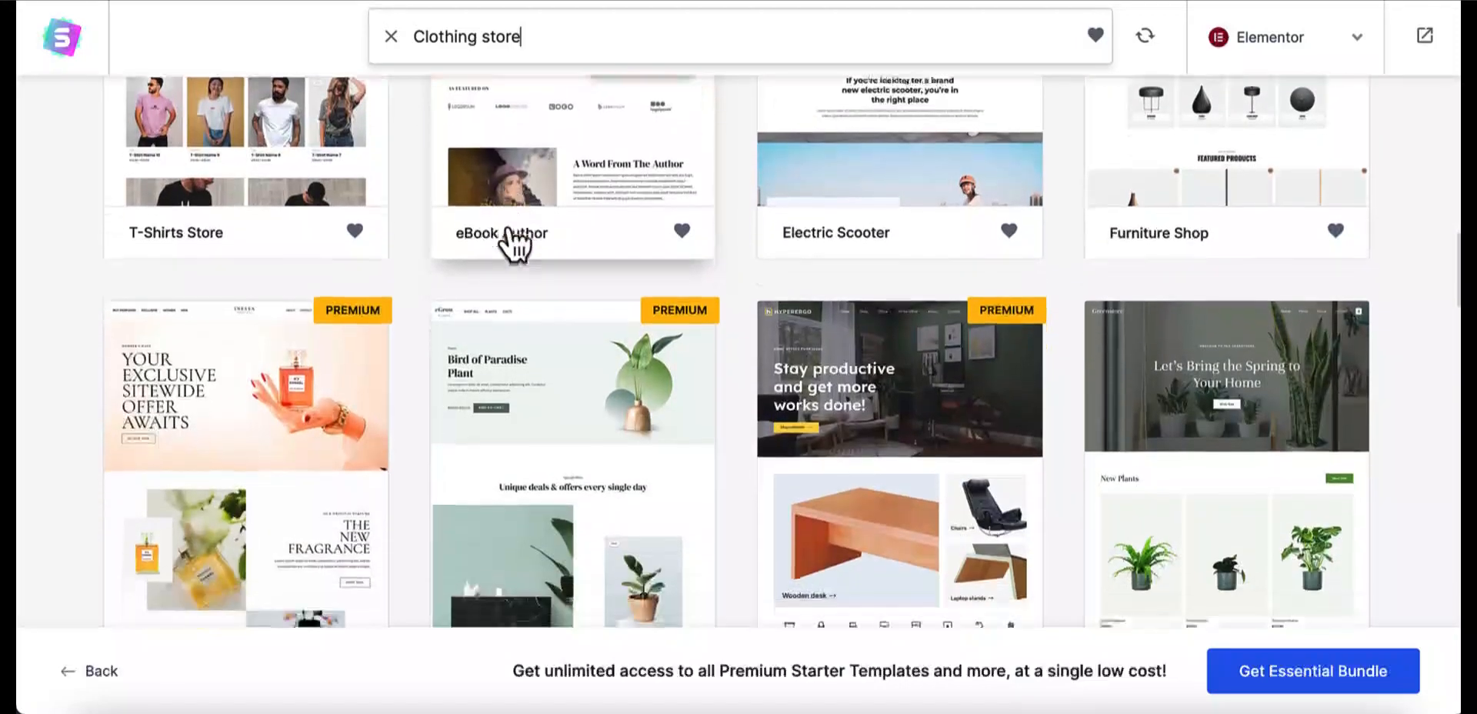
scroll(509, 225, "down", 3)
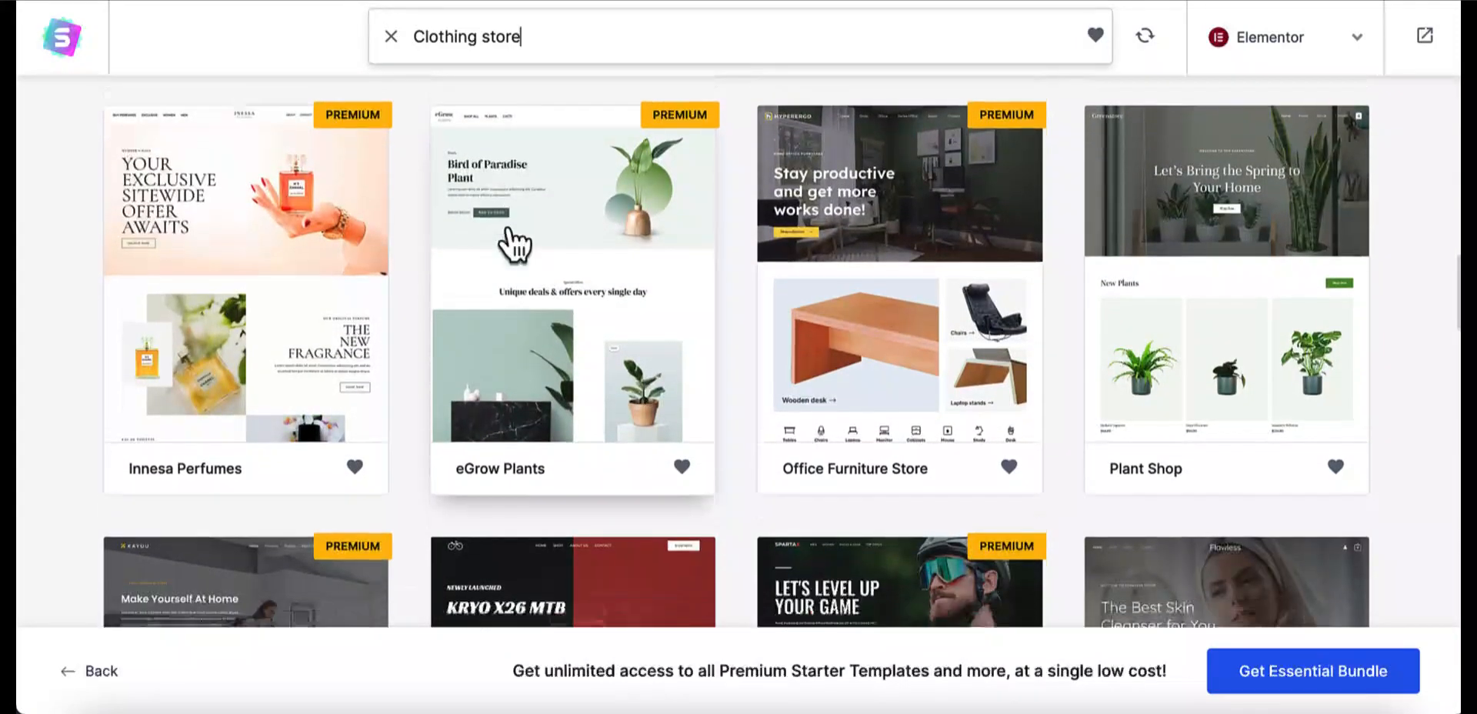
scroll(511, 240, "down", 5)
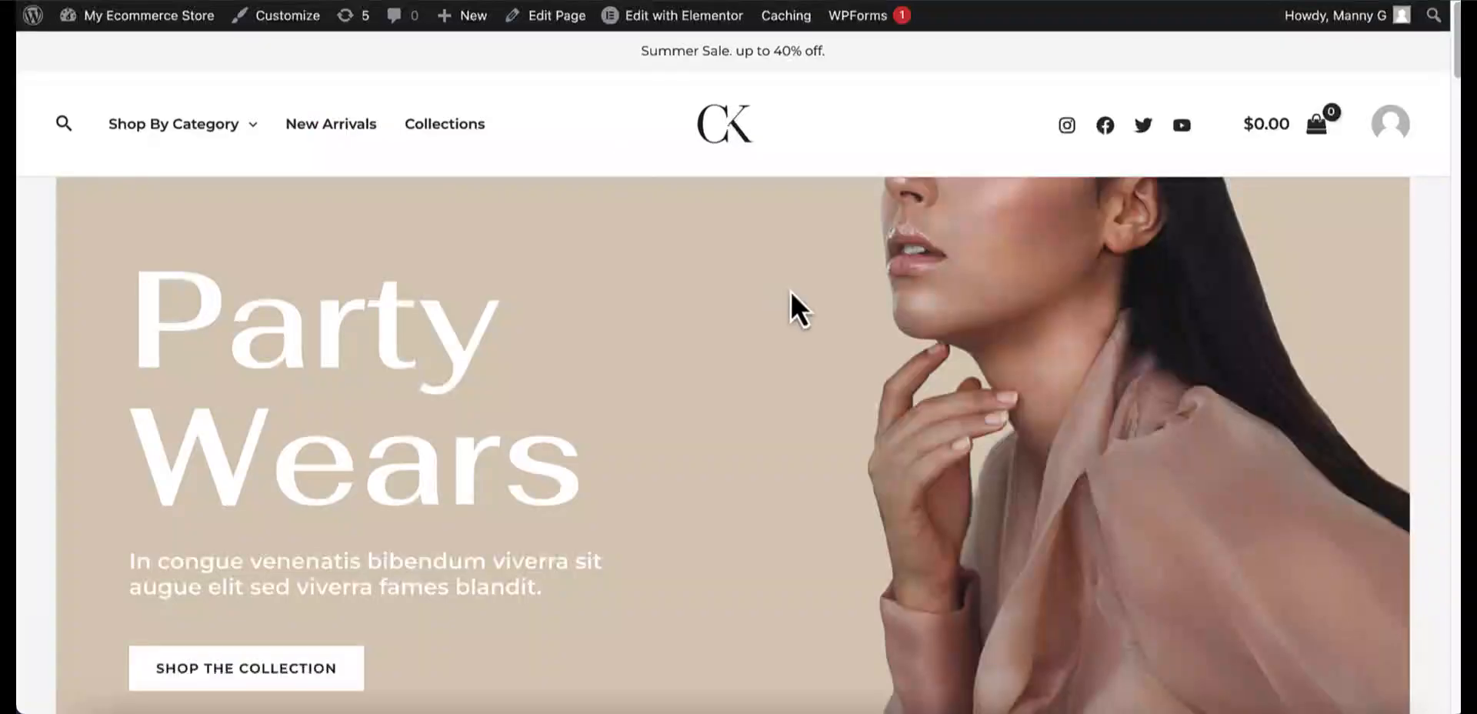
Step: Examine the store homepage's Party Wears hero banner and the Latest Collection products
scroll(791, 291, "down", 3)
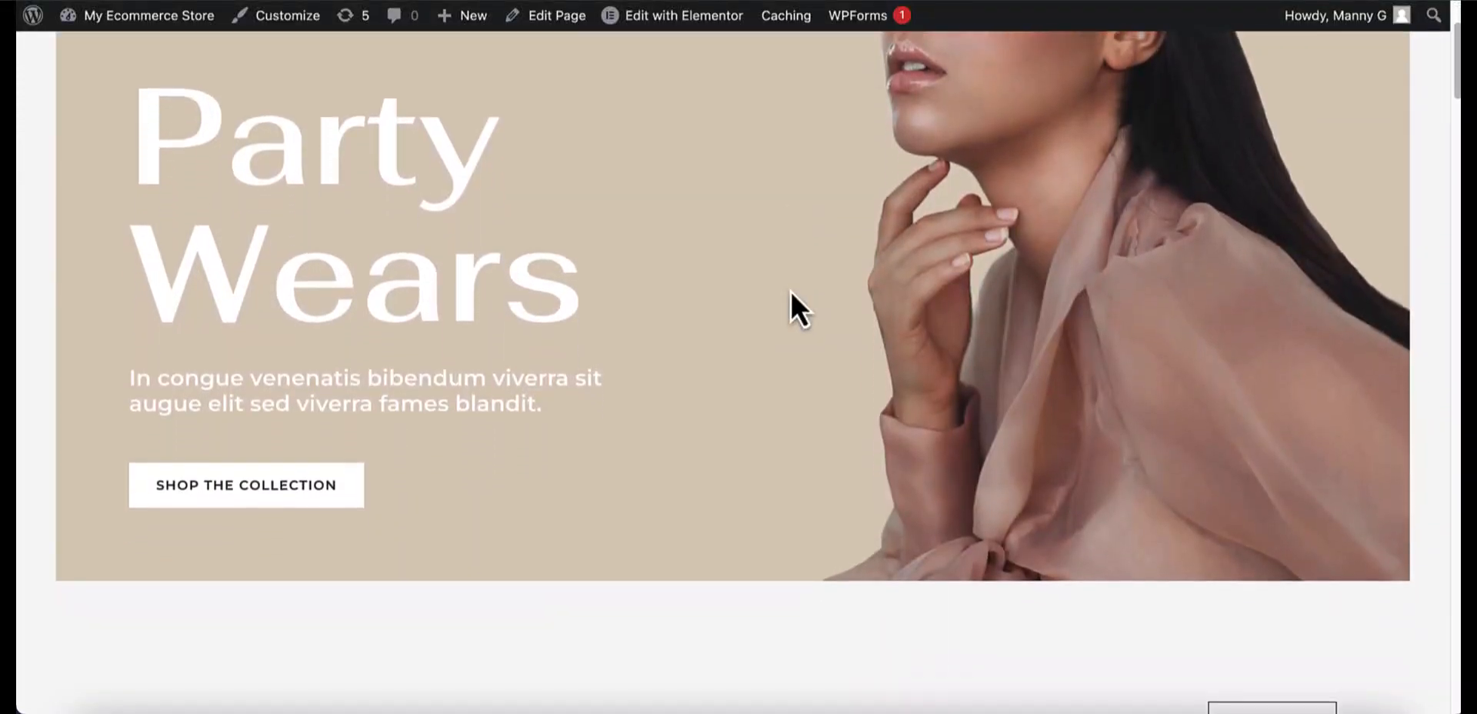
scroll(791, 289, "down", 7)
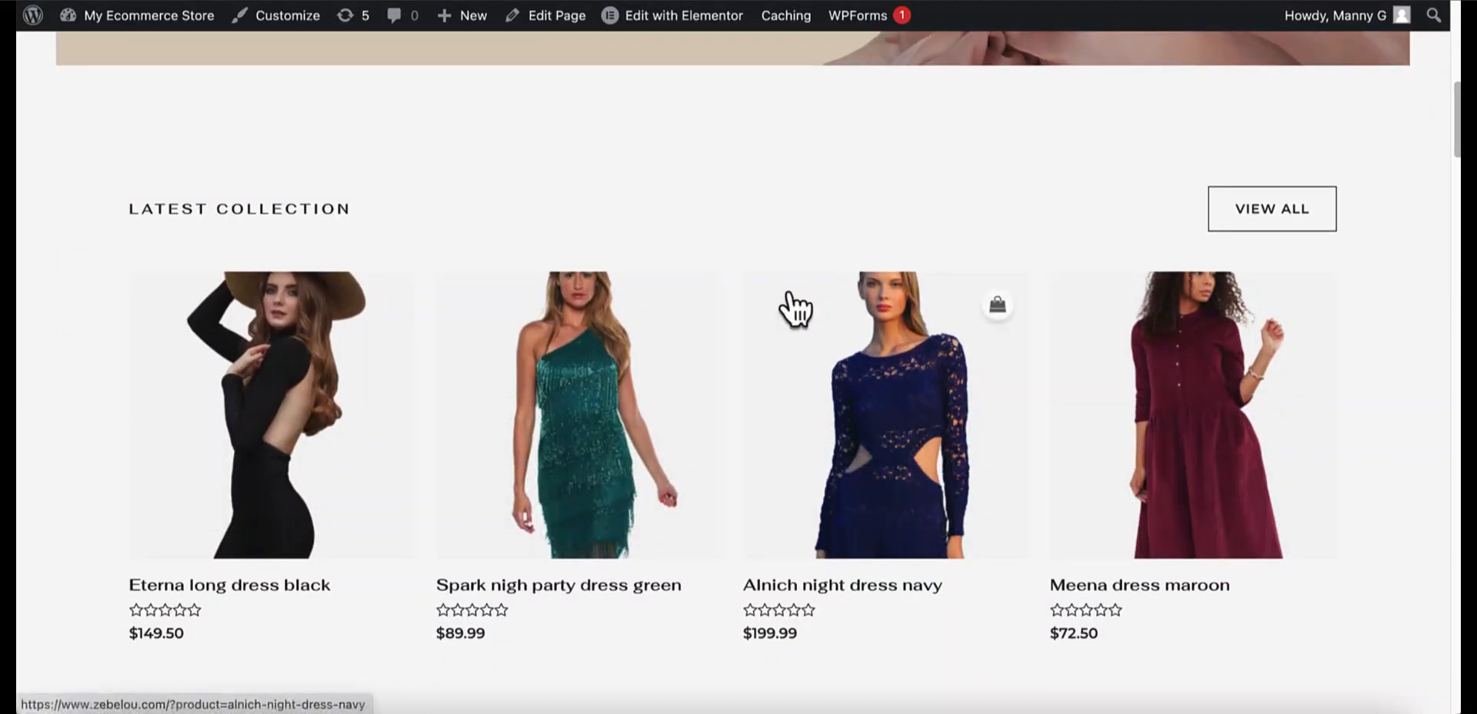
scroll(791, 289, "down", 2)
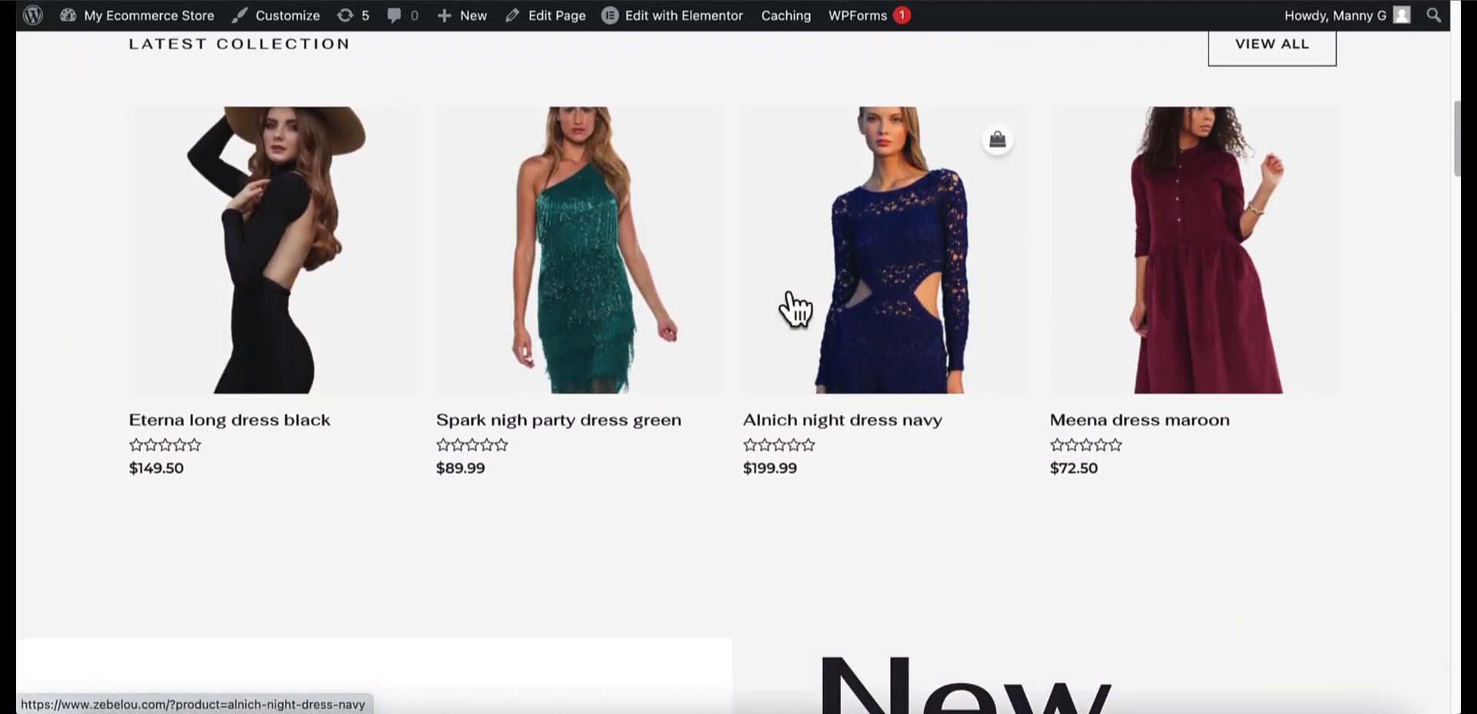
scroll(793, 308, "down", 3)
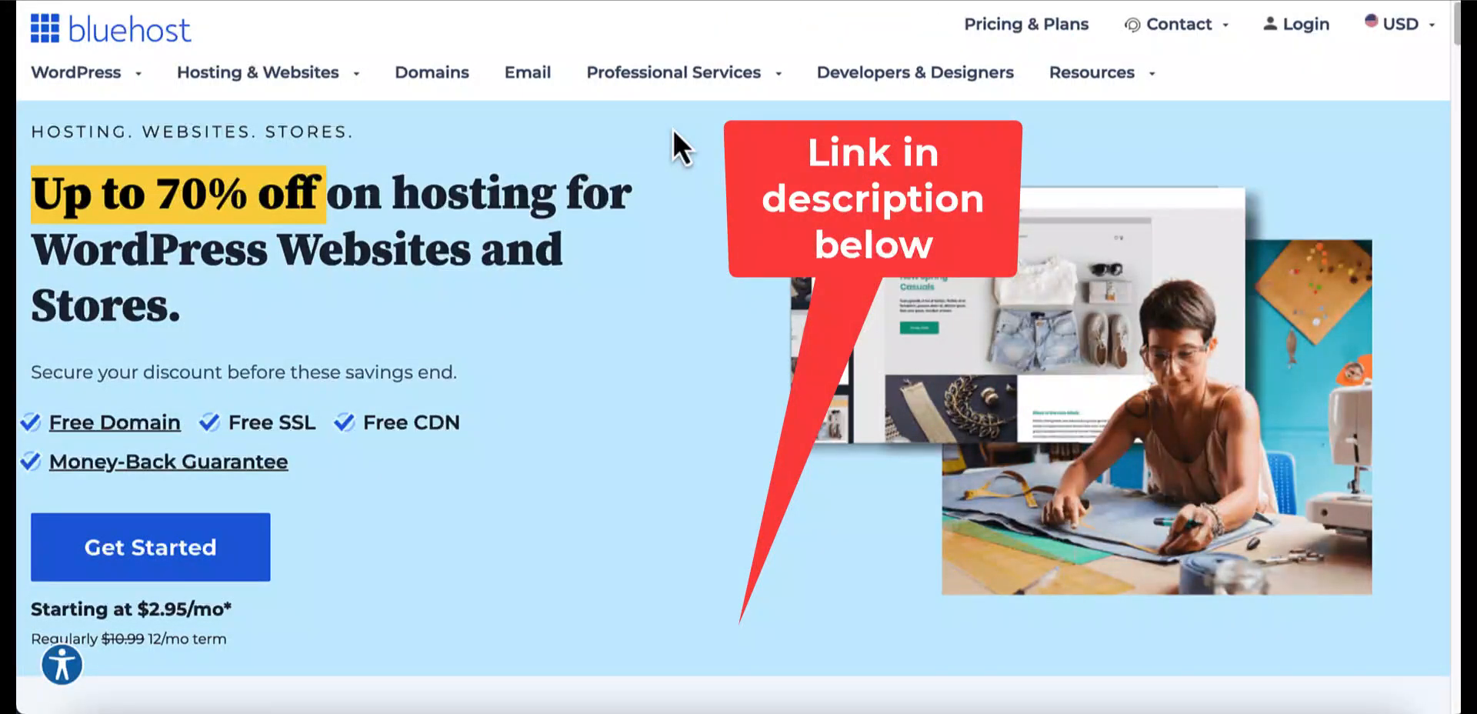
Step: On the Bluehost website, review the WordPress hosting offer and get started to open the hosting plans
scroll(668, 146, "down", 1)
scroll(654, 177, "down", 1)
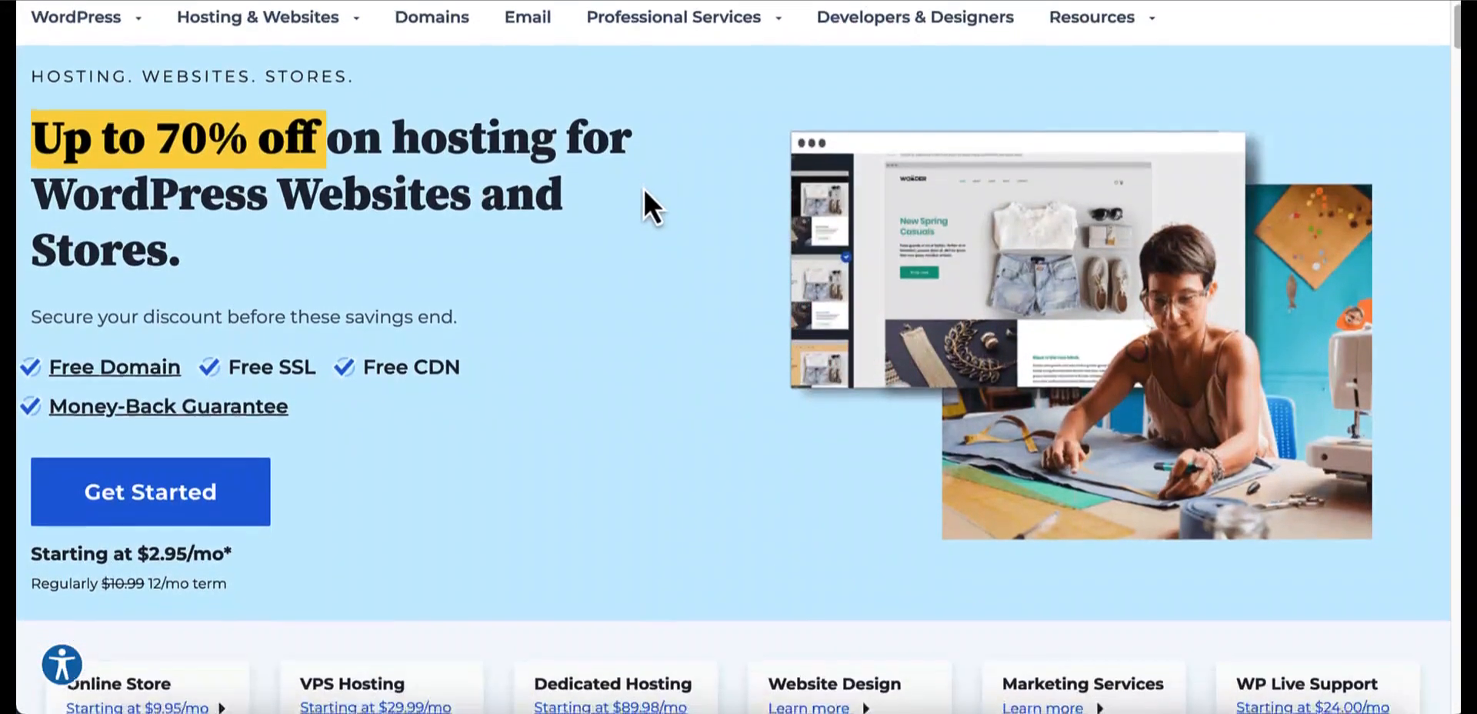
scroll(637, 231, "down", 1)
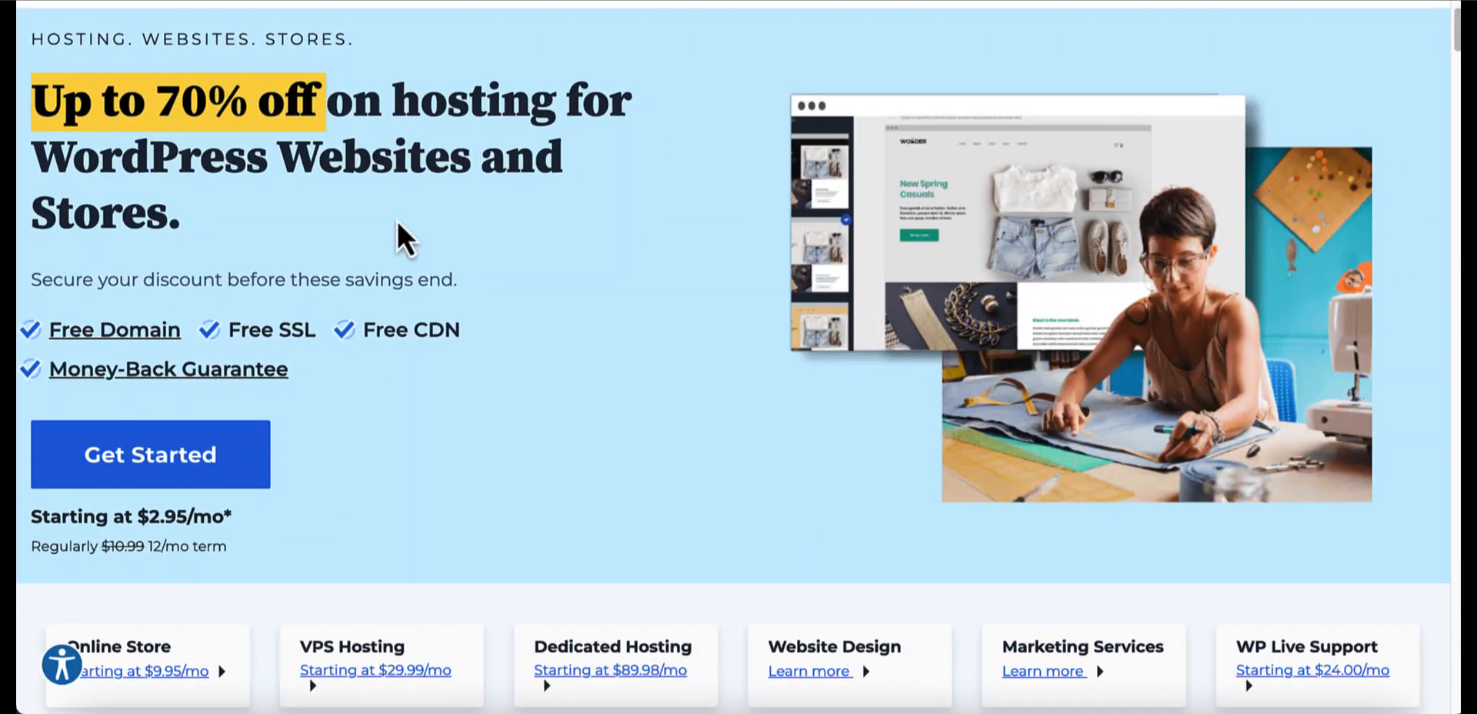
scroll(402, 231, "down", 1)
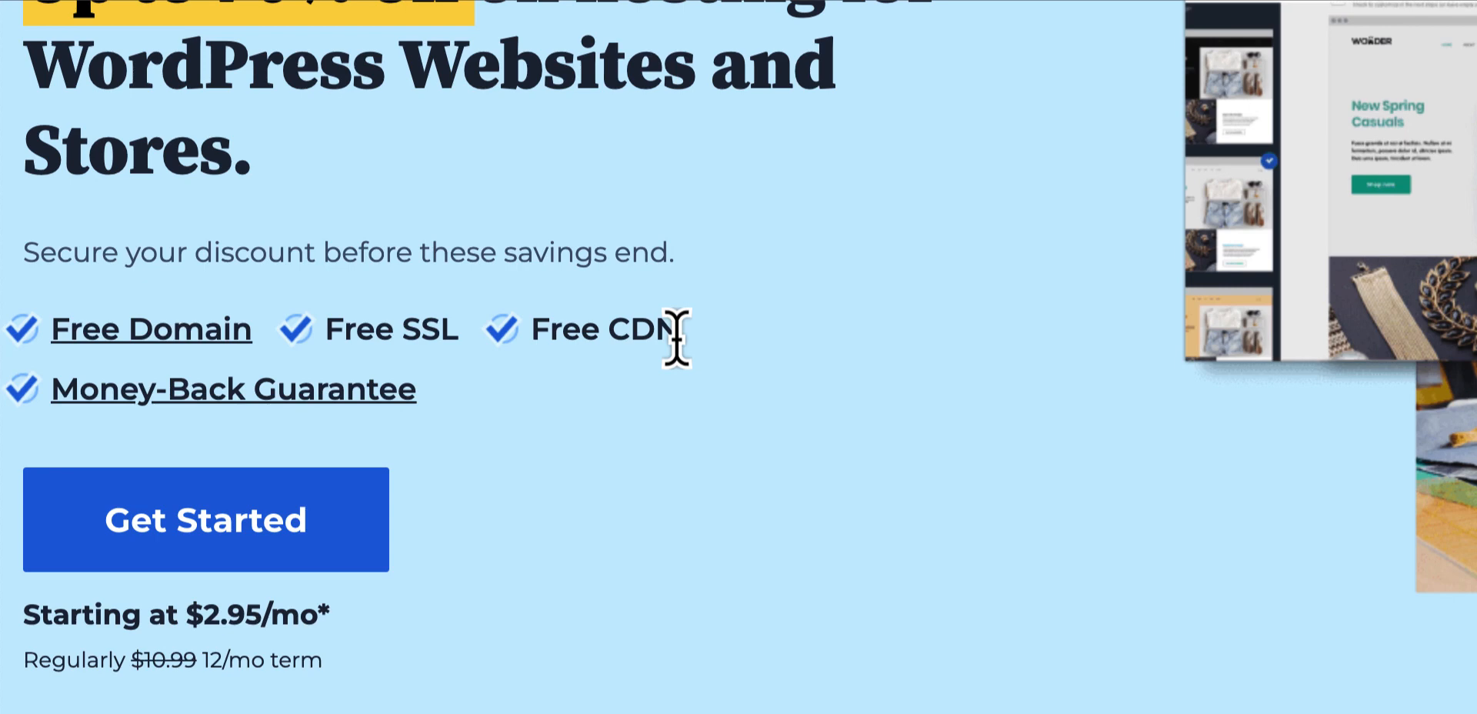
left_click(204, 520)
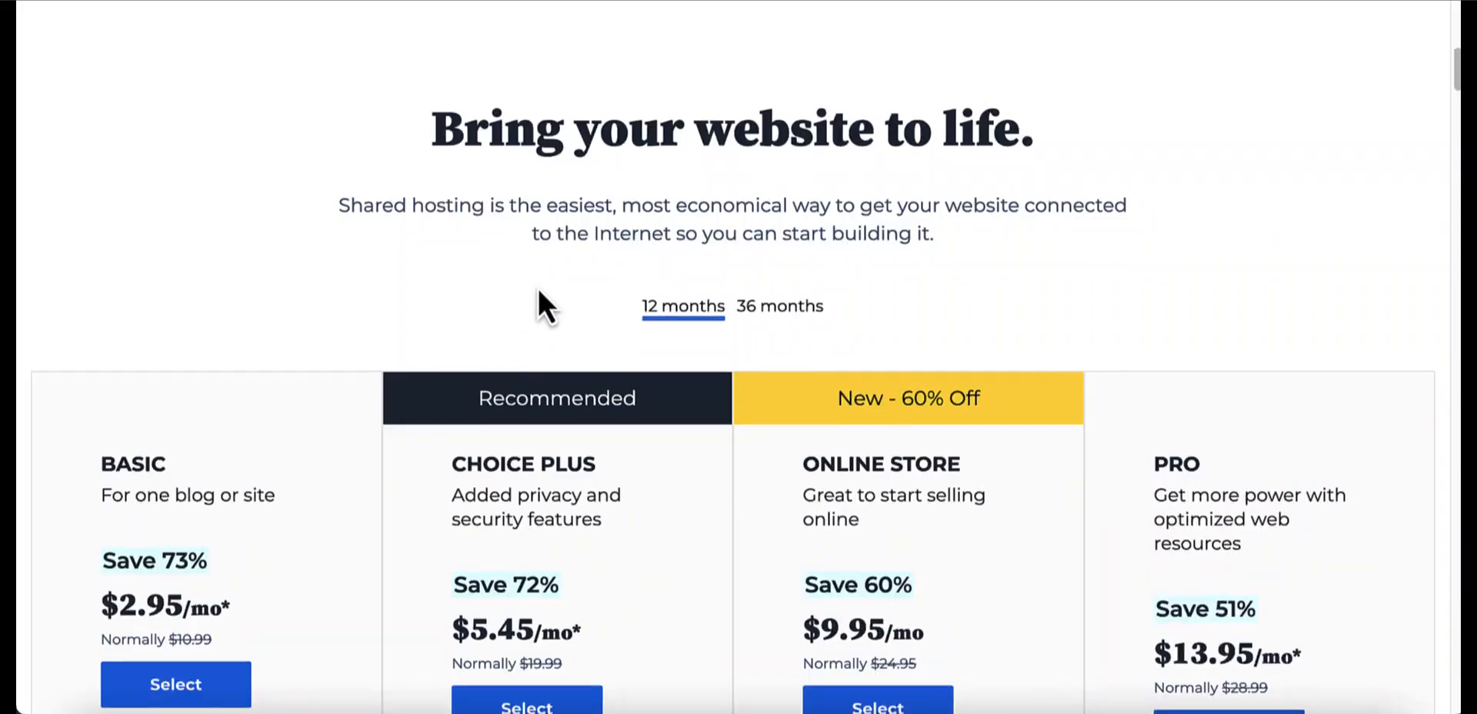
Step: Compare the prices and features of the Basic, Choice Plus, Online Store and Pro hosting plans
scroll(538, 287, "down", 1)
scroll(537, 302, "down", 4)
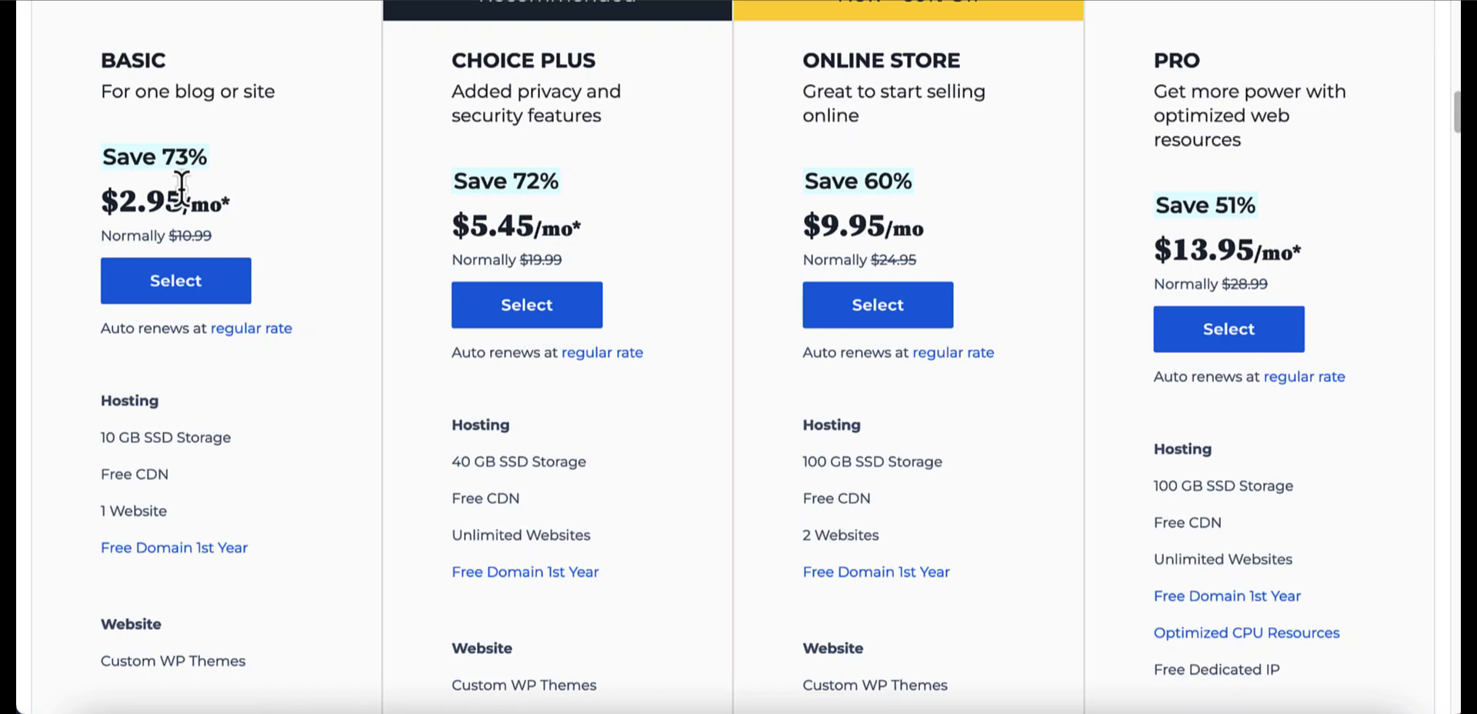
scroll(182, 187, "down", 1)
scroll(290, 320, "up", 2)
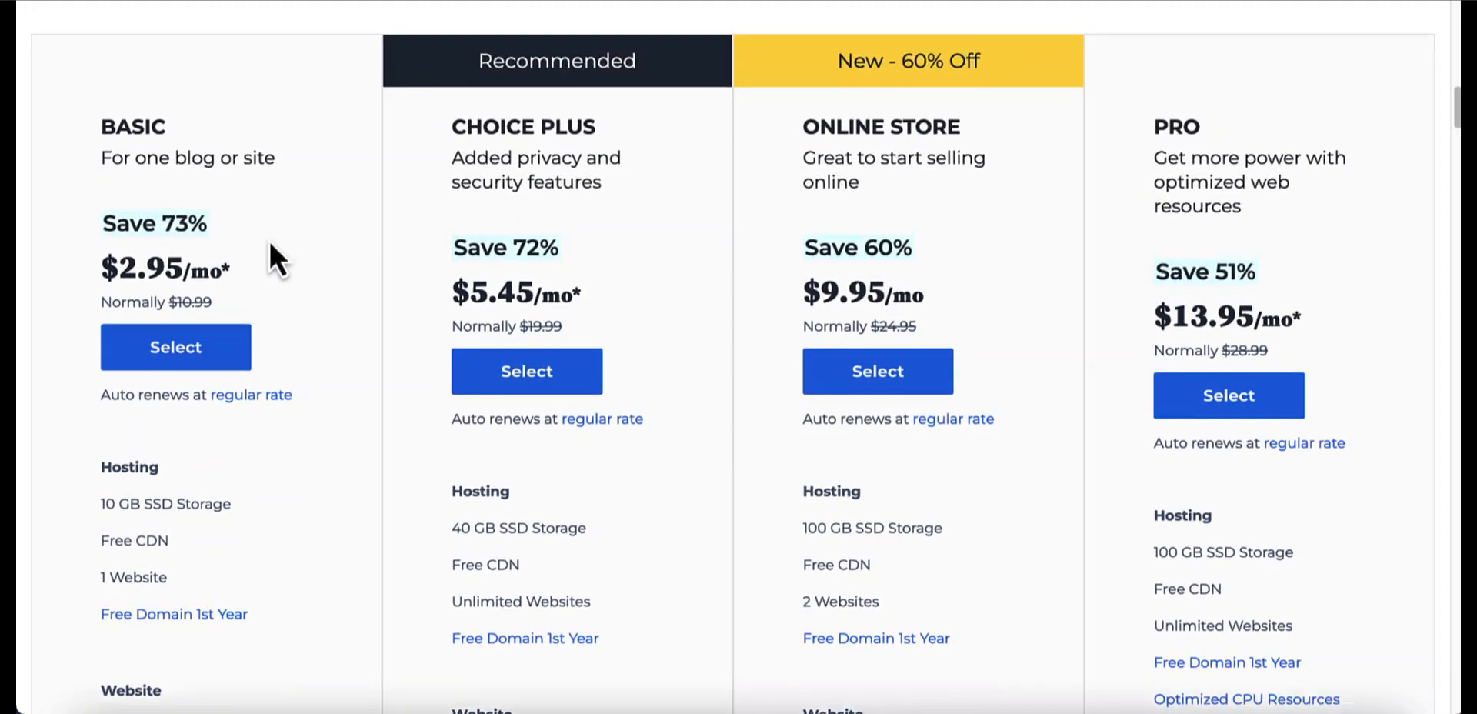
Step: Select the Basic hosting plan, review the domain options and choose to create the domain later
left_click(159, 362)
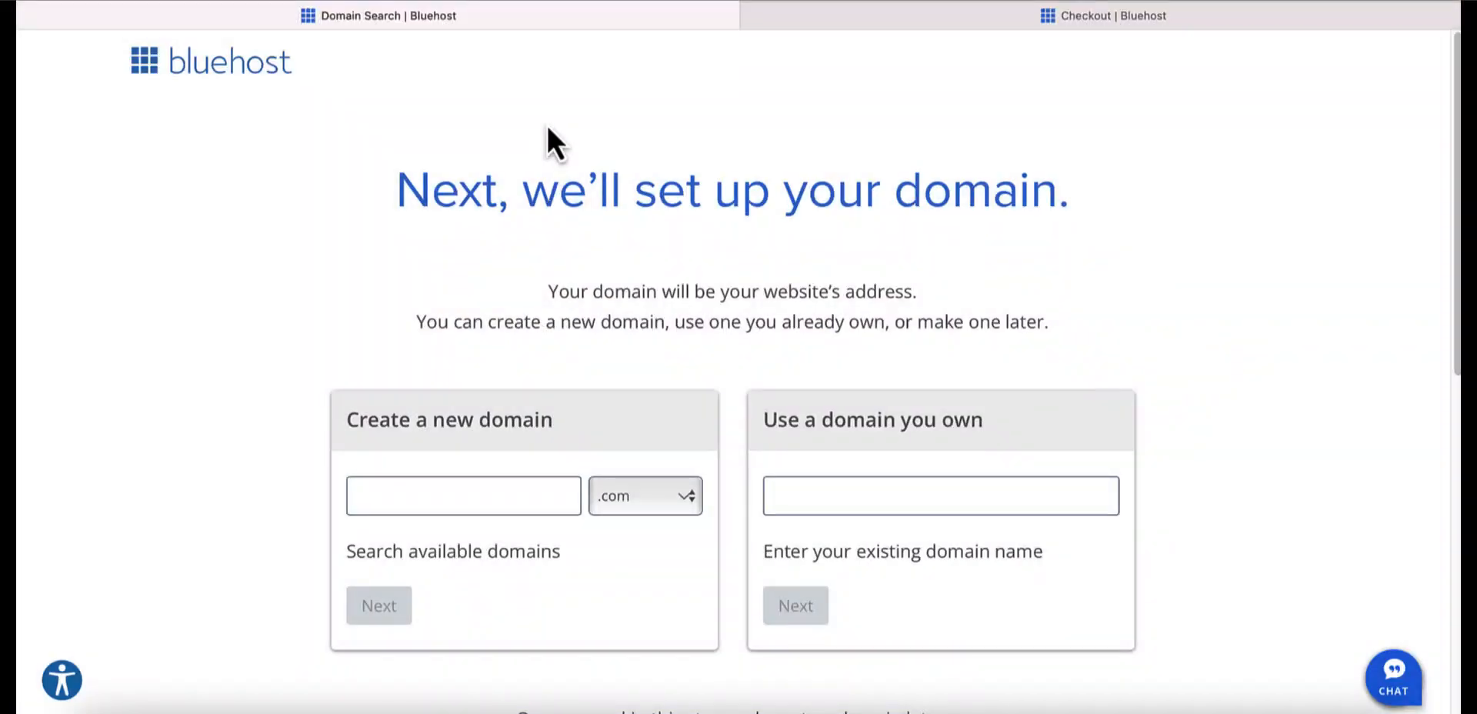
scroll(548, 127, "down", 1)
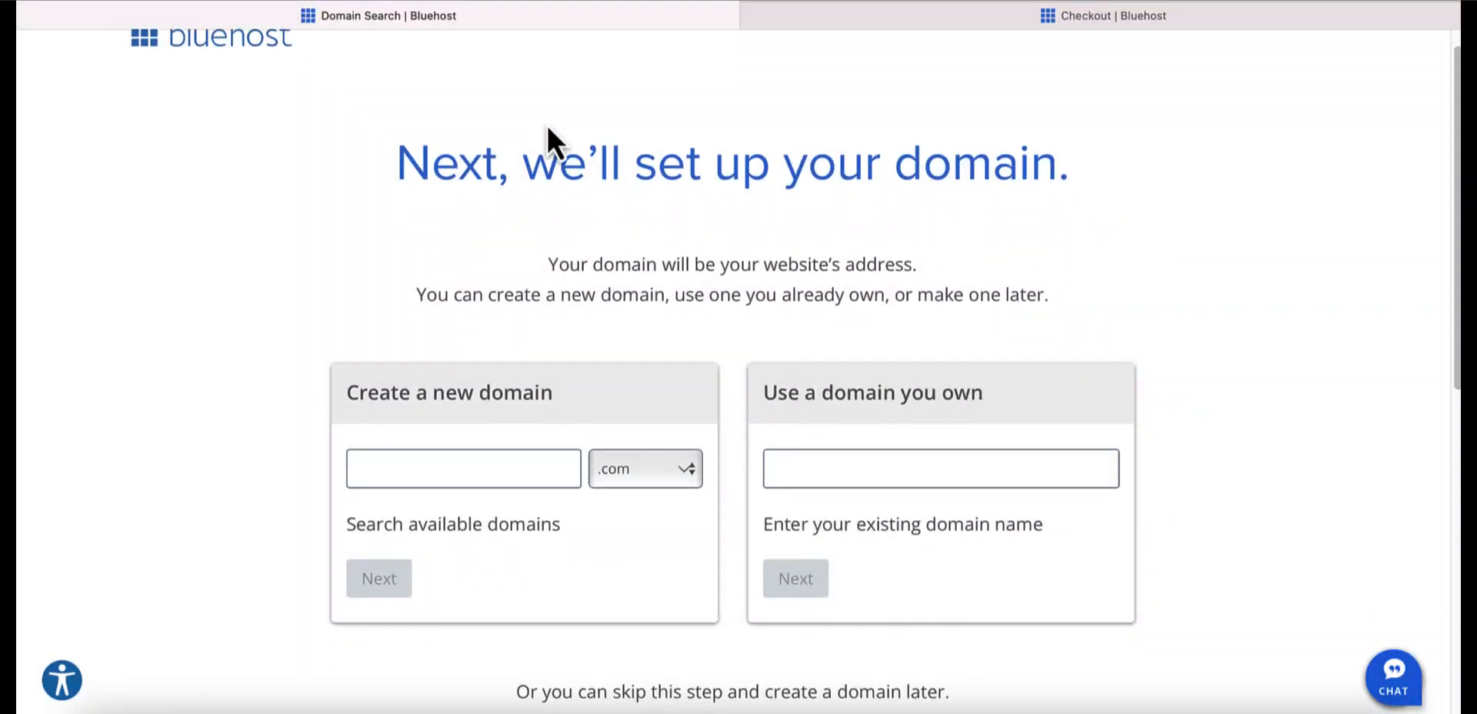
scroll(548, 125, "down", 2)
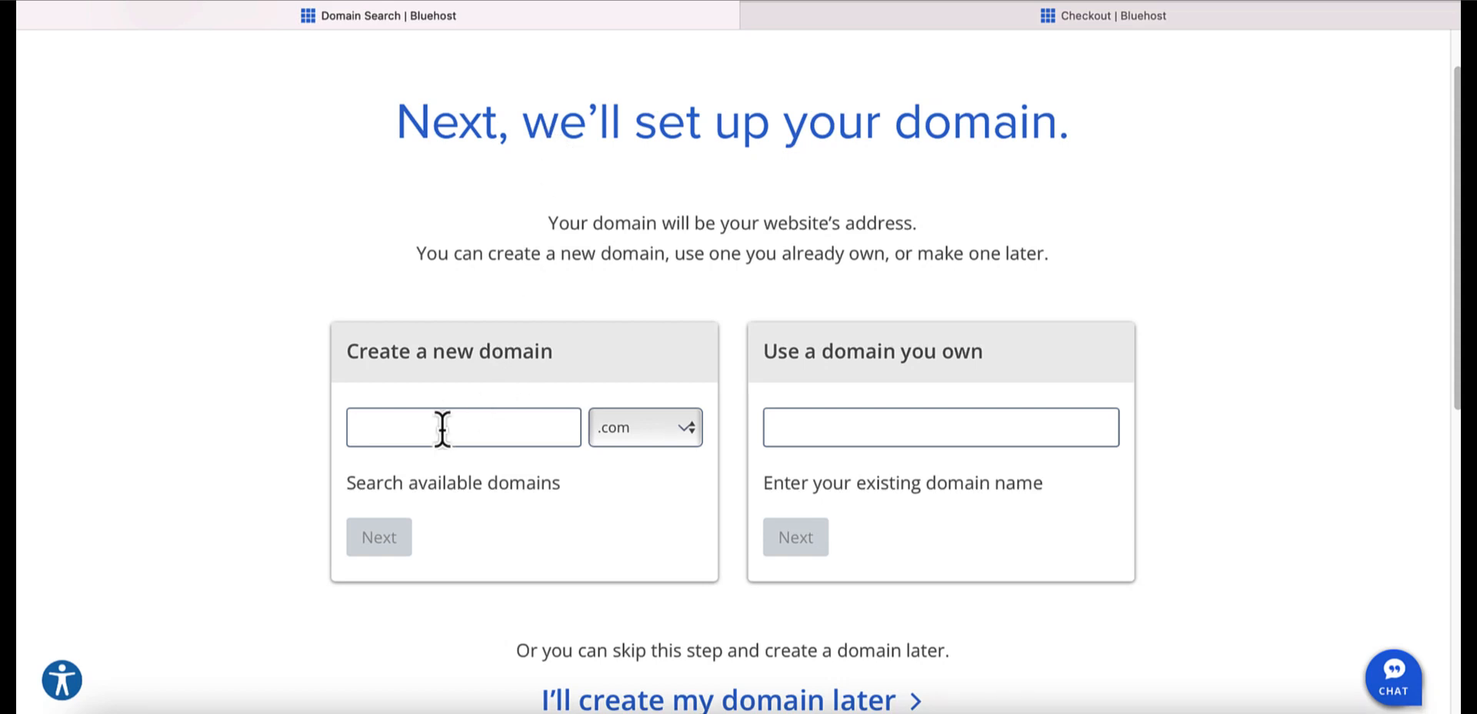
left_click(443, 428)
scroll(443, 431, "down", 1)
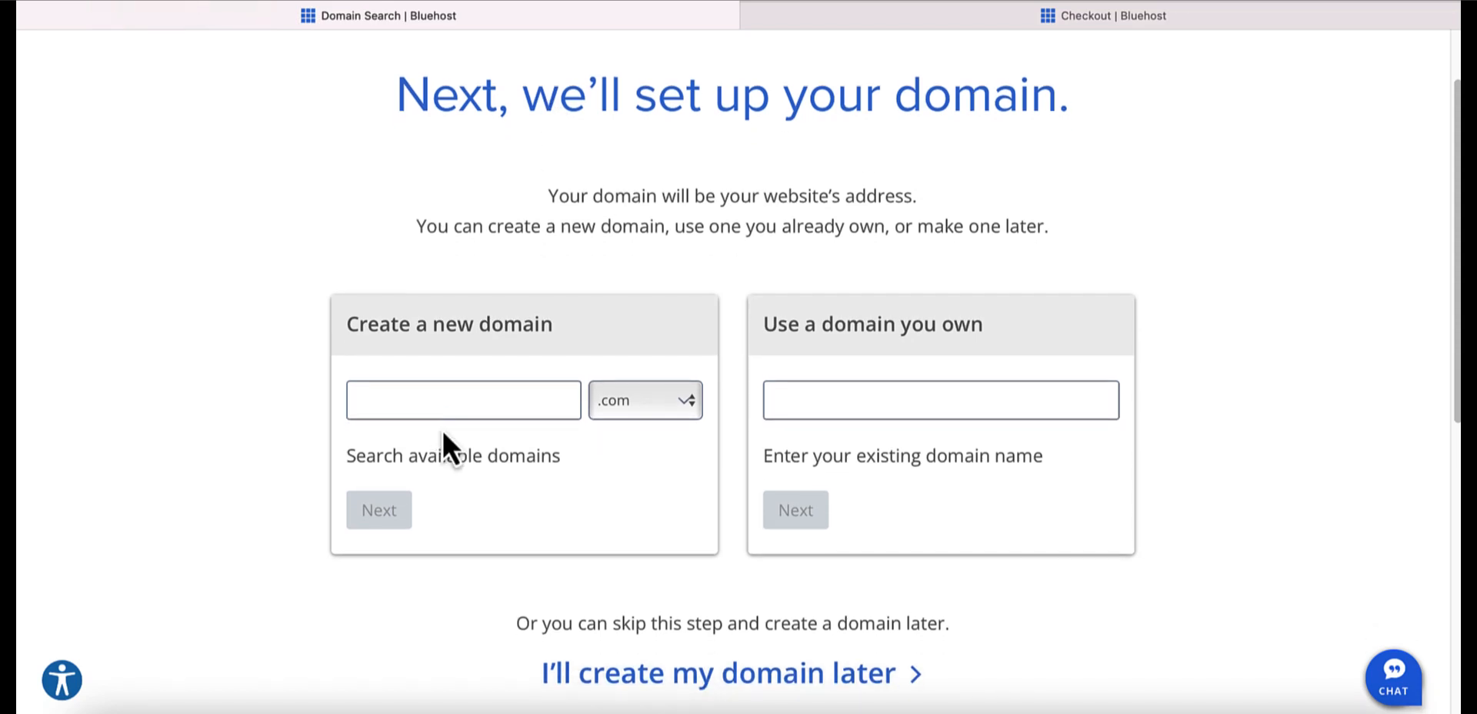
scroll(442, 428, "down", 3)
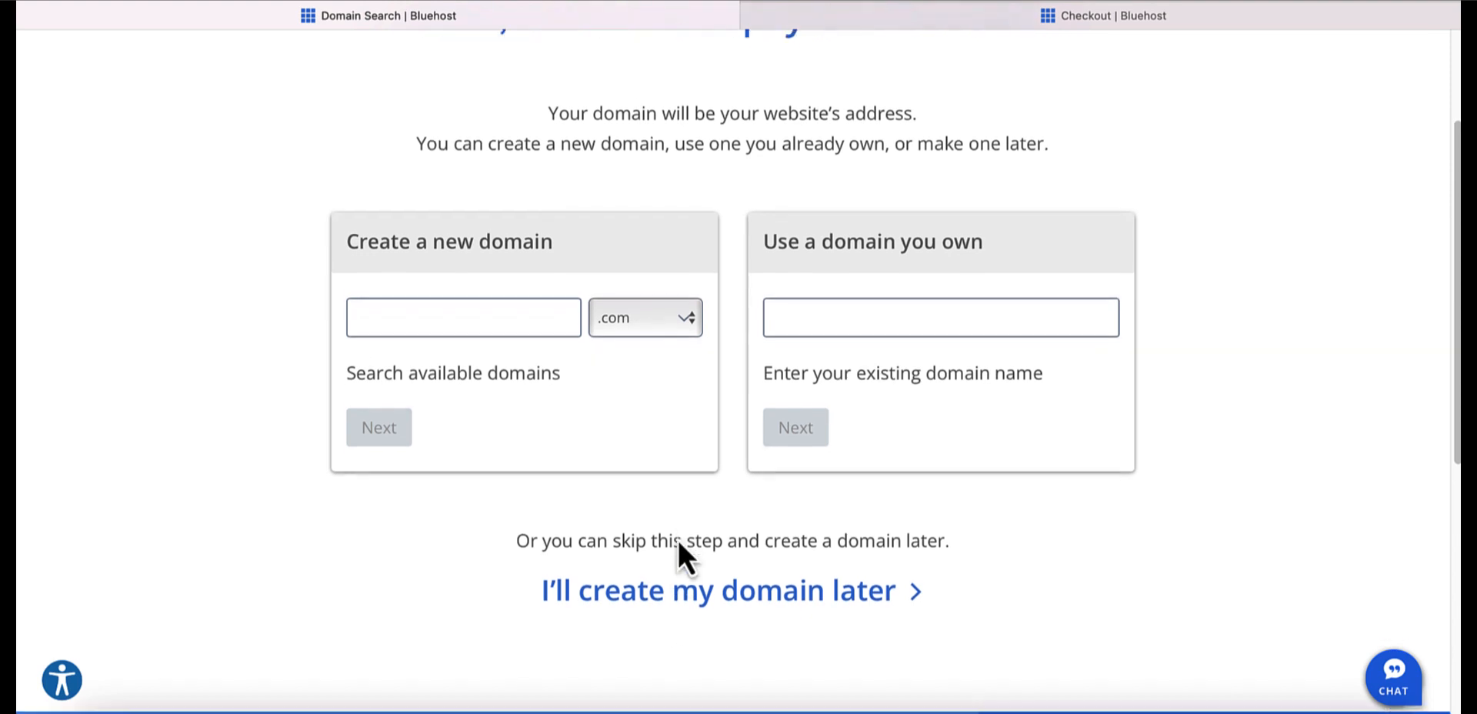
scroll(677, 542, "down", 1)
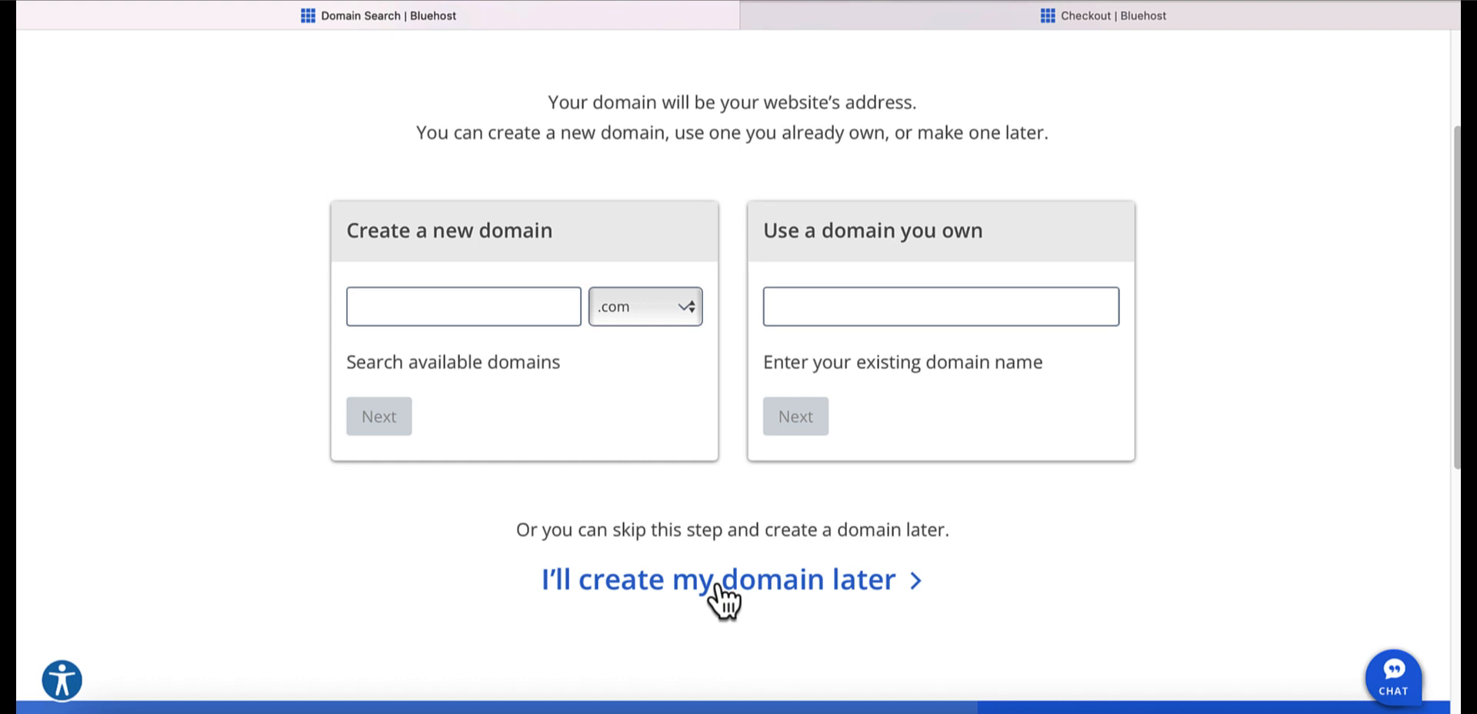
left_click(718, 582)
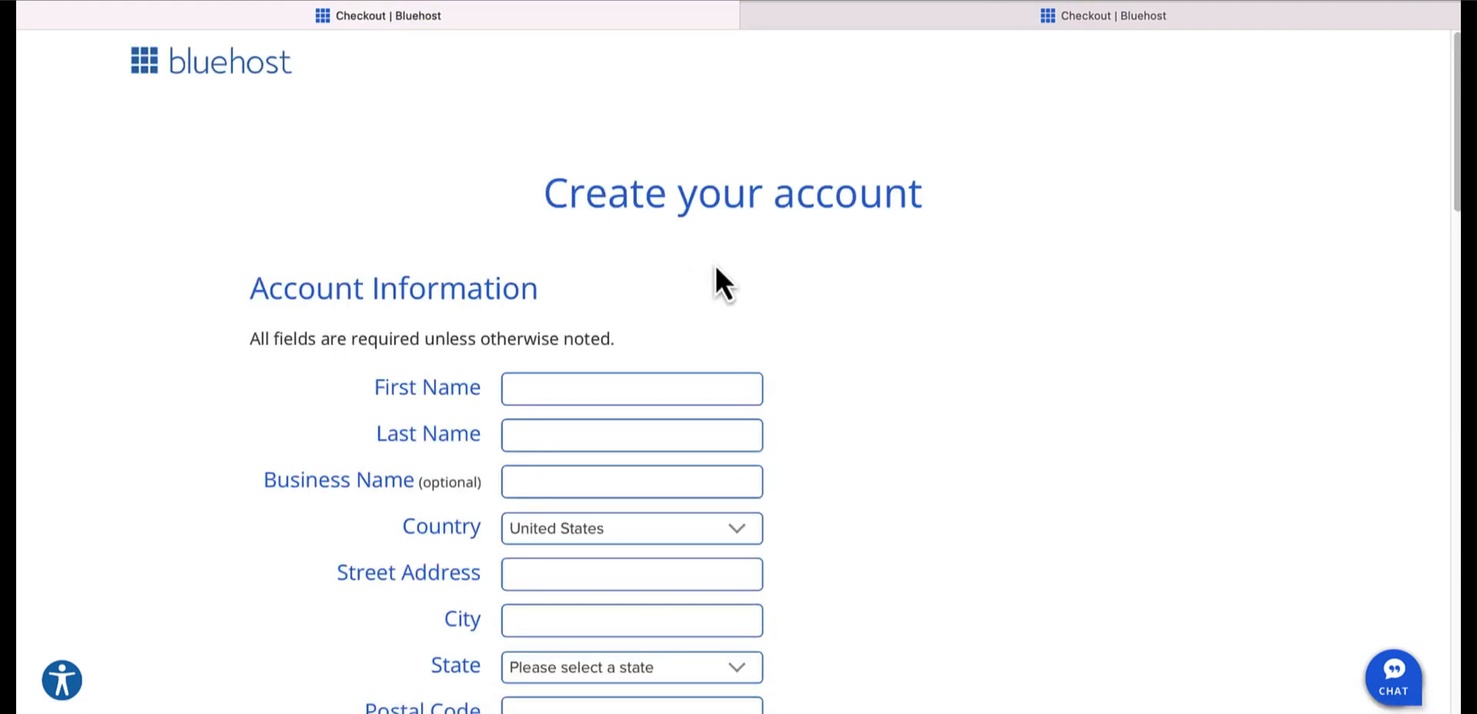
Step: Review the account information fields, package extras and service term options in the Basic plan's checkout form
scroll(716, 267, "down", 5)
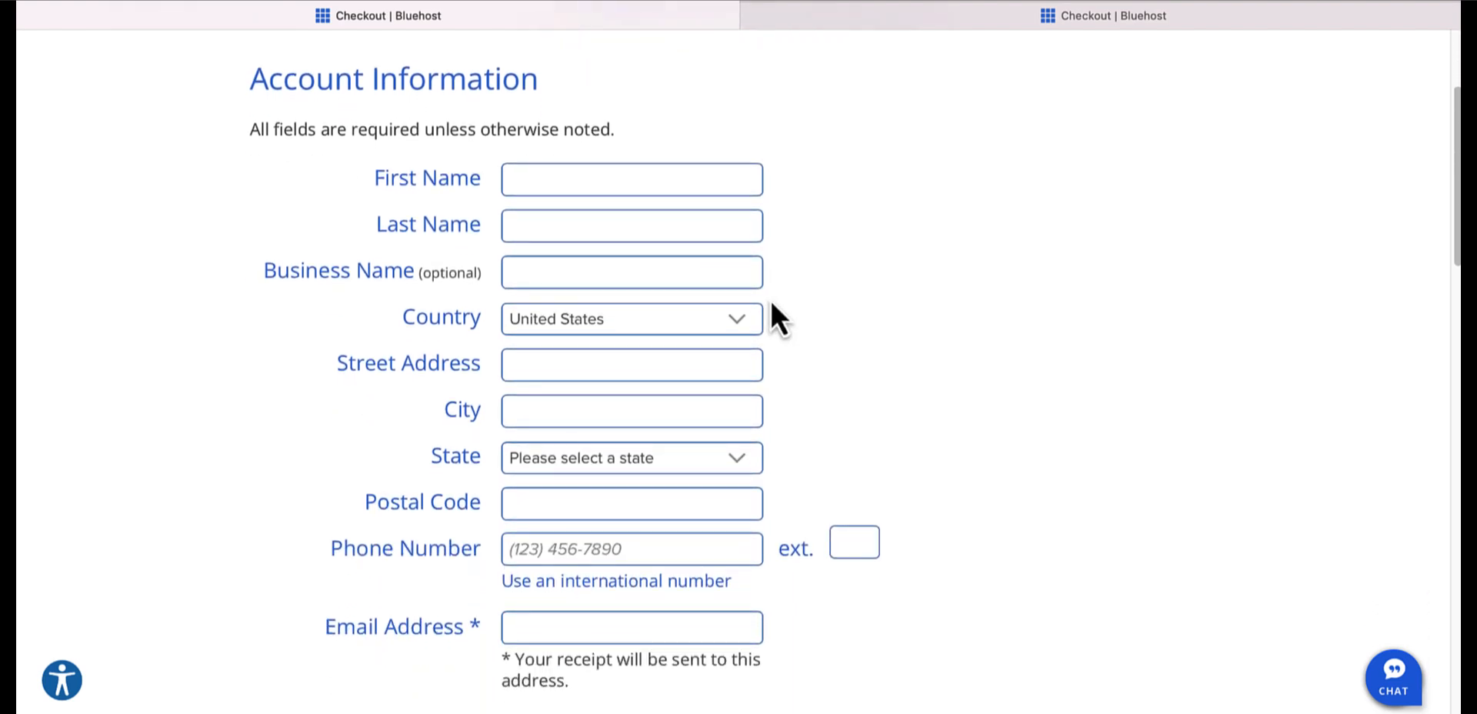
scroll(772, 304, "down", 2)
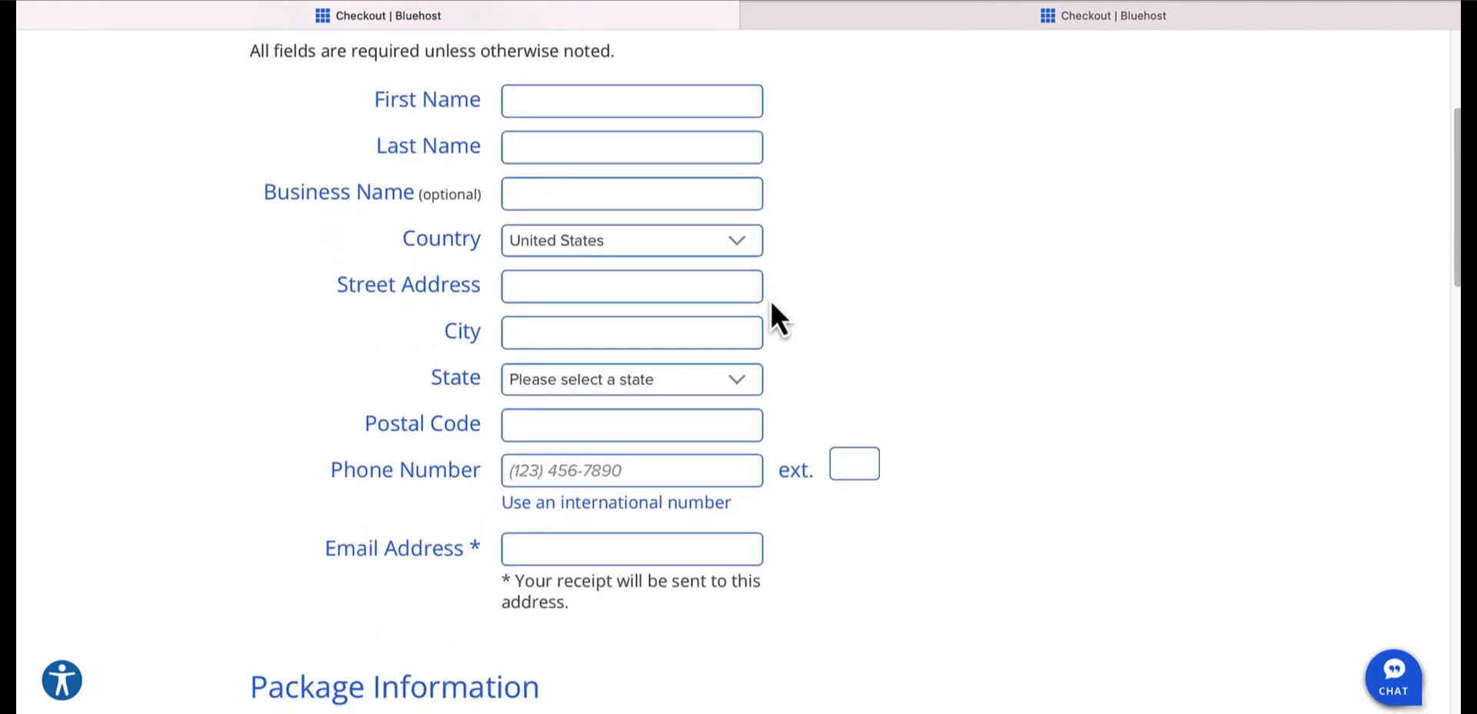
scroll(771, 303, "down", 7)
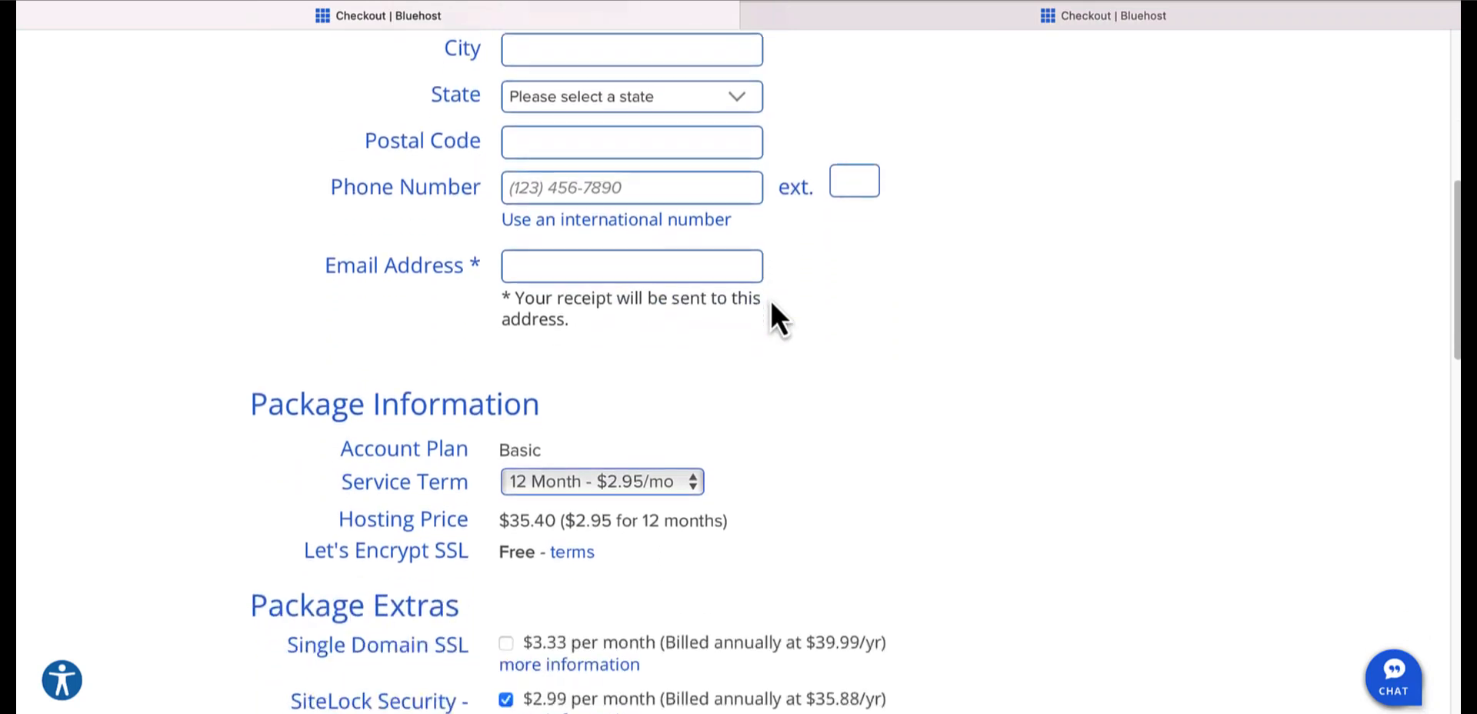
scroll(772, 304, "down", 6)
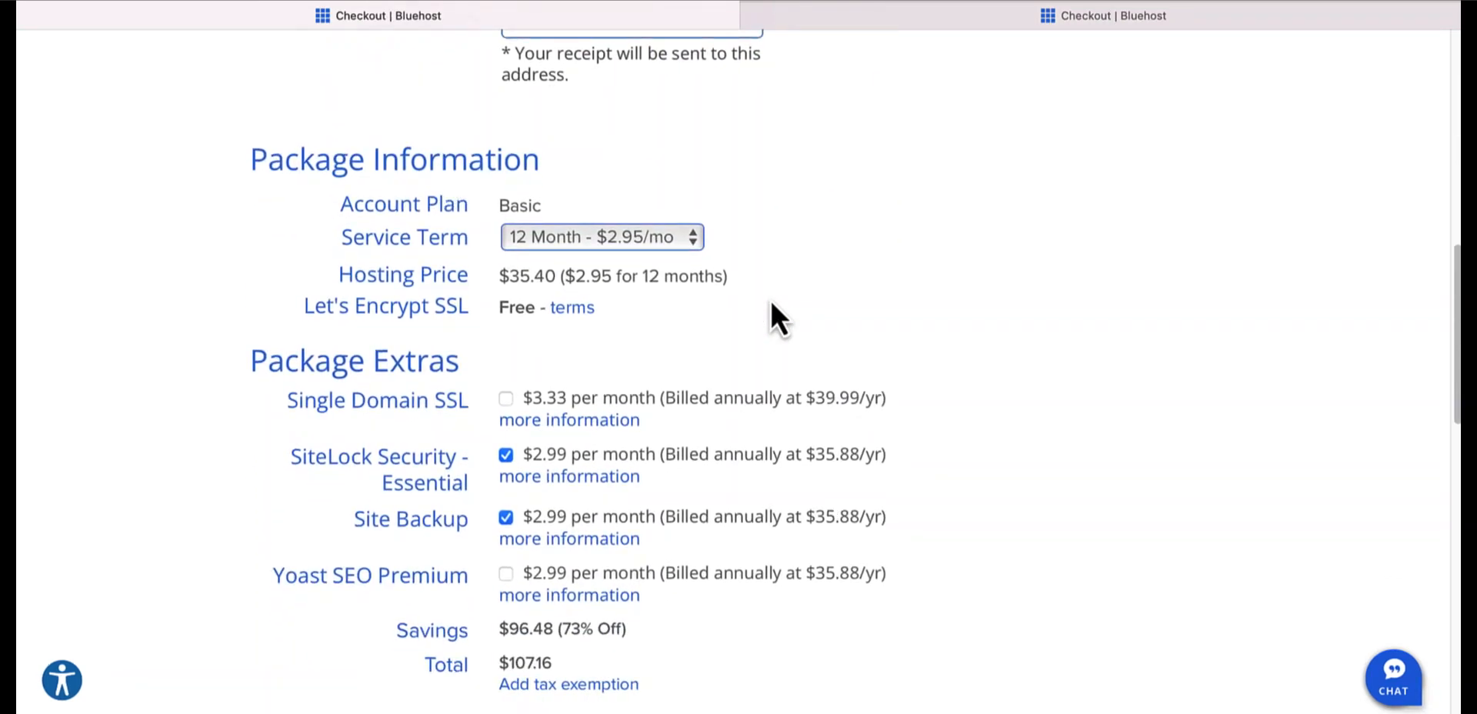
left_click(680, 241)
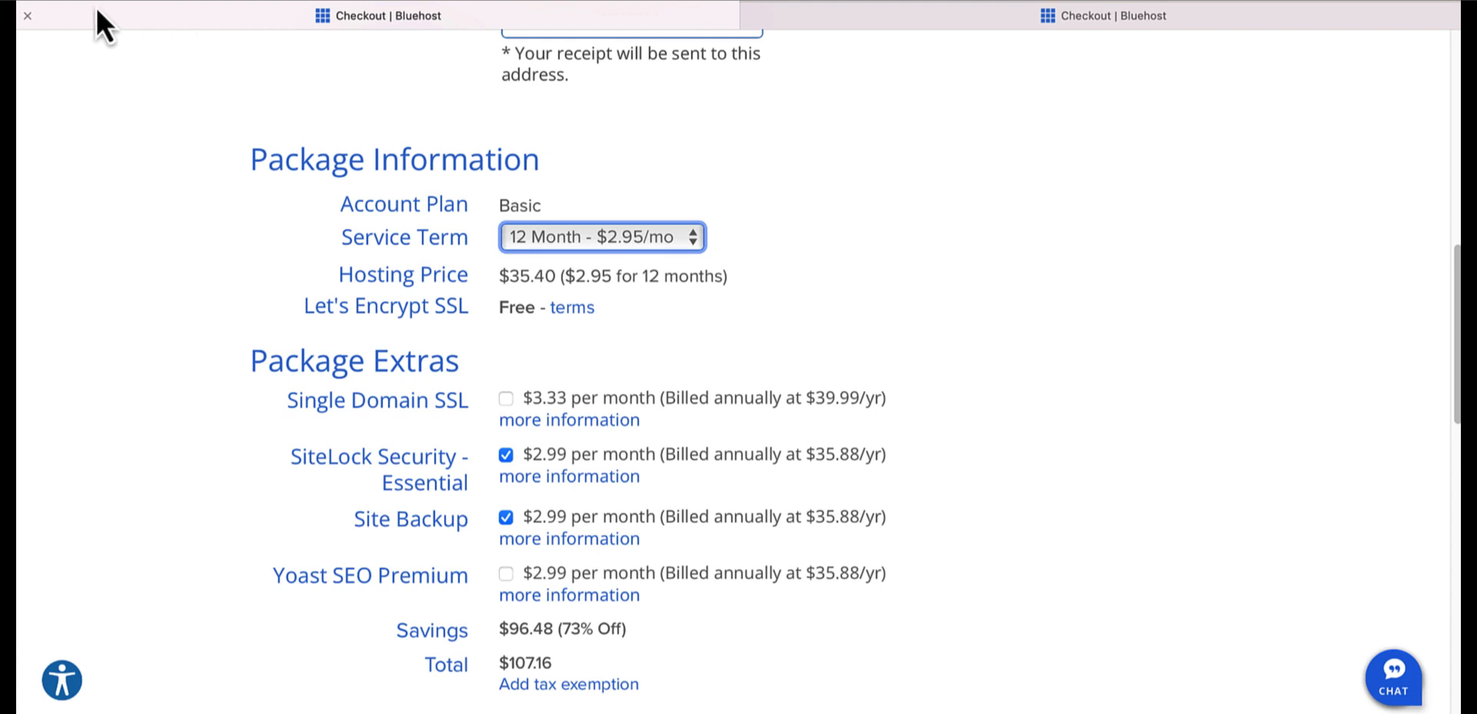
Step: Claim the special sign-up offer of $2.65/month and review the 36-month package, its extras and the payment section
left_click(27, 15)
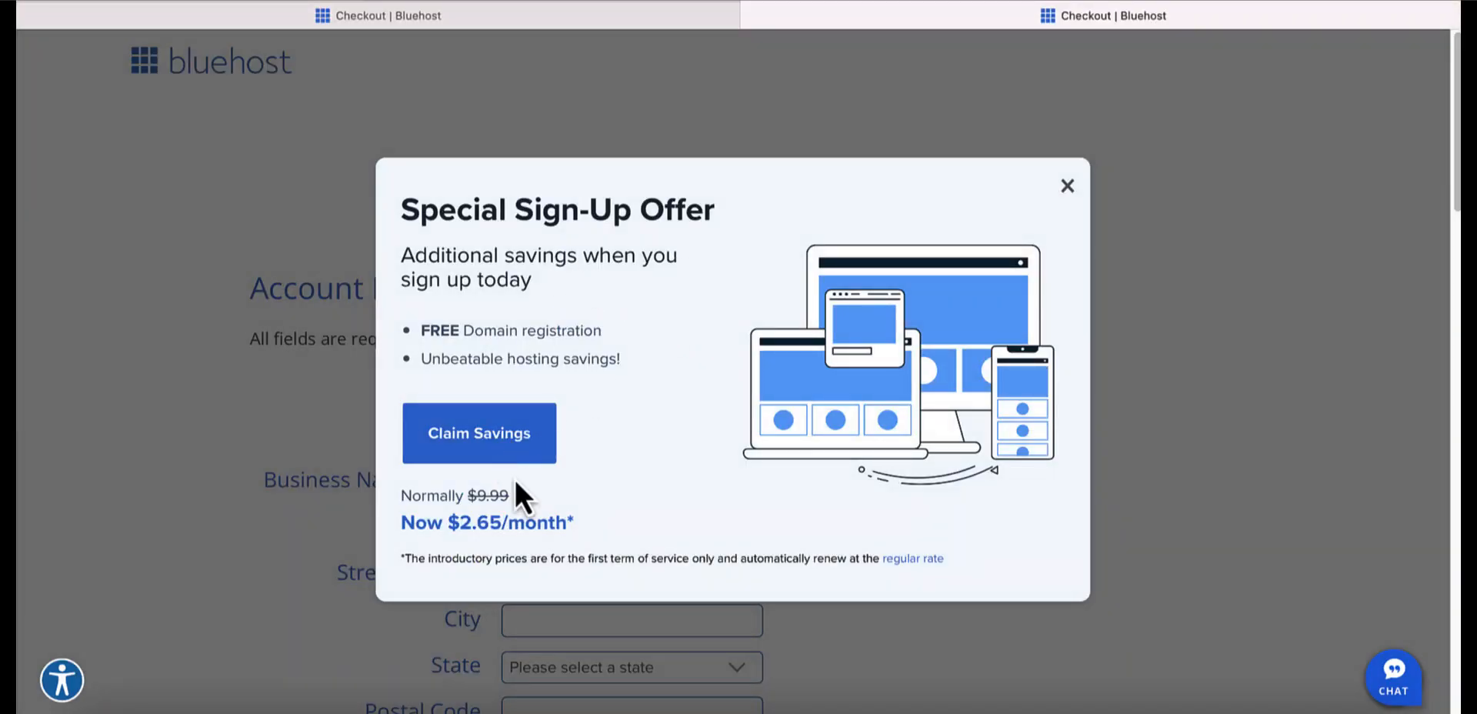
left_click(479, 437)
scroll(800, 492, "down", 7)
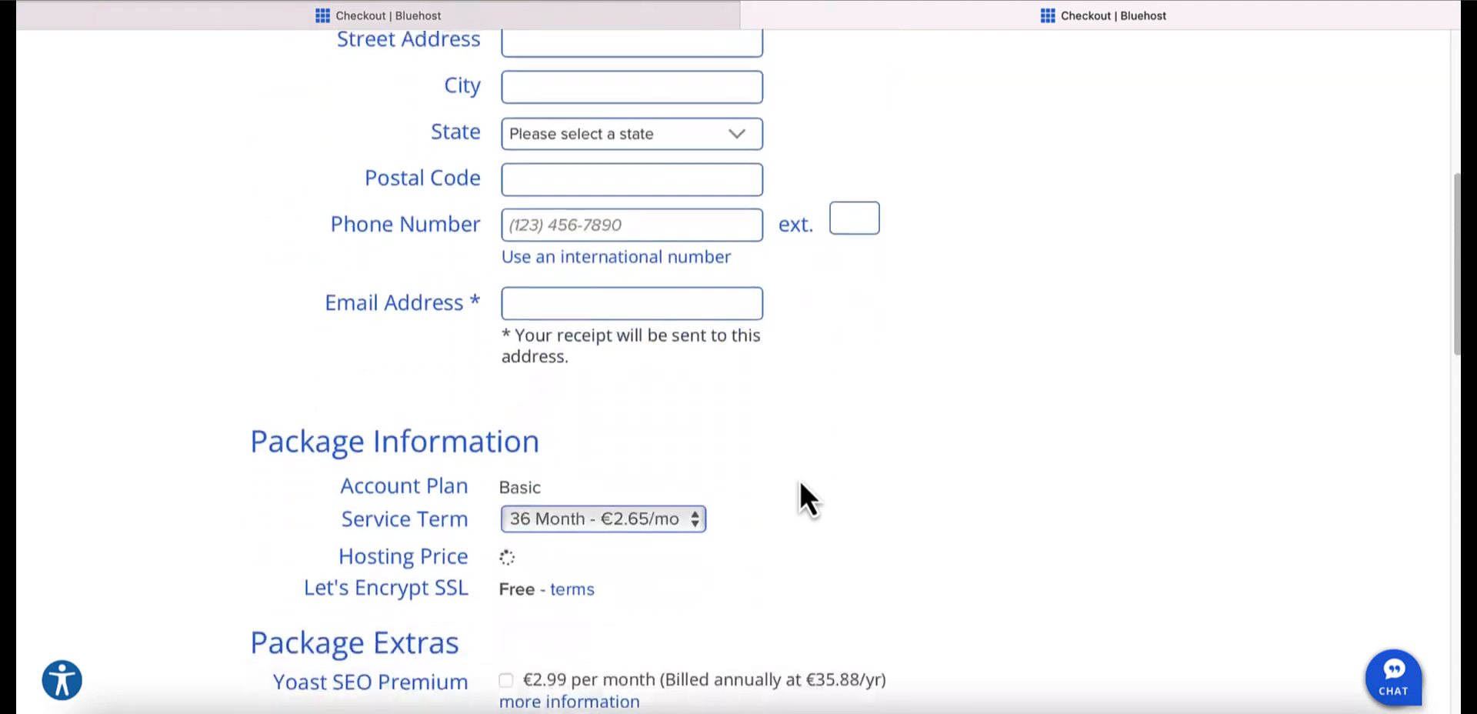
scroll(800, 483, "down", 2)
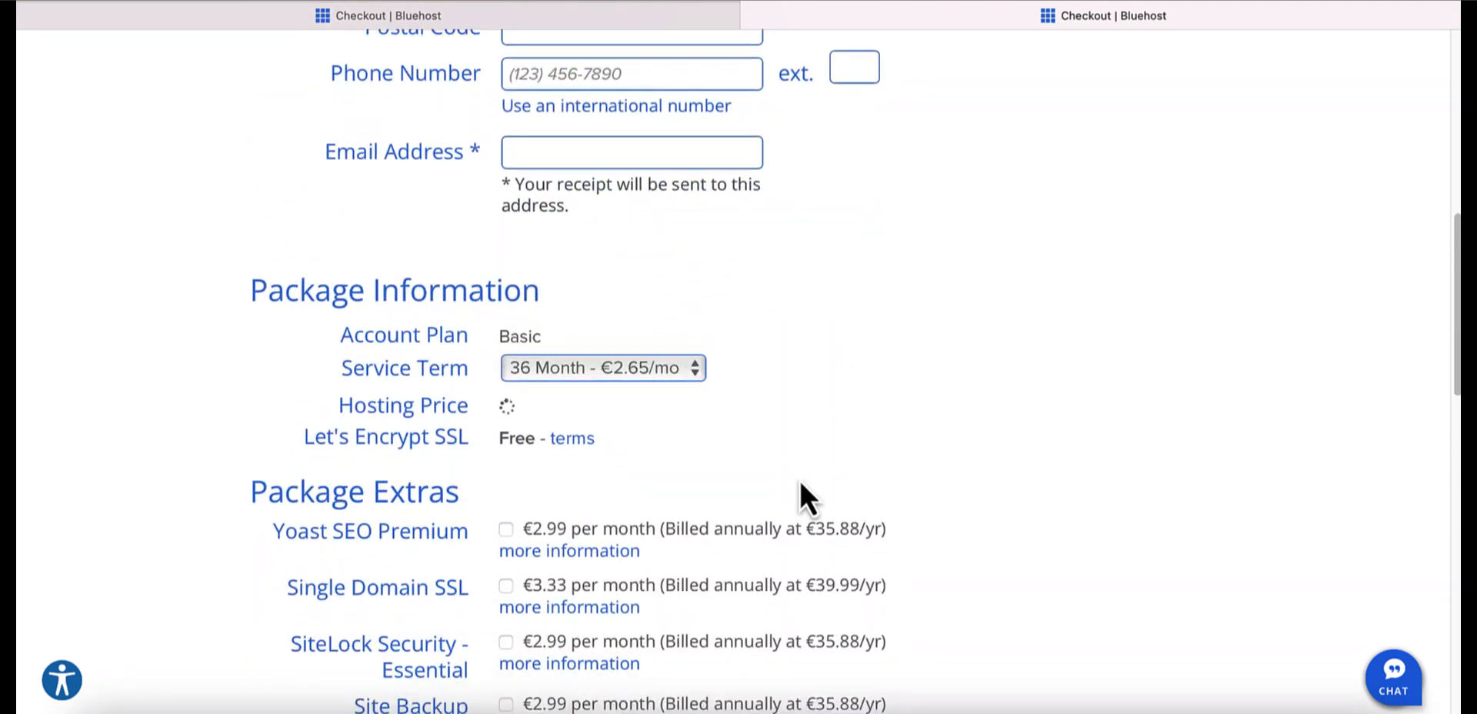
scroll(821, 433, "down", 2)
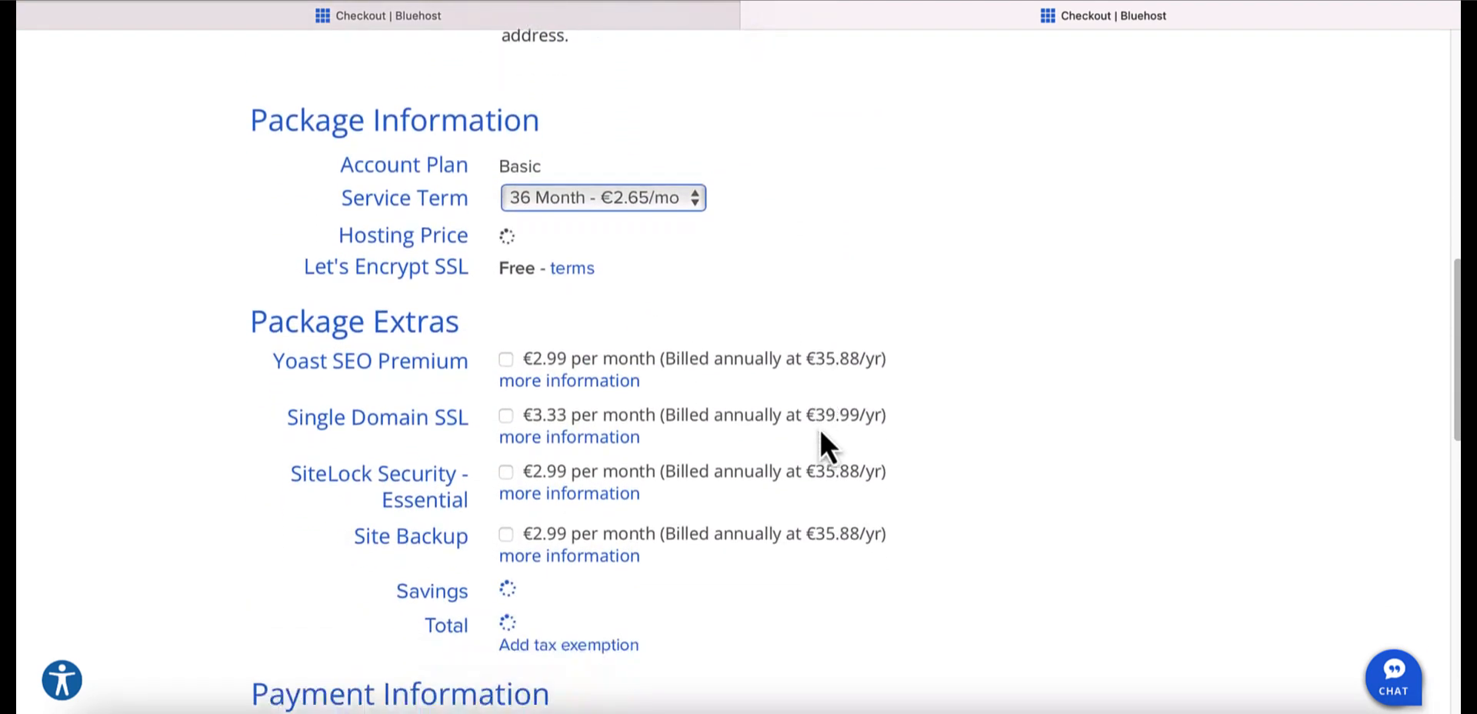
scroll(819, 428, "down", 4)
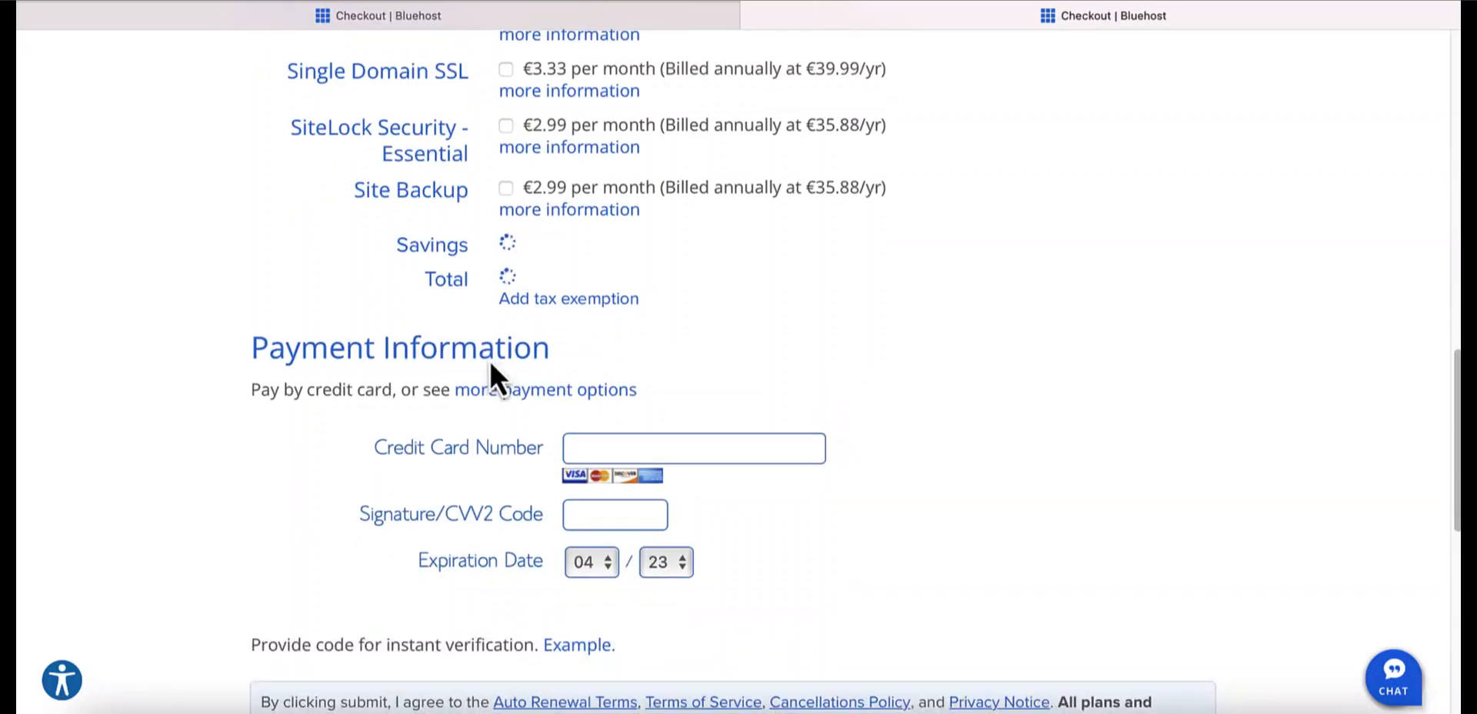
scroll(491, 365, "down", 3)
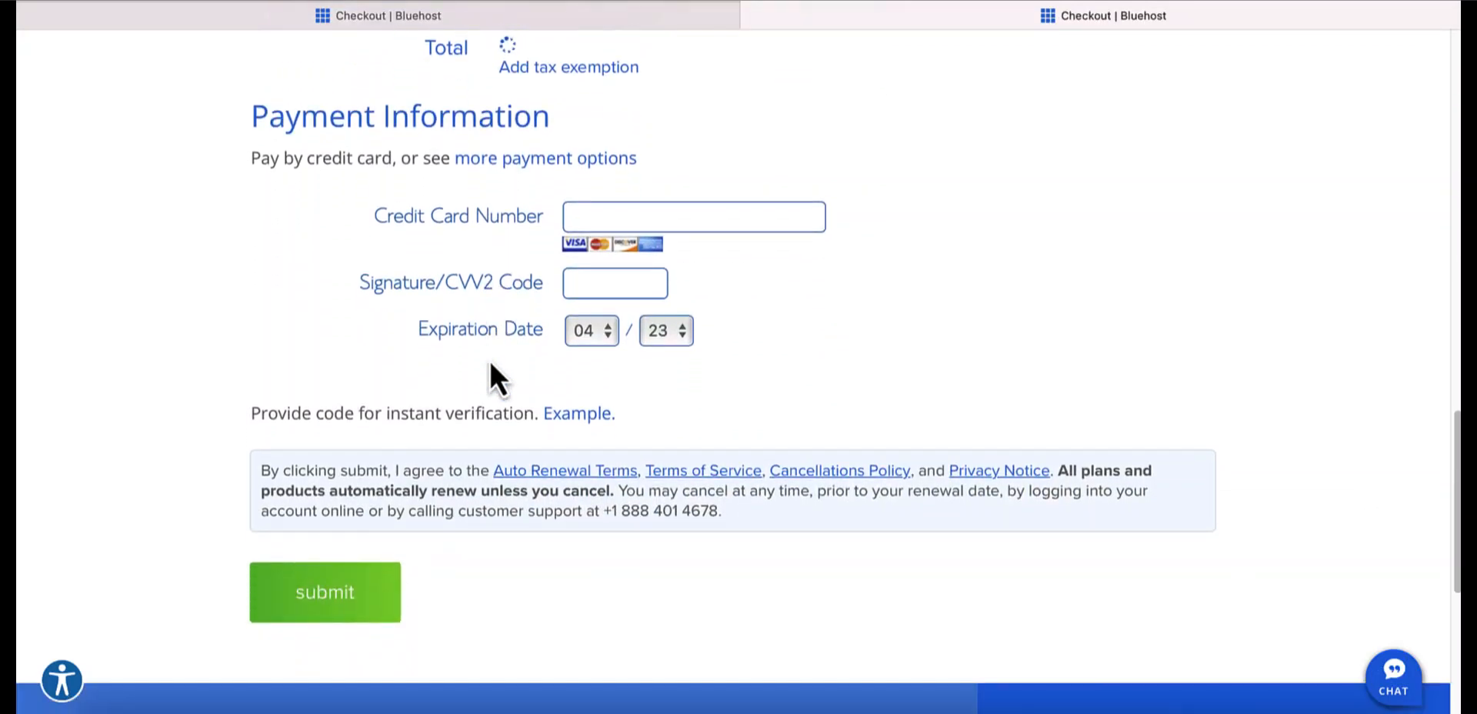
scroll(491, 365, "down", 2)
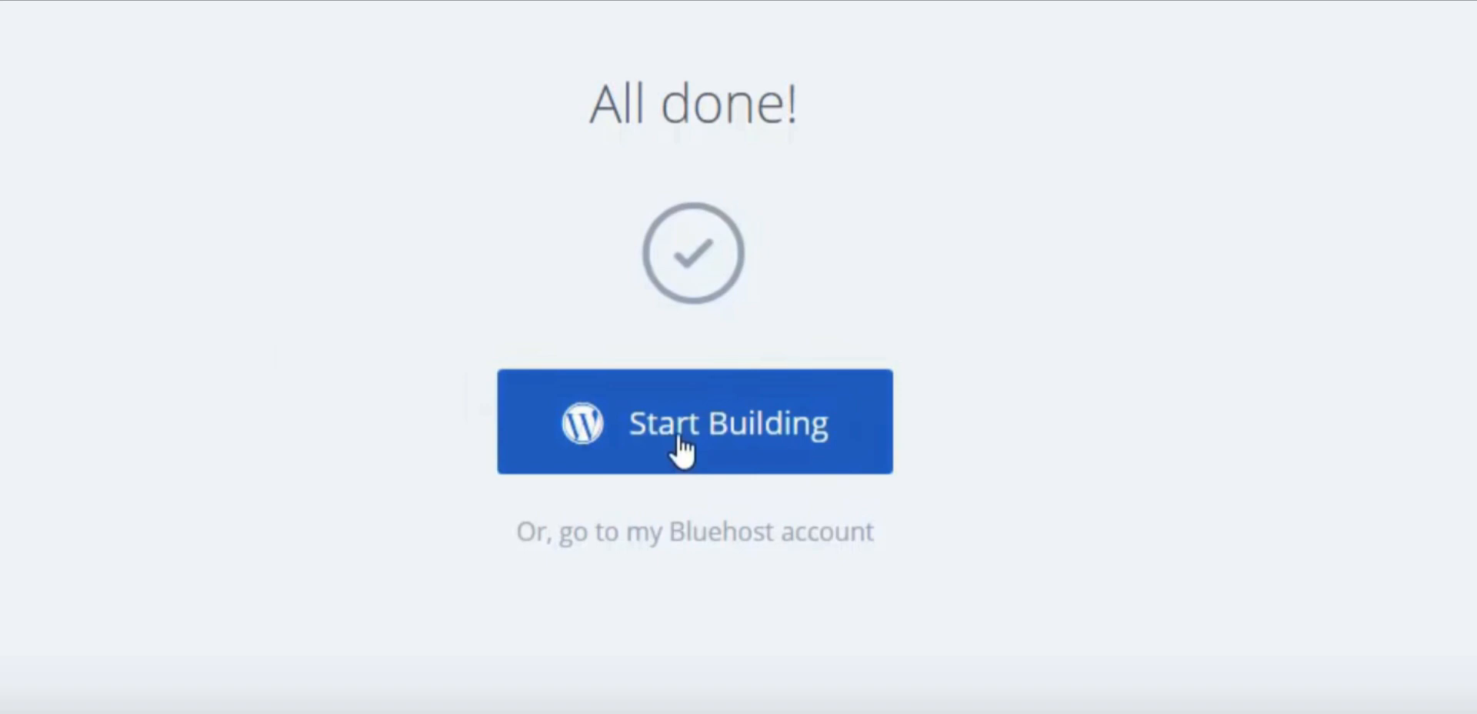
Step: Start building the site in WordPress and look over the dashboard widgets and the Pages, Appearance and Plugins options
left_click(680, 438)
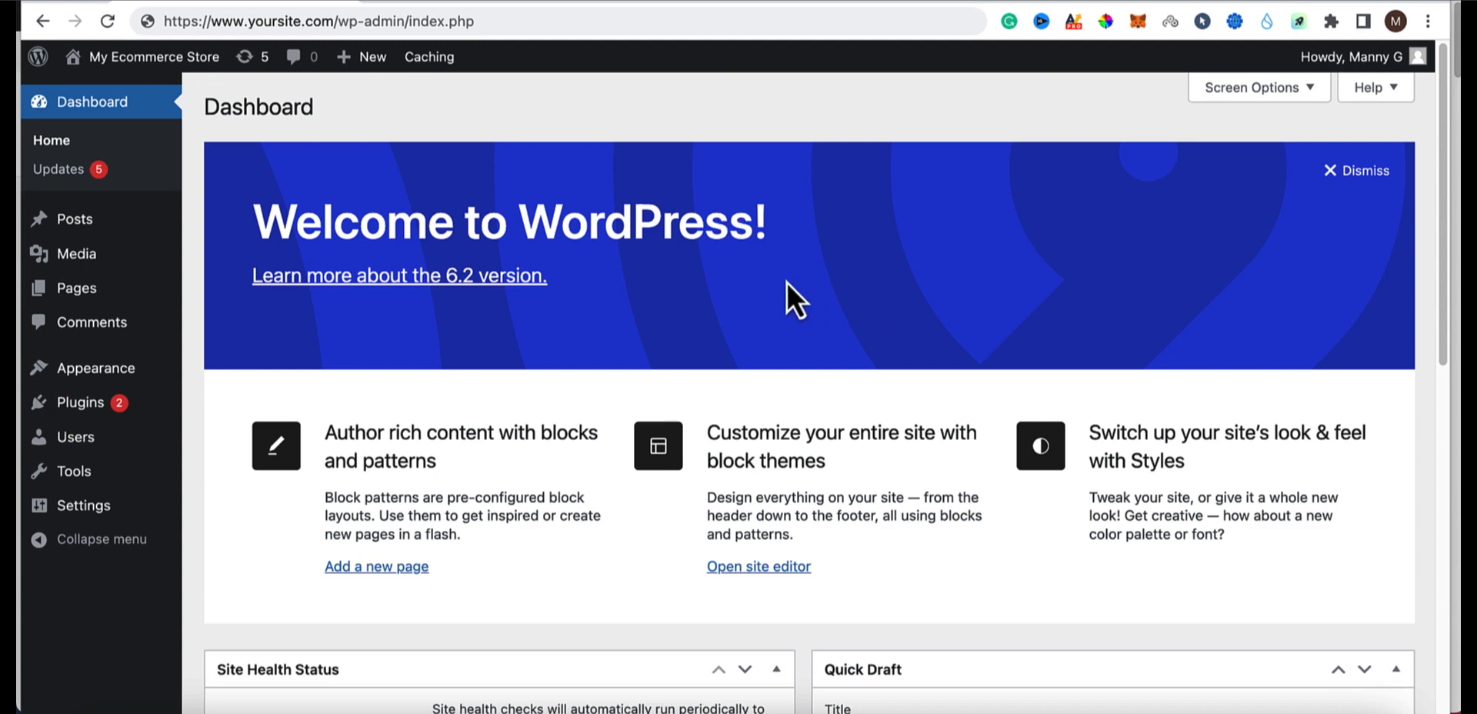
scroll(786, 282, "down", 3)
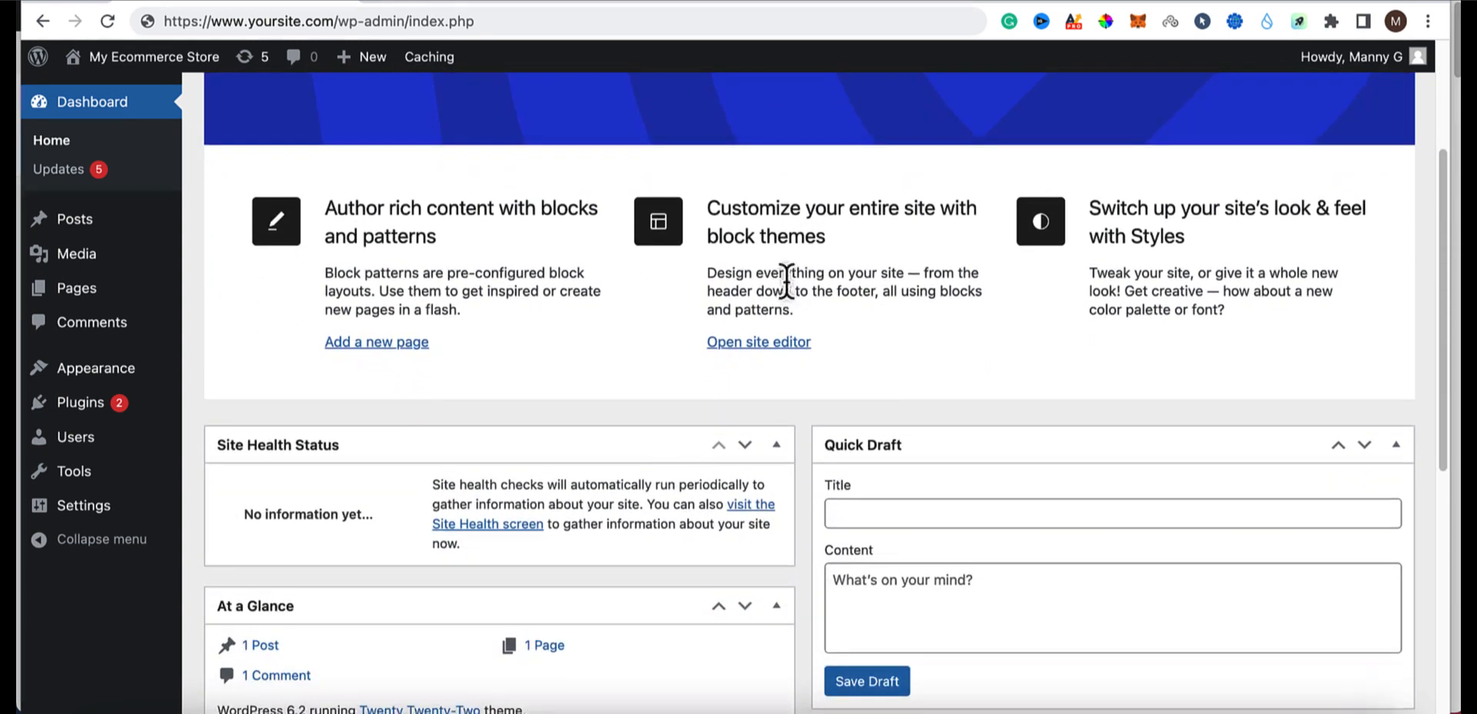
scroll(786, 281, "down", 2)
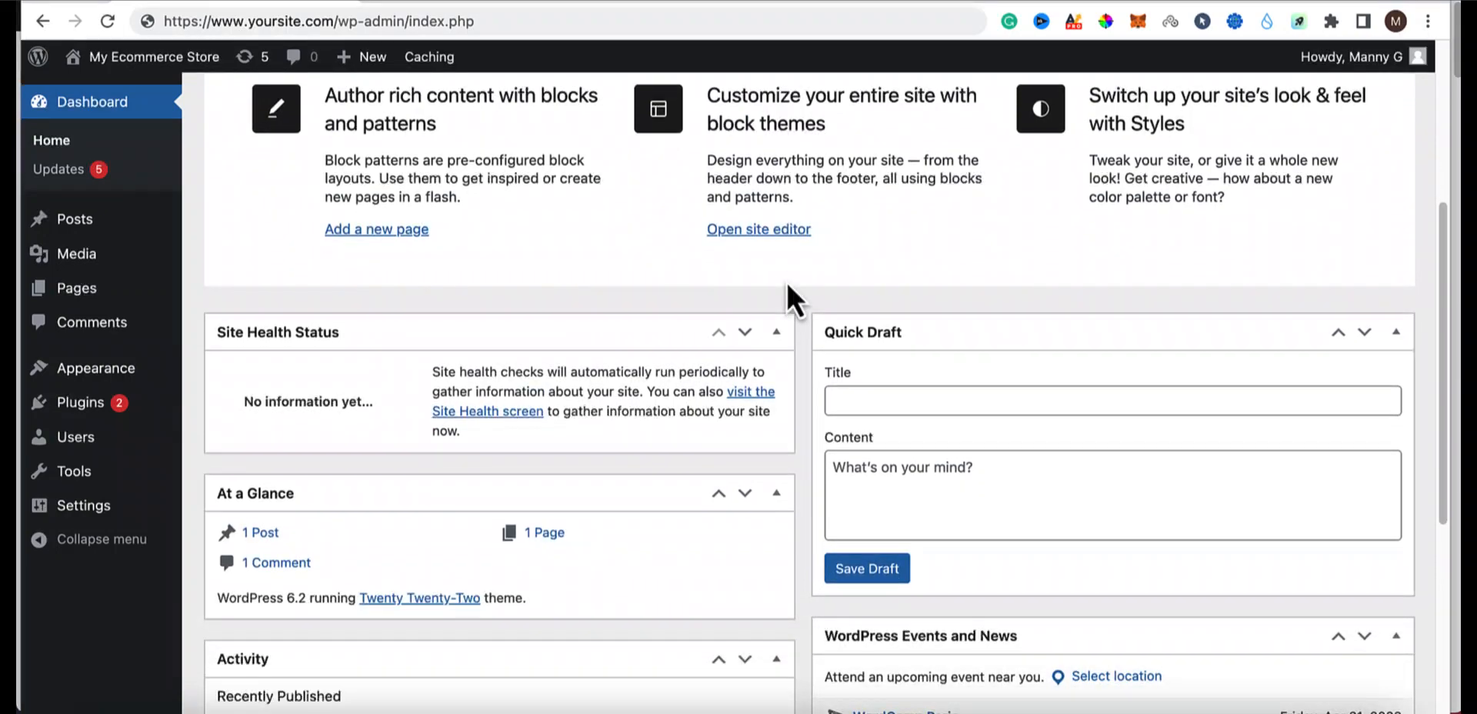
scroll(786, 282, "down", 5)
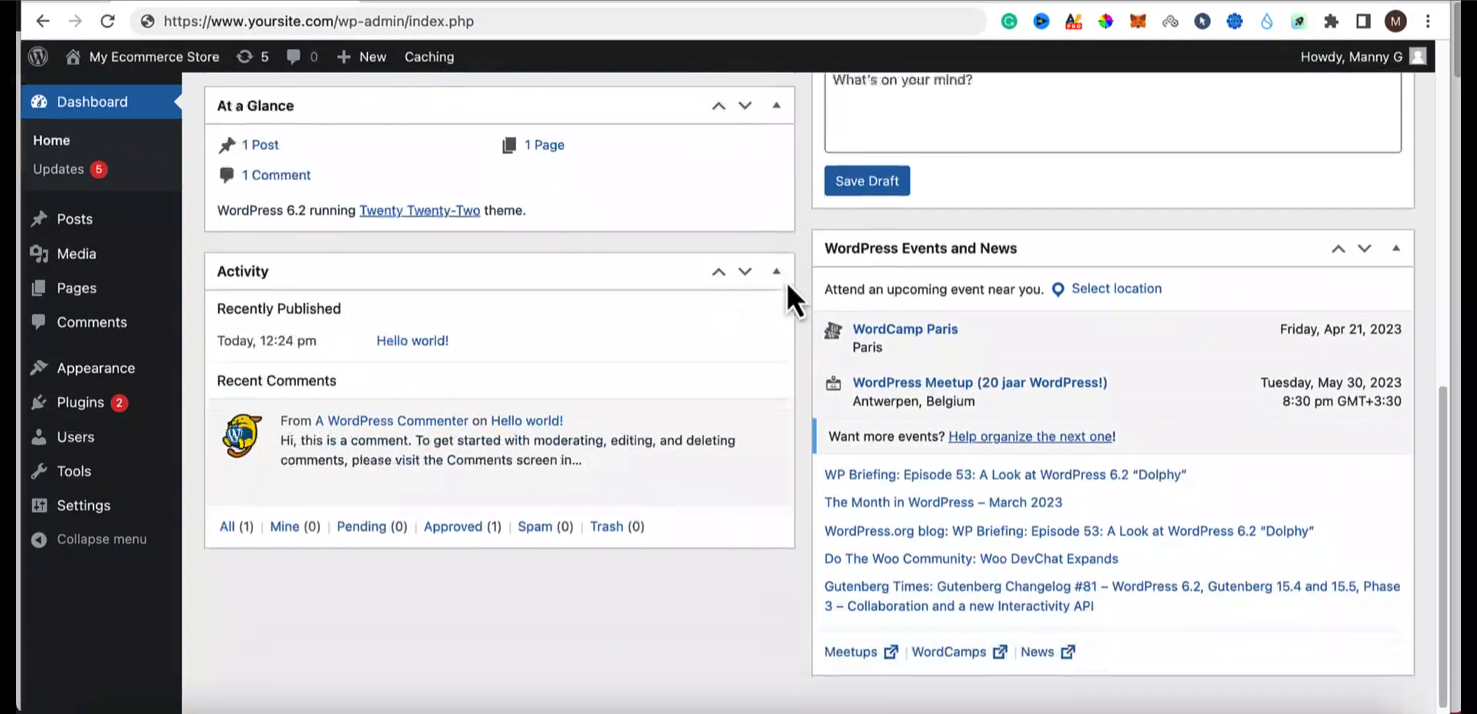
scroll(787, 283, "up", 10)
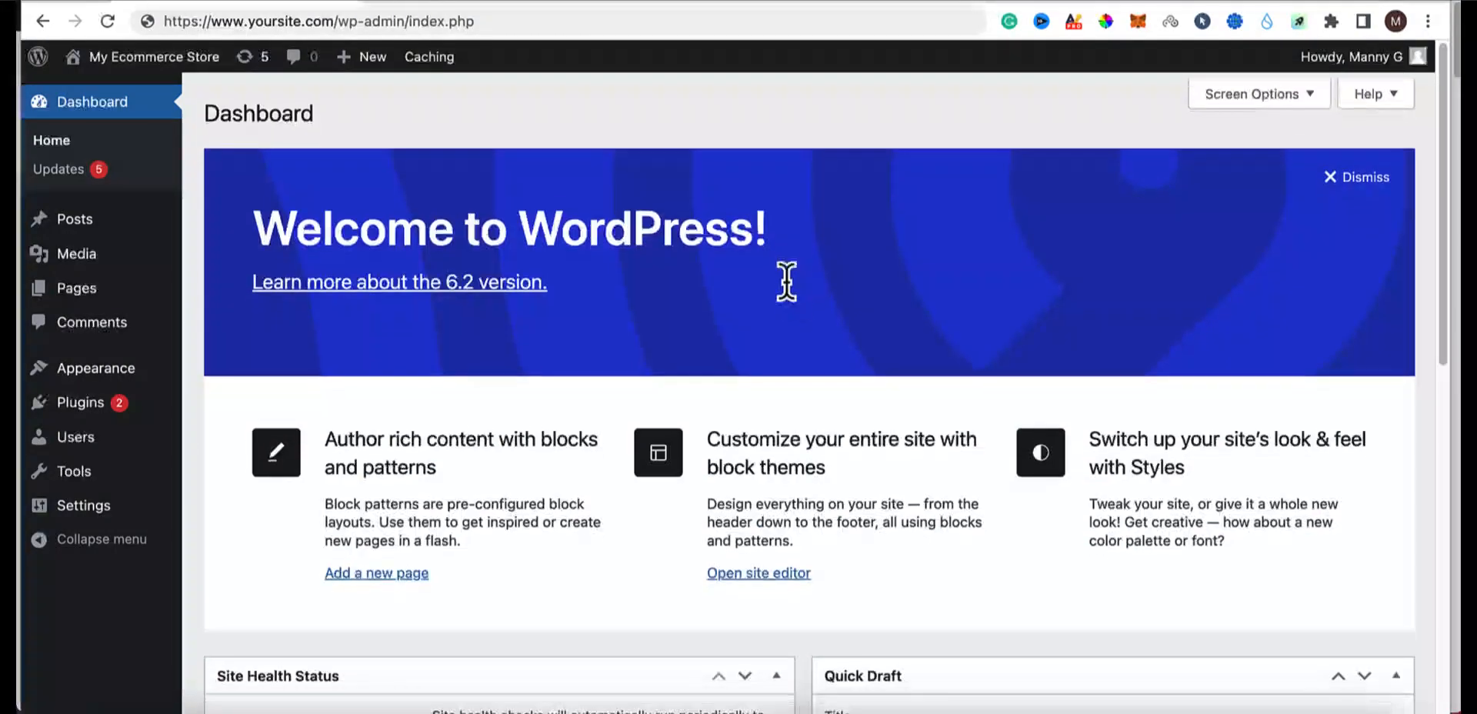
mouse_move(87, 291)
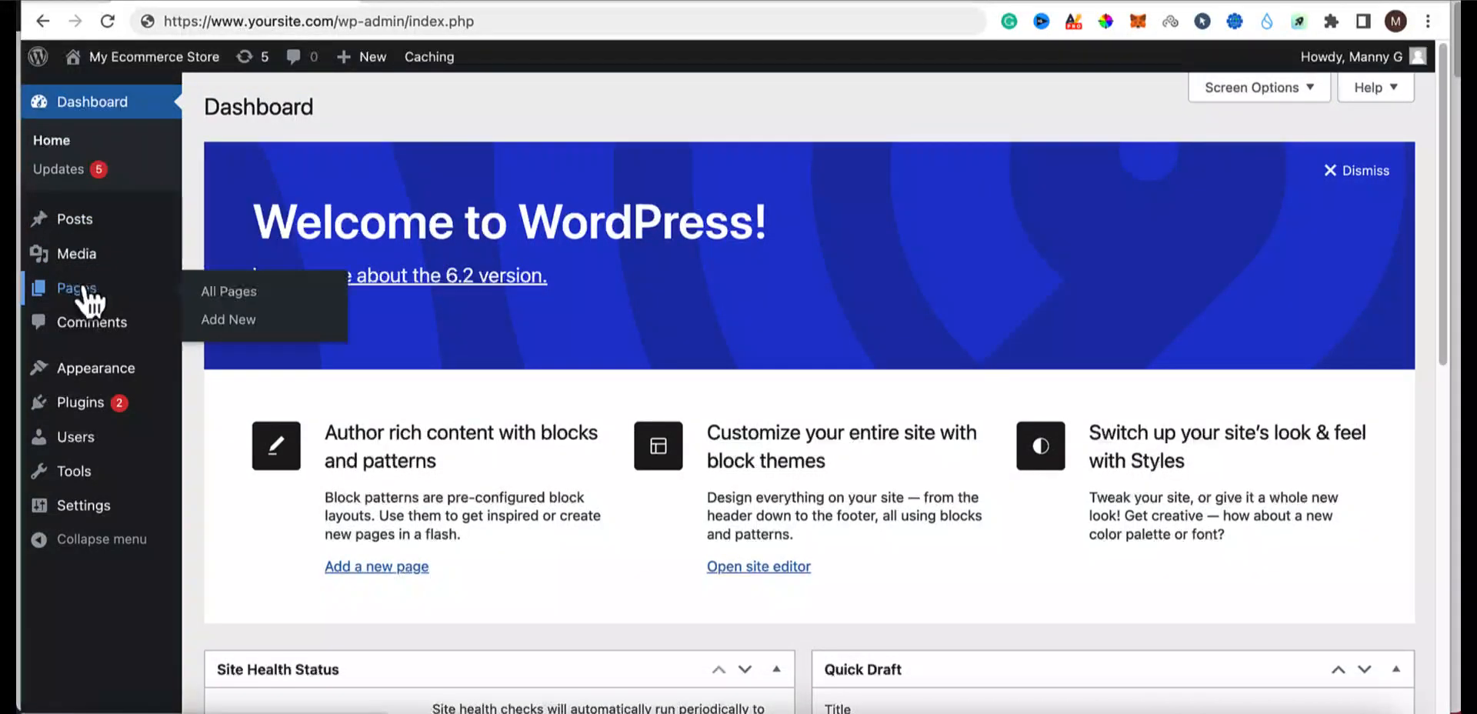
mouse_move(101, 371)
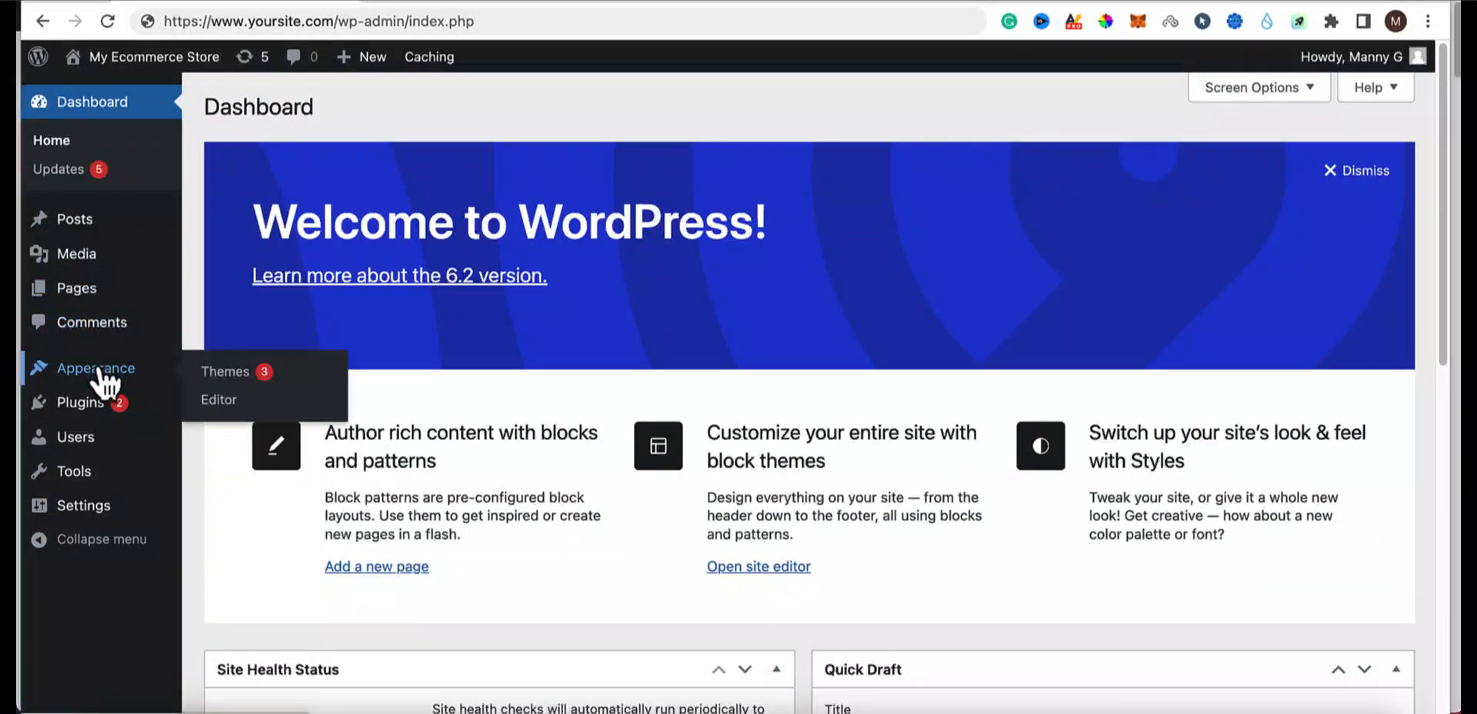
mouse_move(92, 404)
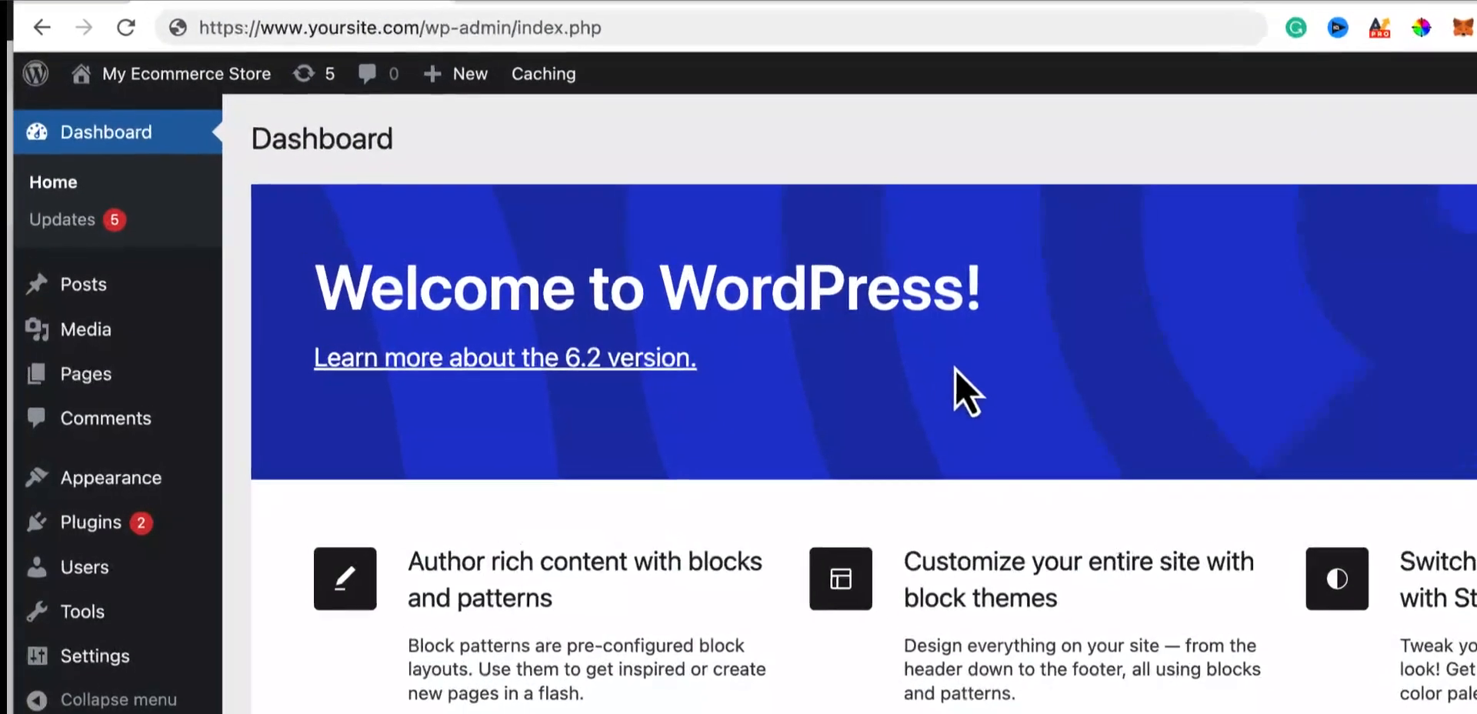
left_click(366, 25)
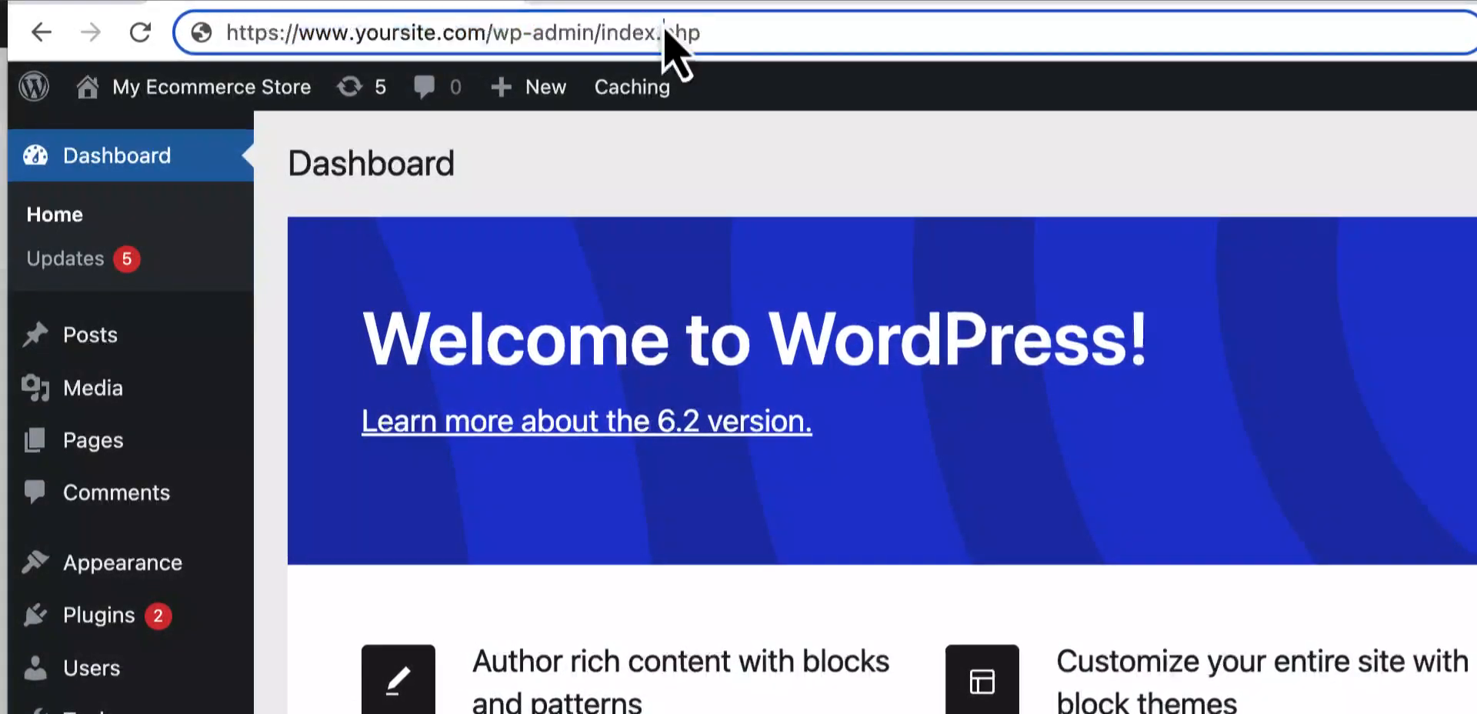
double_click(659, 30)
key("BackSpace")
key("BackSpace")
key("BackSpace")
key("BackSpace")
key("BackSpace")
key("BackSpace")
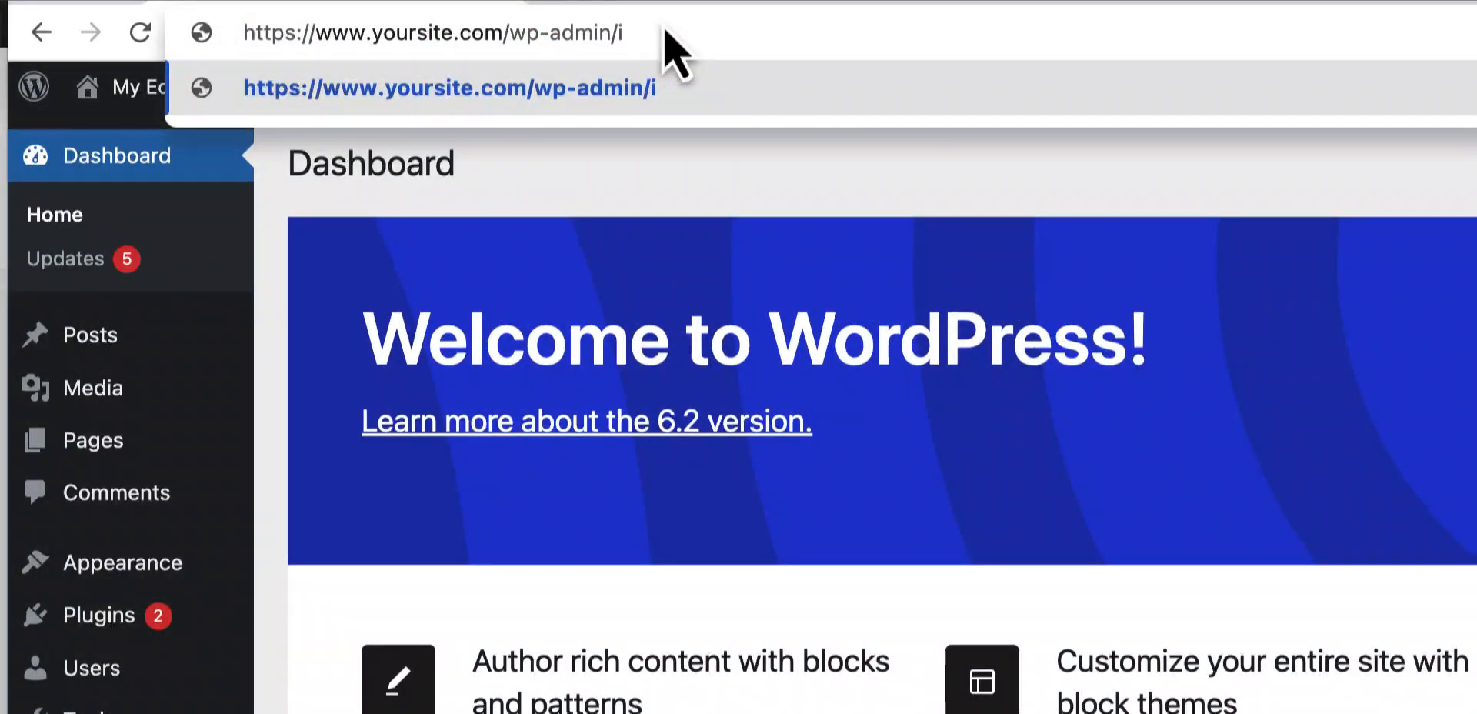
key("BackSpace")
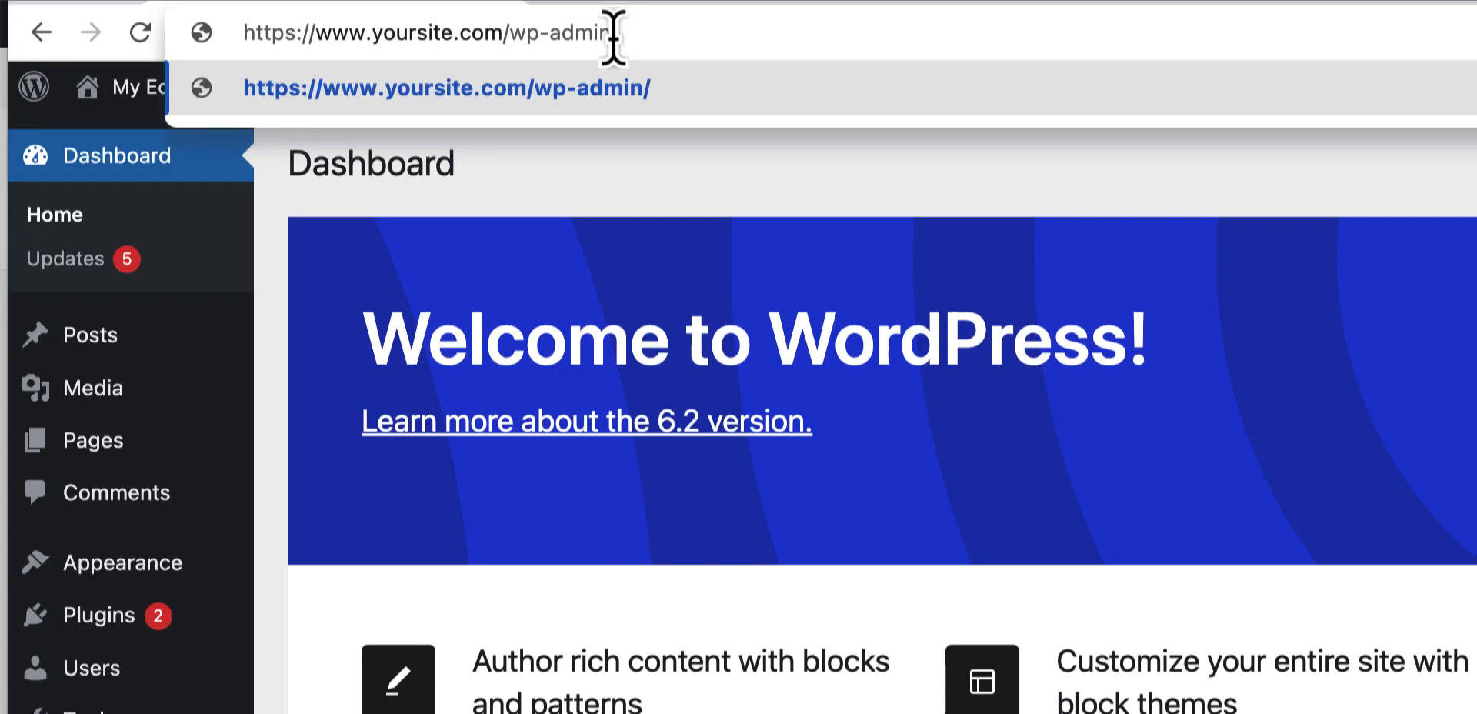
key("BackSpace")
key("BackSpace")
key("BackSpace")
key("BackSpace")
key("BackSpace")
key("BackSpace")
key("BackSpace")
key("BackSpace")
type("login")
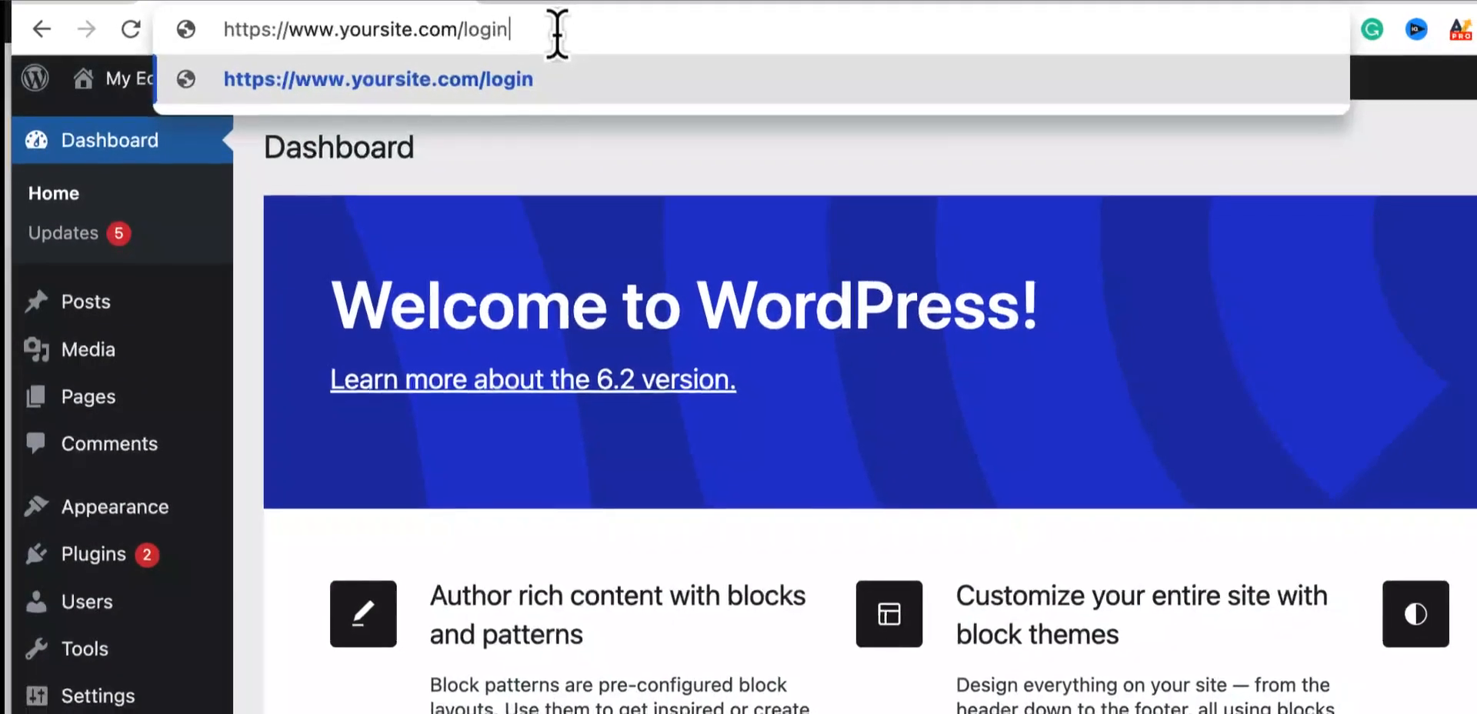
left_click(684, 171)
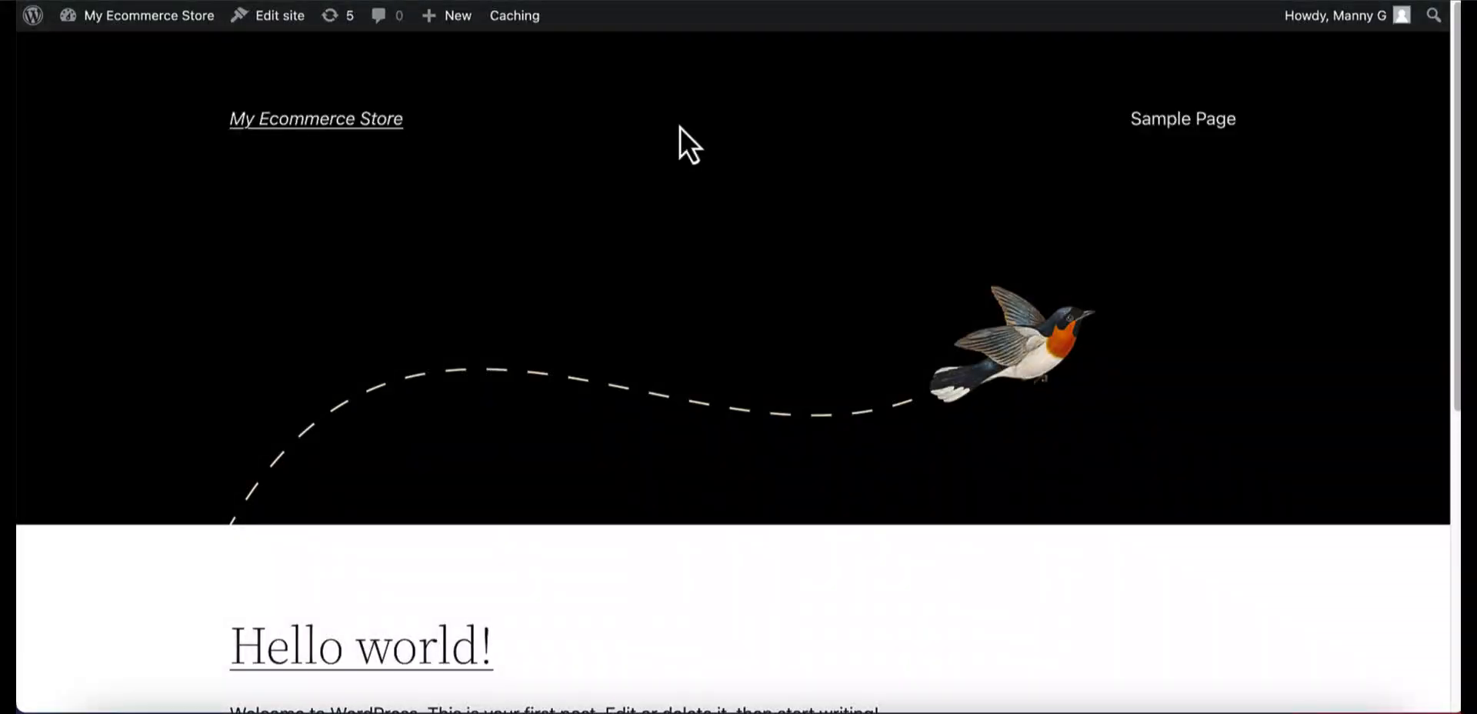
Step: Look over the default My Ecommerce Store homepage from the bird header past the Hello world! post to the footer
scroll(681, 126, "down", 1)
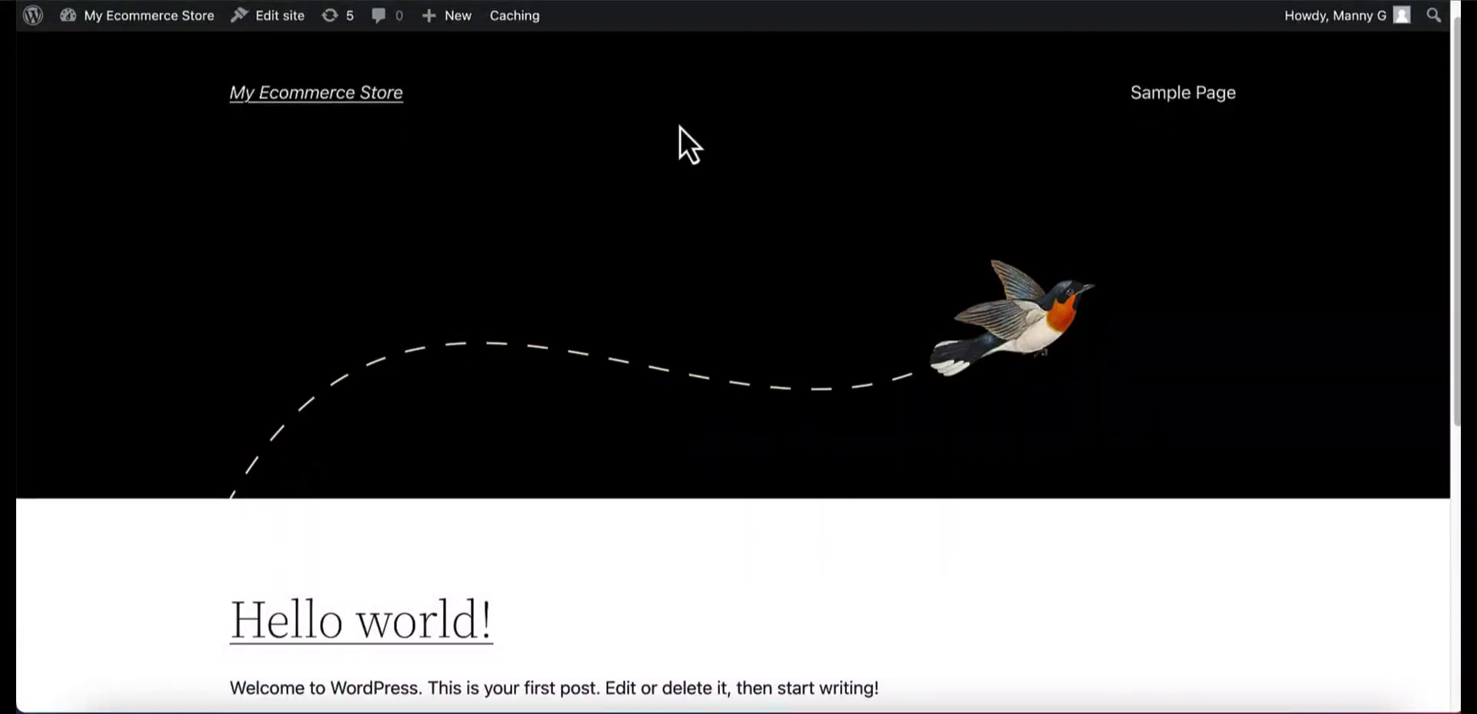
scroll(680, 128, "down", 5)
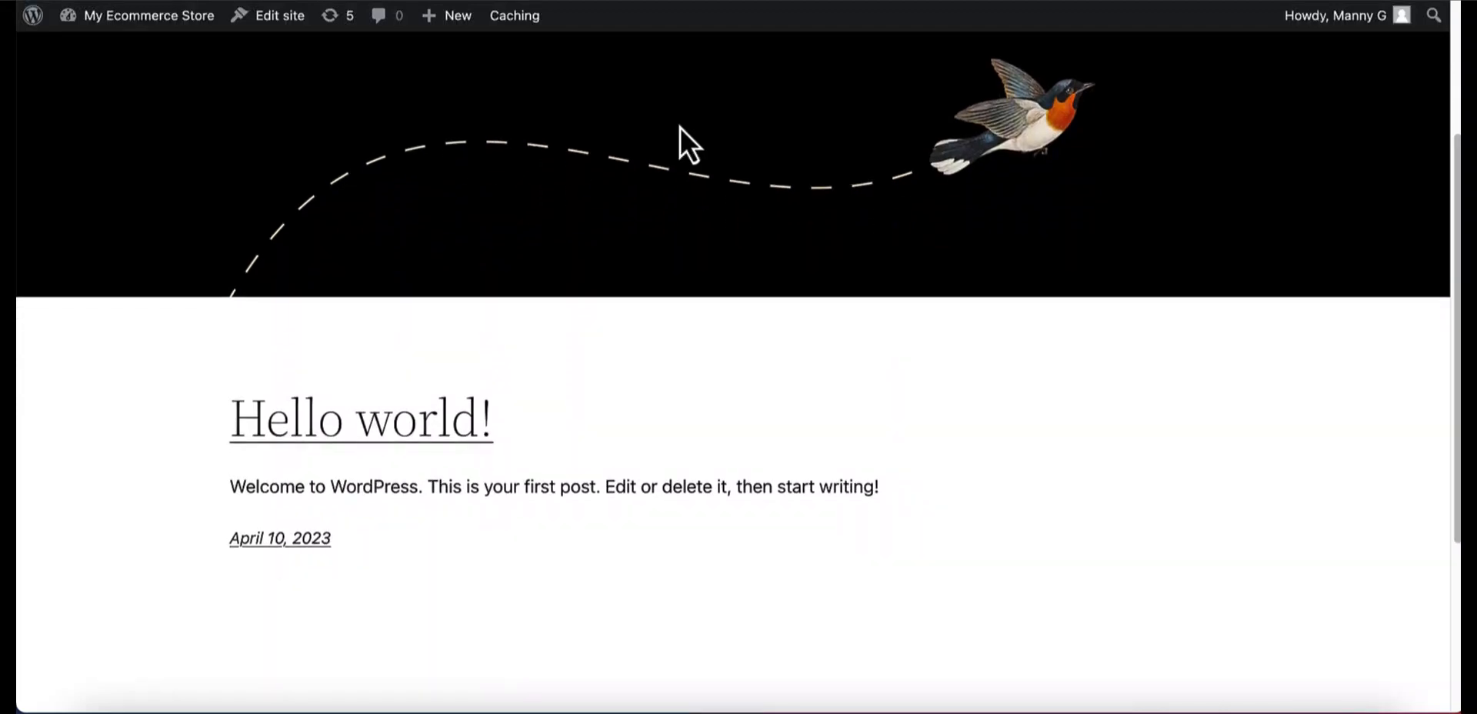
scroll(680, 128, "down", 7)
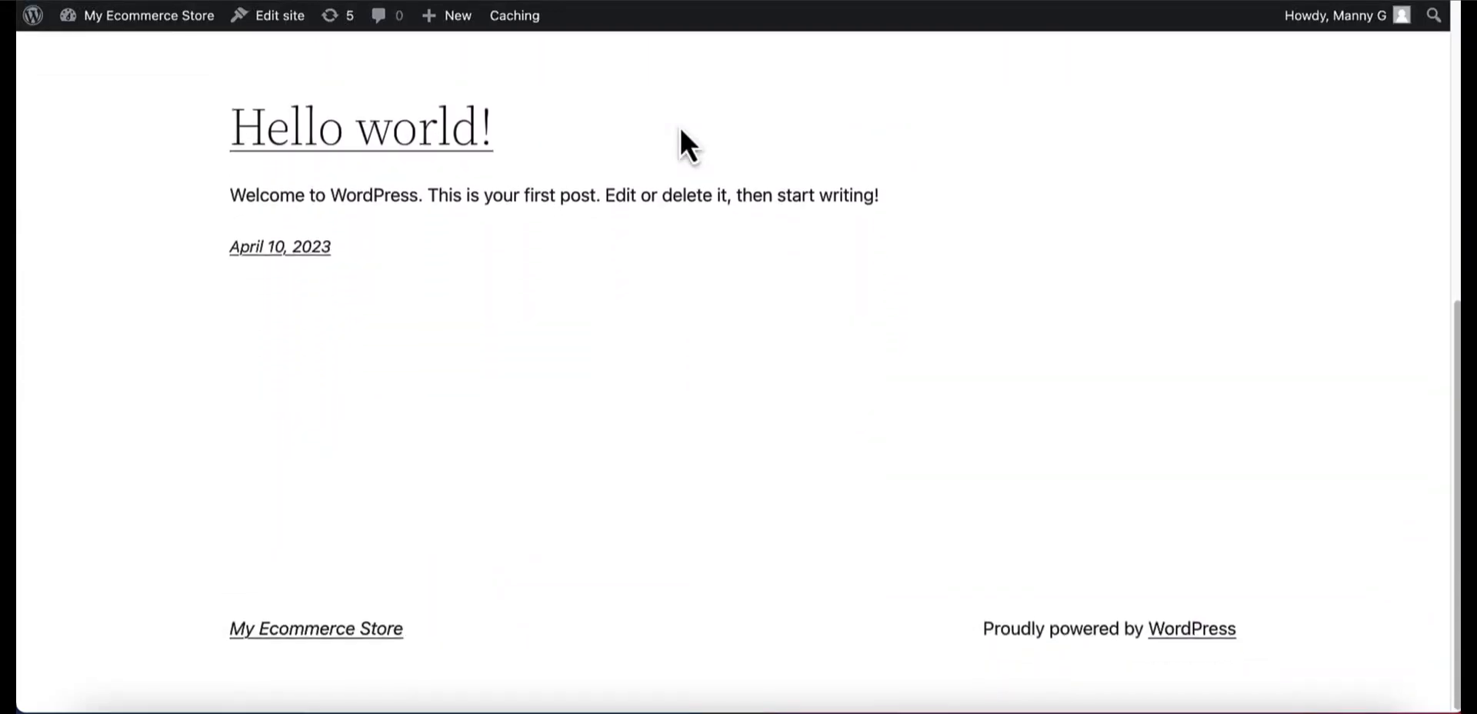
Step: Compare the default homepage with the finished Party Wears store page, including its latest collection, testimonials and blog sections
scroll(680, 128, "up", 3)
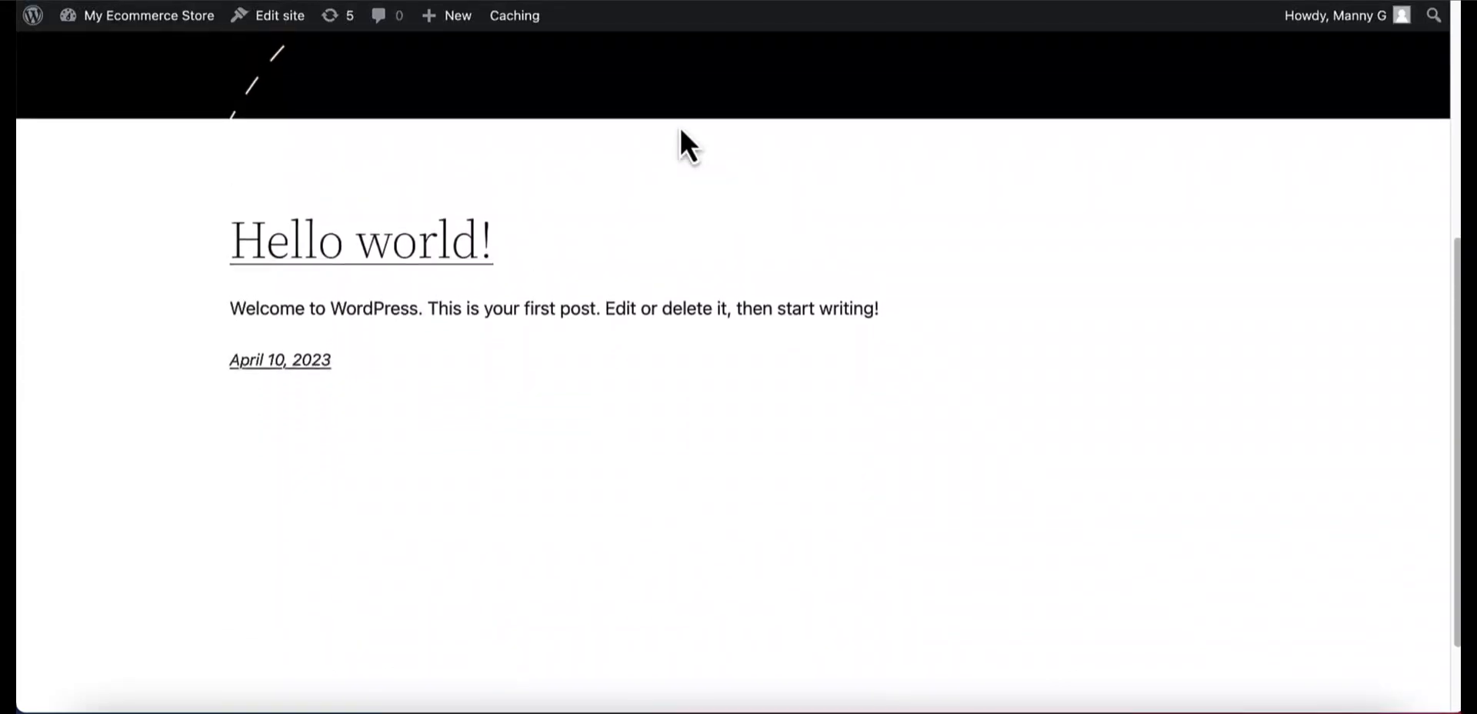
scroll(680, 128, "up", 10)
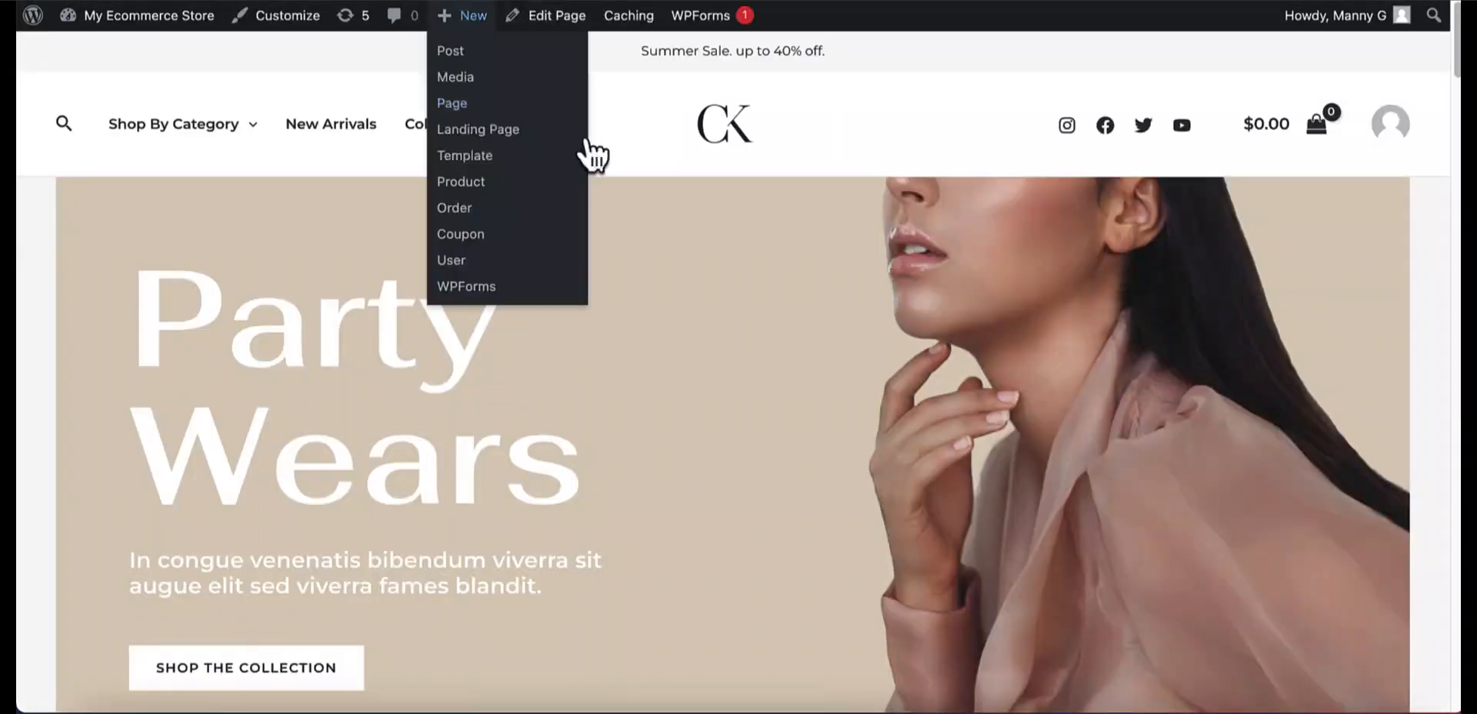
scroll(824, 331, "down", 8)
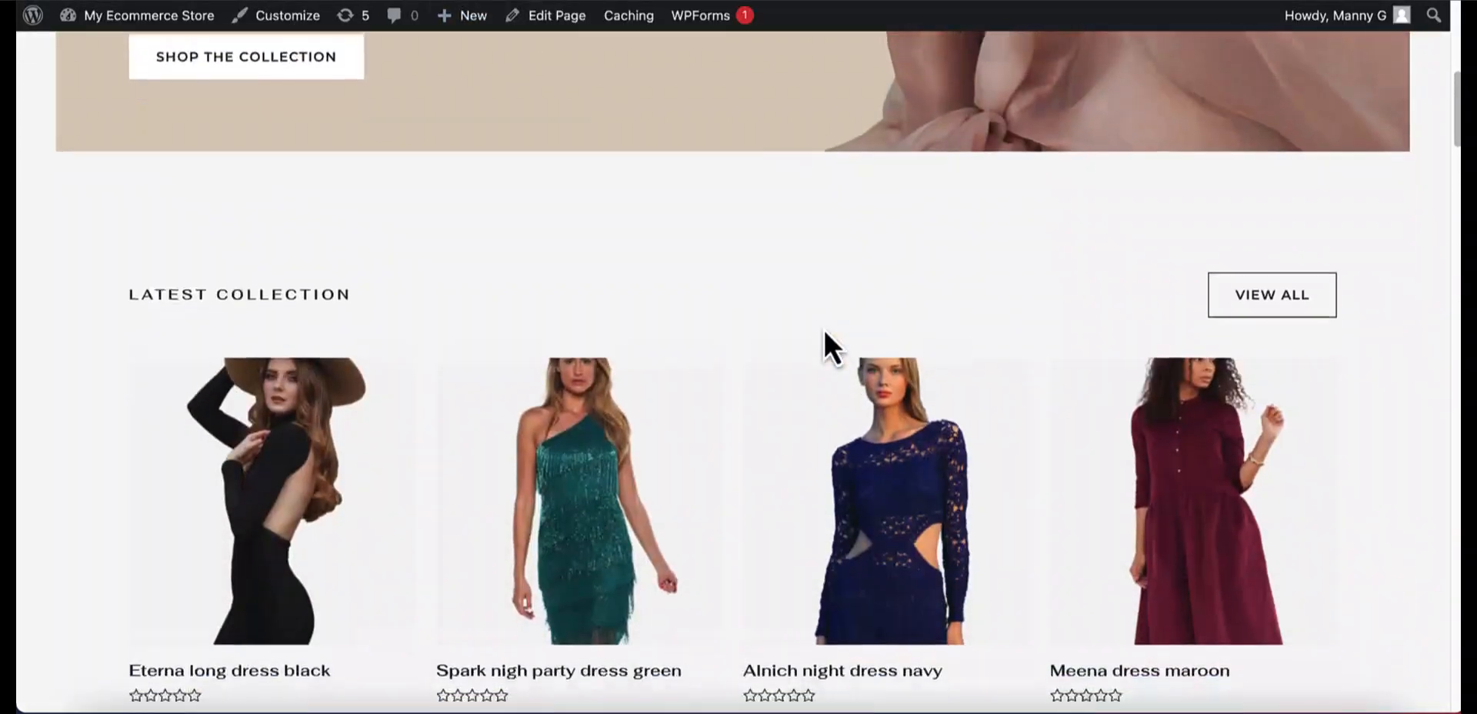
scroll(823, 329, "down", 15)
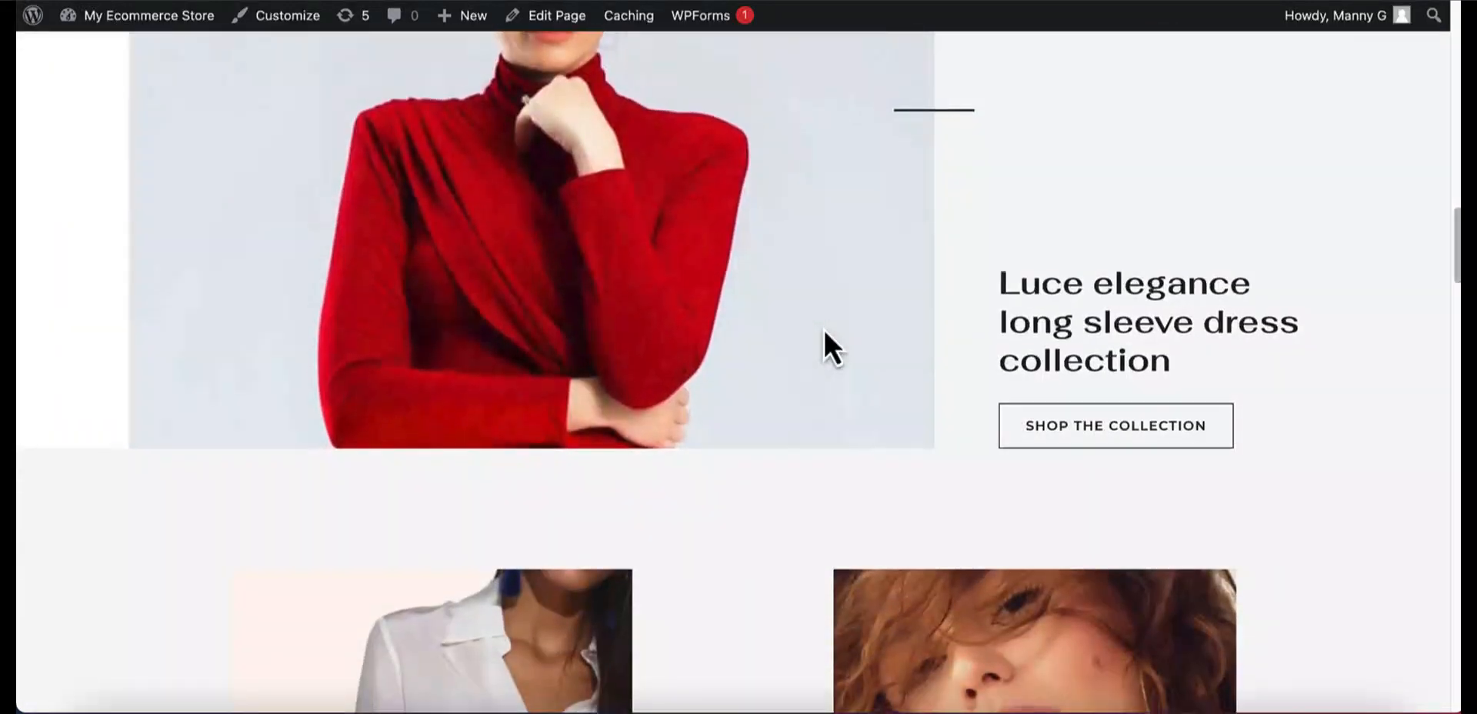
scroll(823, 329, "down", 20)
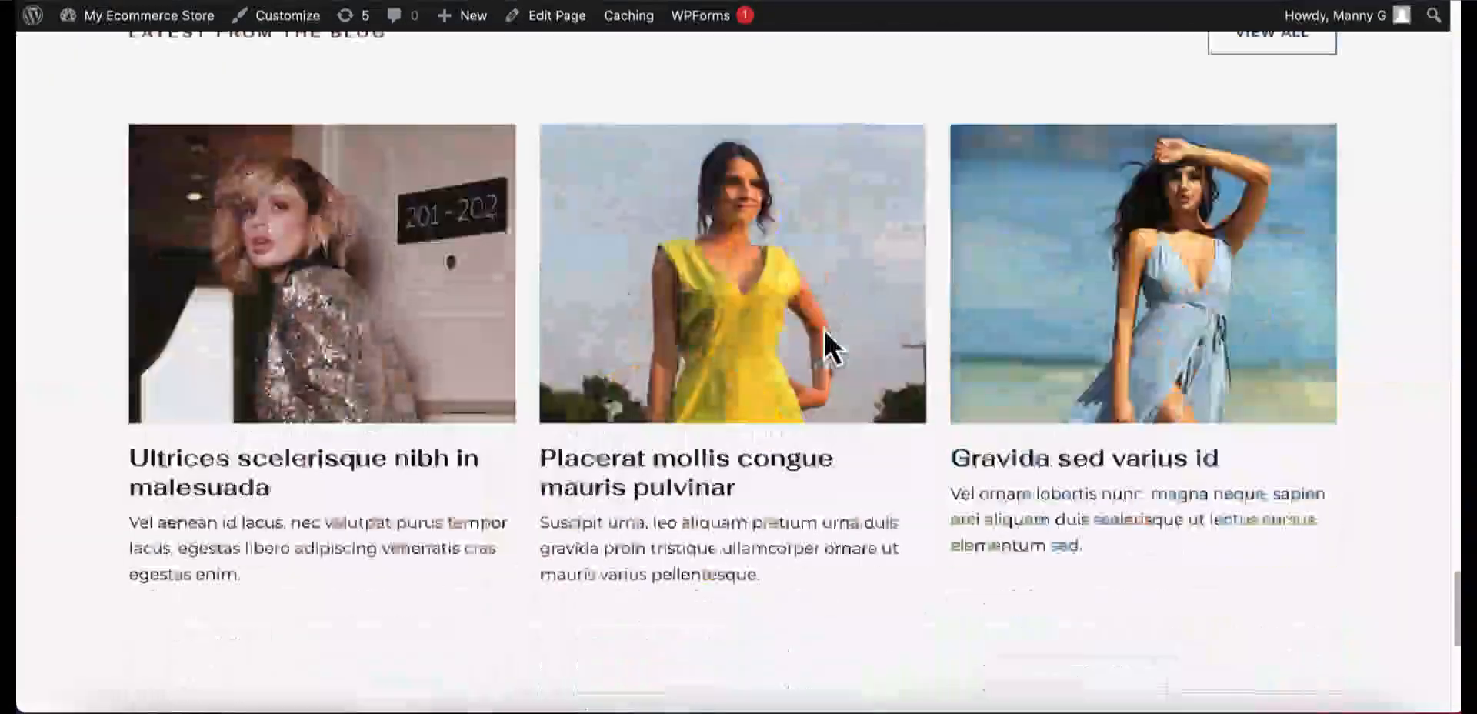
scroll(824, 330, "down", 8)
scroll(824, 329, "up", 14)
scroll(825, 334, "up", 20)
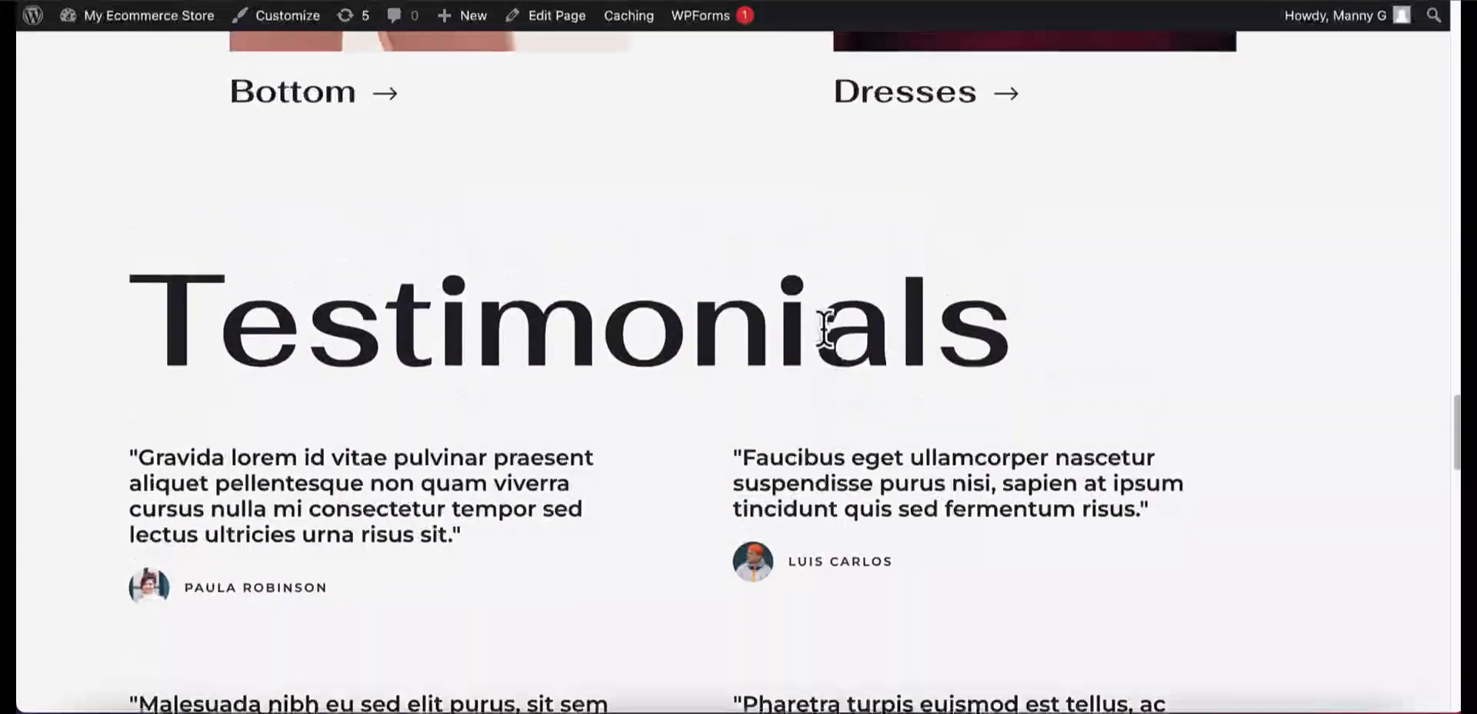
scroll(823, 329, "up", 10)
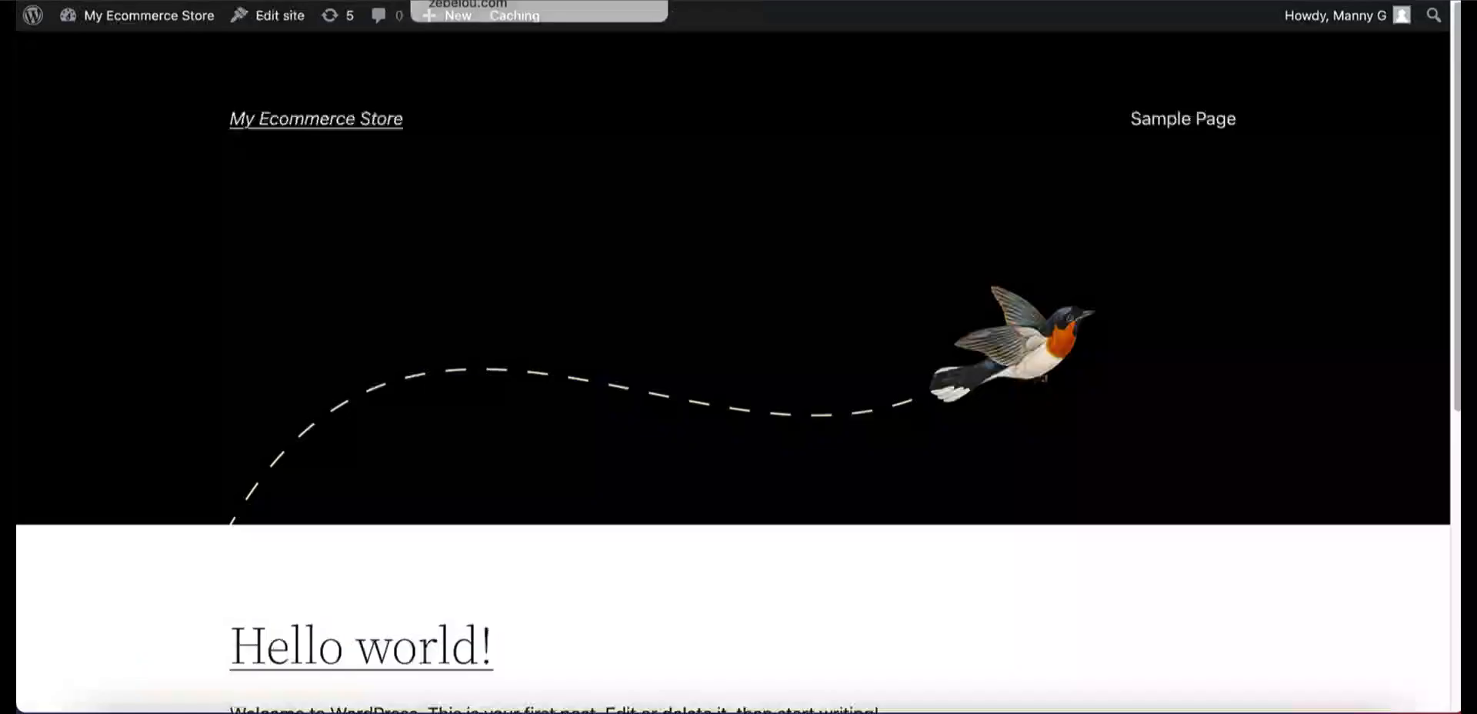
Step: Return to the WordPress dashboard, open the installed themes and start adding a new theme
left_click(431, 0)
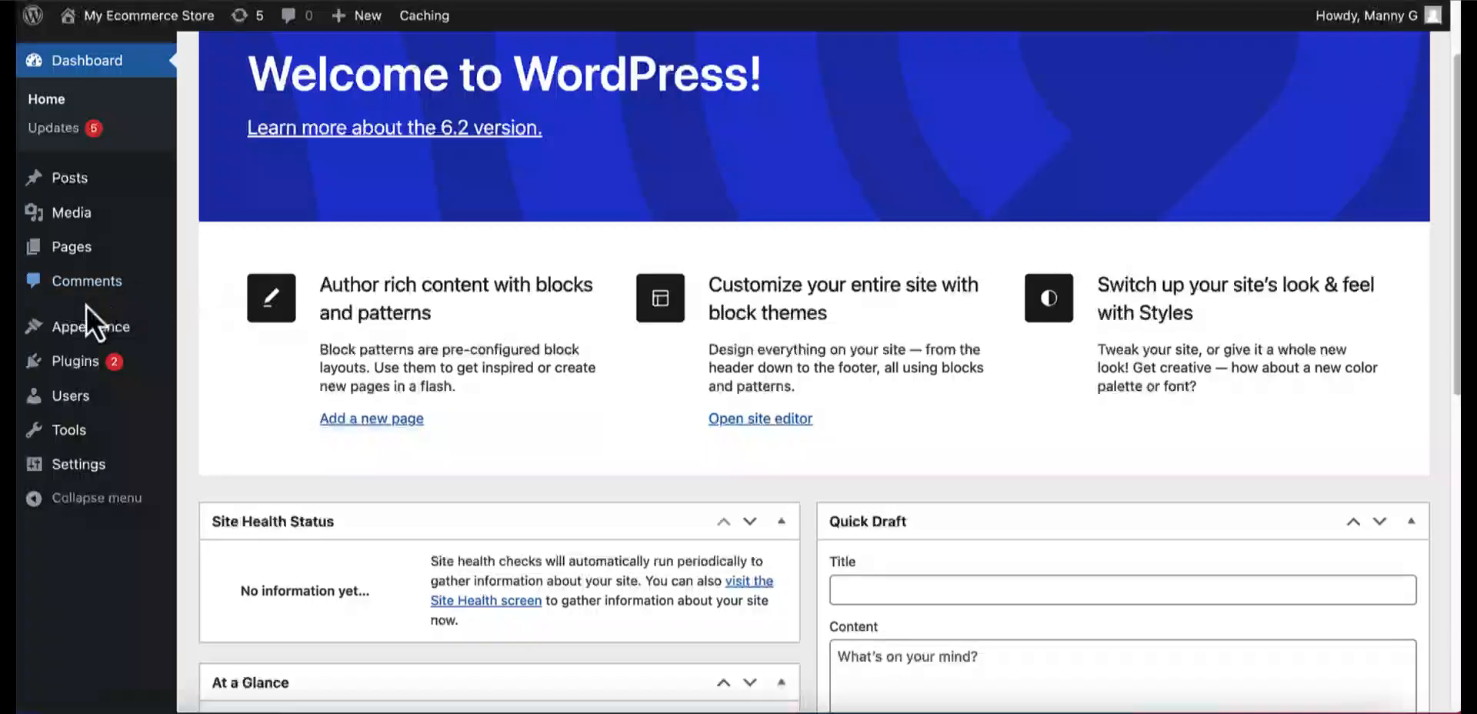
mouse_move(84, 338)
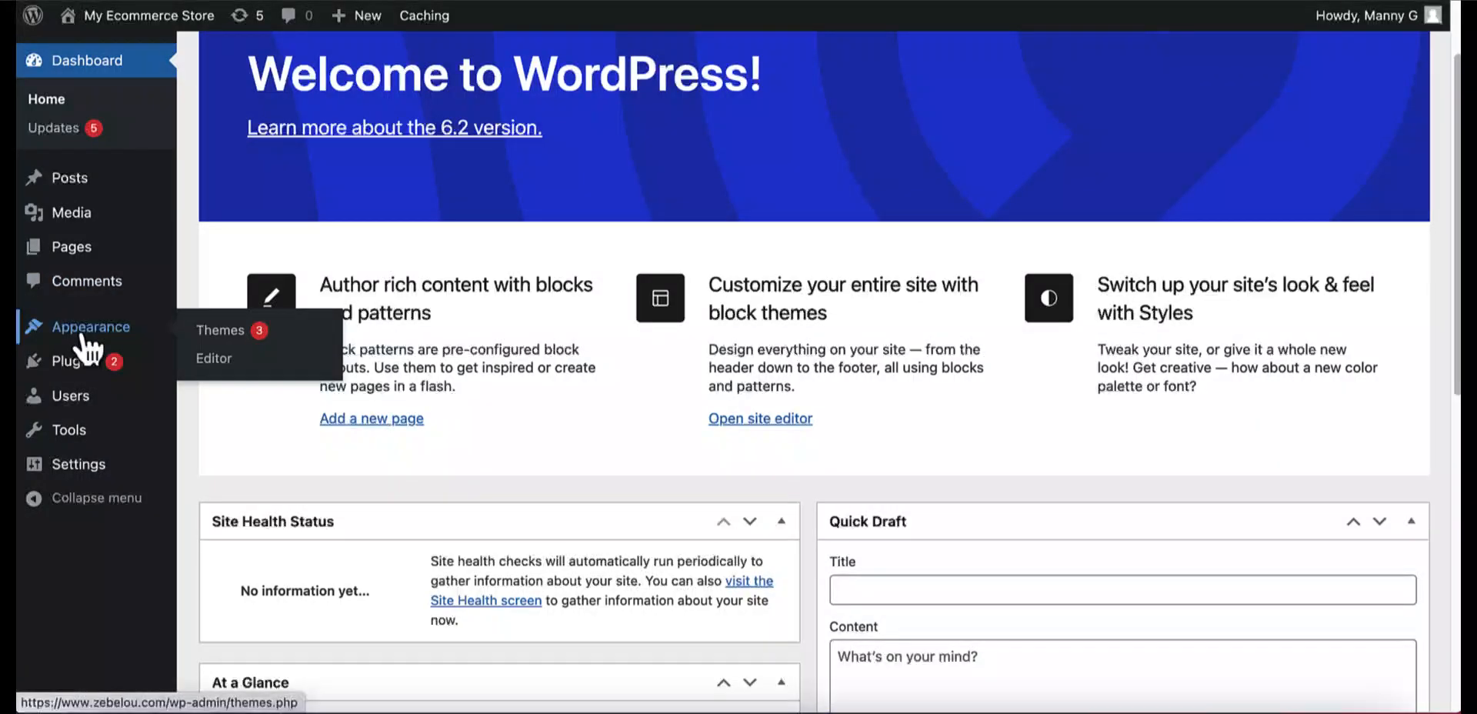
left_click(230, 336)
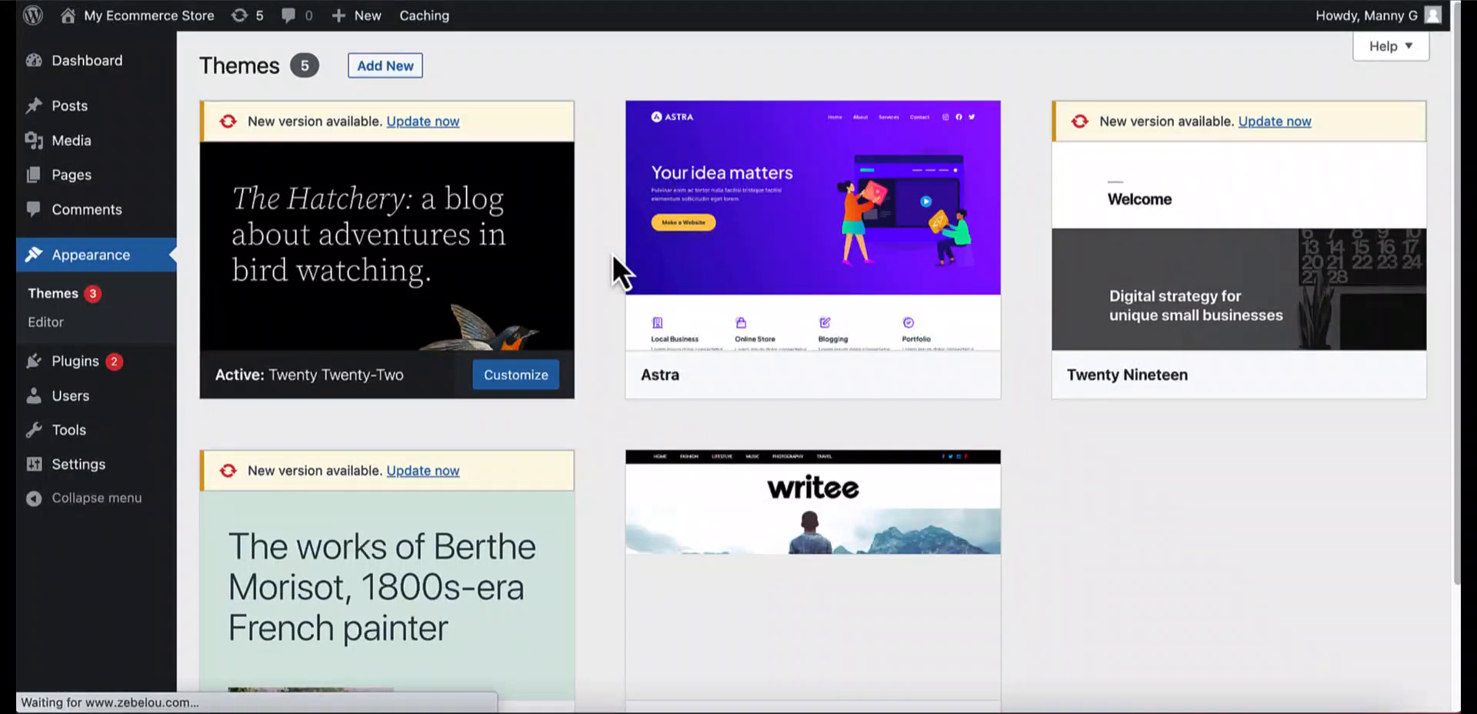
mouse_move(785, 265)
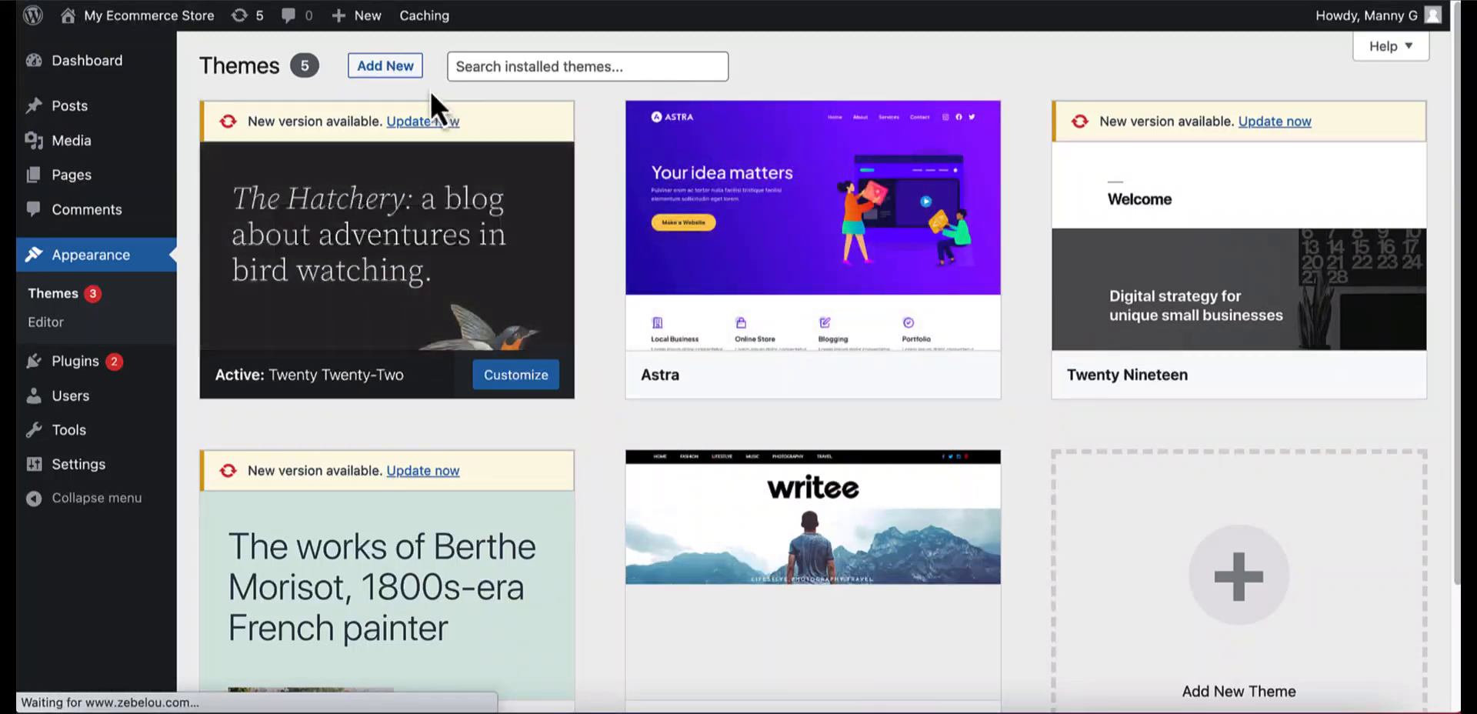
left_click(387, 68)
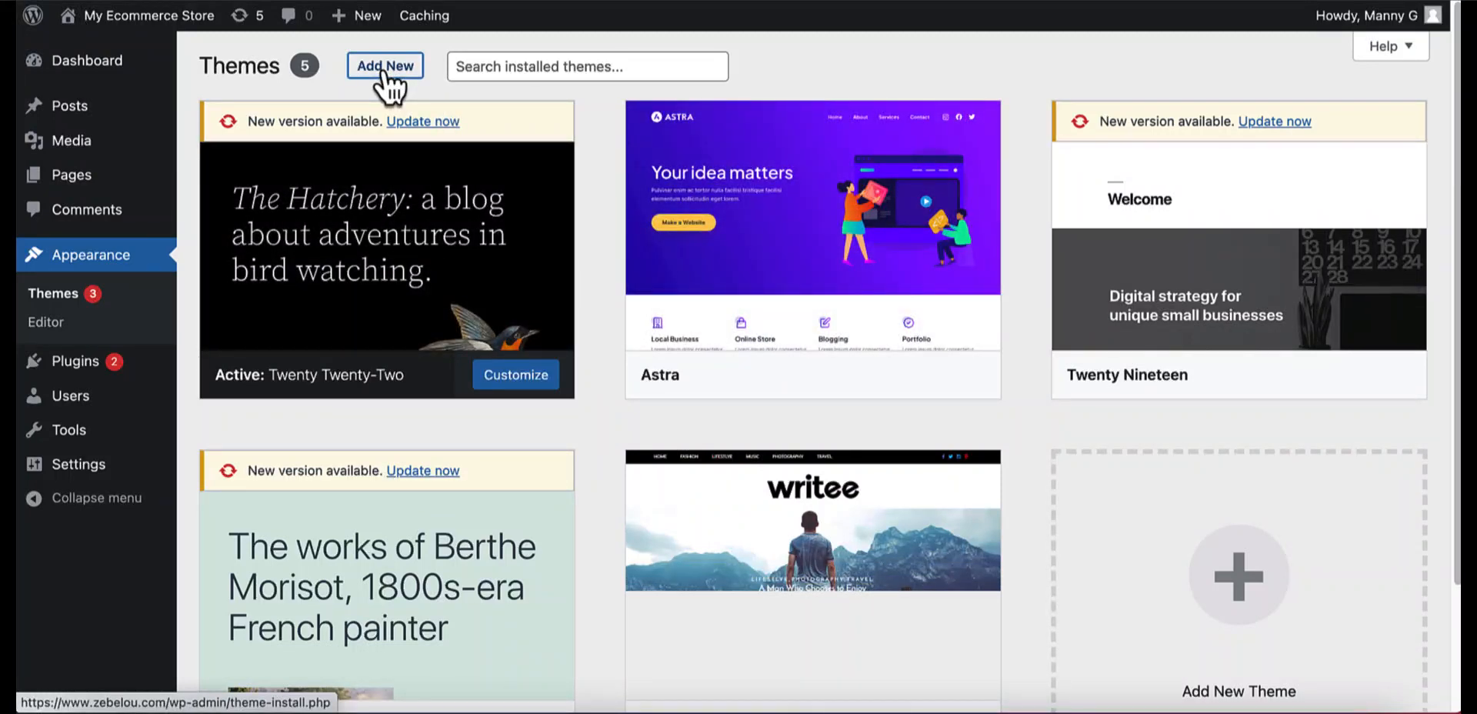
Step: Search the theme directory for astra and activate the installed Astra theme
scroll(718, 362, "down", 5)
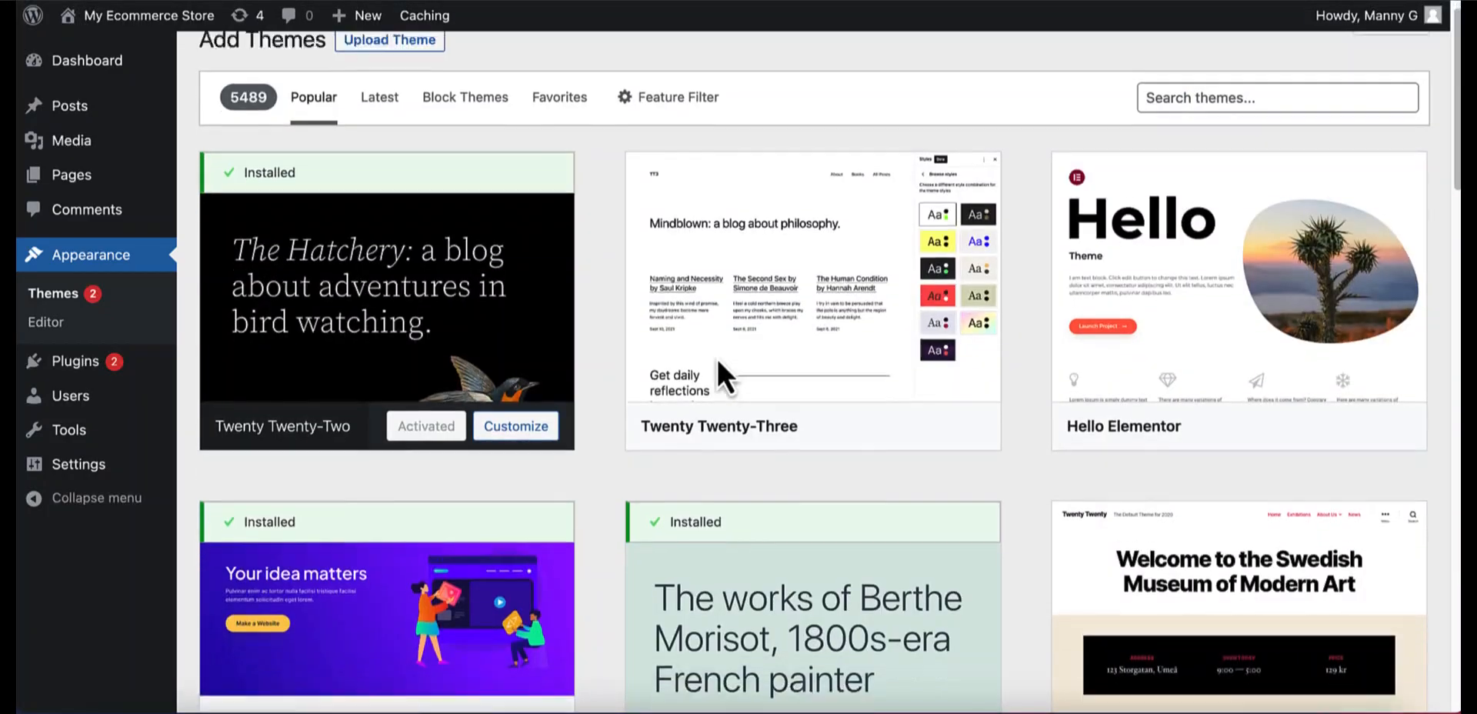
scroll(717, 360, "down", 7)
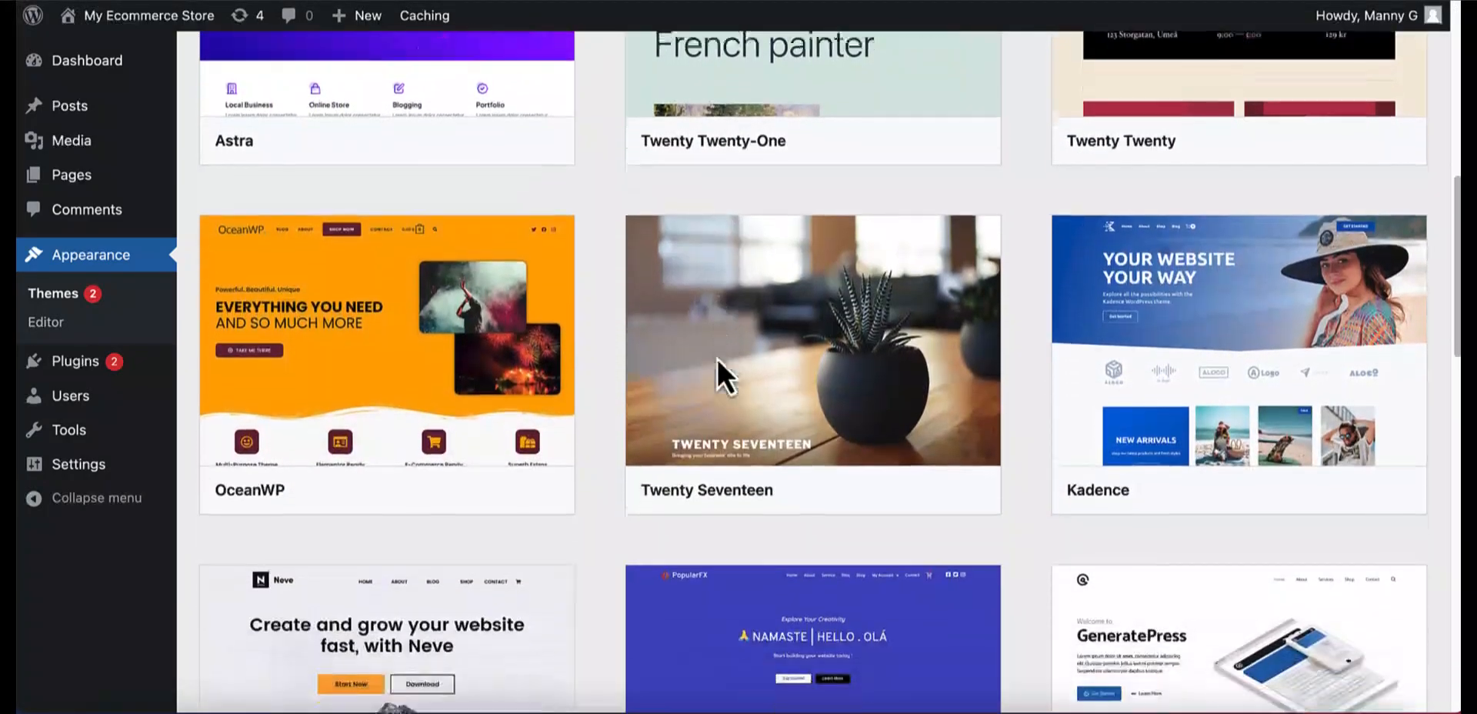
scroll(717, 358, "up", 12)
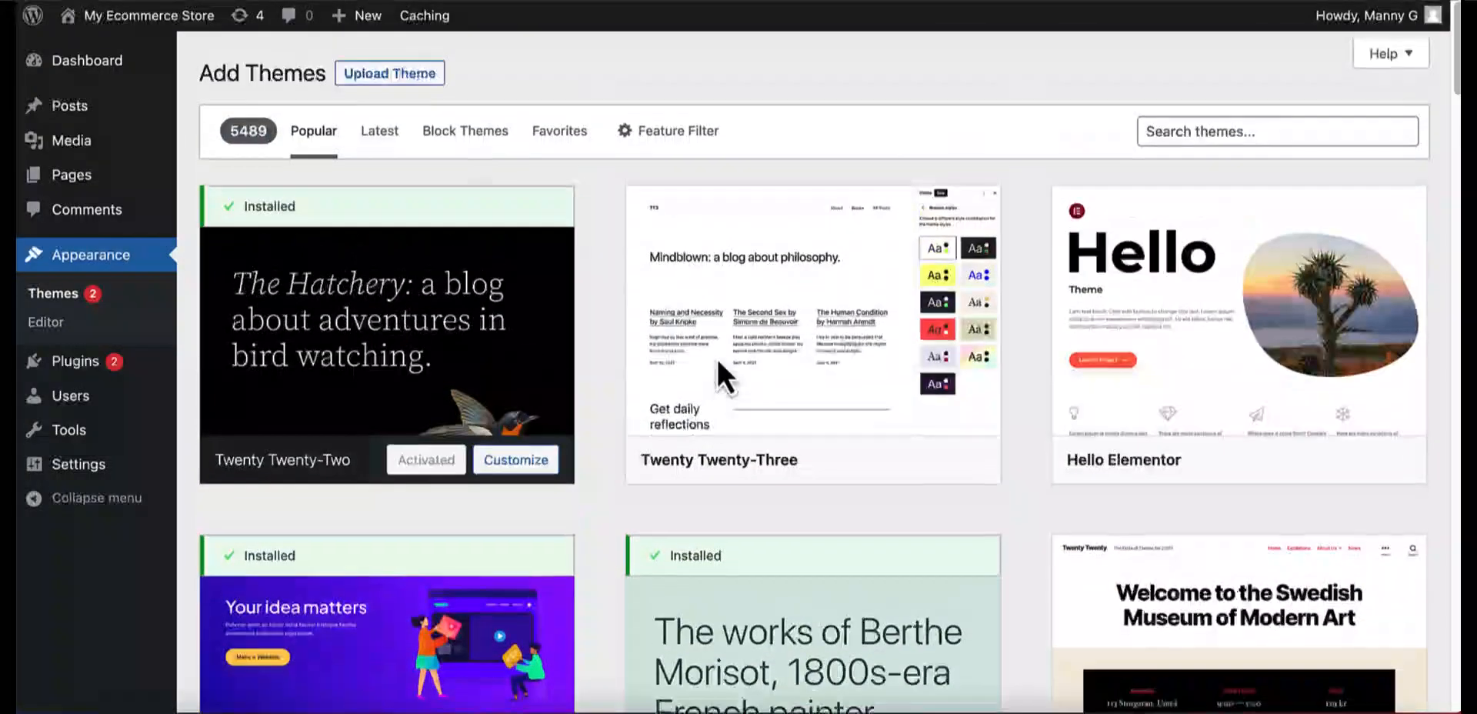
mouse_move(1180, 198)
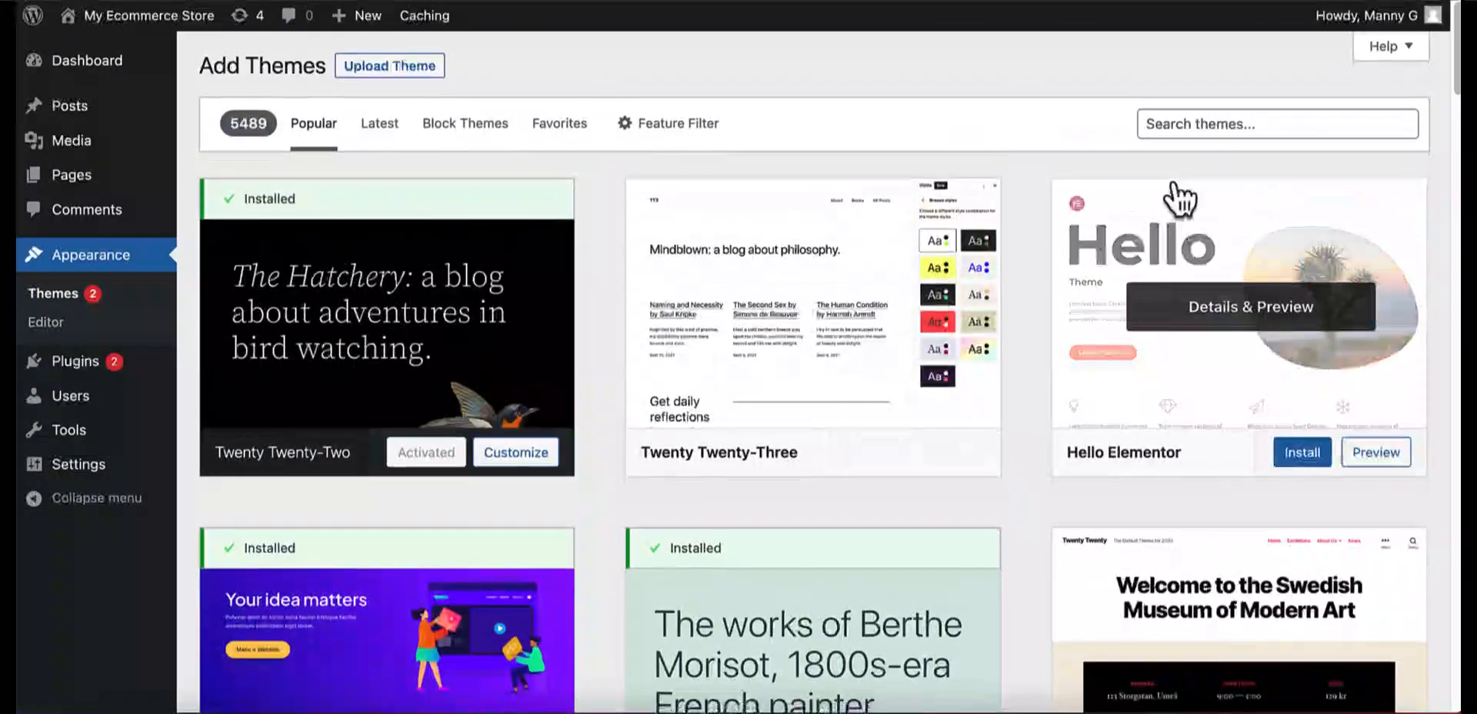
left_click(1177, 123)
type("a")
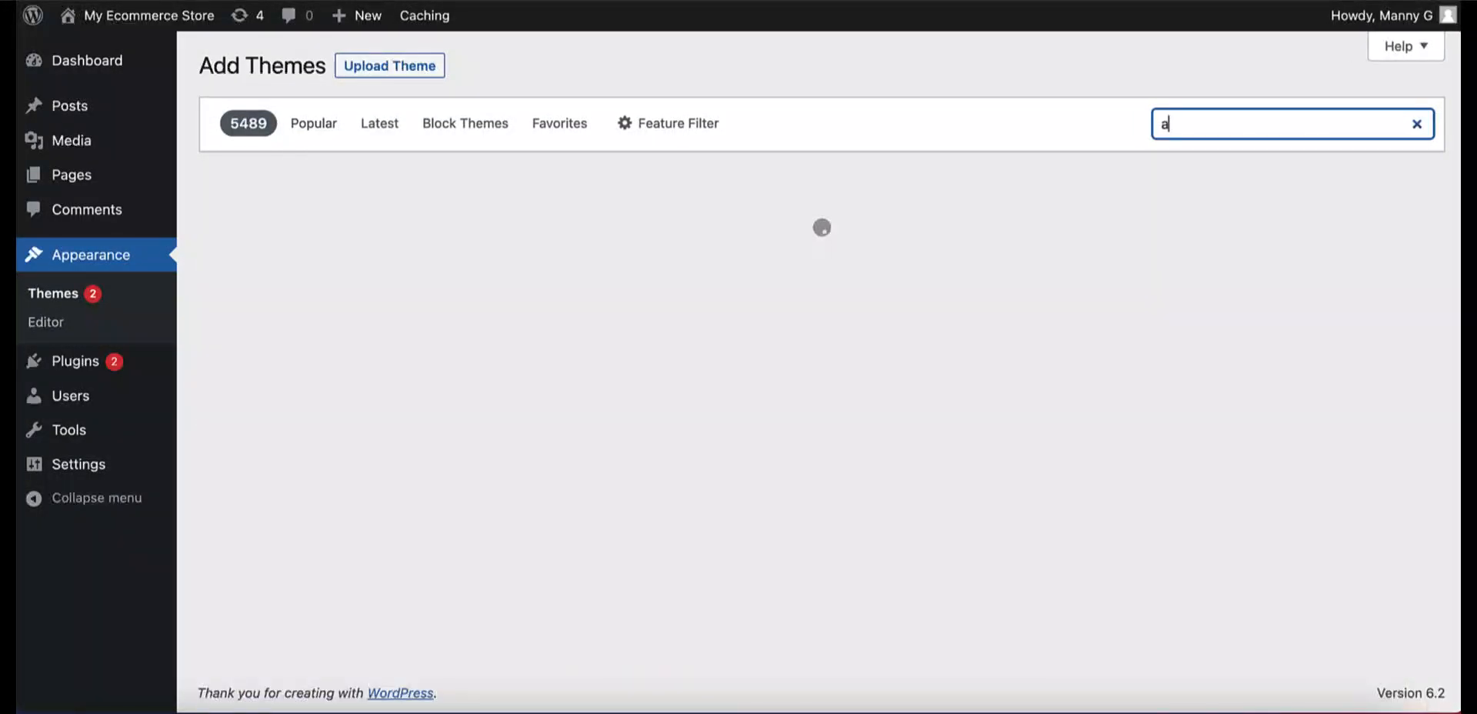
type("stra")
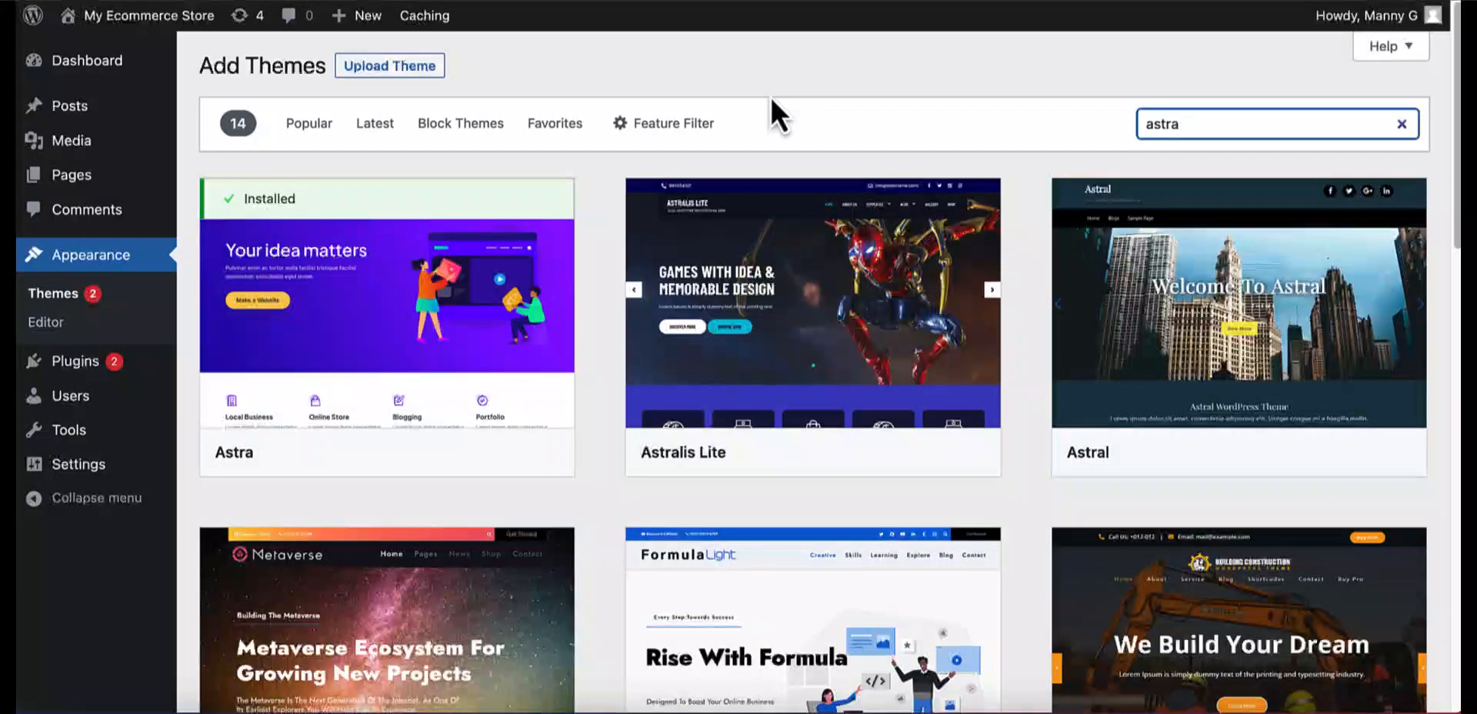
mouse_move(383, 312)
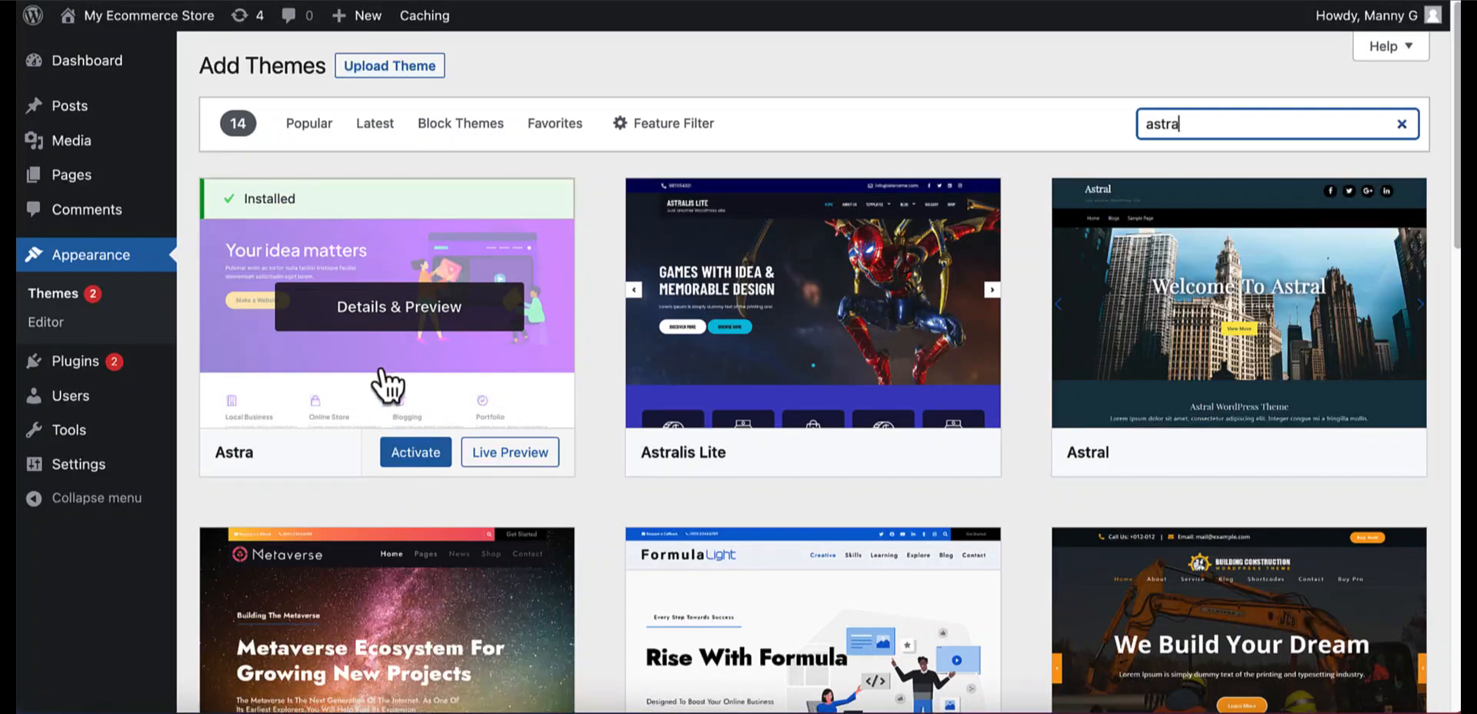
left_click(413, 455)
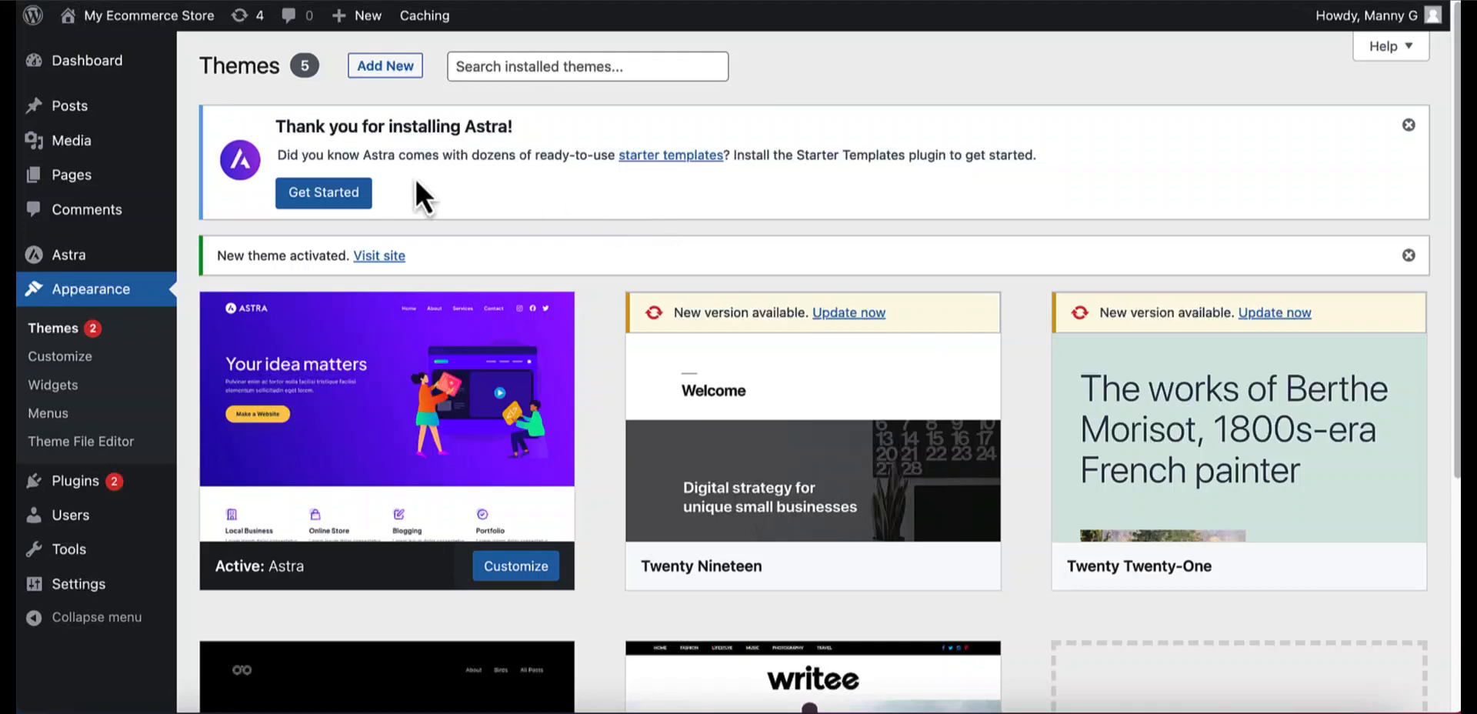
Step: Get started with Astra's Starter Templates, begin building the website and choose Elementor as the page builder
mouse_move(428, 316)
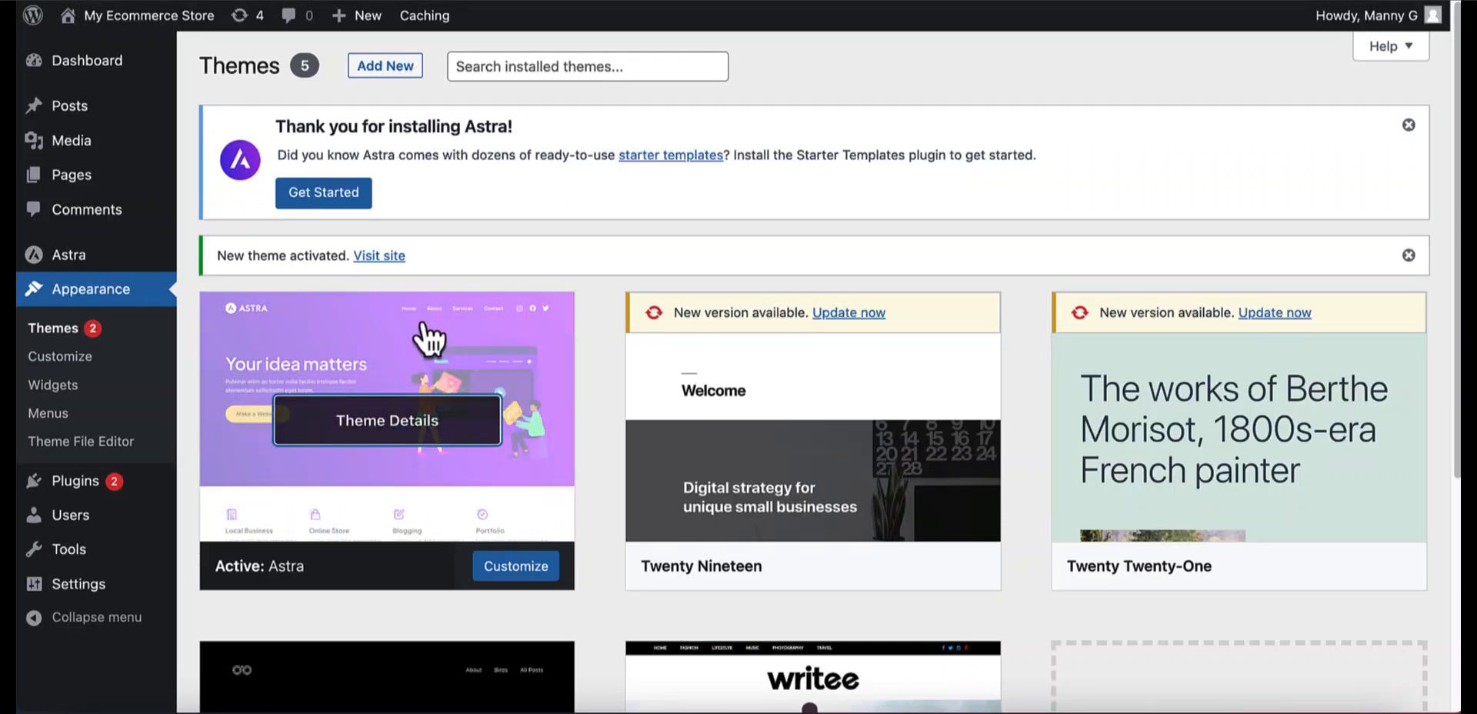
left_click(323, 196)
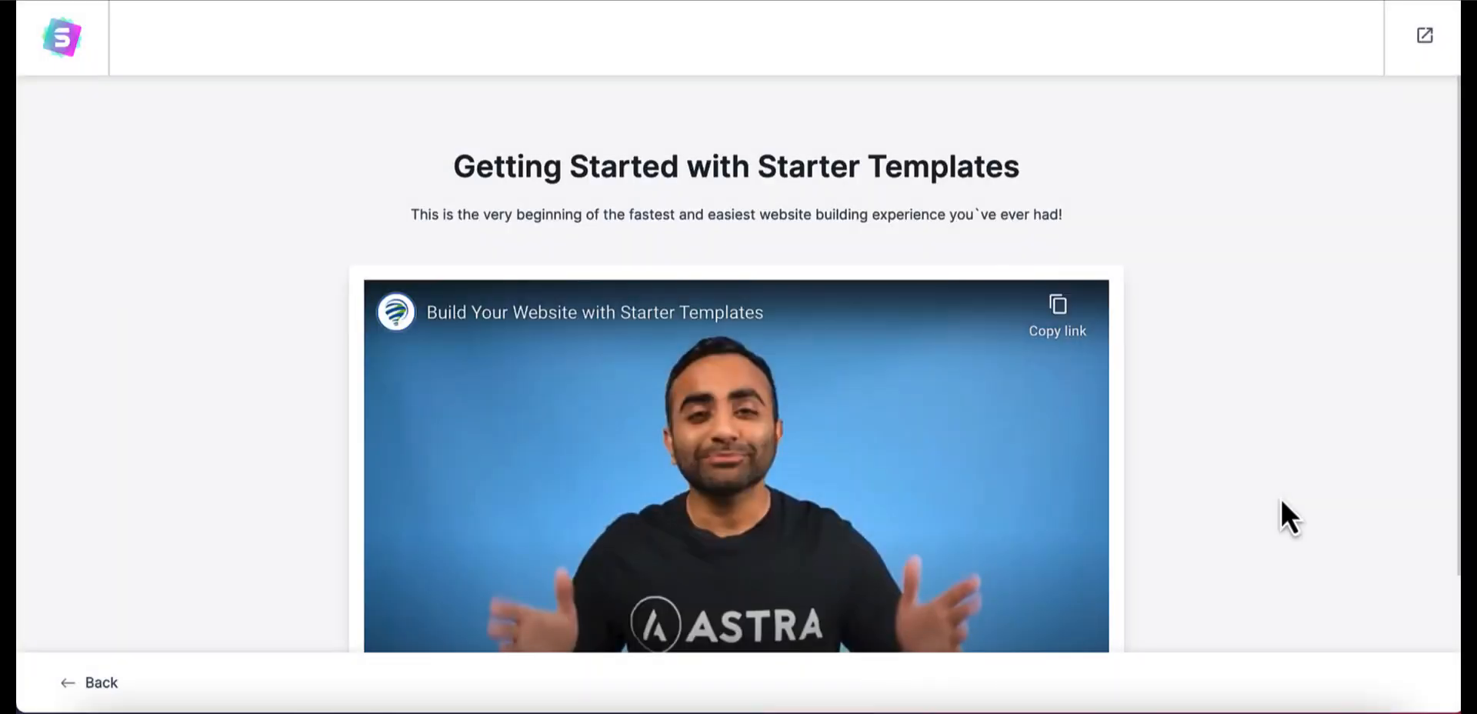
scroll(1281, 502, "down", 3)
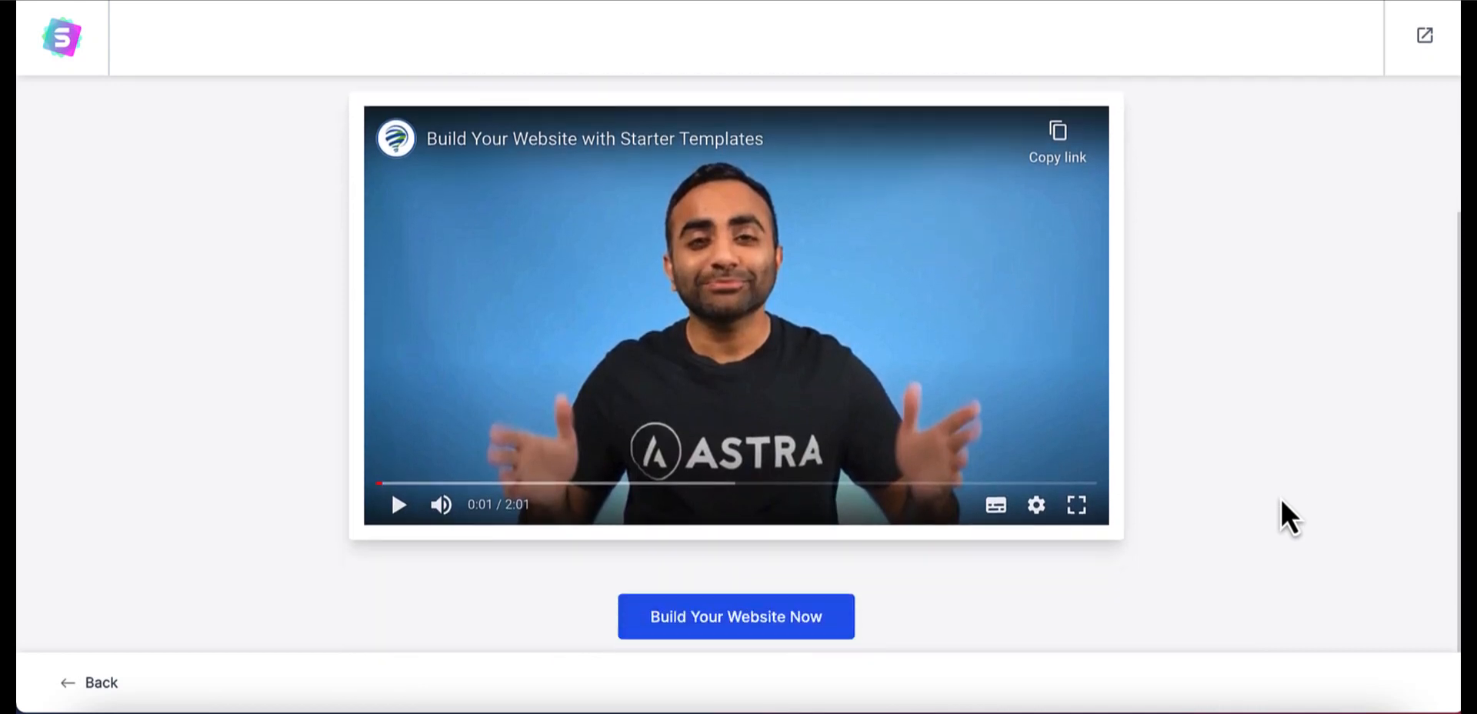
left_click(750, 627)
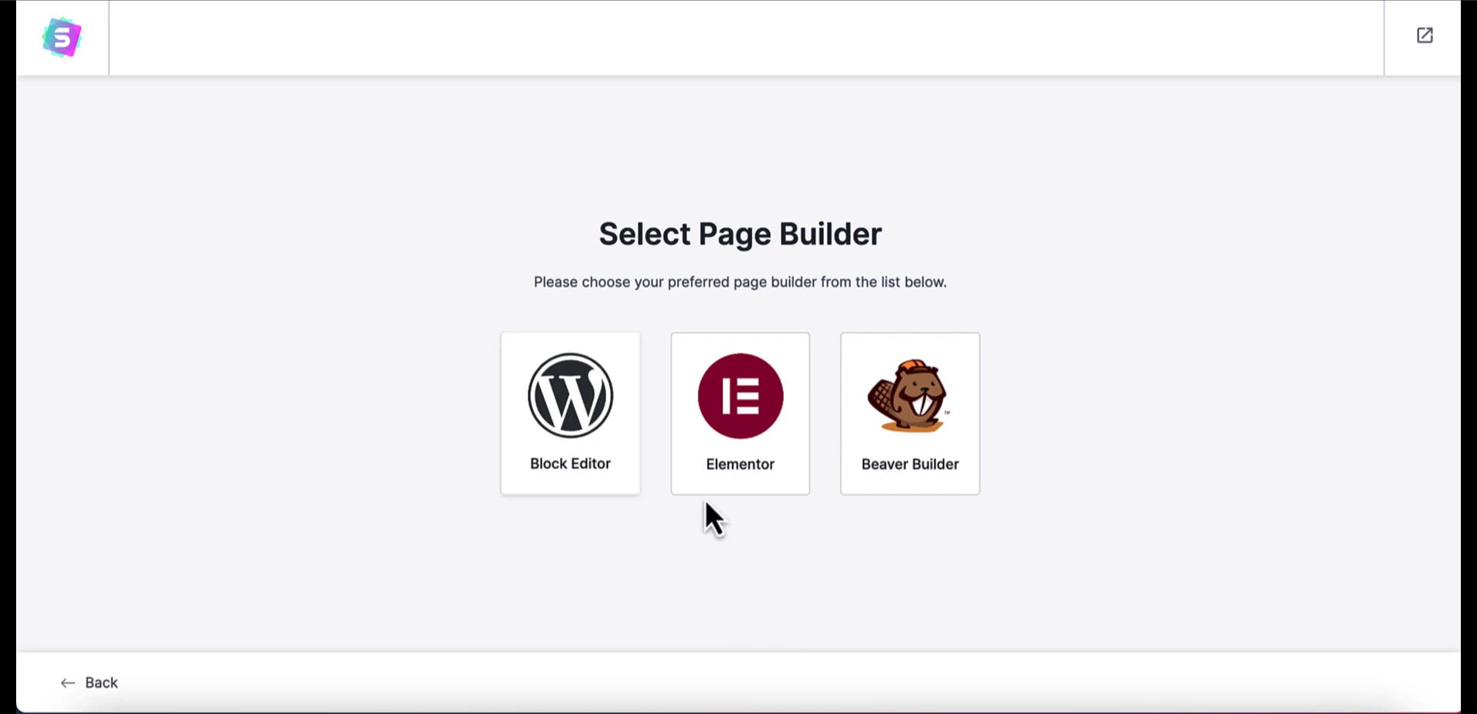
left_click(740, 436)
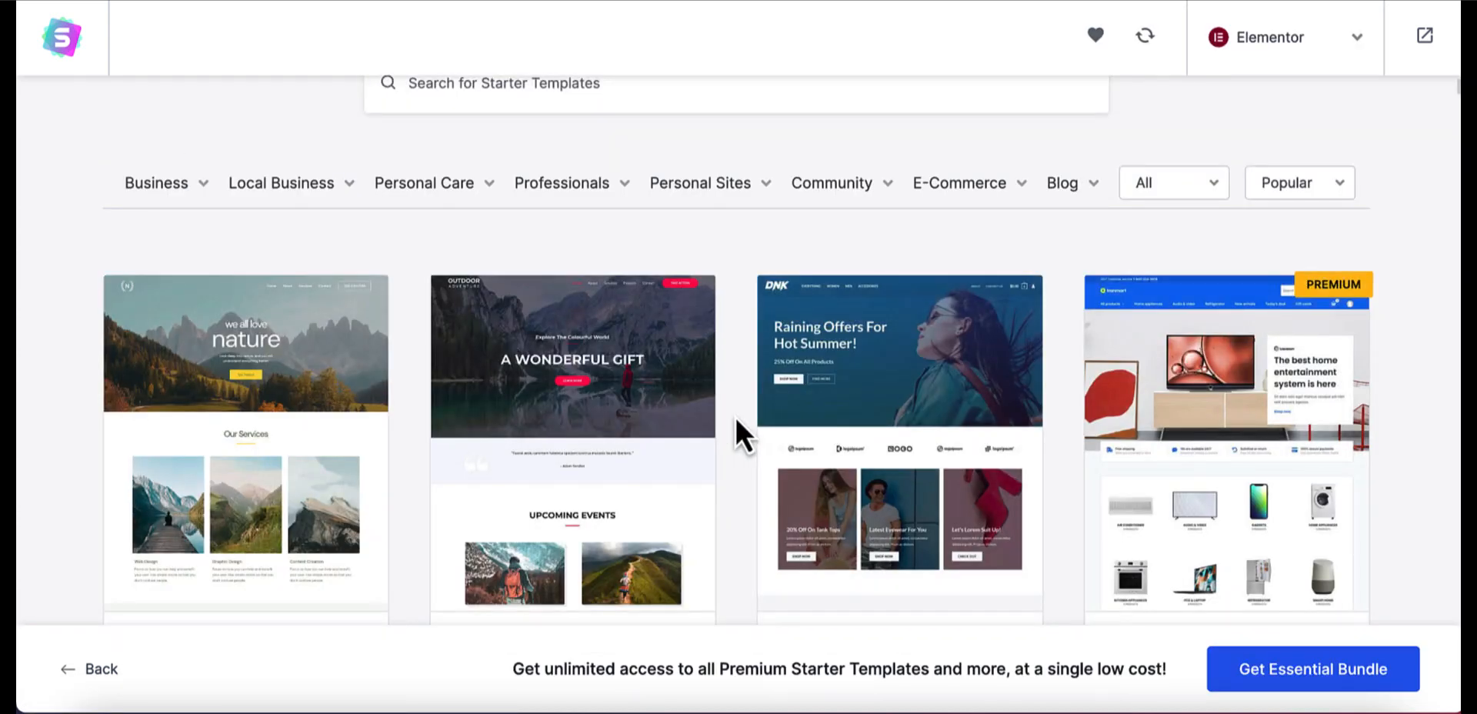
Step: Filter the starter templates to the Clothing store type in the E-Commerce category
scroll(736, 417, "up", 2)
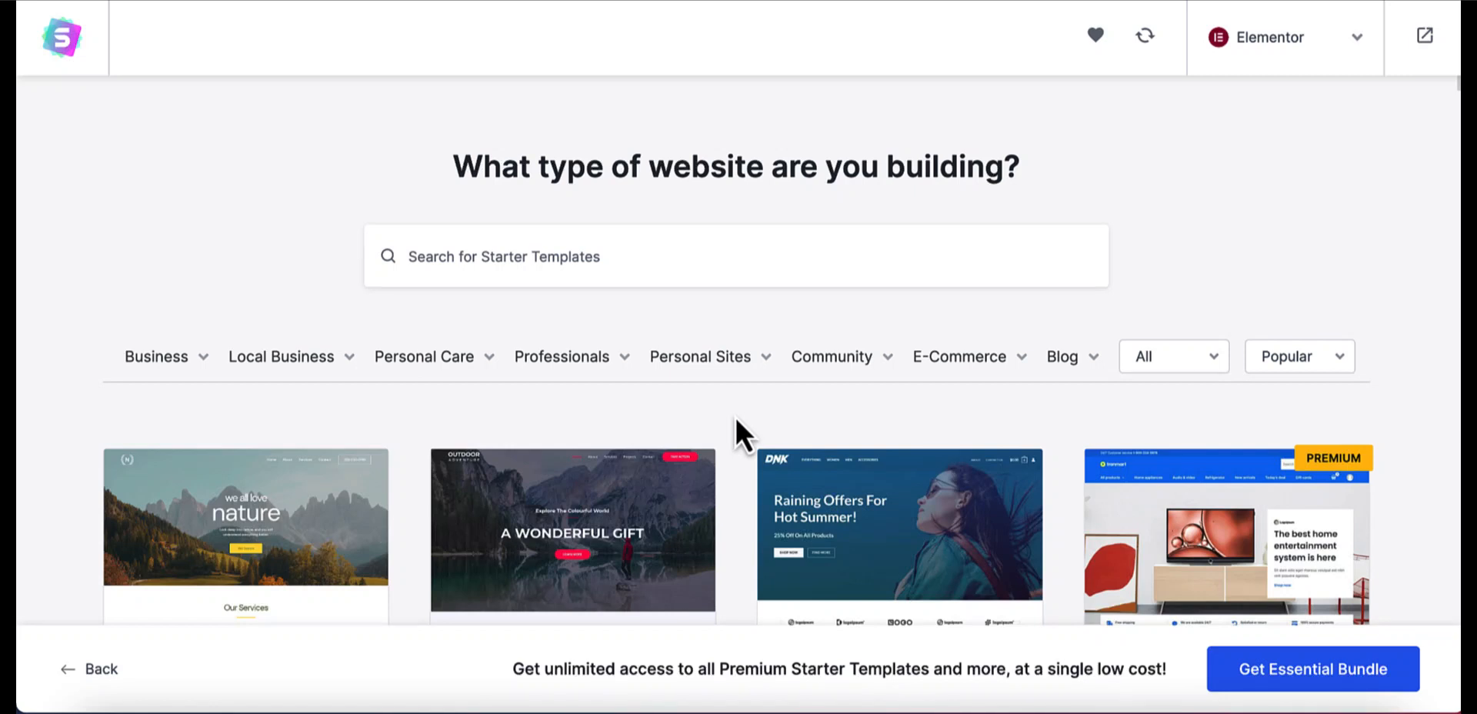
scroll(736, 417, "down", 1)
scroll(735, 417, "down", 1)
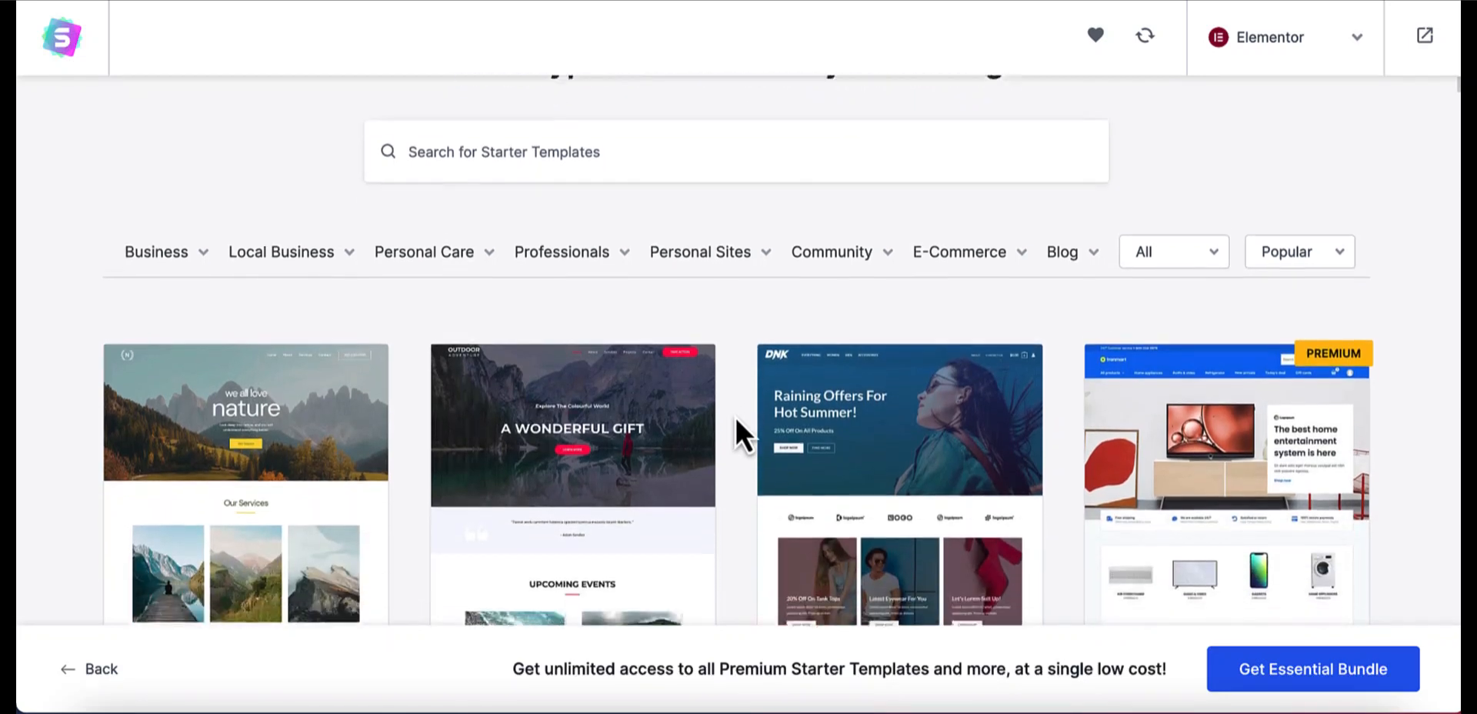
scroll(735, 417, "down", 1)
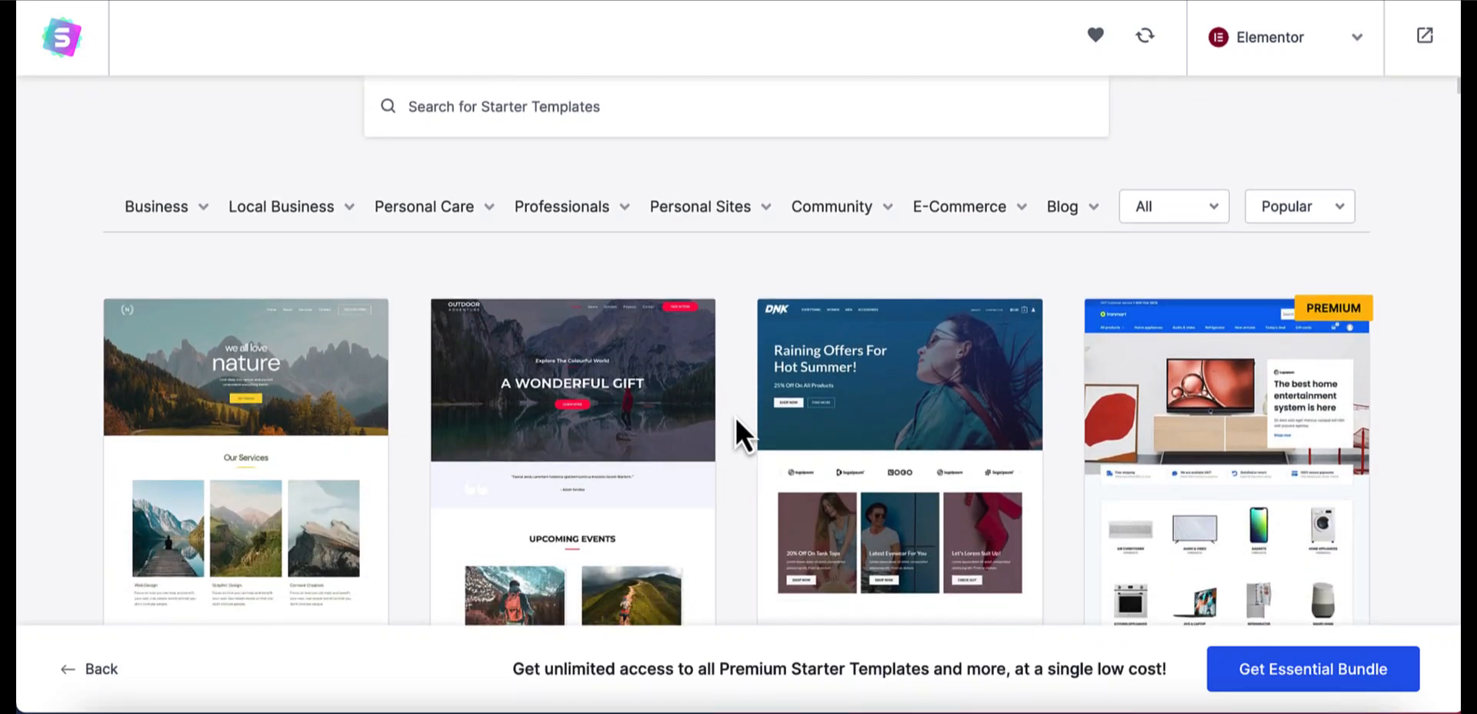
mouse_move(1000, 225)
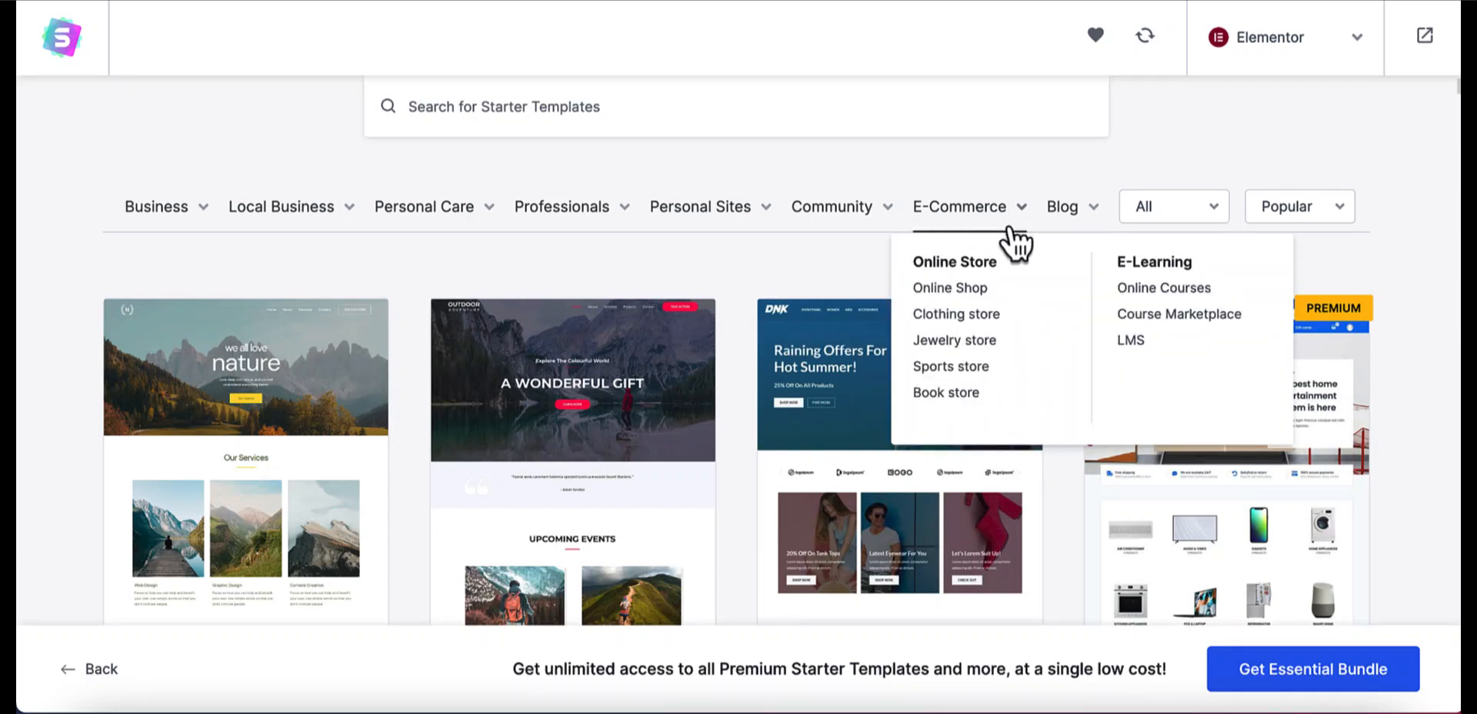
left_click(957, 315)
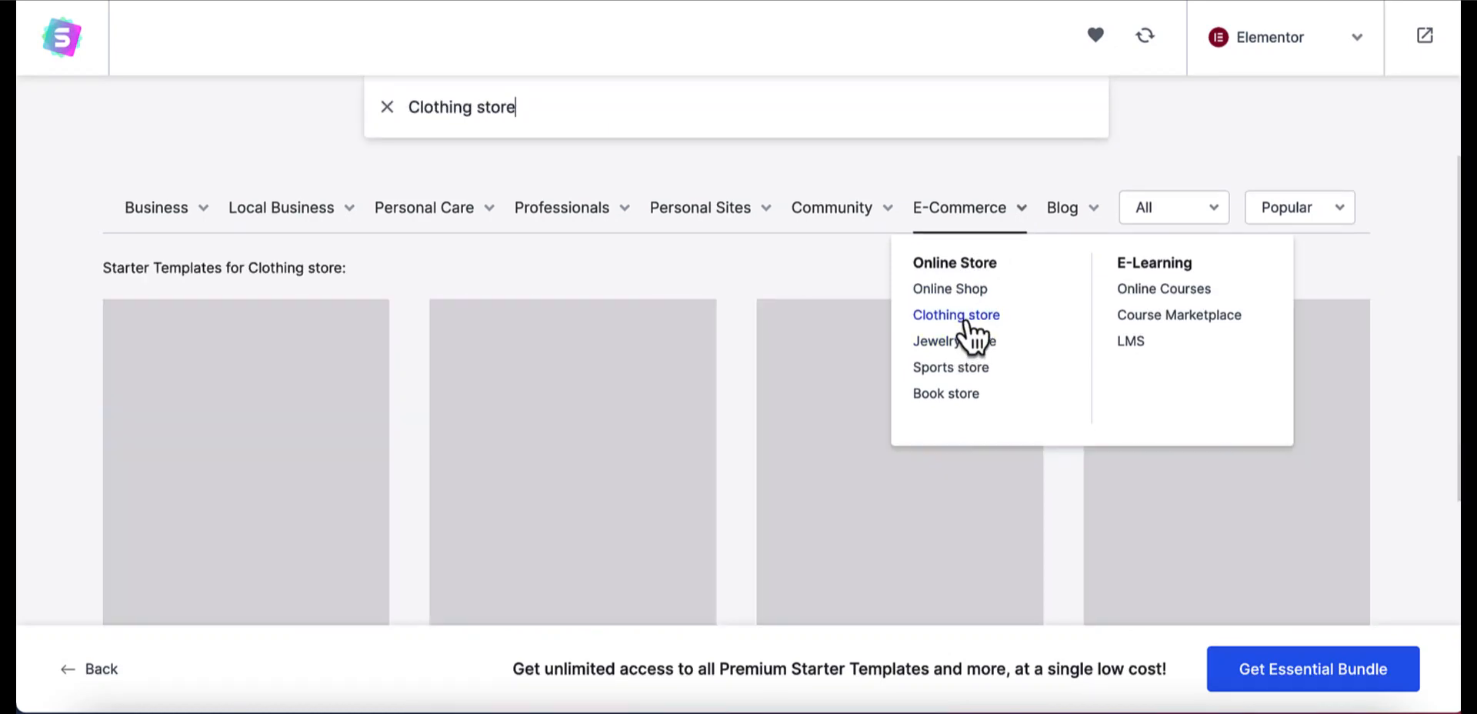
Step: Browse the clothing store starter templates and select the Fashion Designer template
scroll(742, 271, "down", 3)
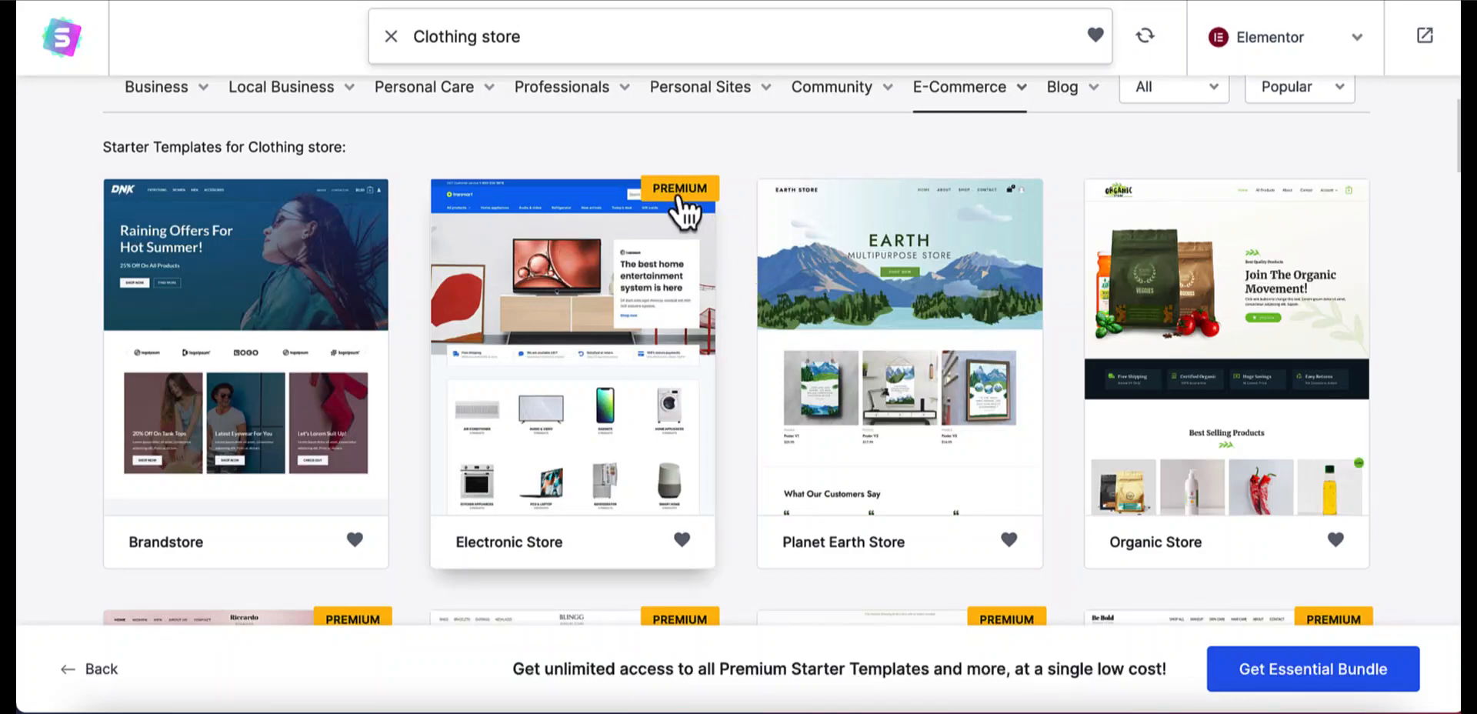
scroll(653, 306, "down", 5)
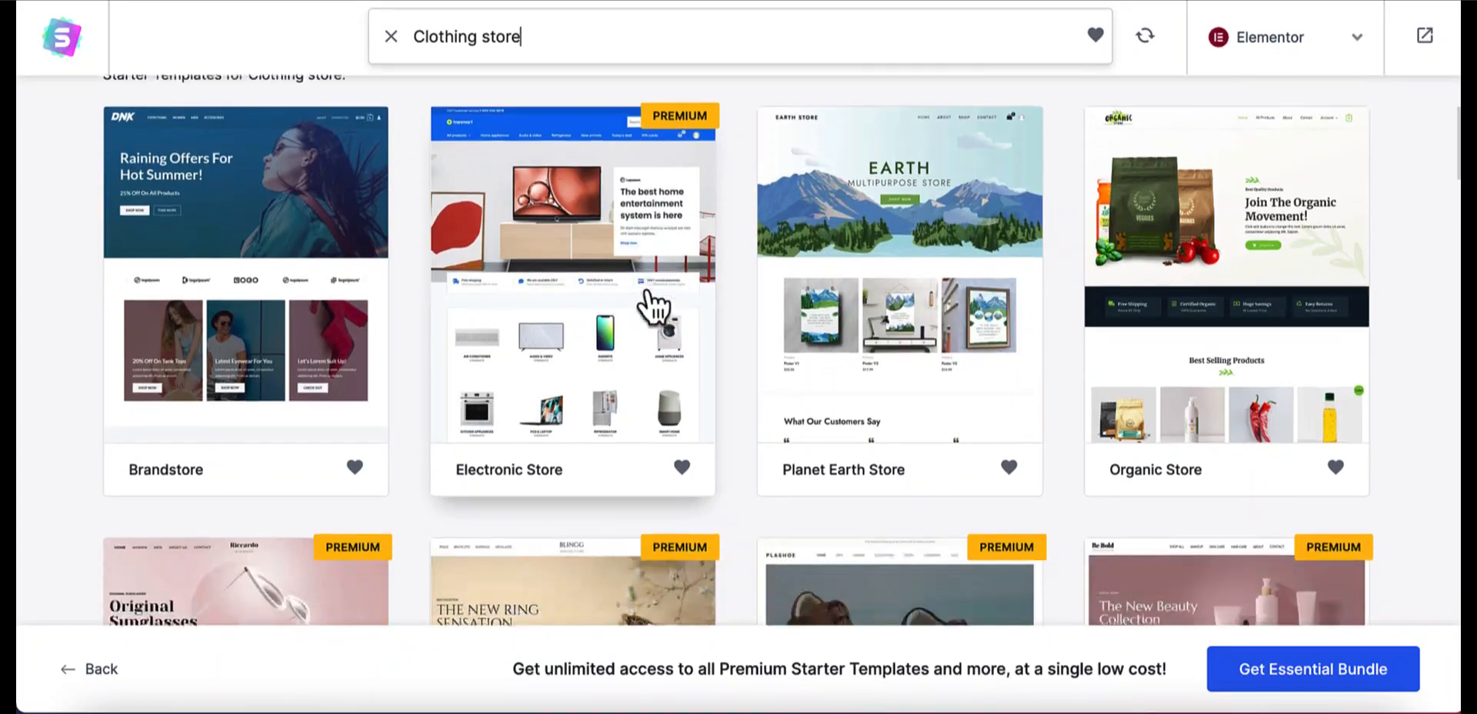
scroll(653, 306, "down", 6)
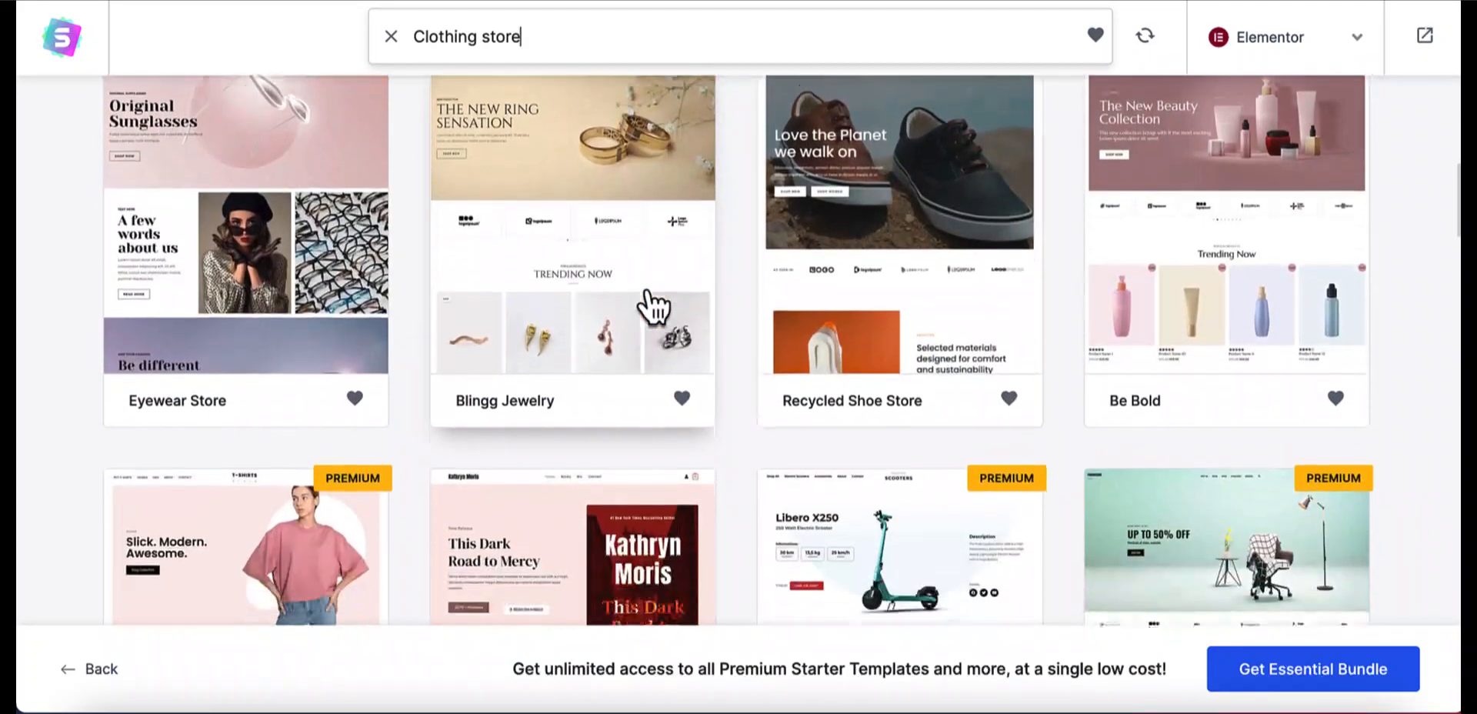
scroll(654, 304, "down", 4)
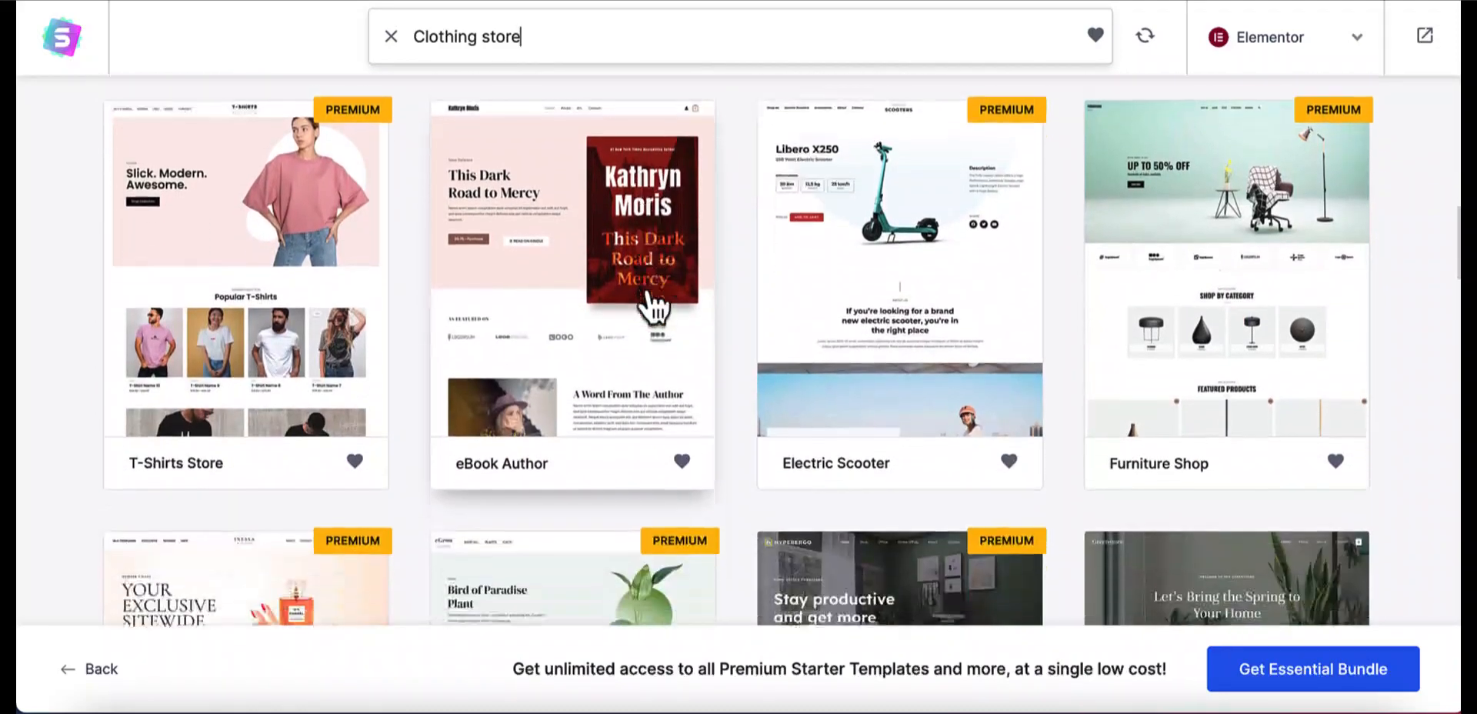
scroll(654, 306, "down", 6)
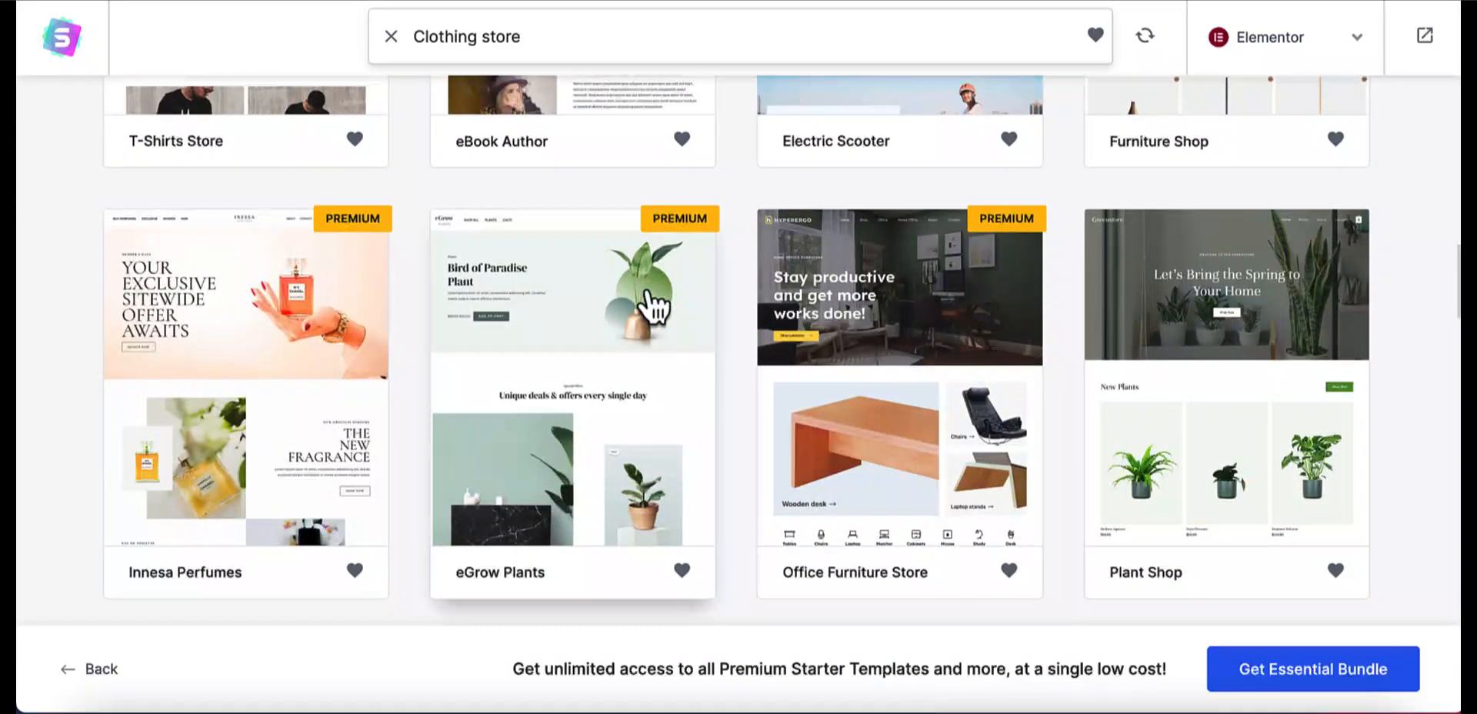
scroll(654, 307, "down", 6)
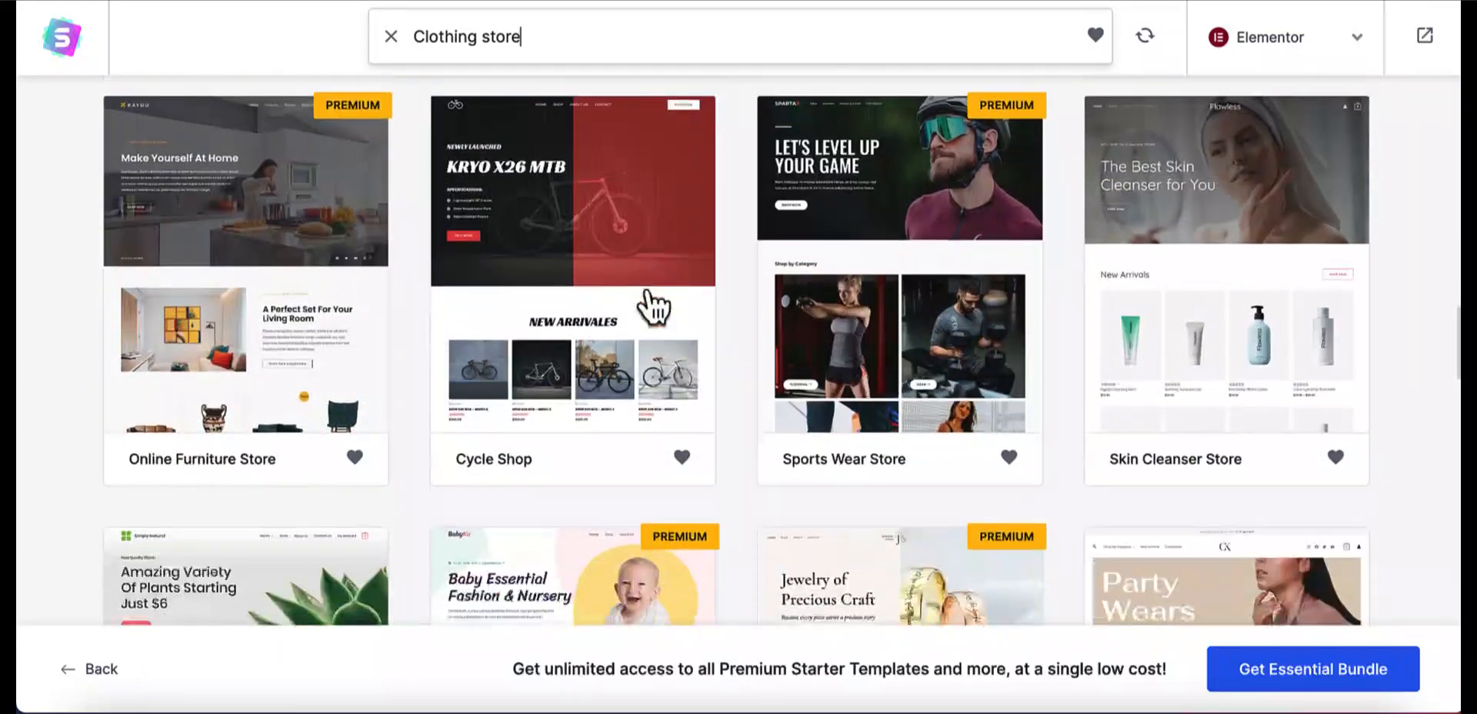
scroll(654, 306, "down", 1)
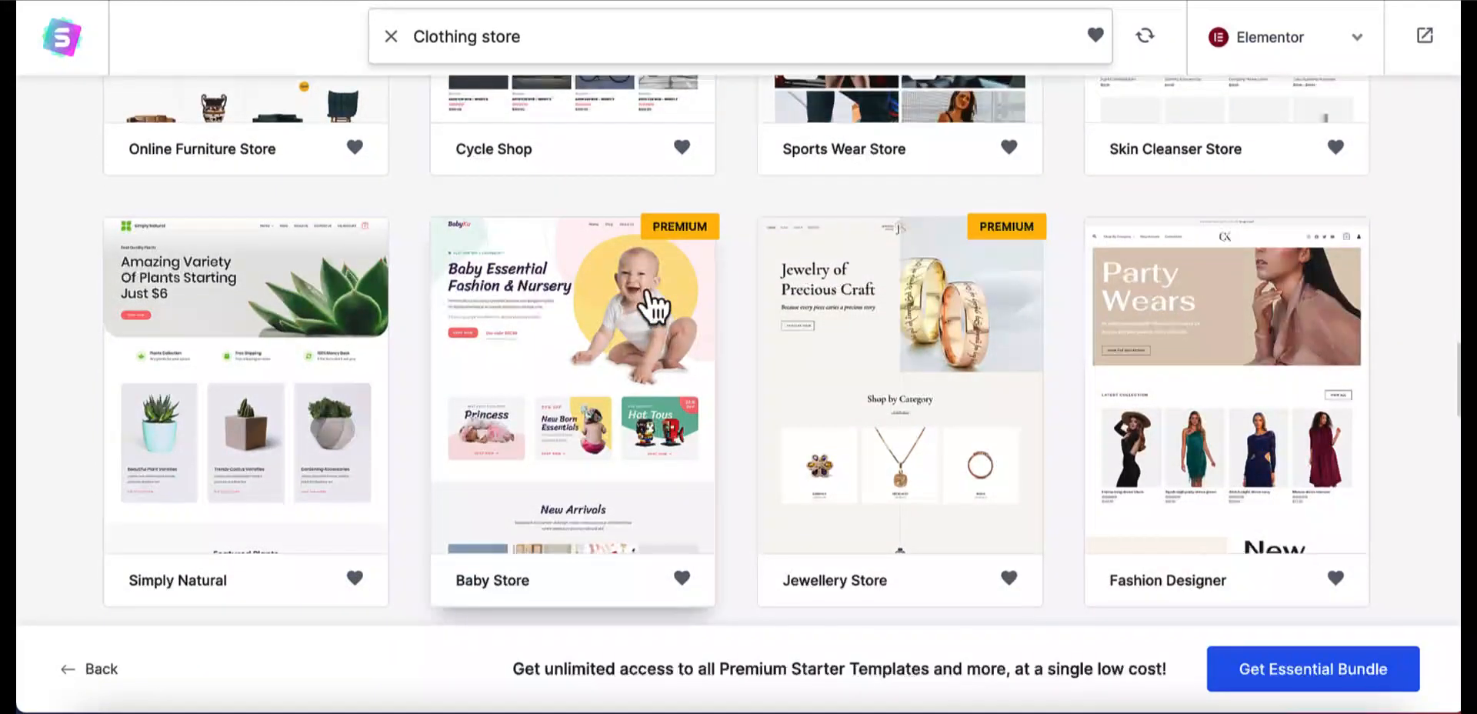
scroll(654, 306, "down", 1)
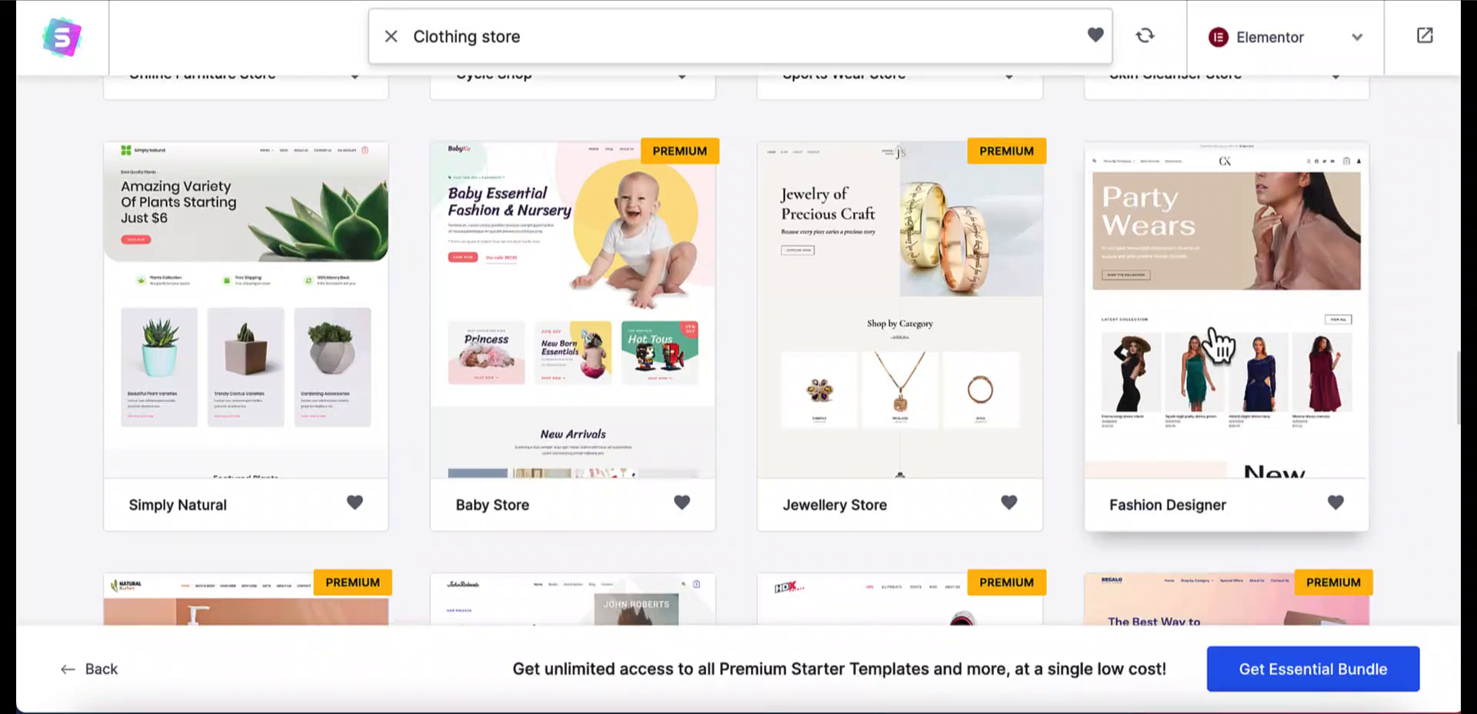
scroll(906, 370, "down", 1)
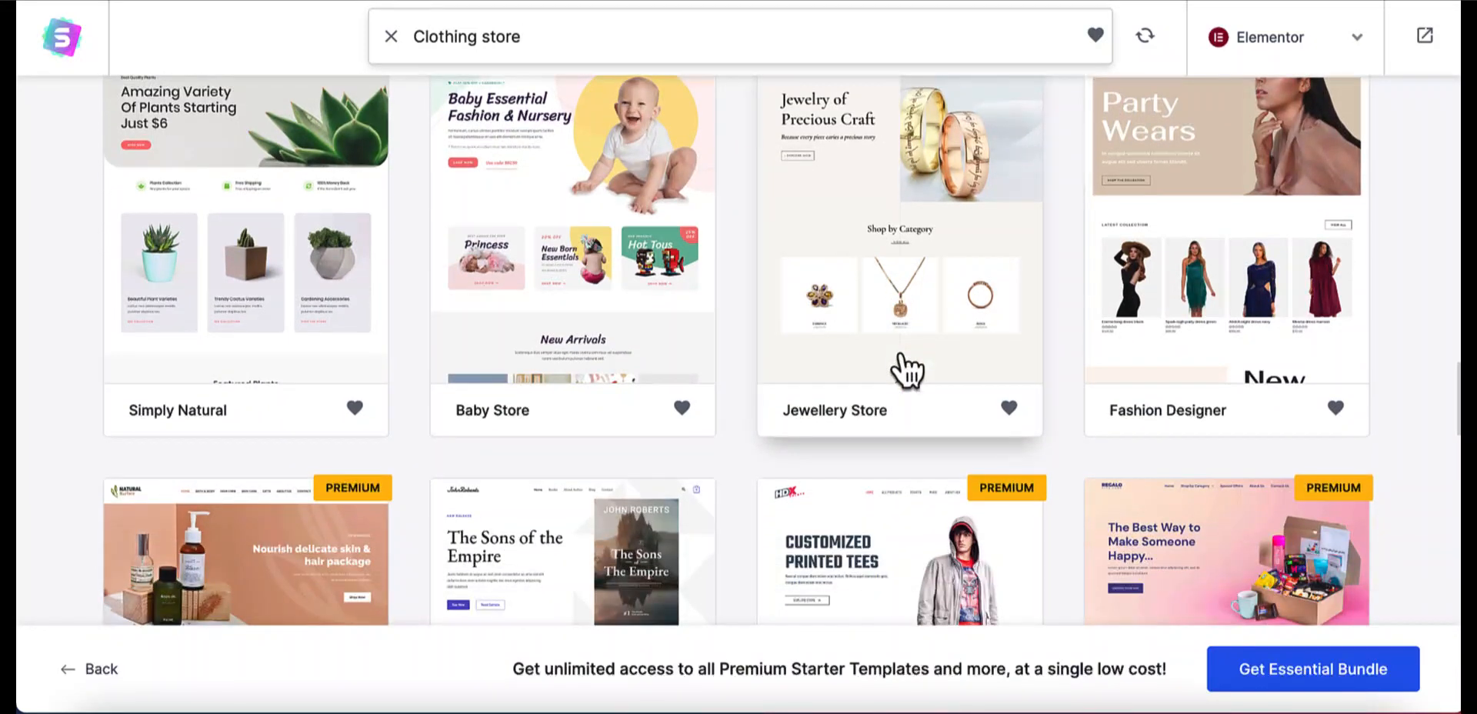
scroll(1262, 290, "up", 1)
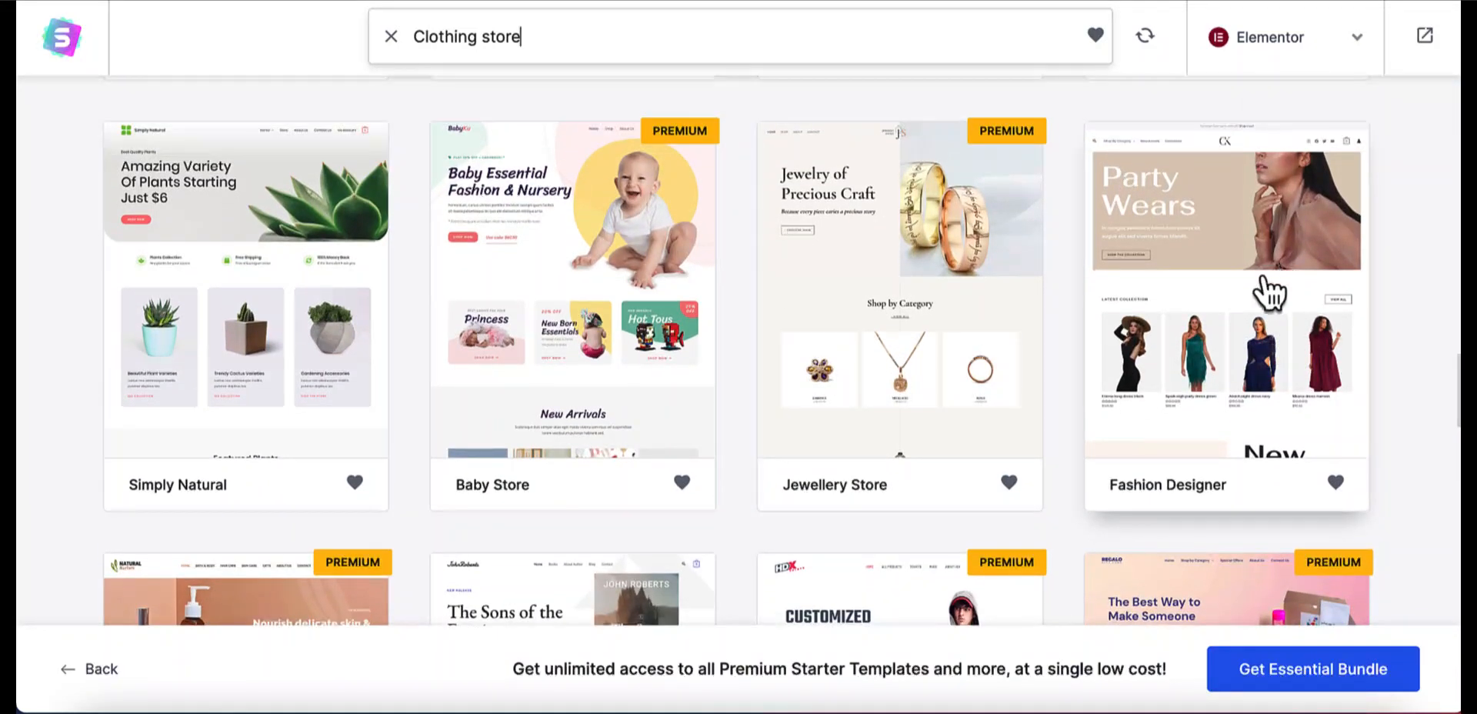
left_click(1228, 308)
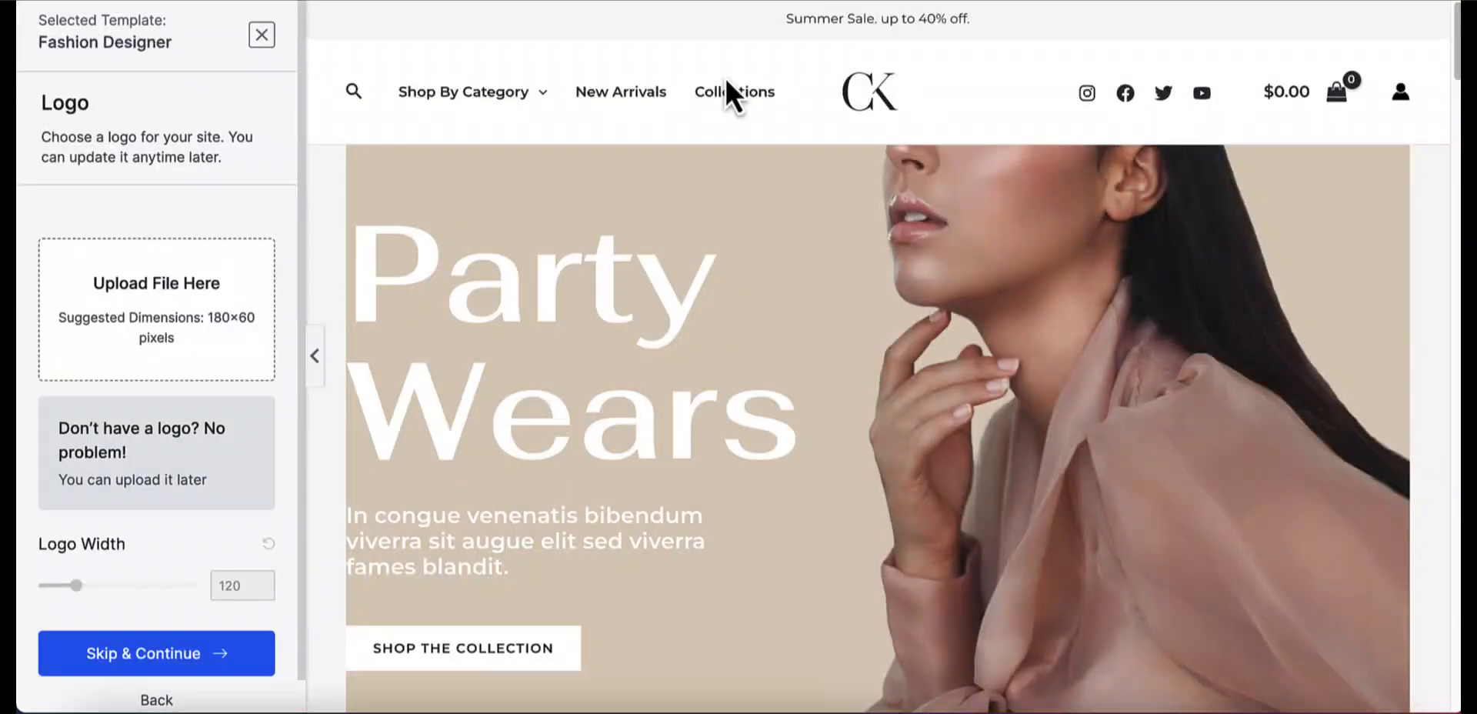
Step: Look through the Fashion Designer template preview and continue without uploading a logo
scroll(727, 77, "down", 3)
scroll(725, 77, "down", 10)
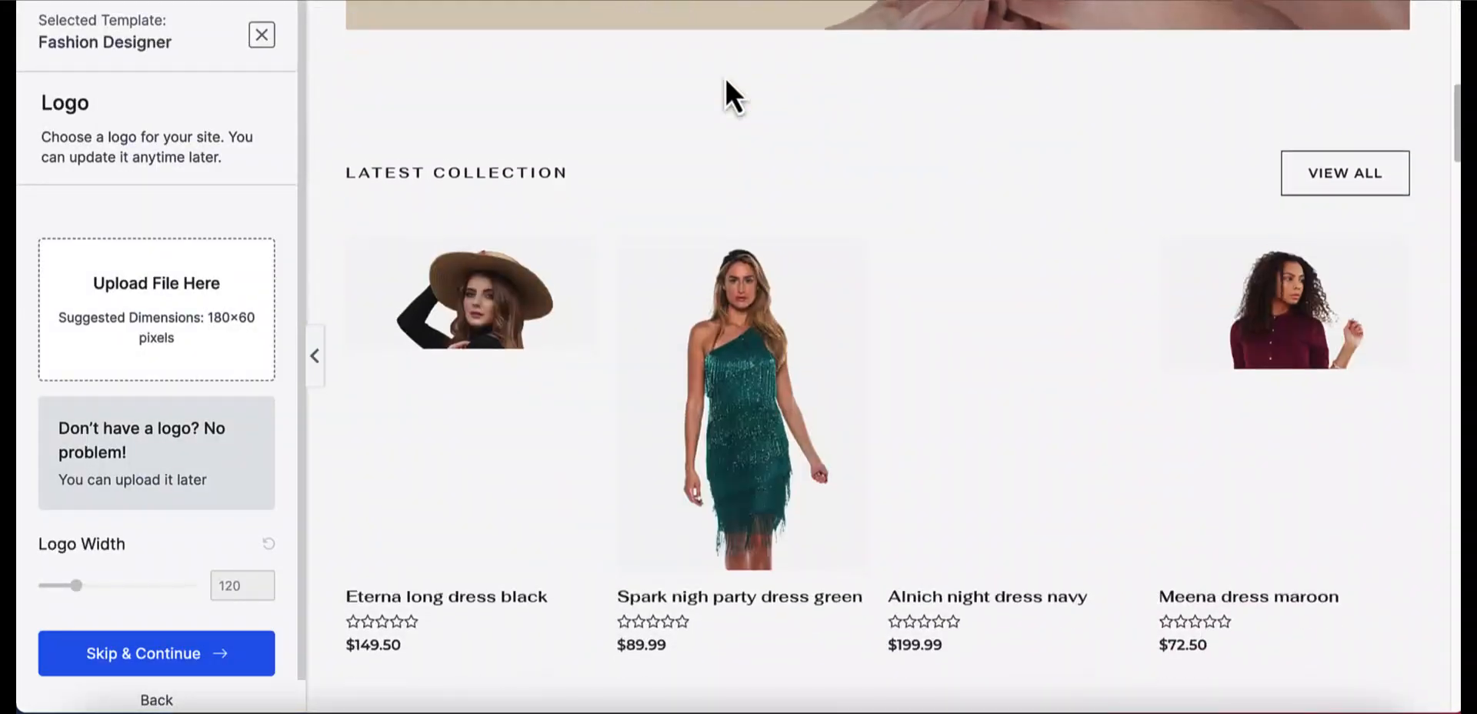
scroll(725, 77, "down", 11)
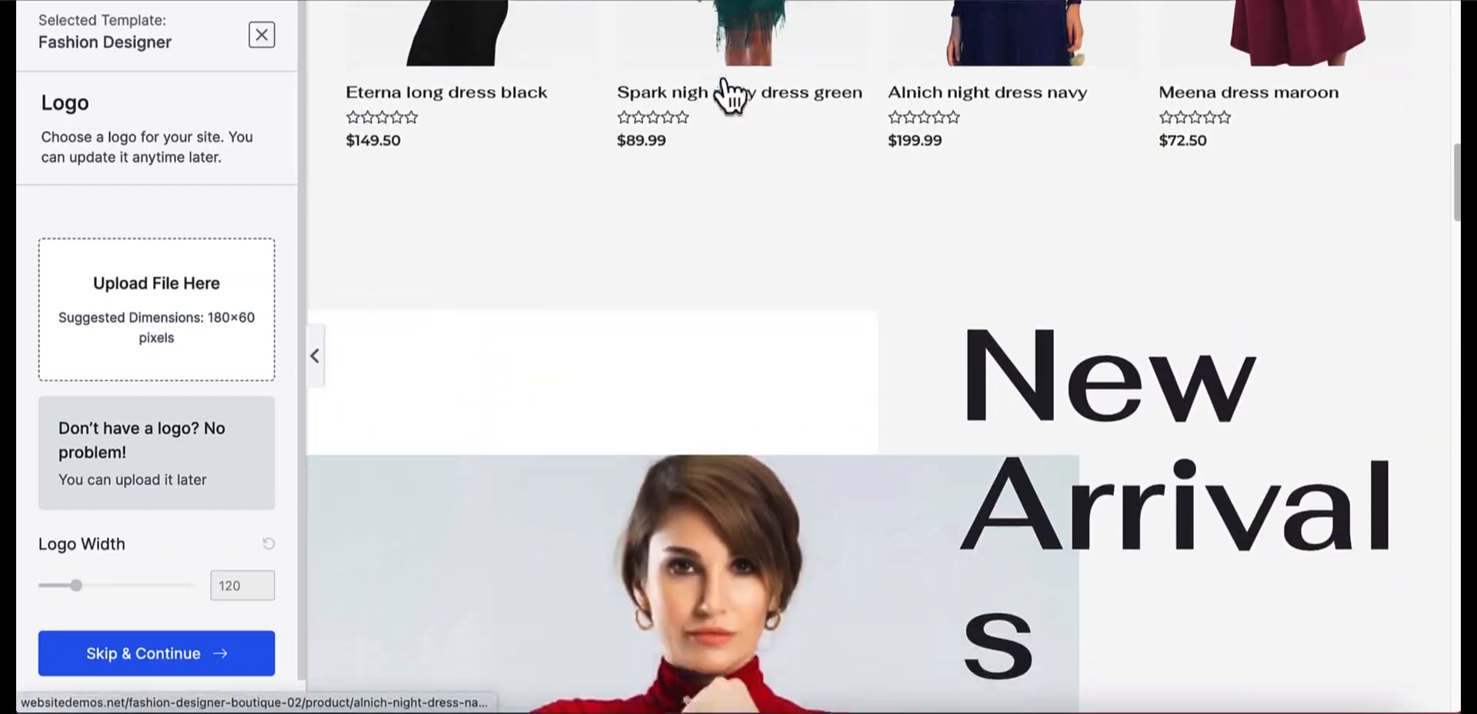
scroll(725, 79, "up", 20)
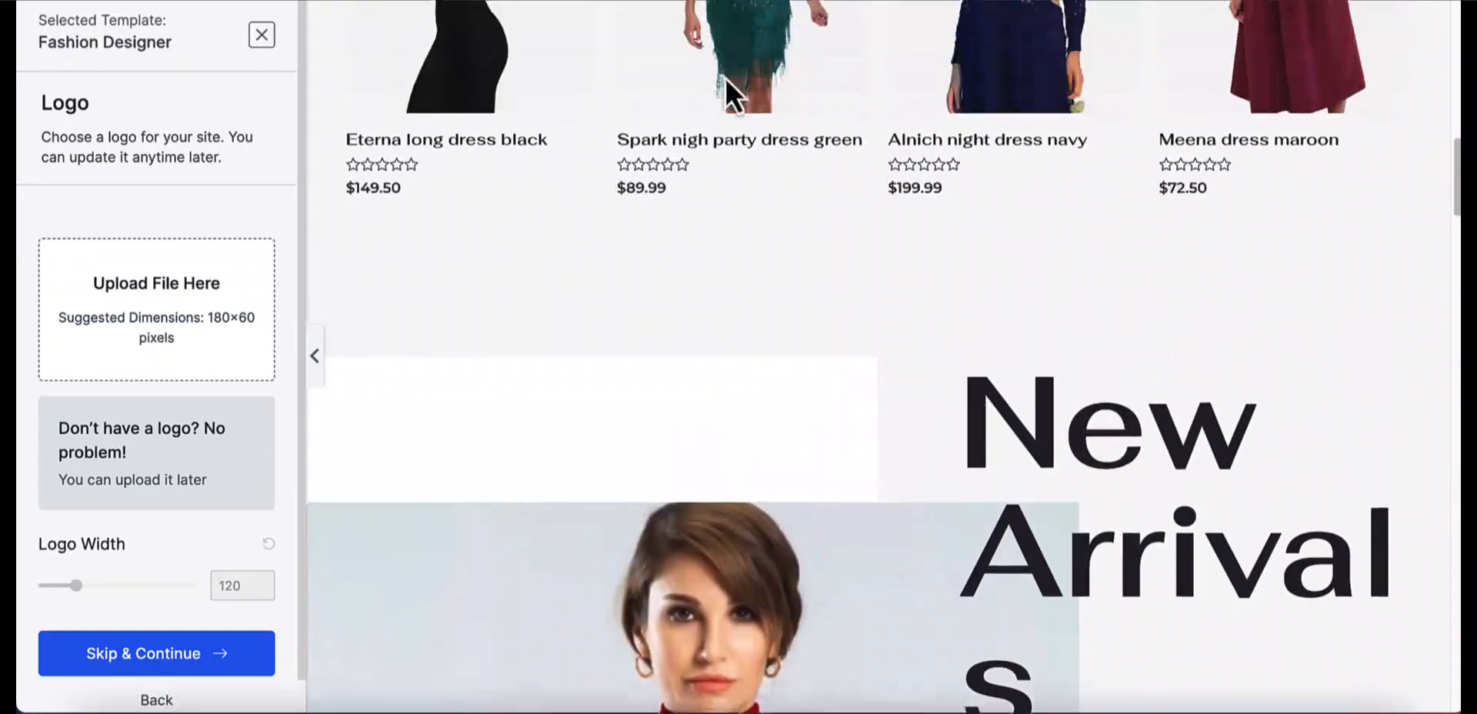
scroll(725, 77, "up", 4)
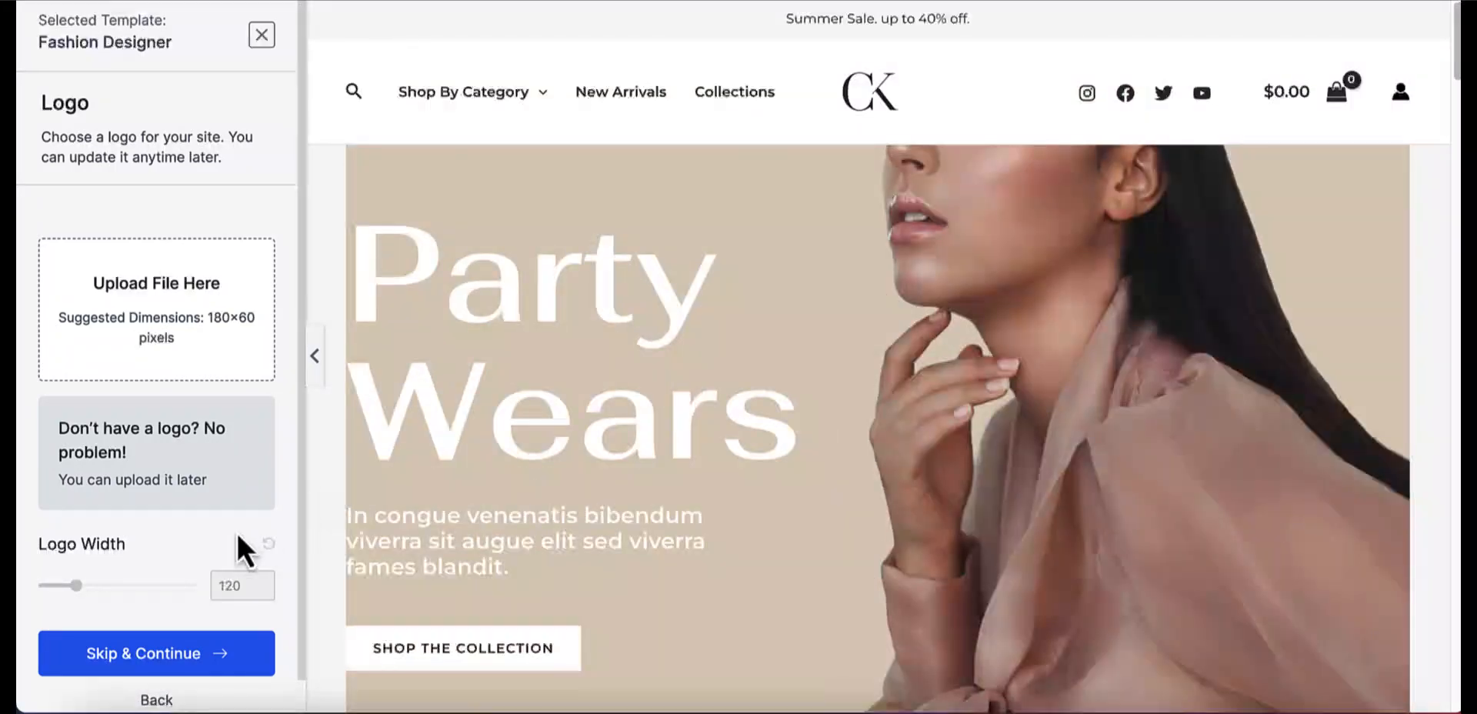
left_click(155, 654)
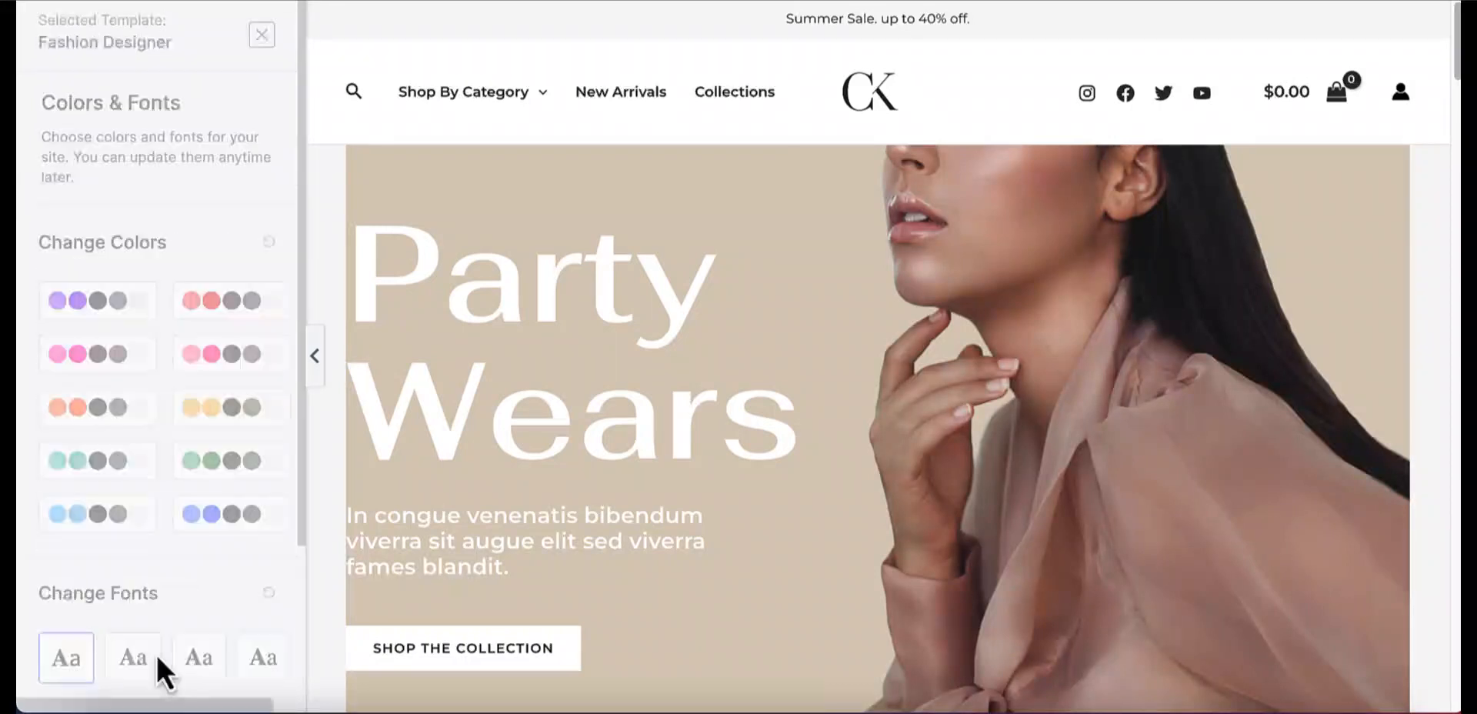
Step: Keep the template's default colors and Fahkwang / Montserrat fonts and continue the setup
scroll(157, 659, "down", 2)
scroll(158, 670, "down", 3)
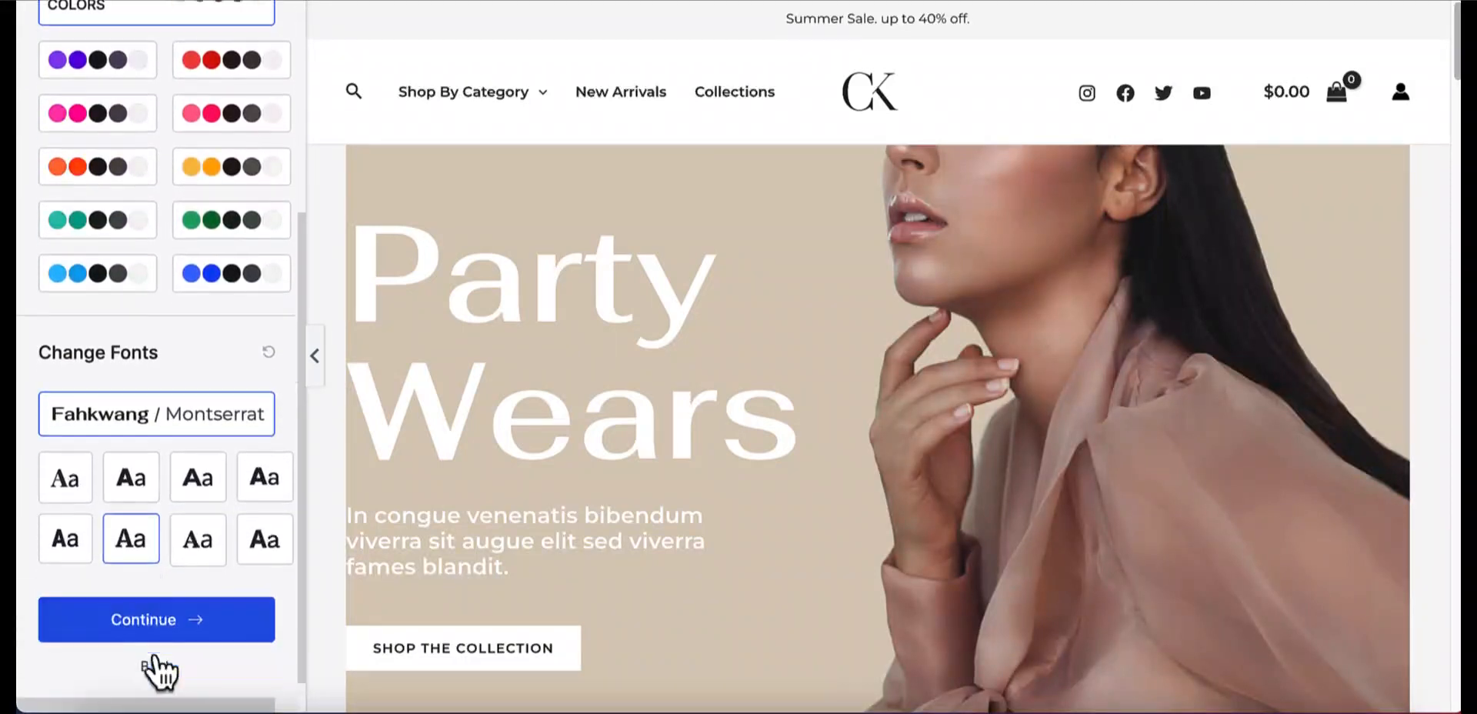
left_click(156, 604)
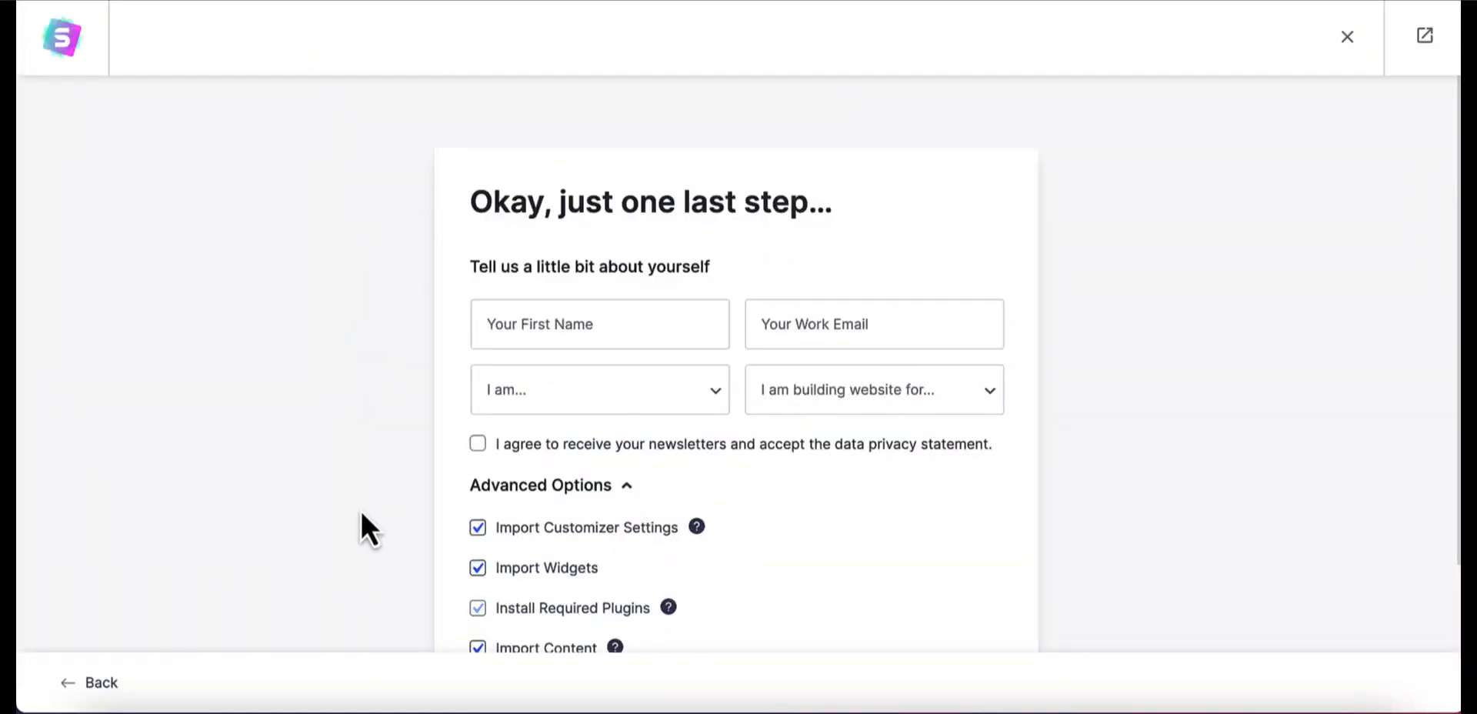
Step: Leave the personal details blank, keep all import options enabled and submit to build the website
scroll(360, 510, "down", 3)
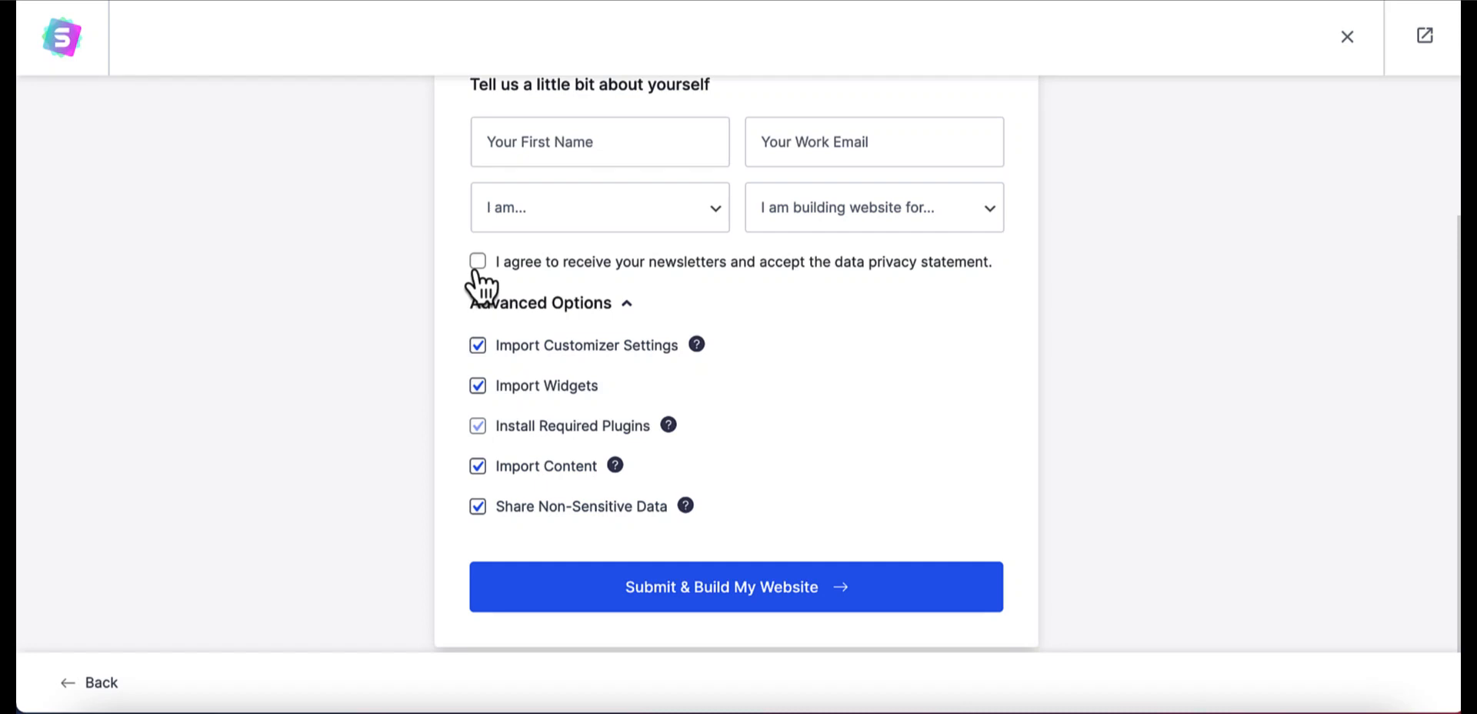
scroll(475, 269, "down", 1)
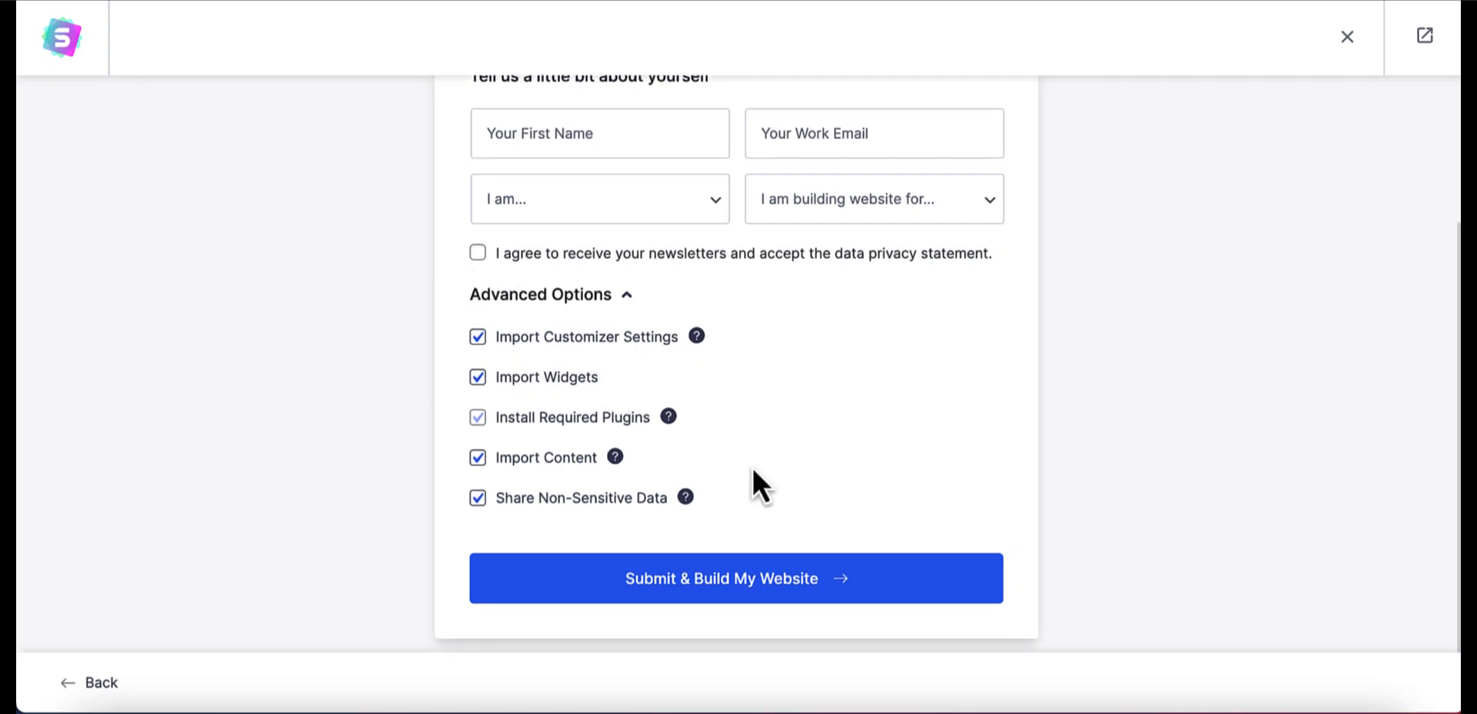
left_click(747, 585)
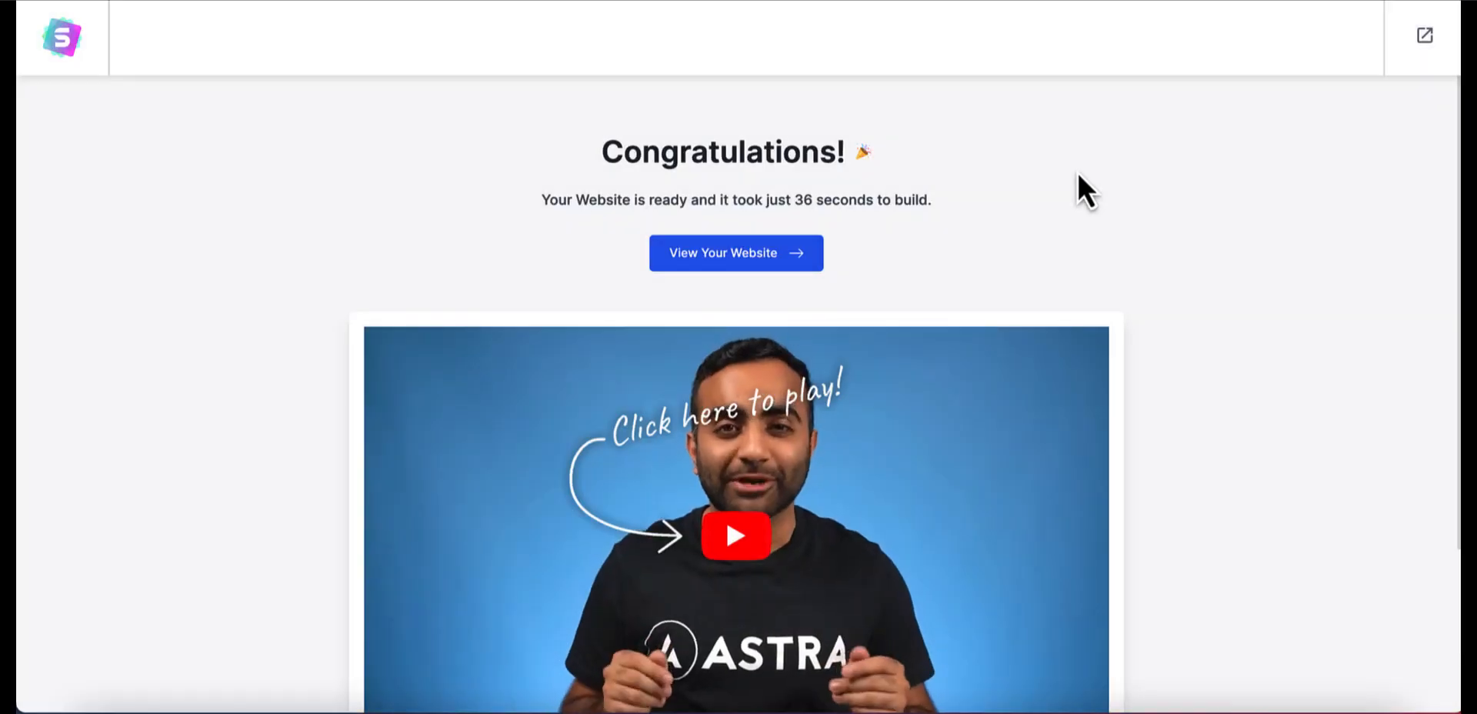
Step: View the newly built website and examine its home page from the header down to the footer
scroll(1078, 175, "down", 3)
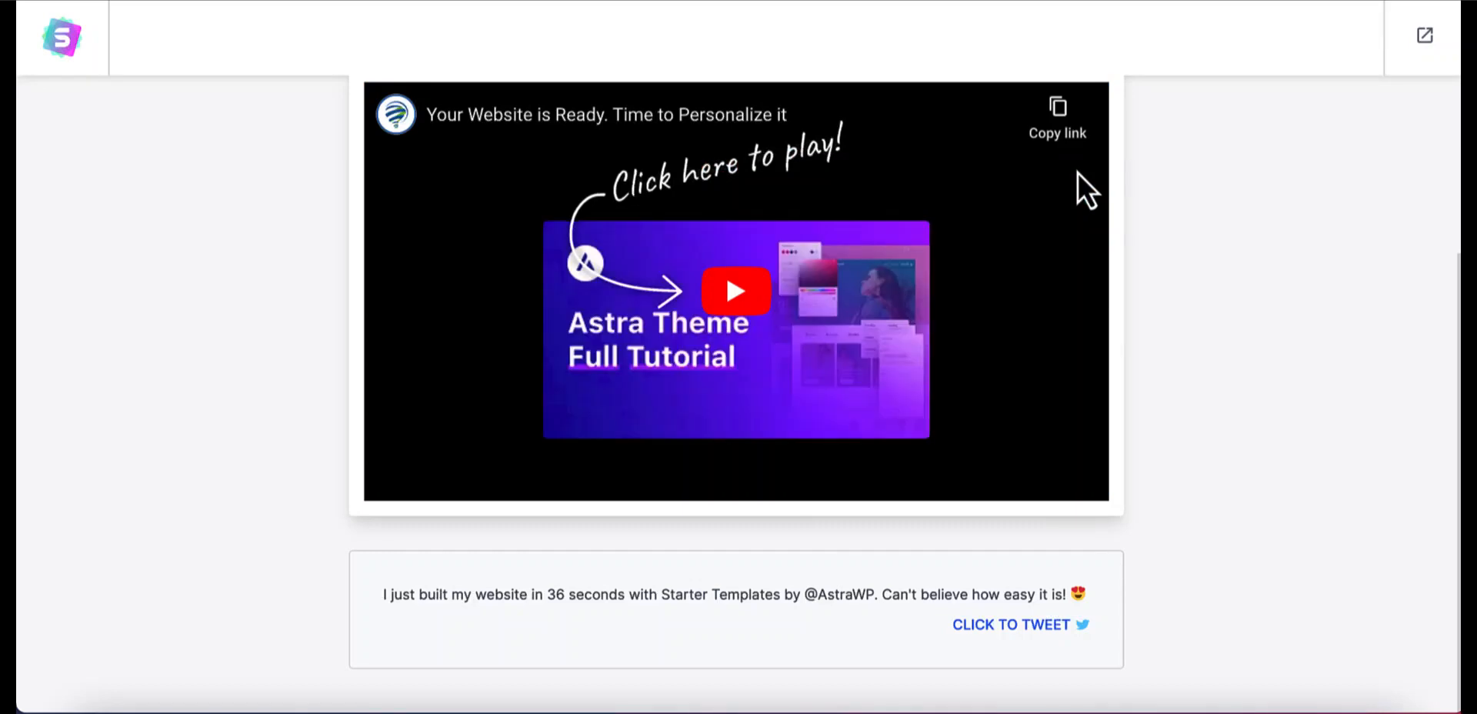
scroll(1077, 172, "up", 3)
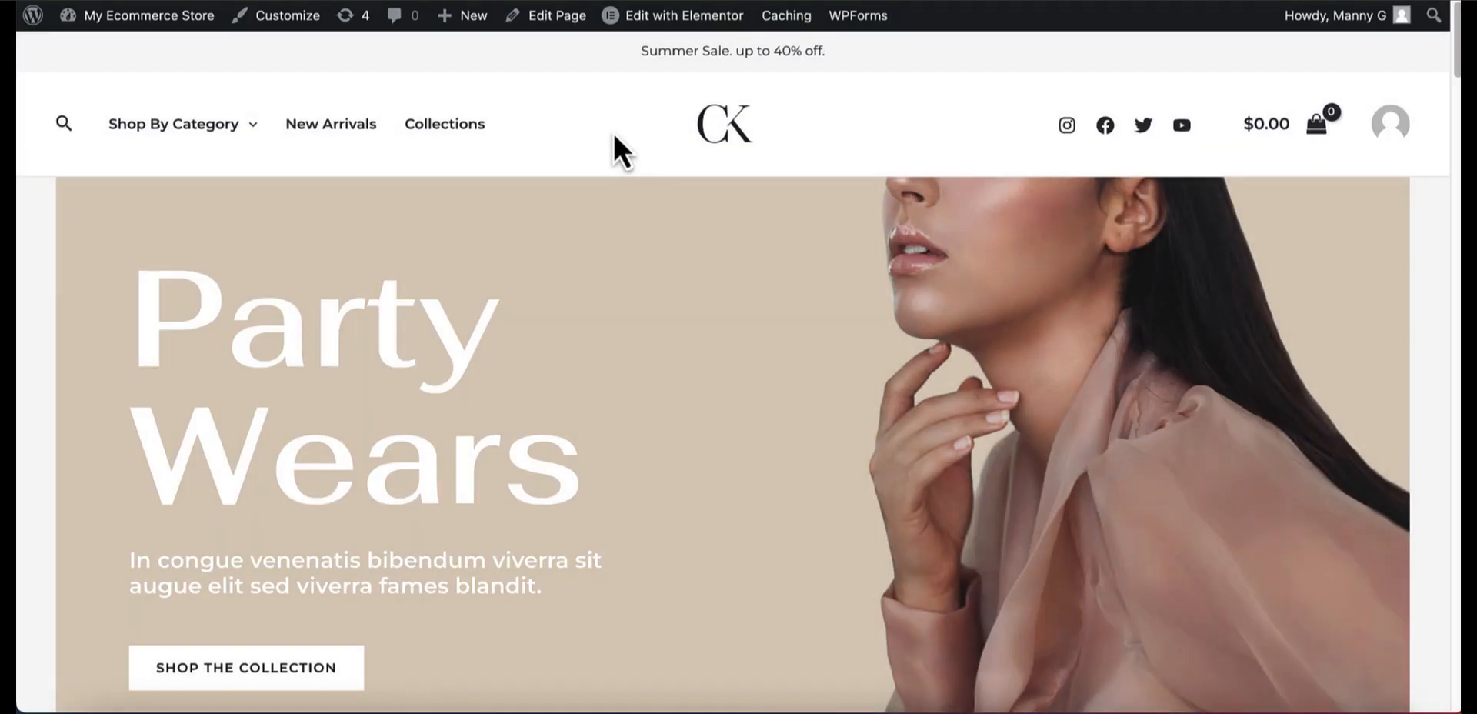
scroll(614, 137, "down", 10)
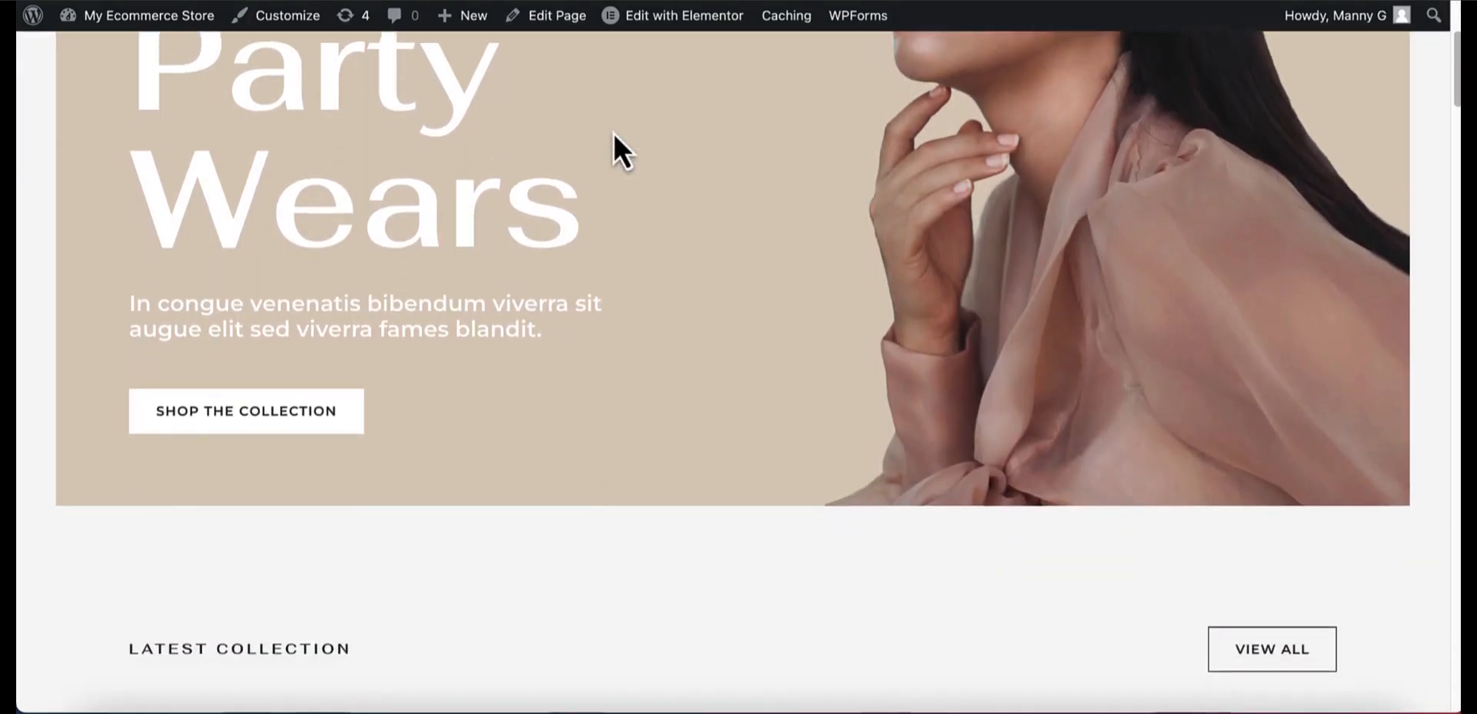
scroll(613, 132, "down", 15)
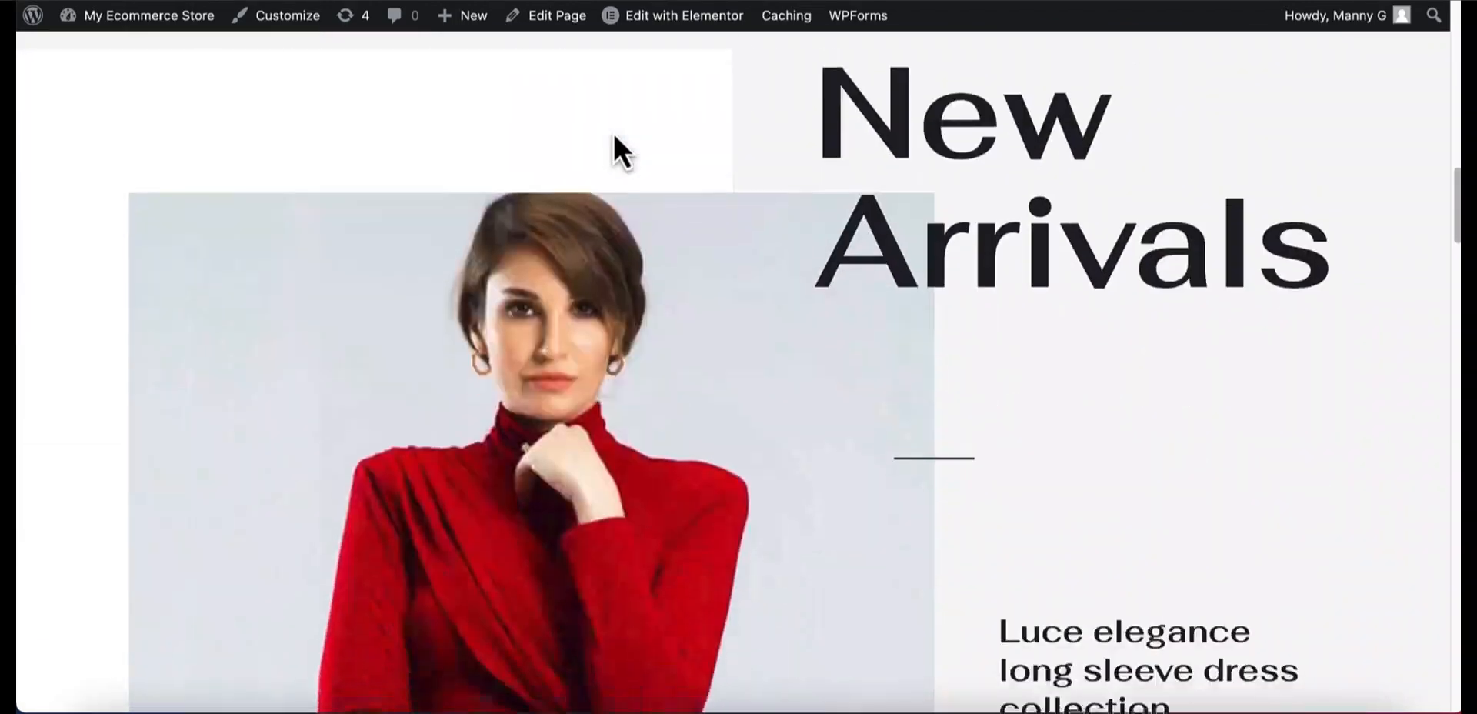
scroll(614, 133, "down", 10)
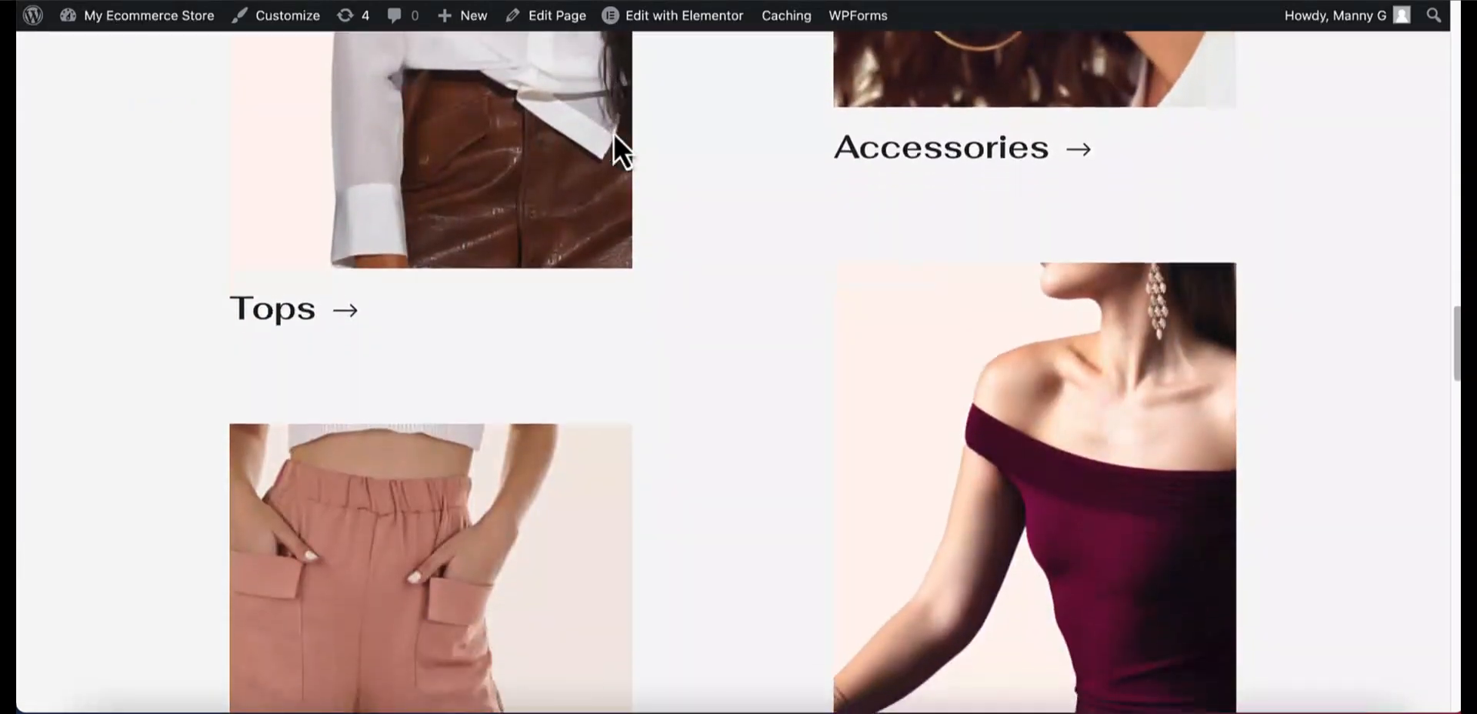
scroll(614, 133, "down", 13)
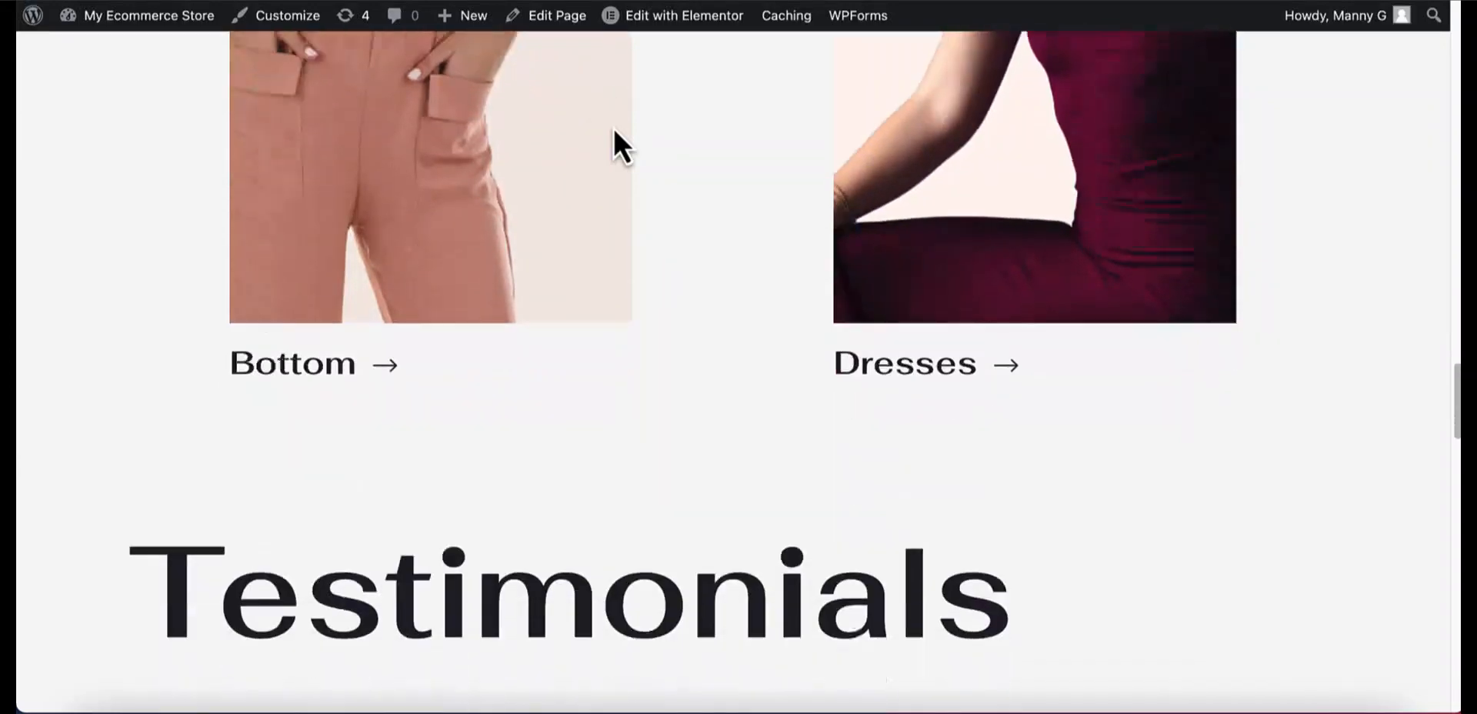
scroll(614, 129, "down", 10)
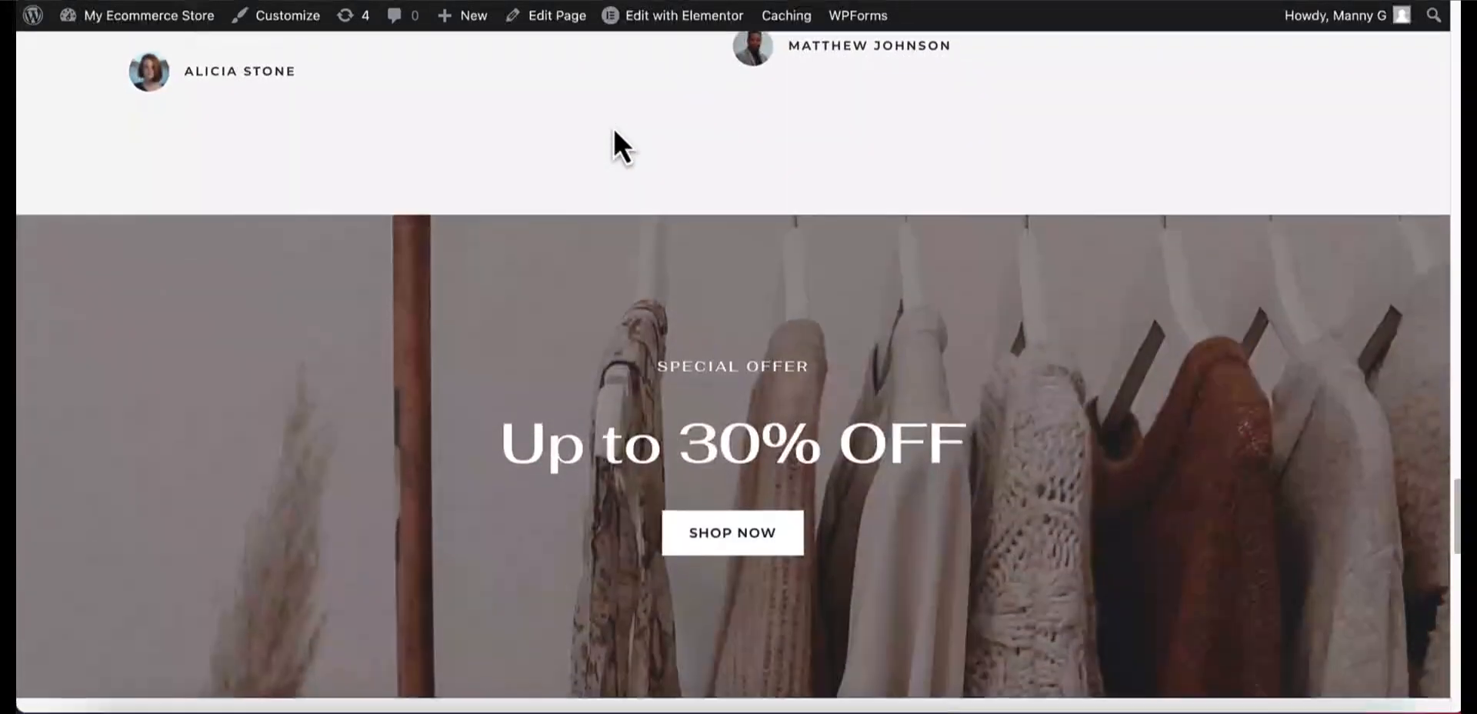
scroll(614, 129, "down", 8)
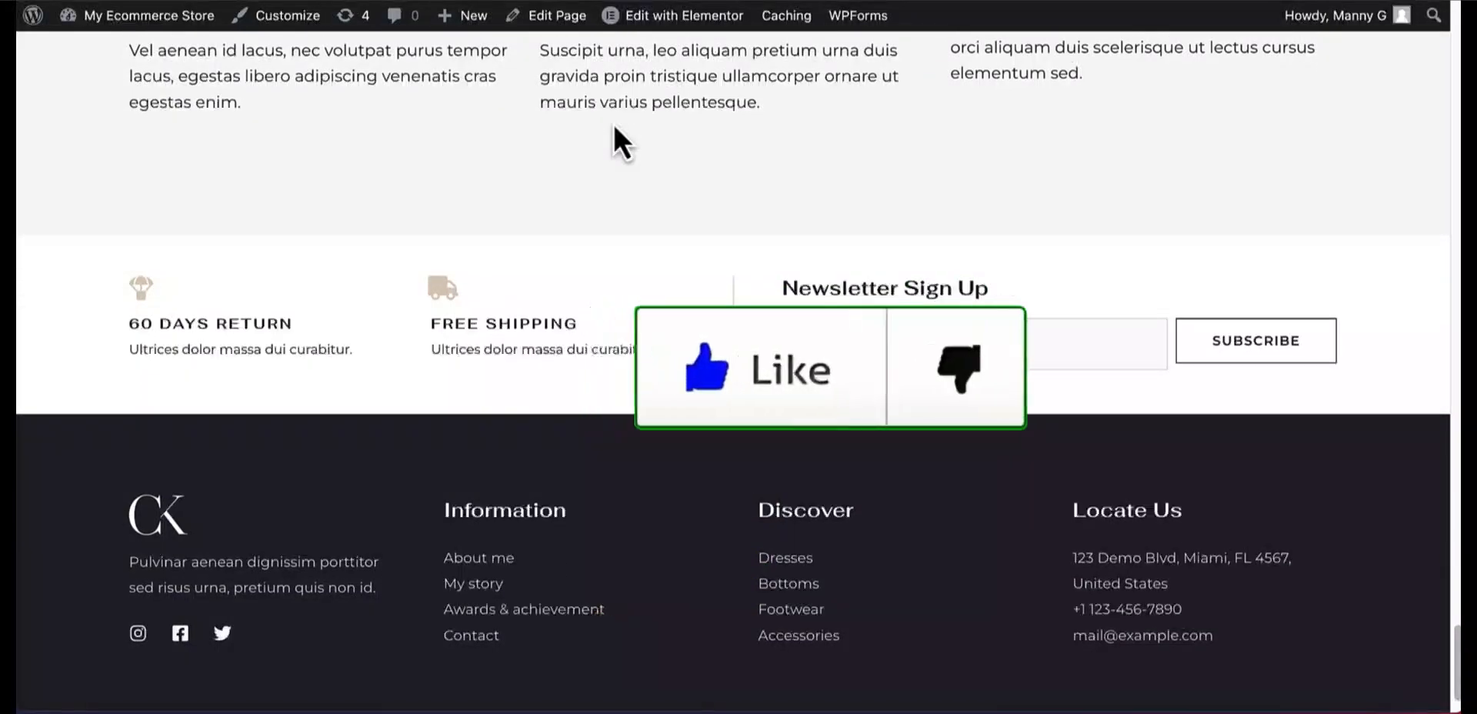
scroll(614, 128, "up", 10)
scroll(614, 126, "up", 10)
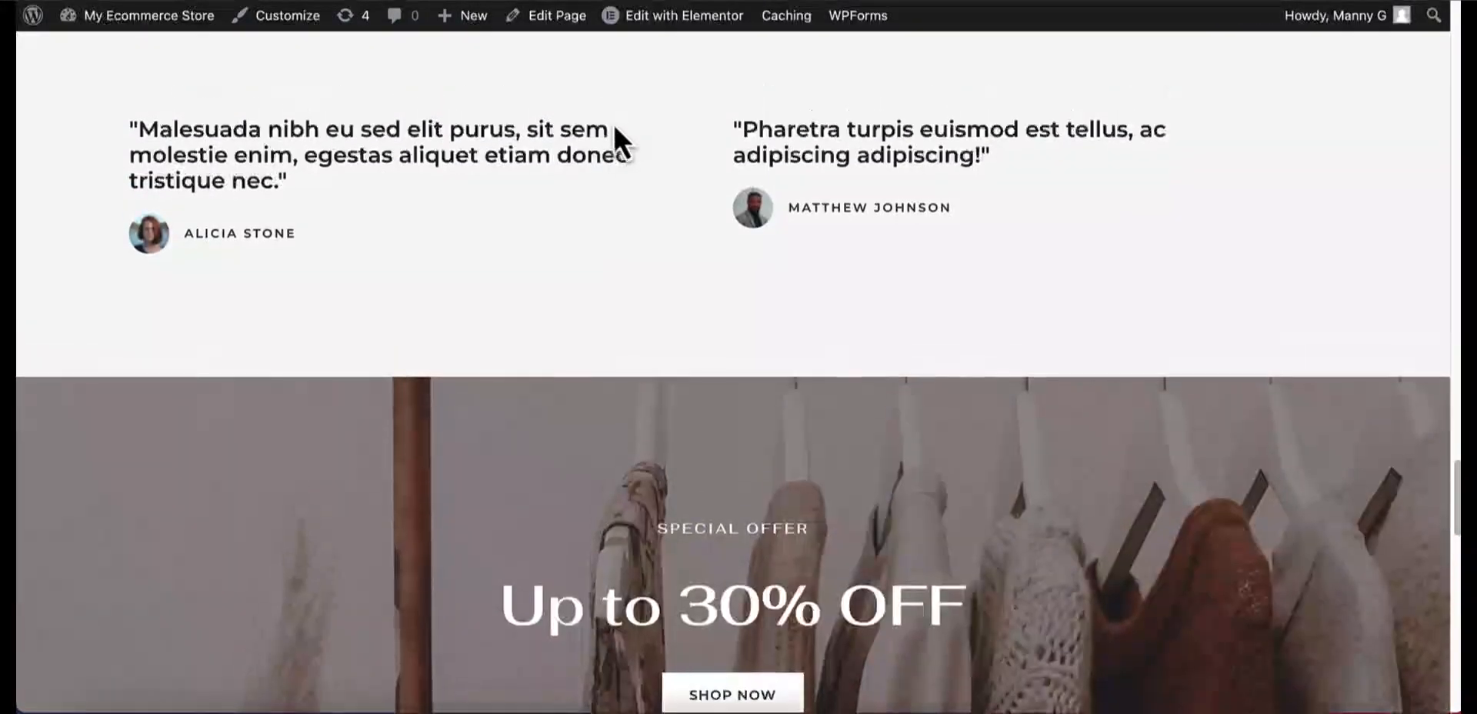
scroll(614, 126, "up", 10)
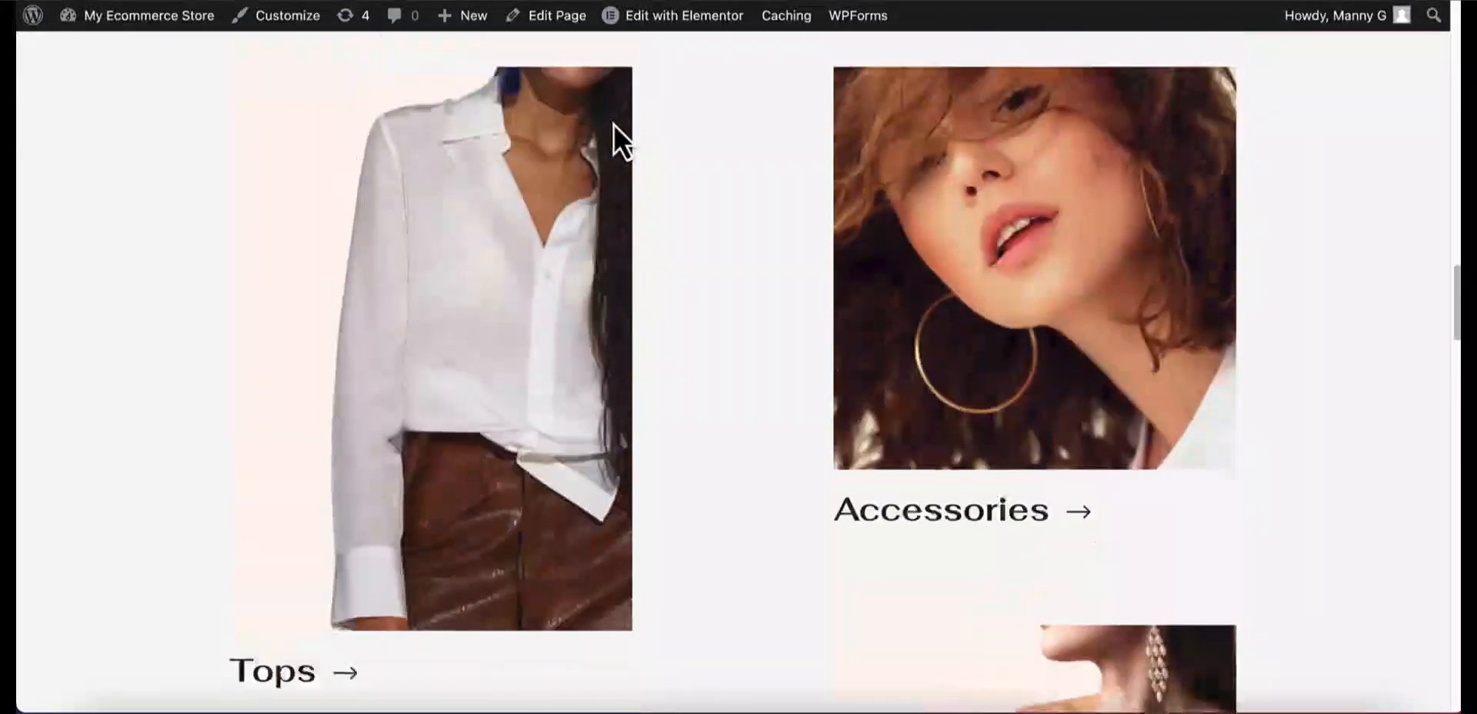
scroll(614, 127, "up", 8)
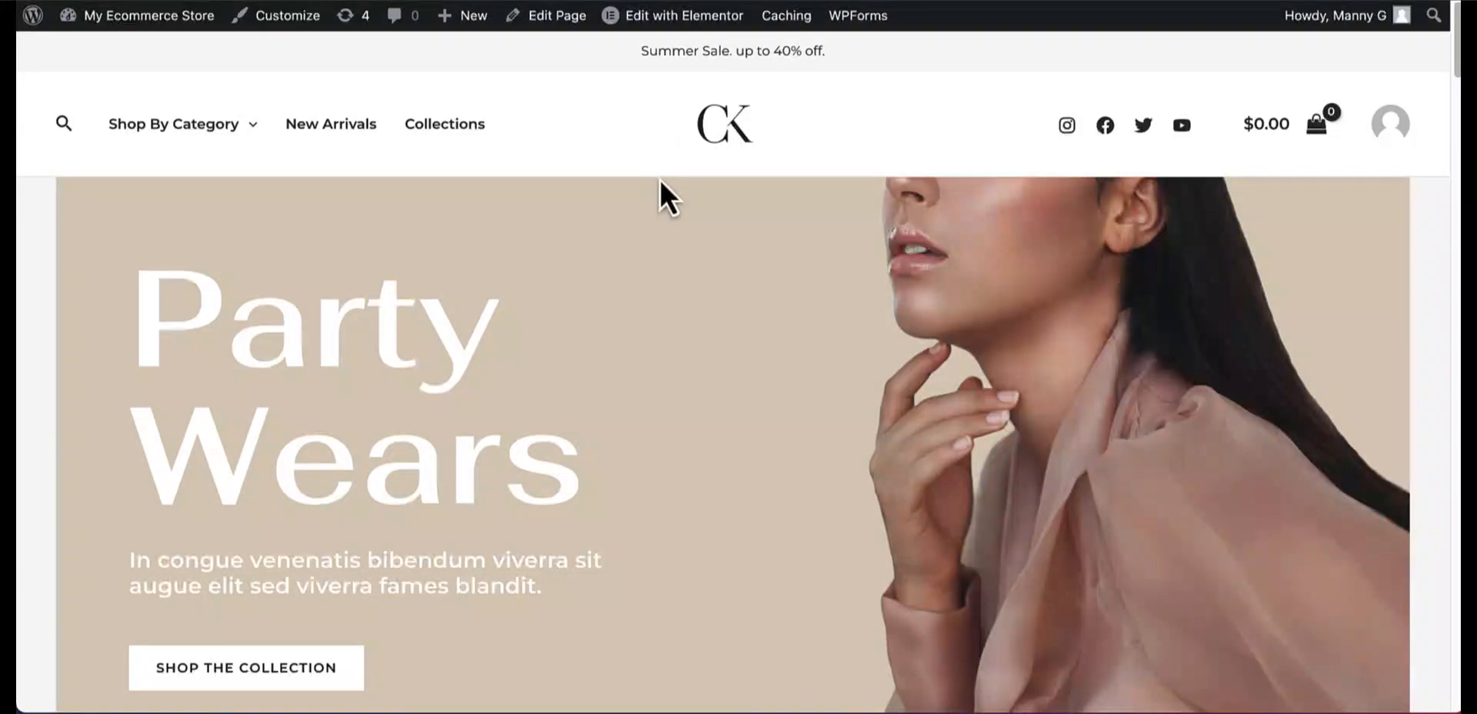
scroll(660, 182, "down", 3)
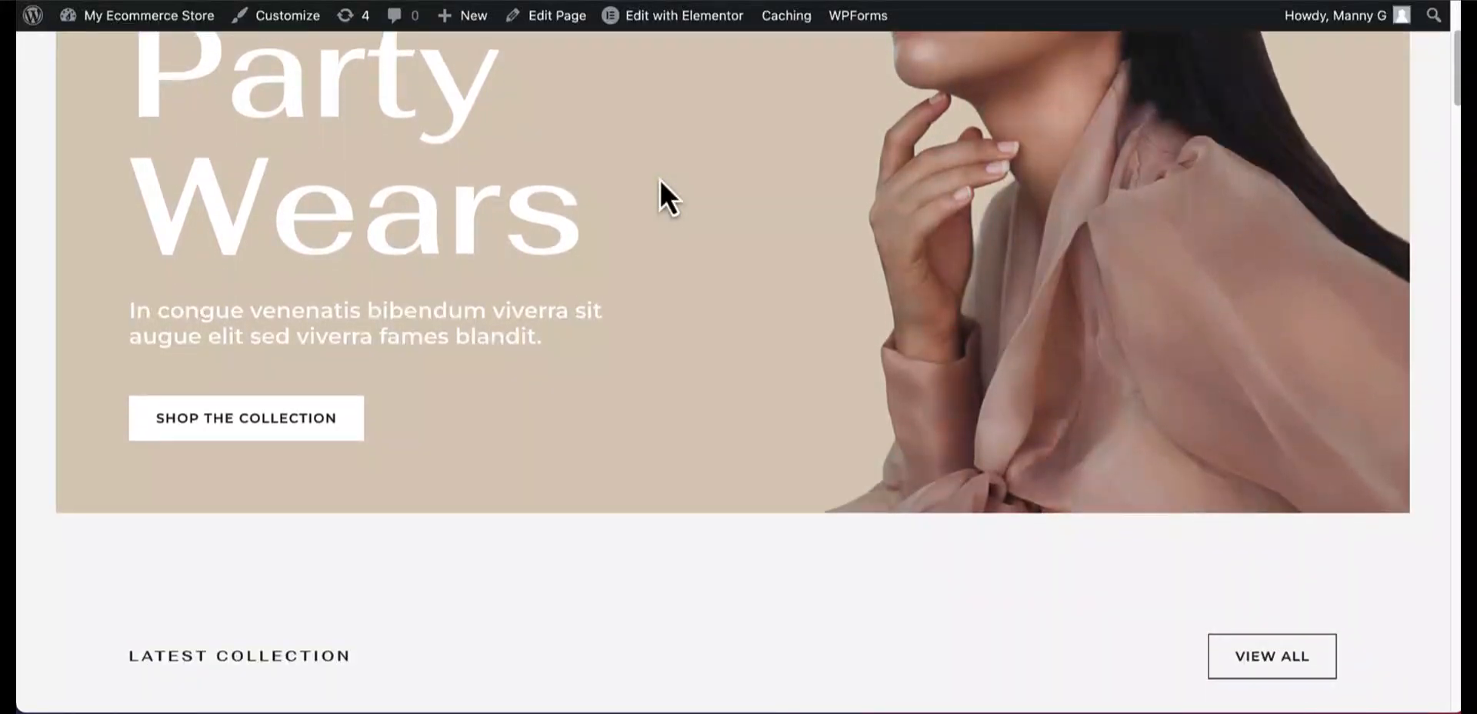
scroll(602, 177, "up", 1)
scroll(740, 295, "up", 2)
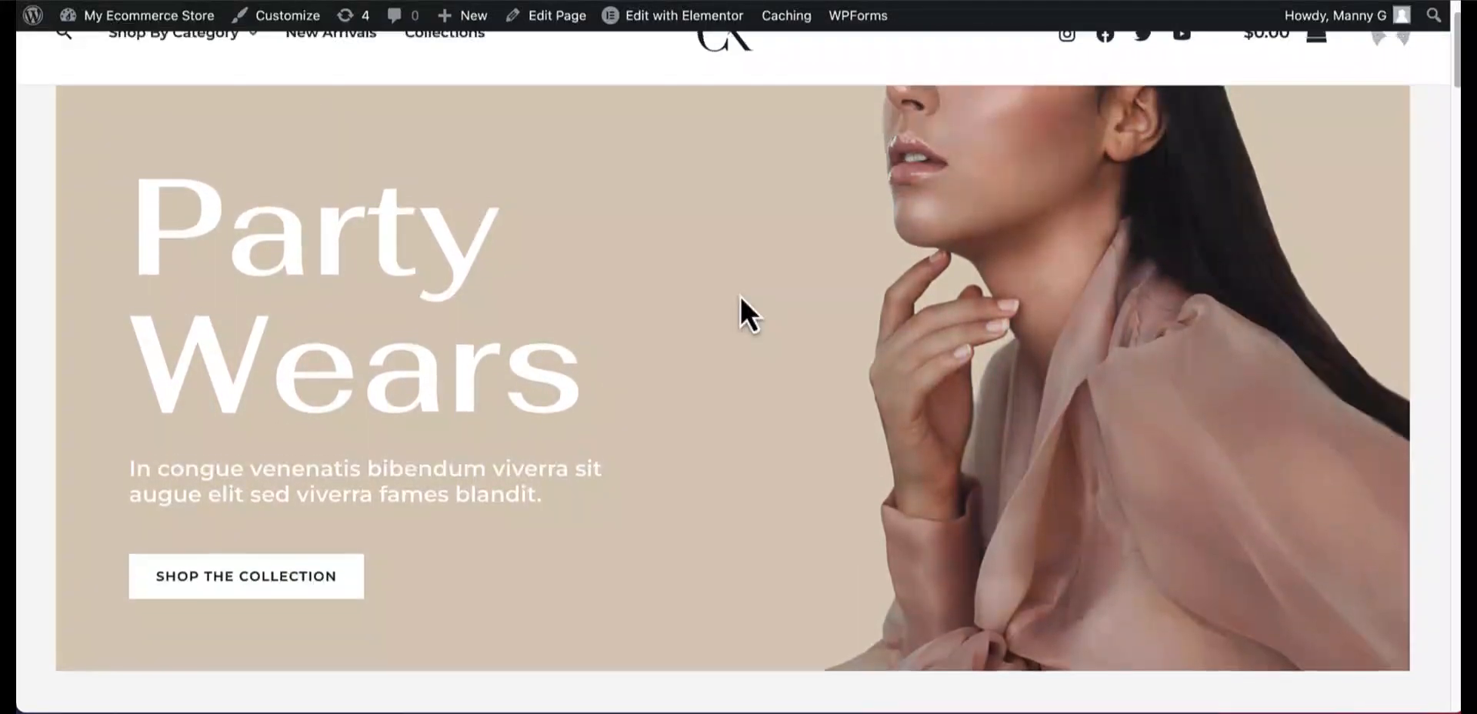
scroll(740, 295, "up", 2)
scroll(740, 295, "up", 1)
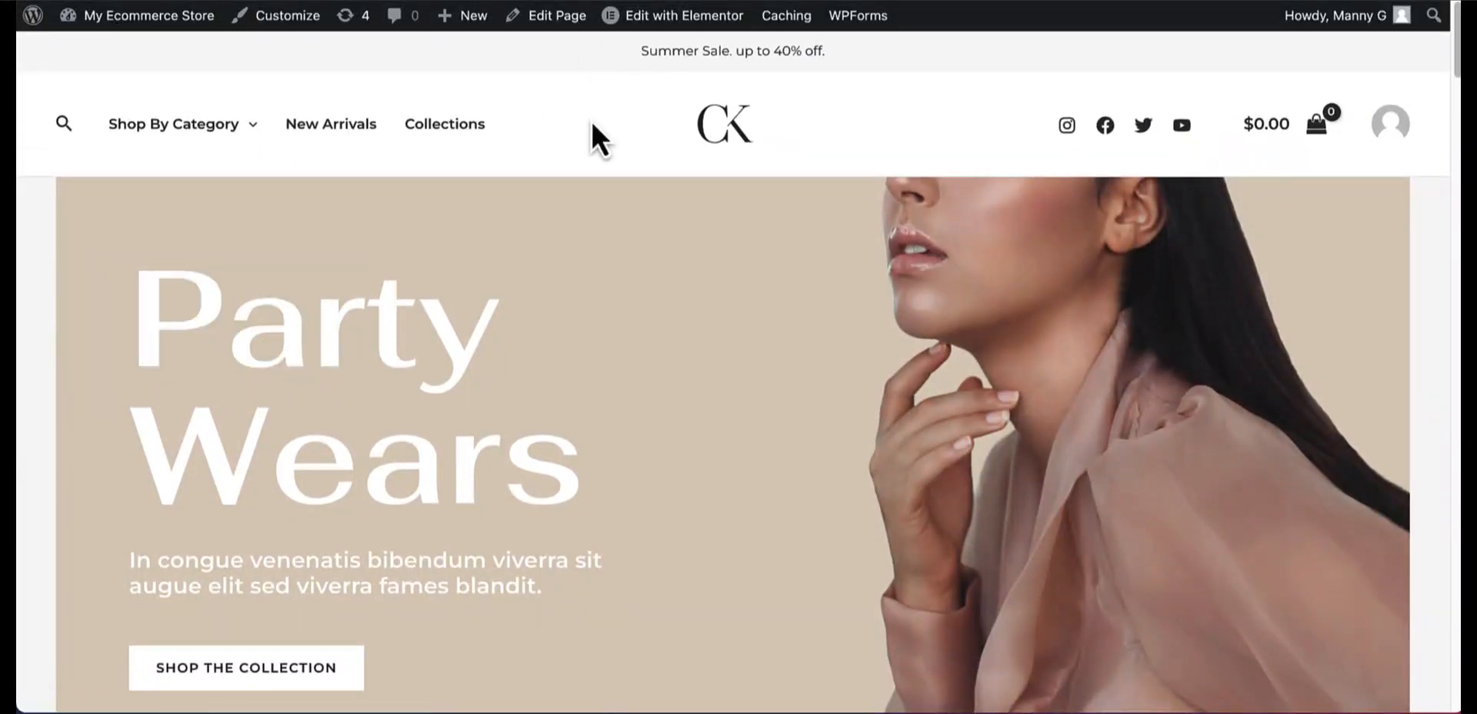
Step: Open the store's home page in Elementor for editing and dismiss the What's New announcement
mouse_move(672, 31)
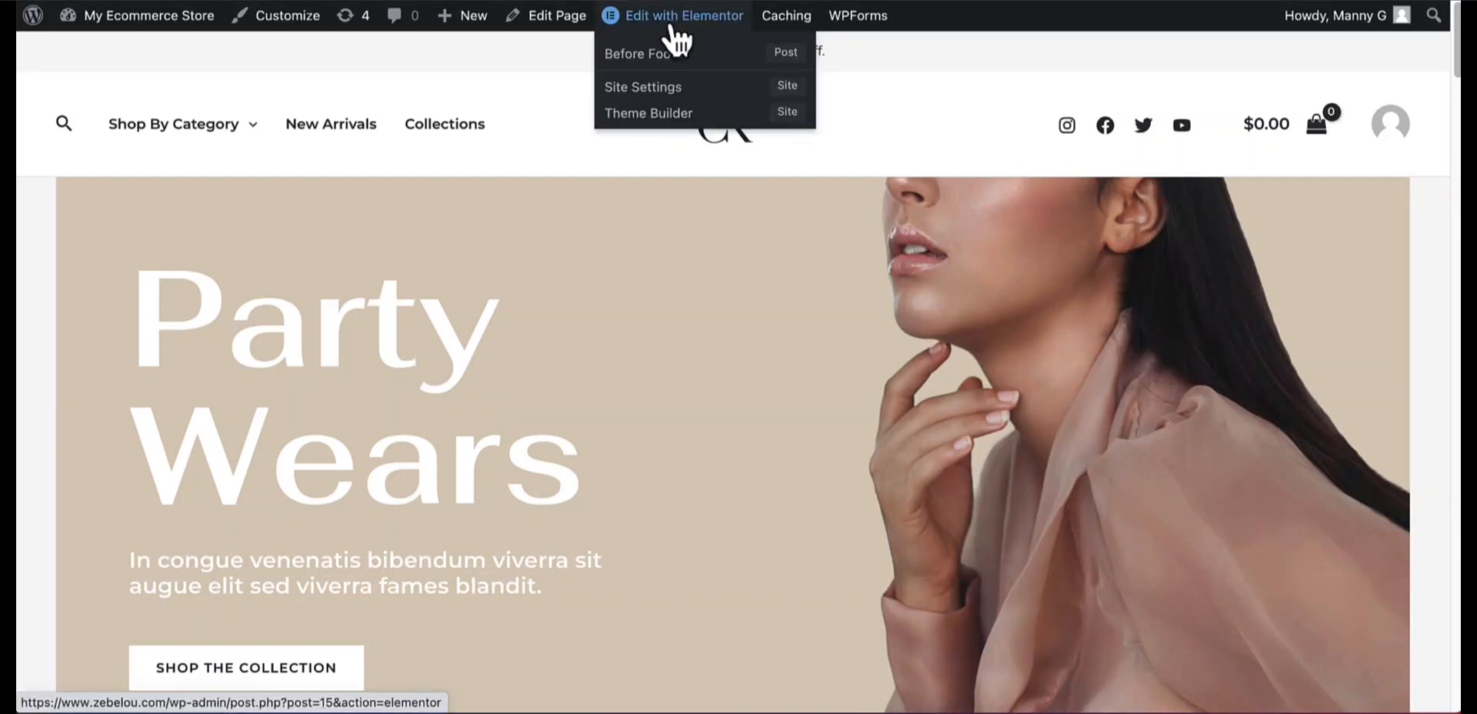
left_click(670, 25)
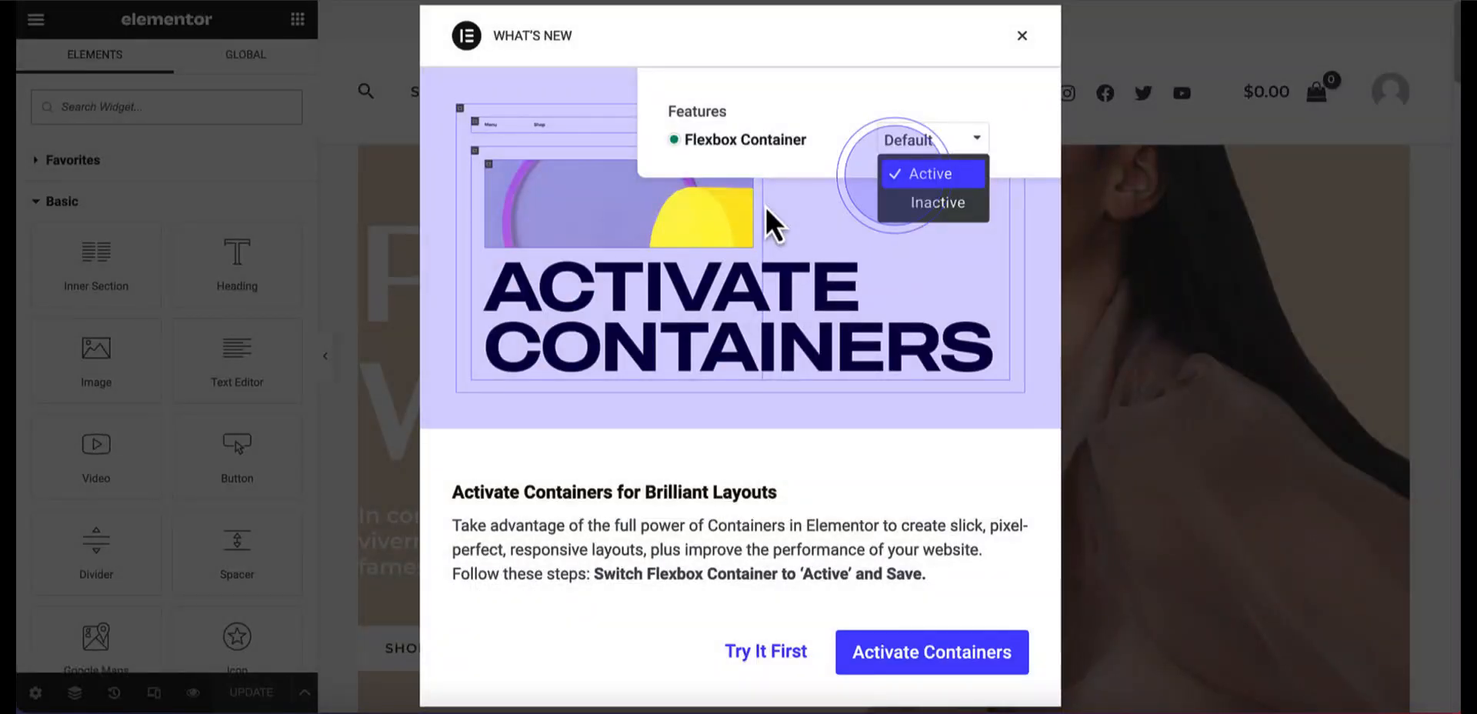
left_click(1023, 38)
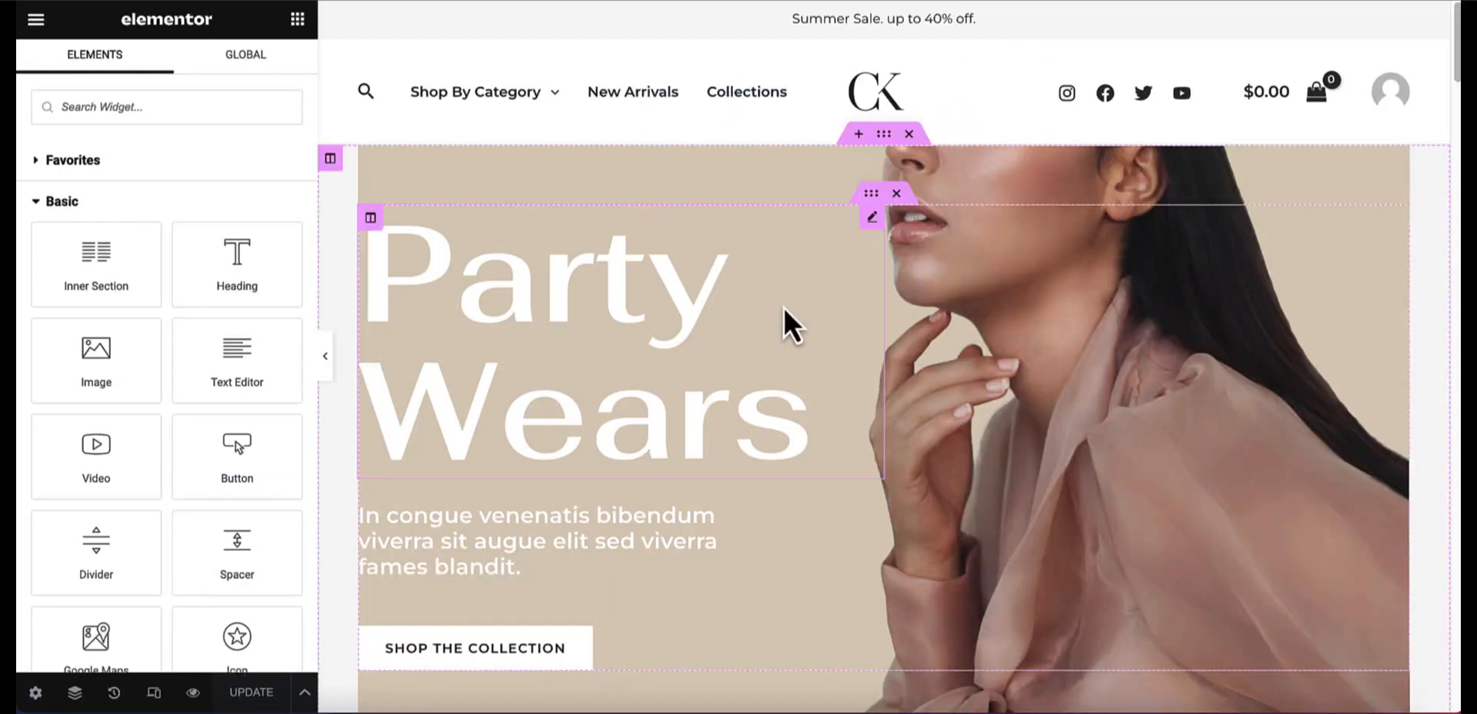
Step: Open the hero banner's "Party Wears" heading and the paragraph below it to view their editing options
scroll(785, 315, "down", 1)
left_click(714, 261)
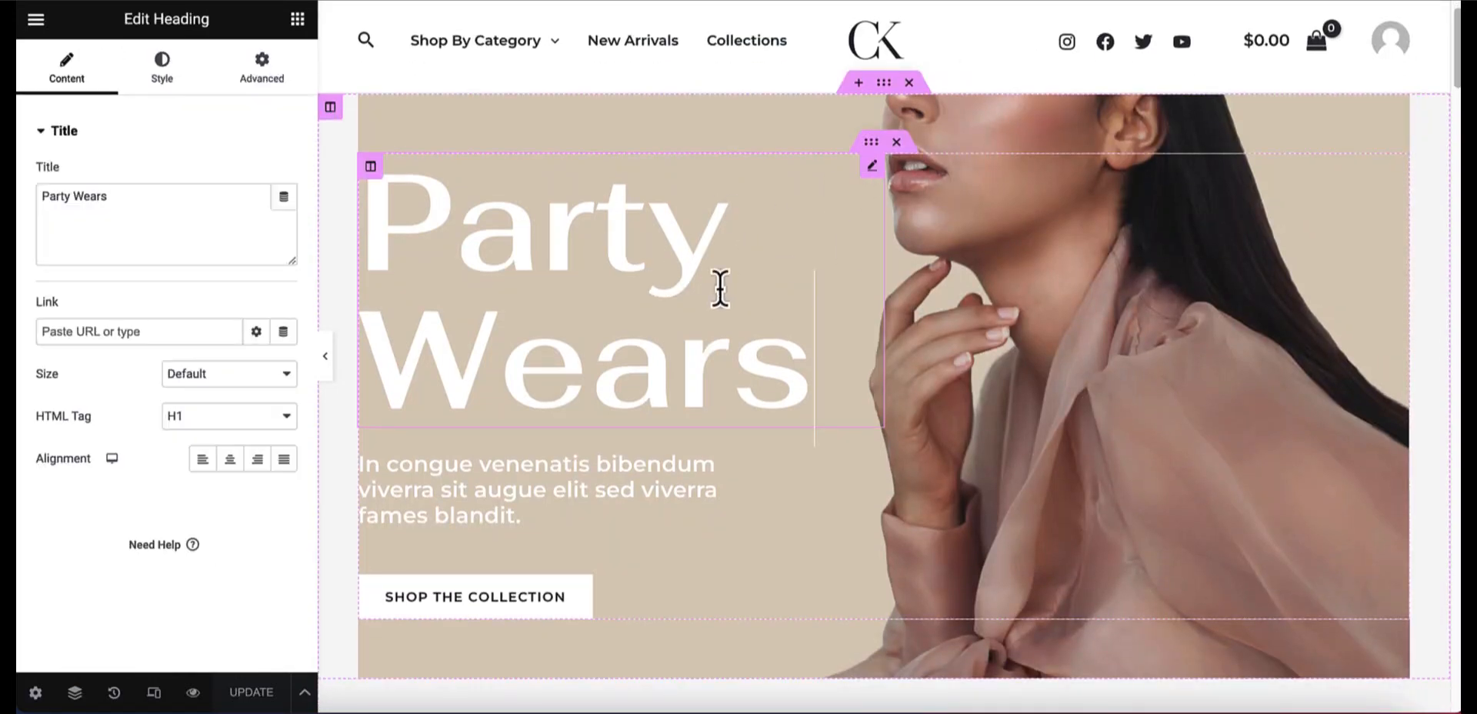
left_click(558, 479)
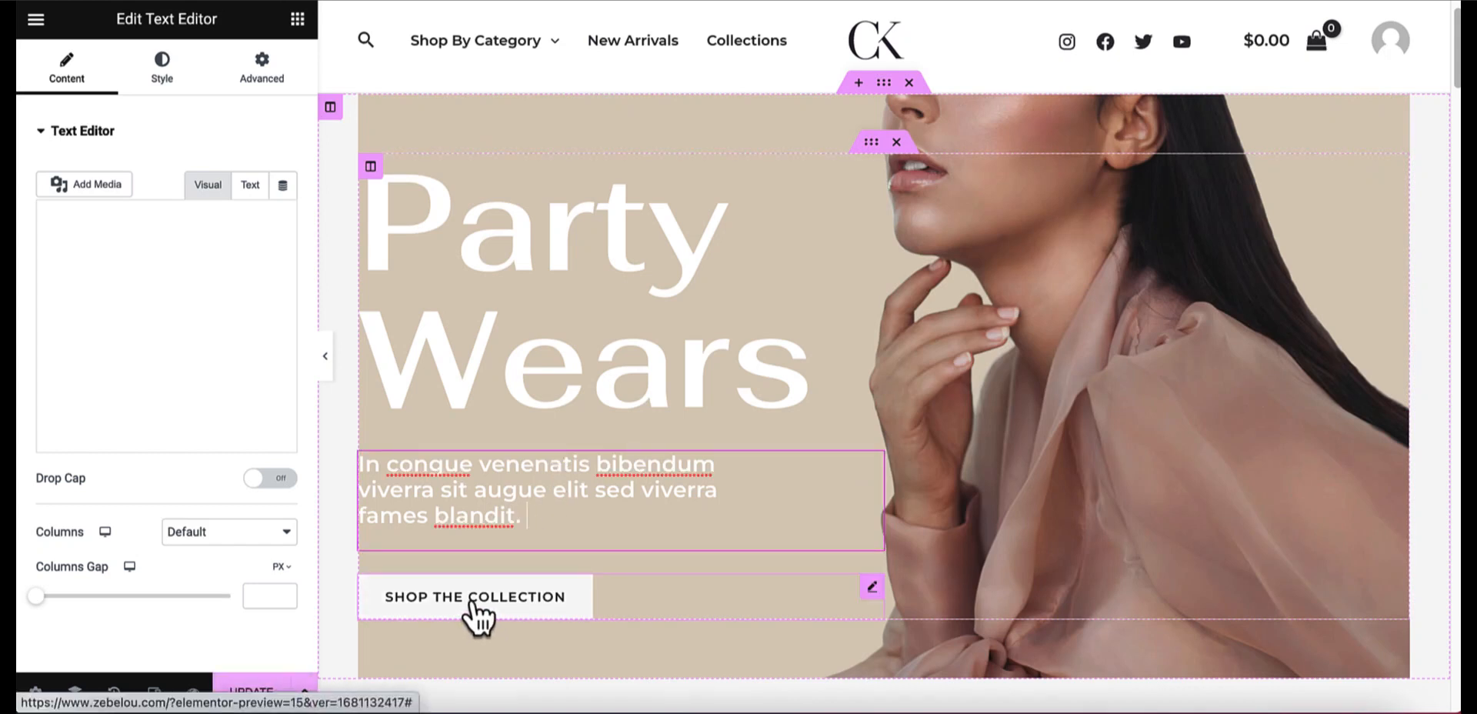
Step: Change the hero banner button's text to "Shop Here" and update the page
left_click(578, 611)
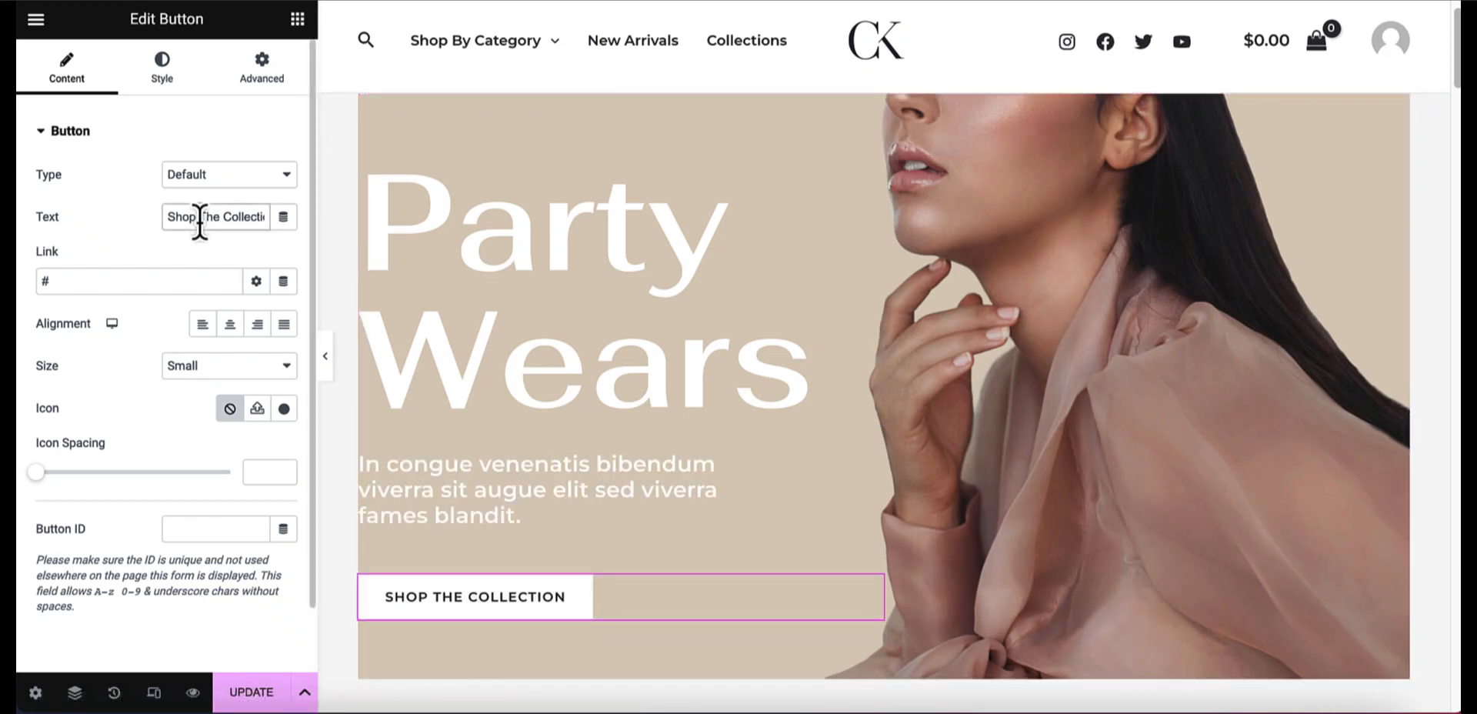
key("alt+shift+Right")
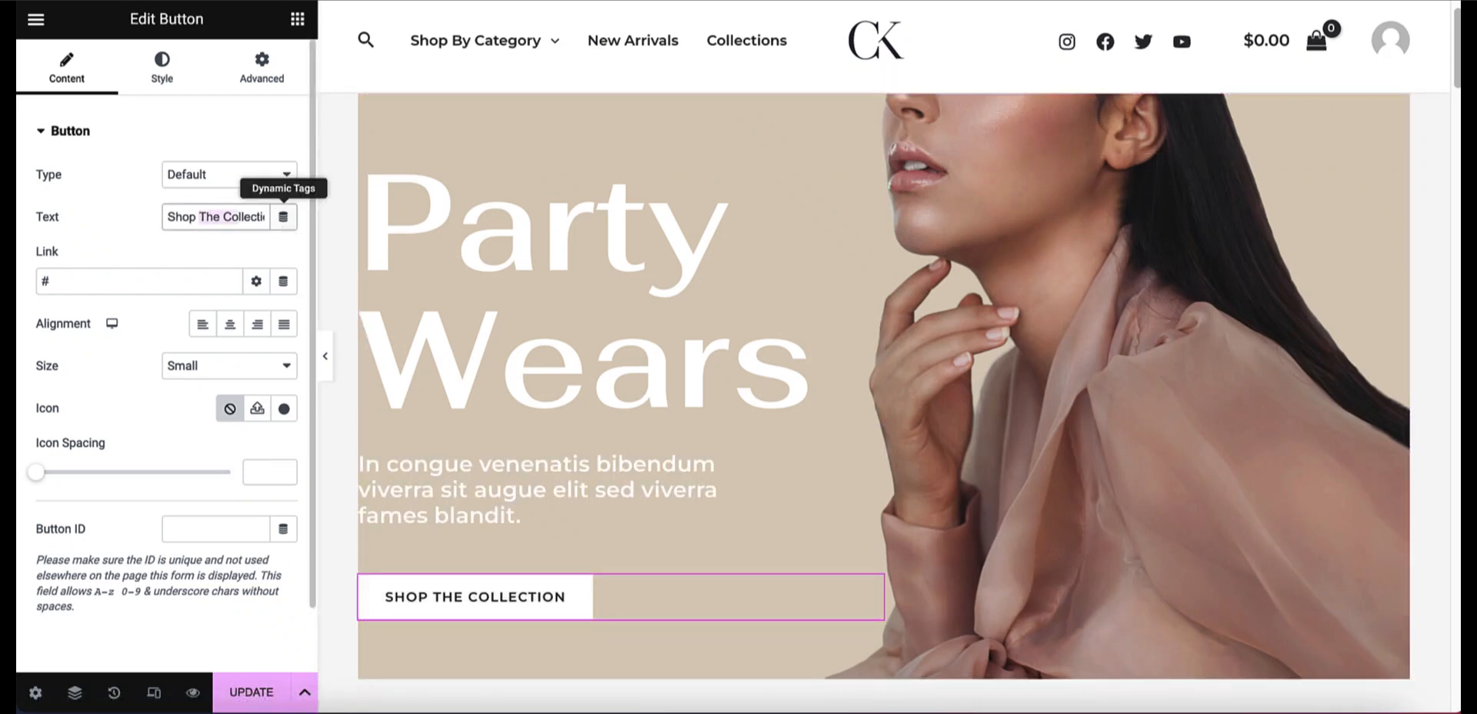
key("alt+shift+Right")
type("Here")
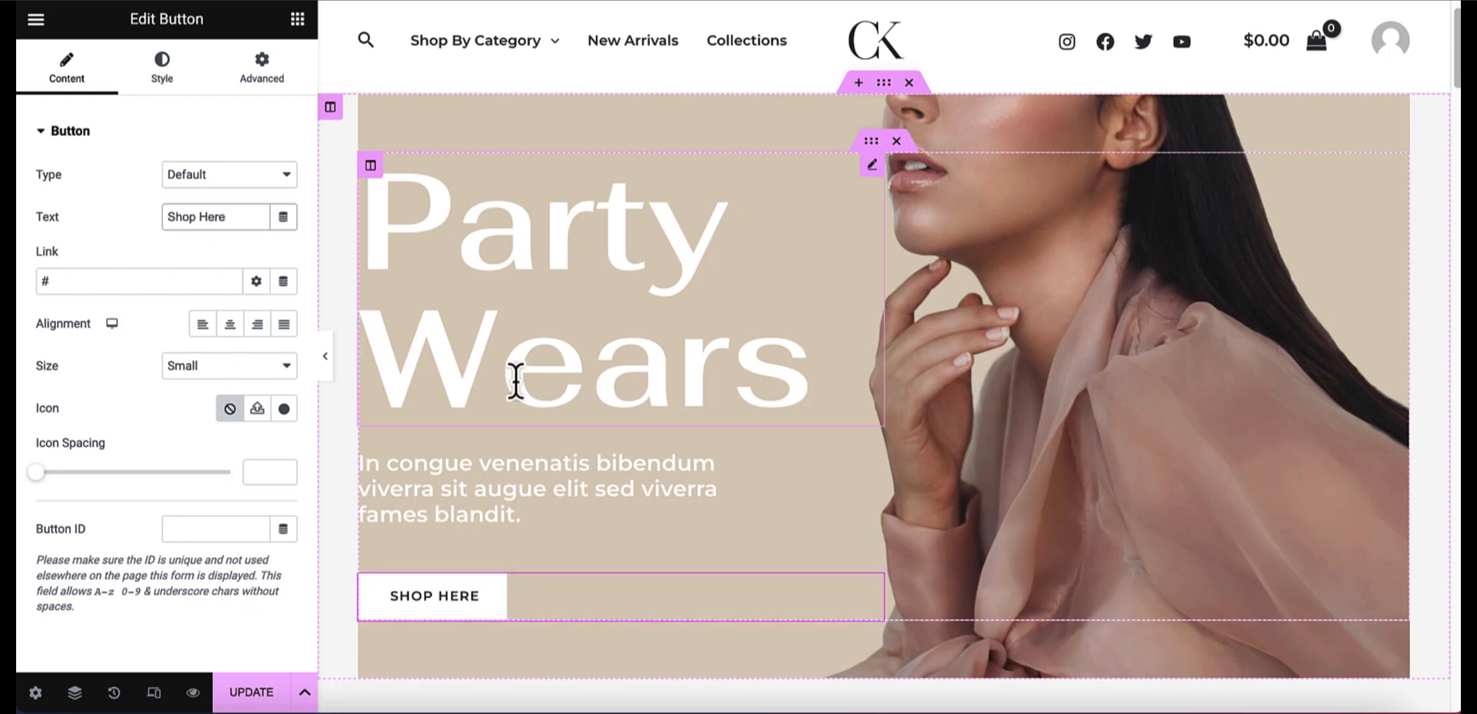
left_click(251, 699)
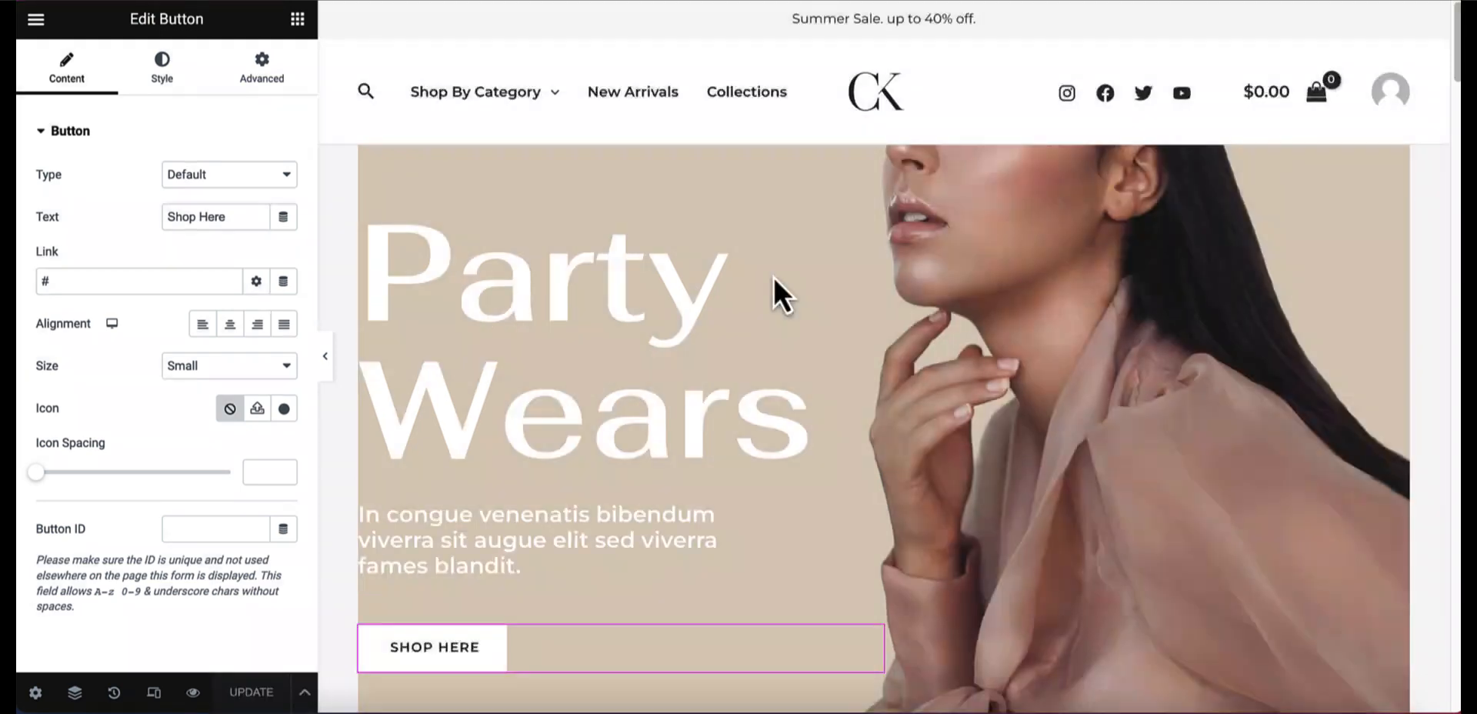
Step: Examine the editing options of the New Arrivals heading and of the red-dress image beside it
scroll(775, 283, "down", 6)
scroll(773, 275, "down", 5)
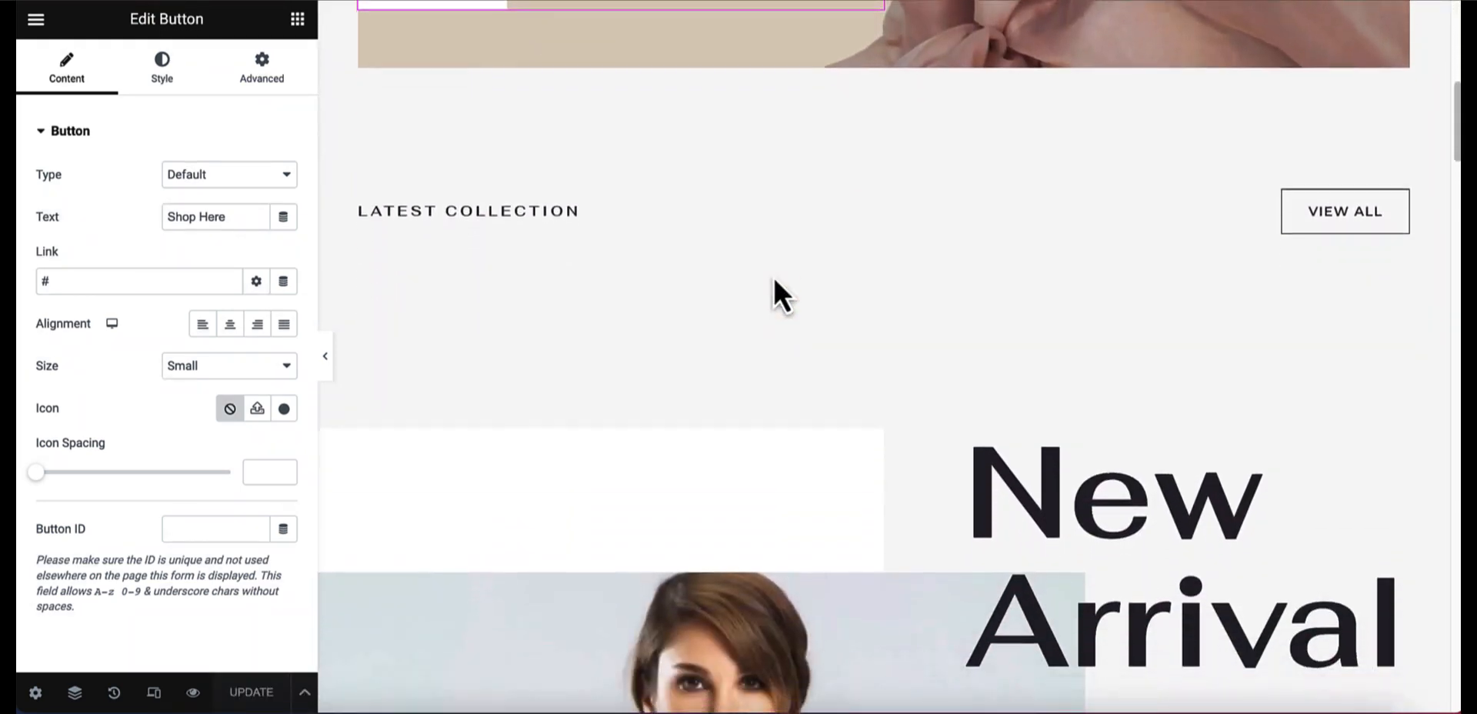
left_click(1094, 229)
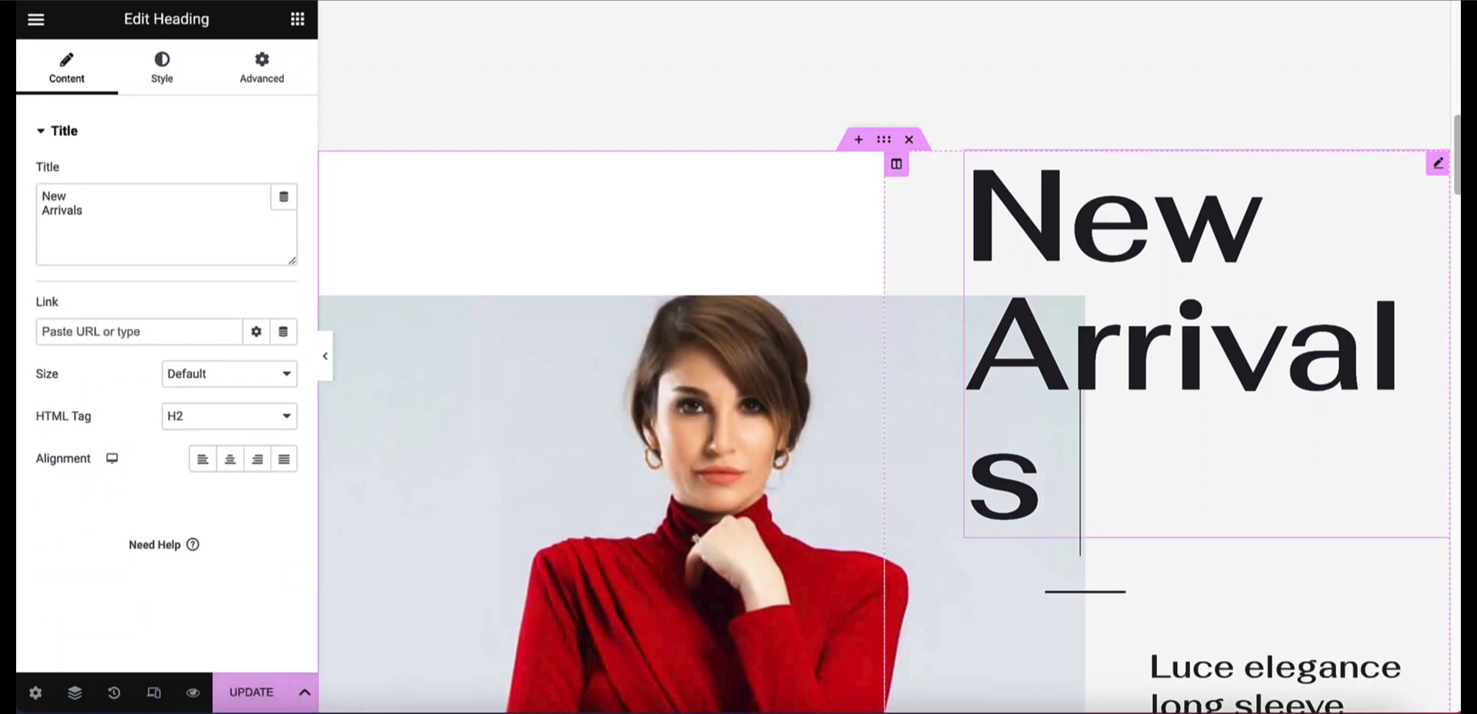
scroll(639, 307, "down", 2)
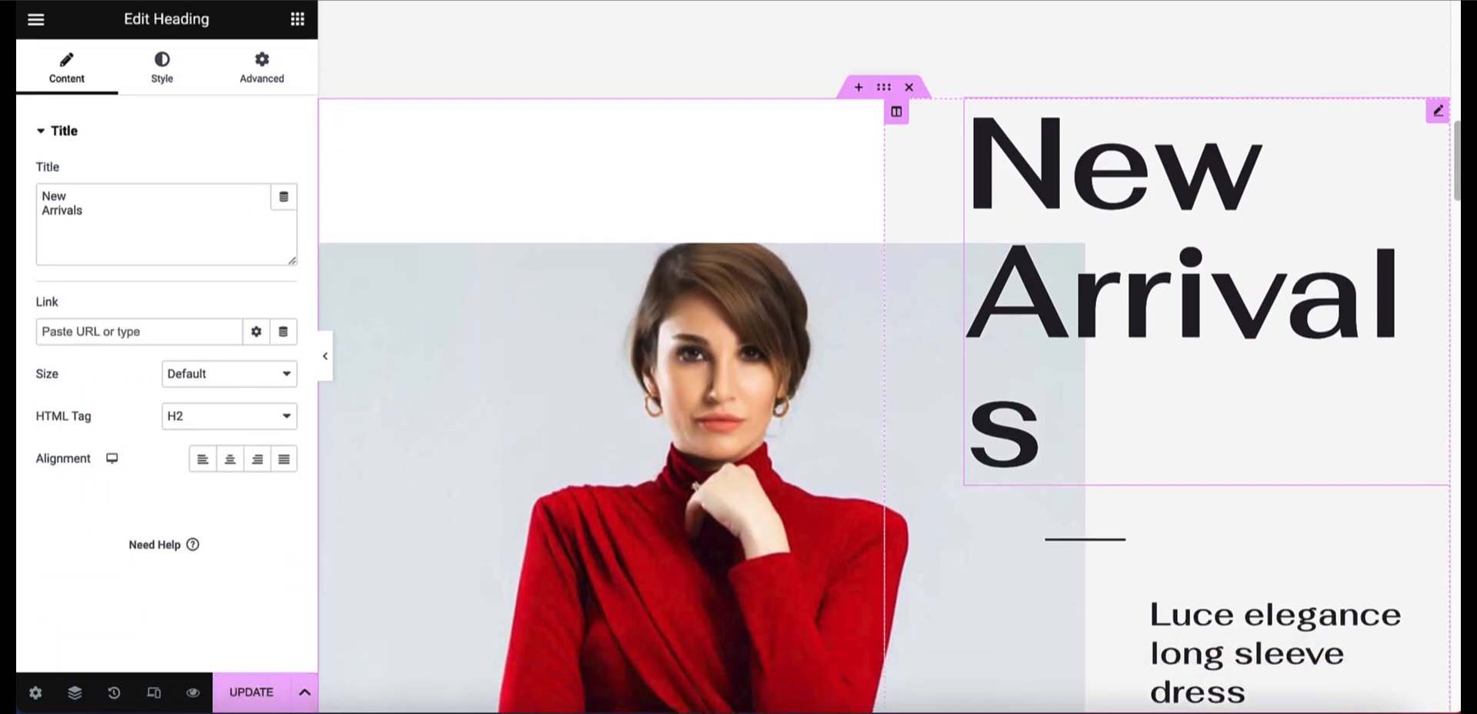
left_click(640, 306)
mouse_move(129, 245)
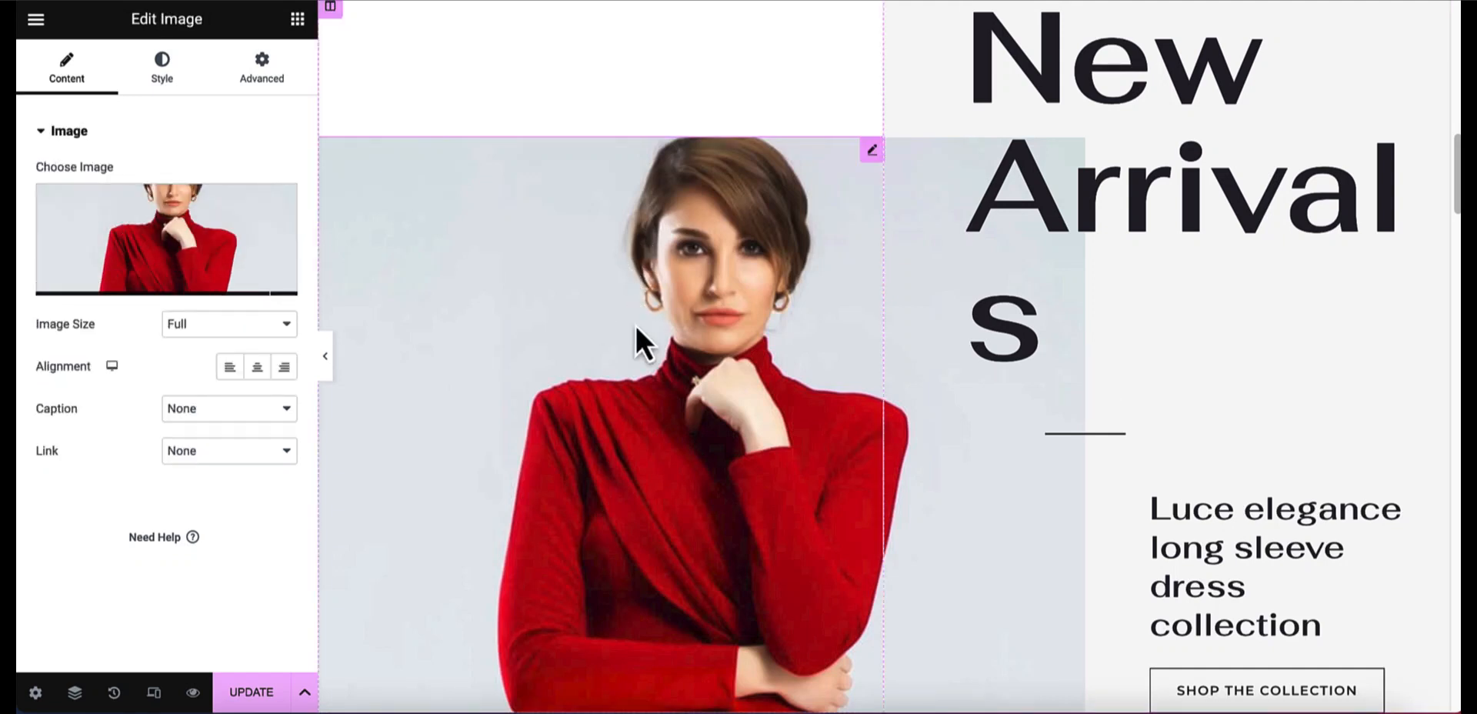
Step: Delete the product category section with Tops, Accessories, Bottom and Dresses below the New Arrivals block
scroll(639, 339, "down", 7)
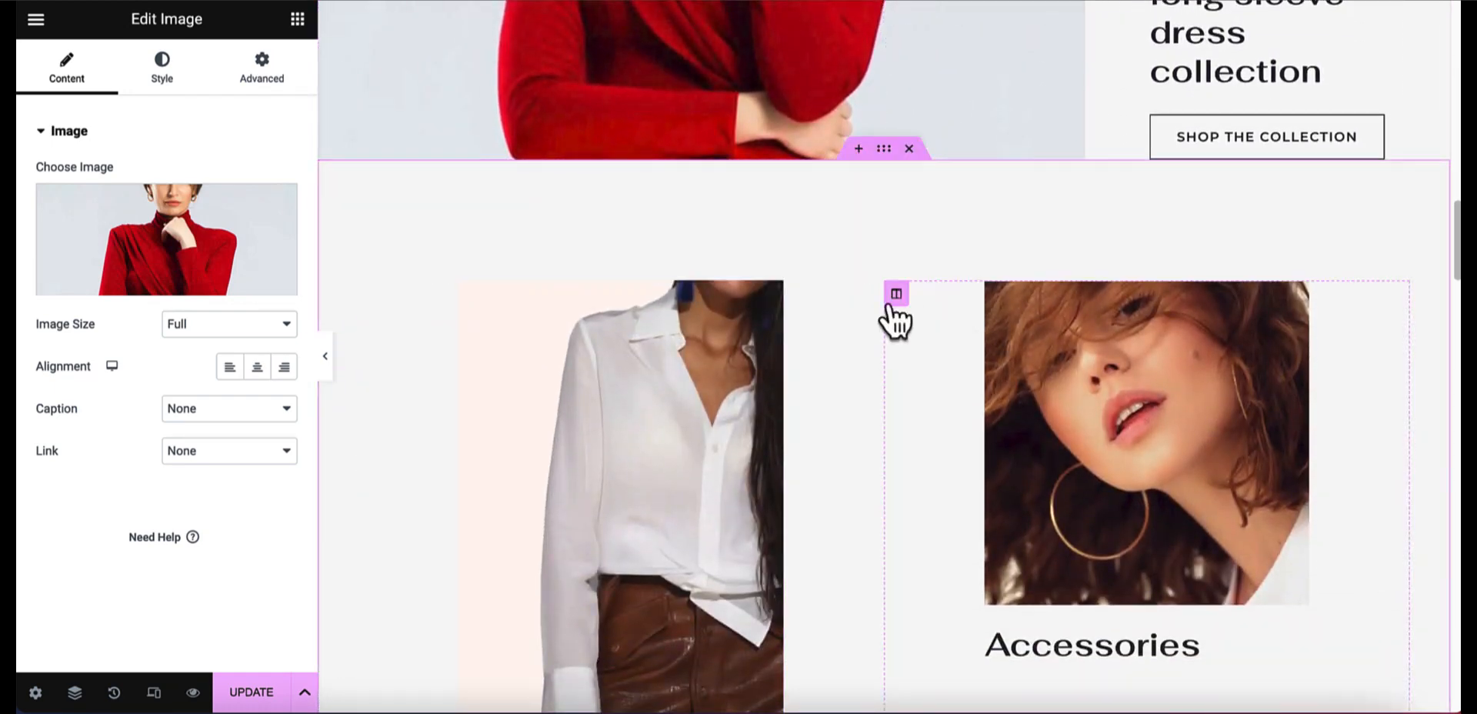
scroll(871, 343, "down", 6)
scroll(872, 347, "down", 4)
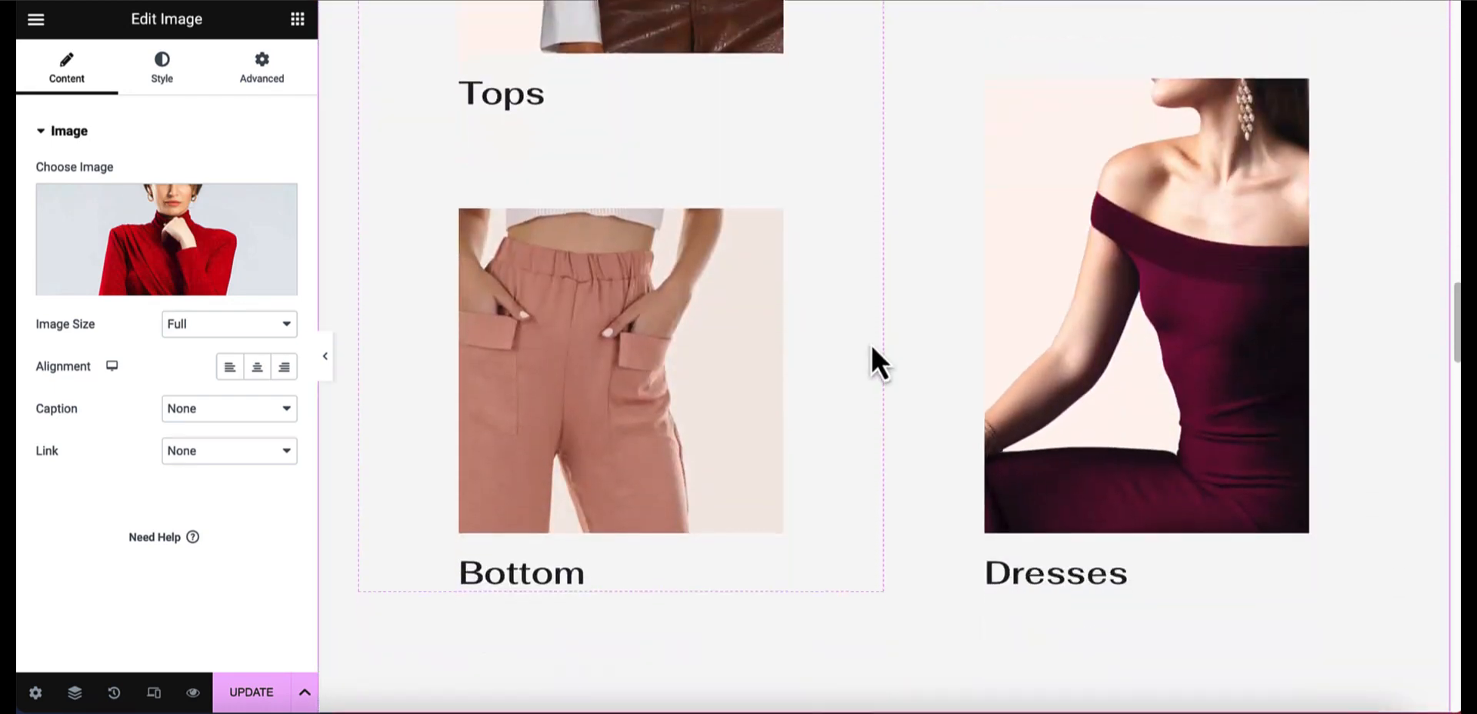
scroll(872, 346, "up", 1)
scroll(908, 246, "up", 10)
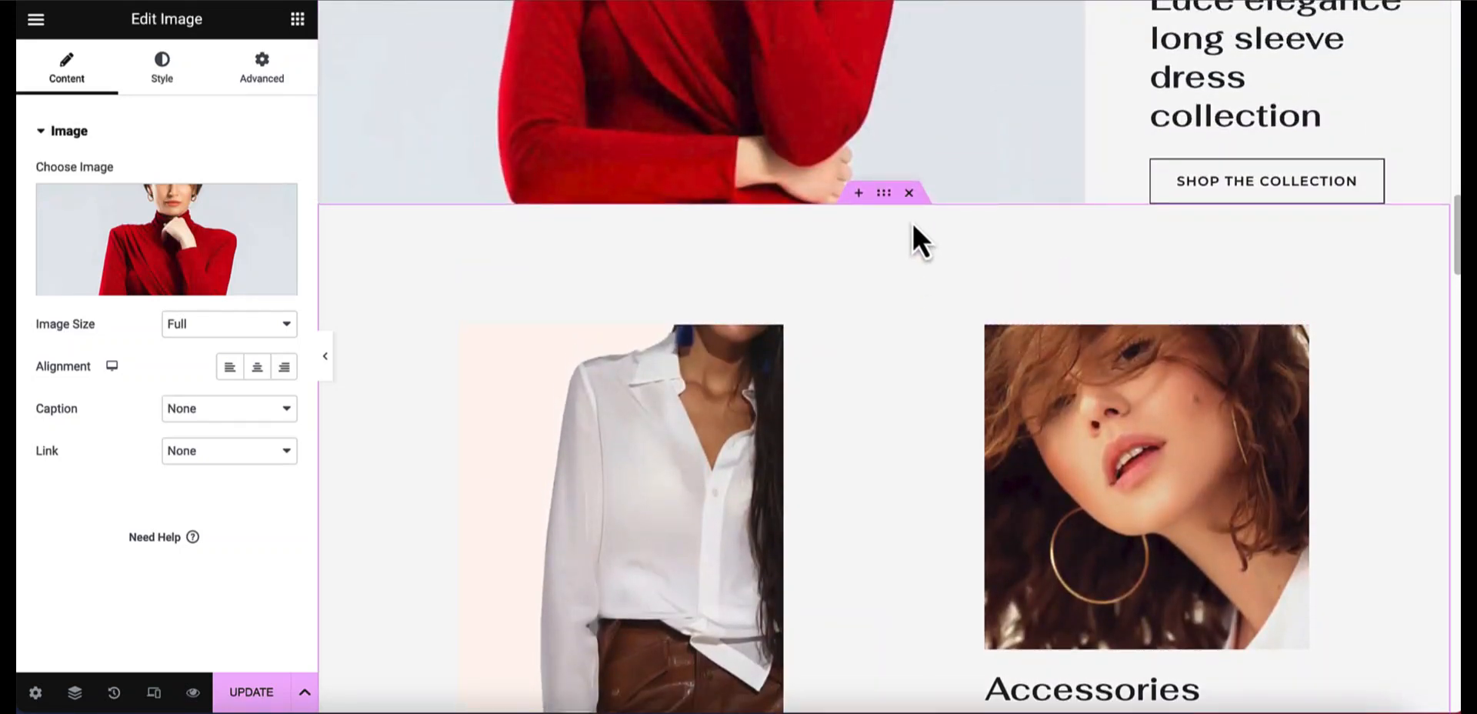
left_click(910, 193)
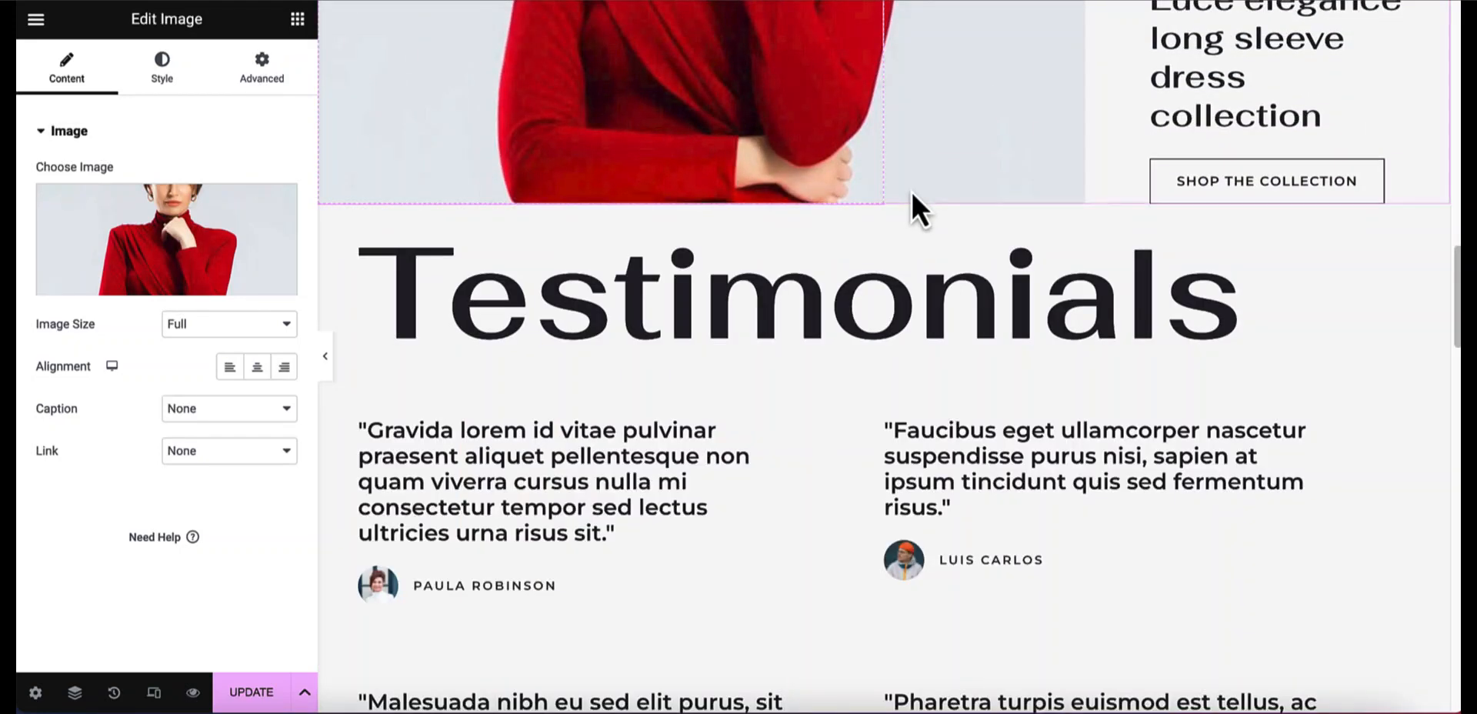
Step: Open the first testimonial's content settings and look through the special offer and blog sections further down the page
scroll(839, 388, "down", 1)
scroll(833, 378, "down", 2)
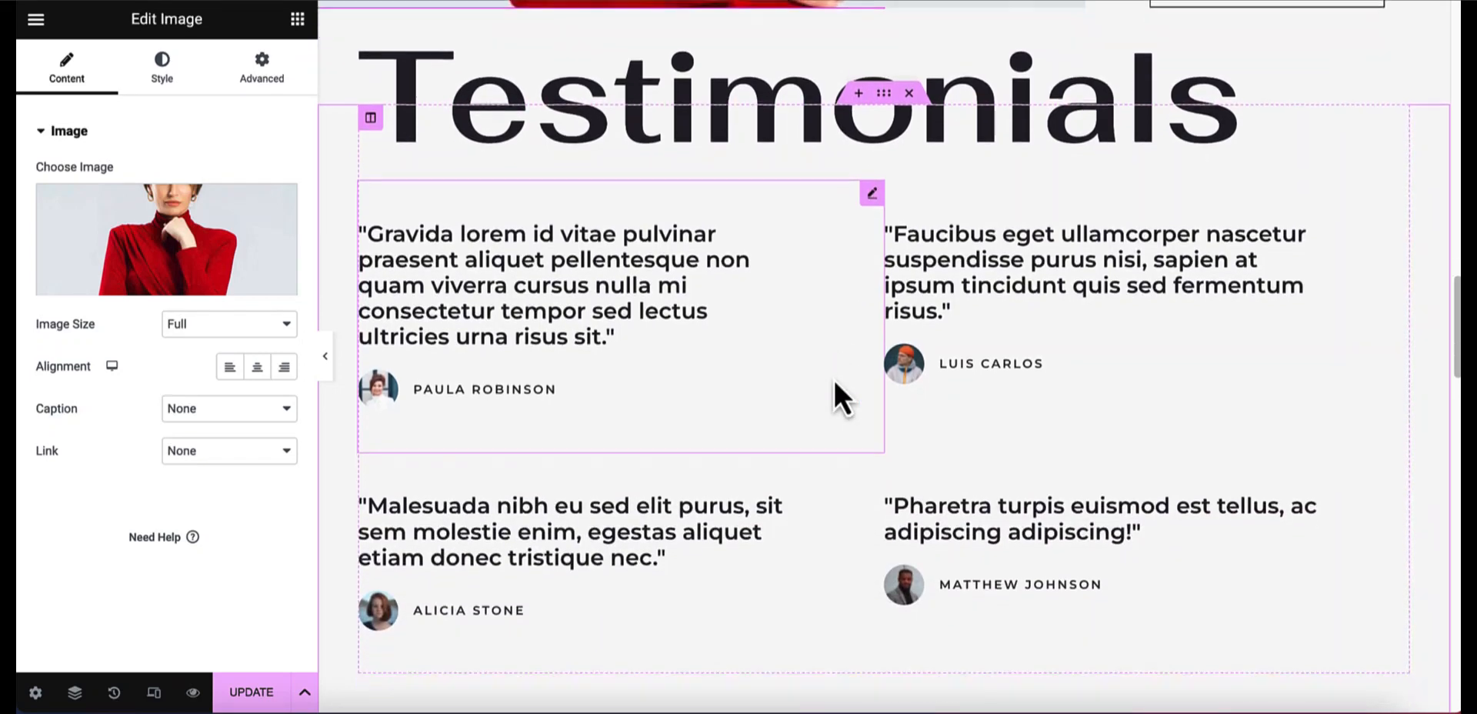
left_click(652, 318)
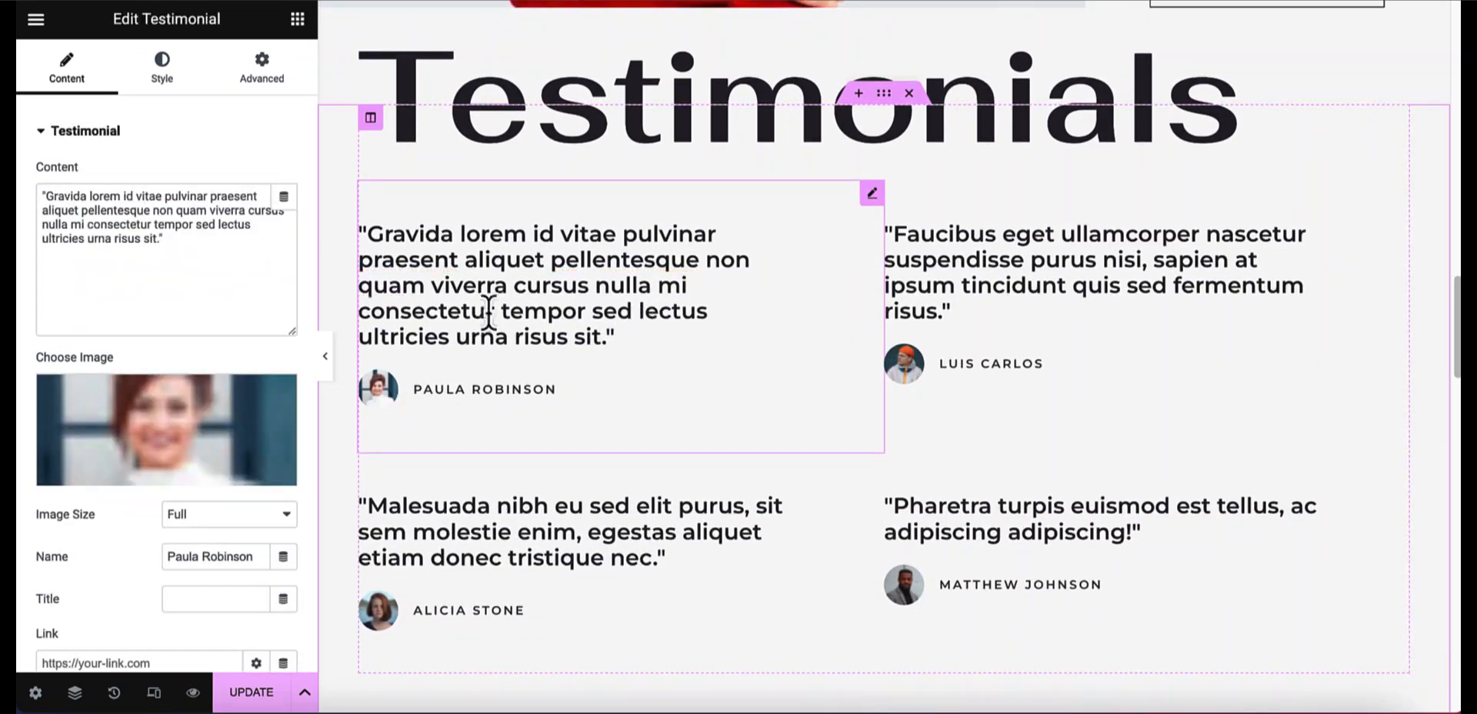
scroll(907, 389, "down", 8)
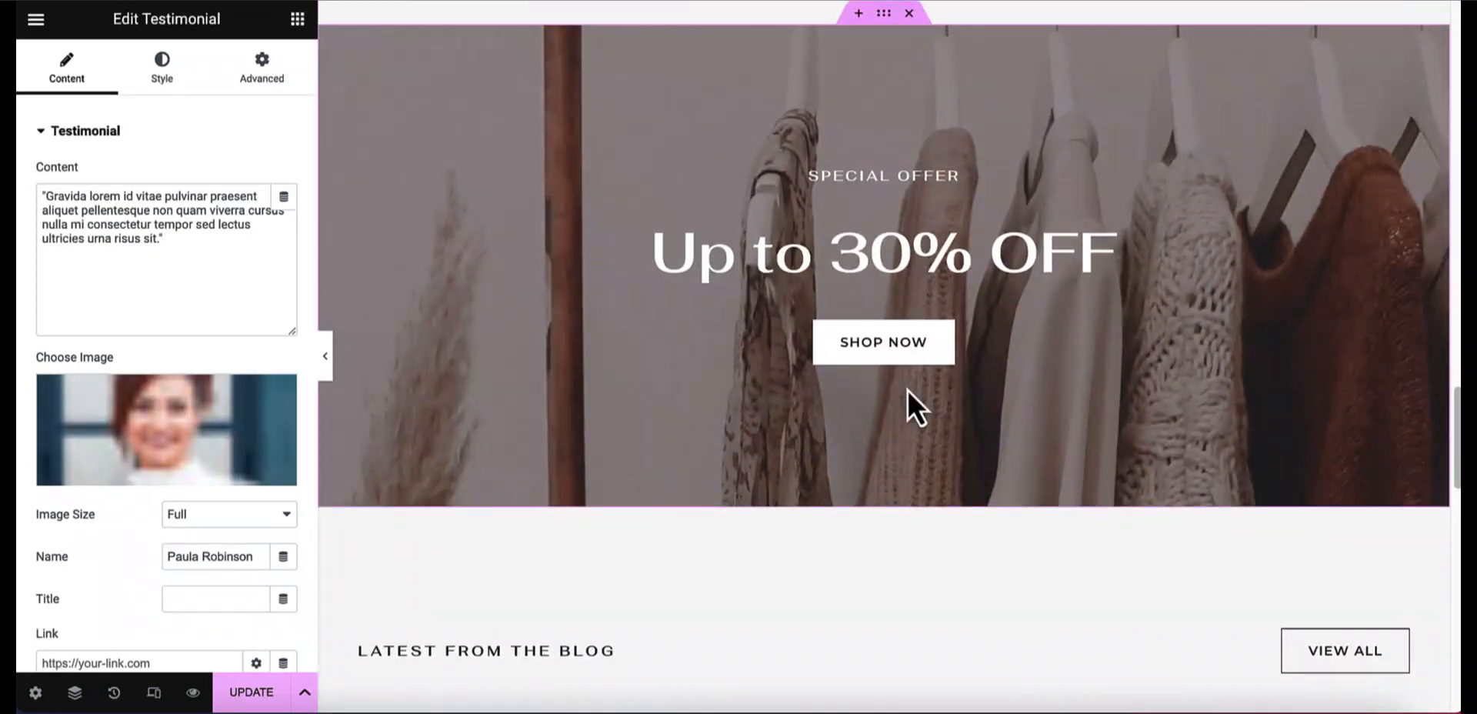
scroll(907, 389, "down", 2)
scroll(907, 390, "down", 4)
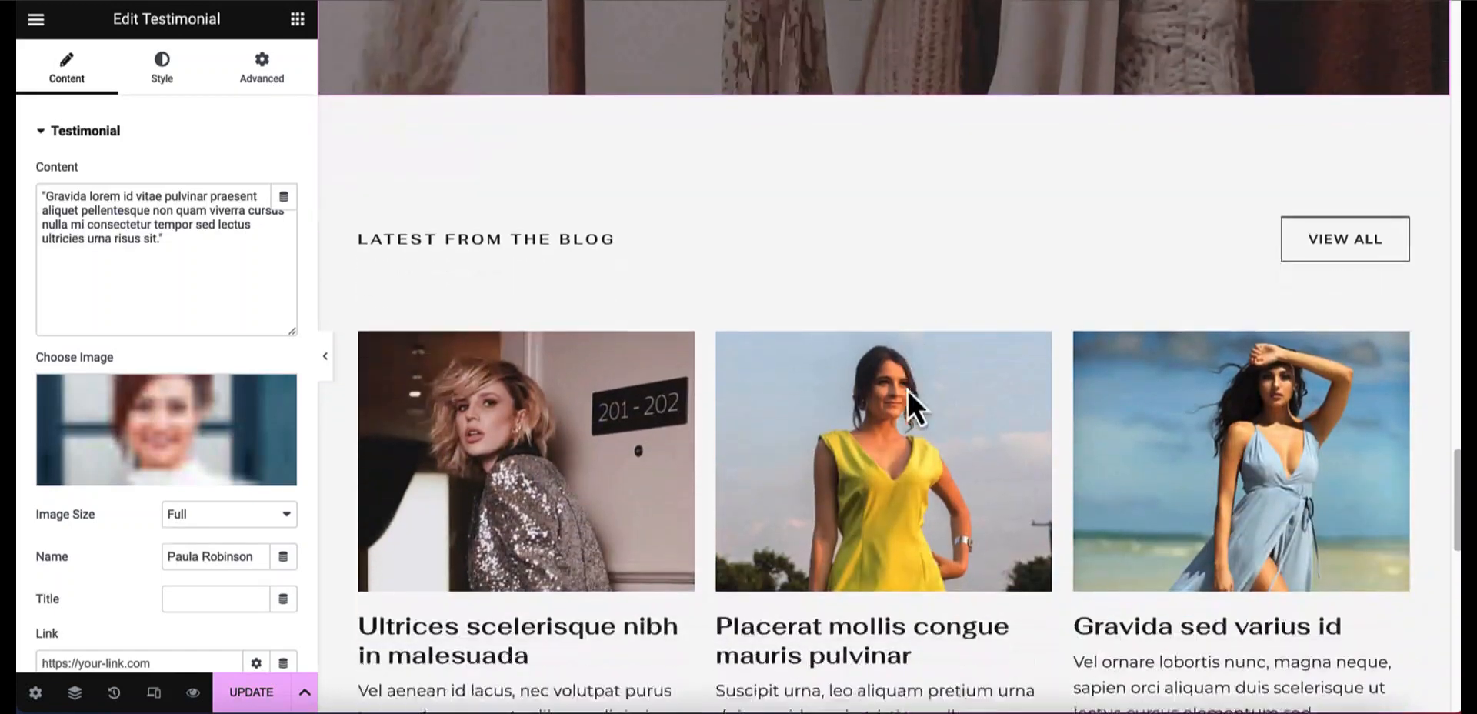
scroll(907, 390, "down", 6)
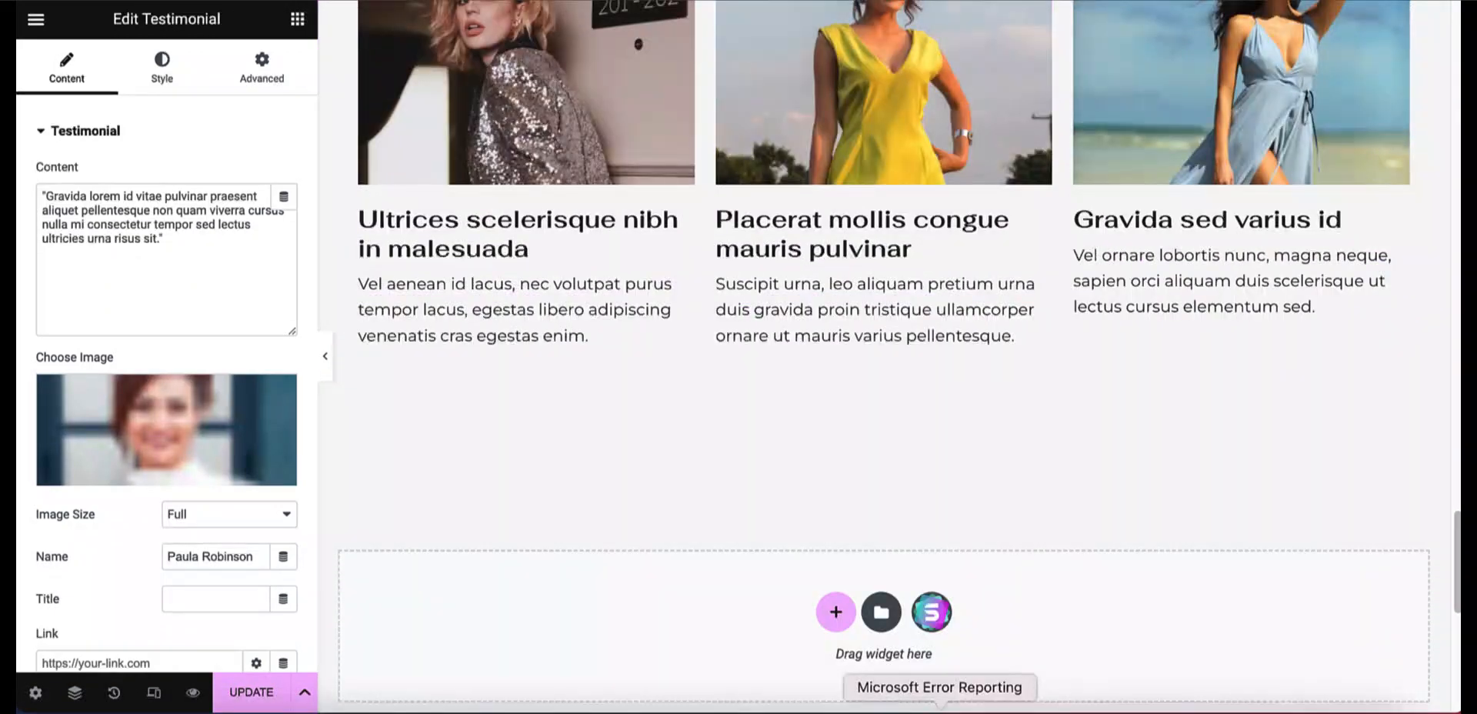
scroll(746, 348, "up", 10)
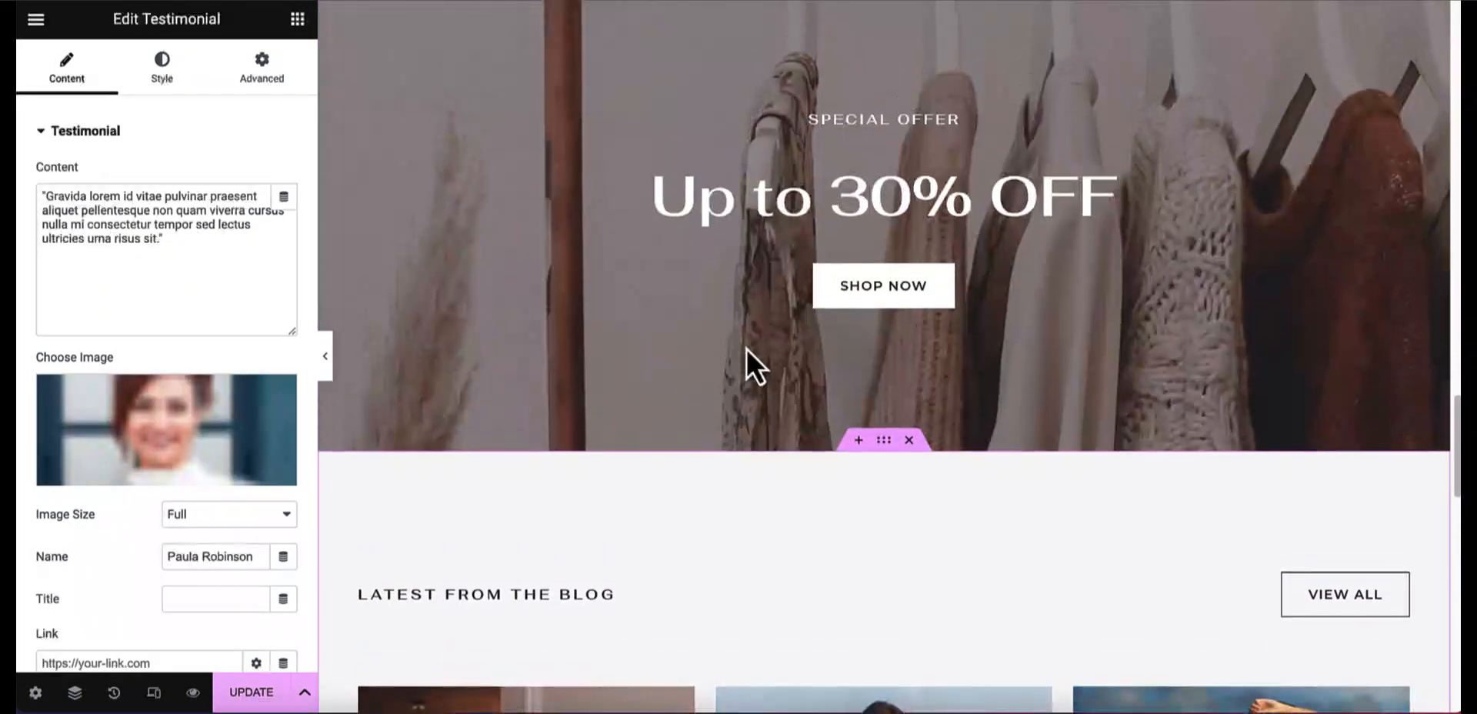
scroll(746, 348, "up", 10)
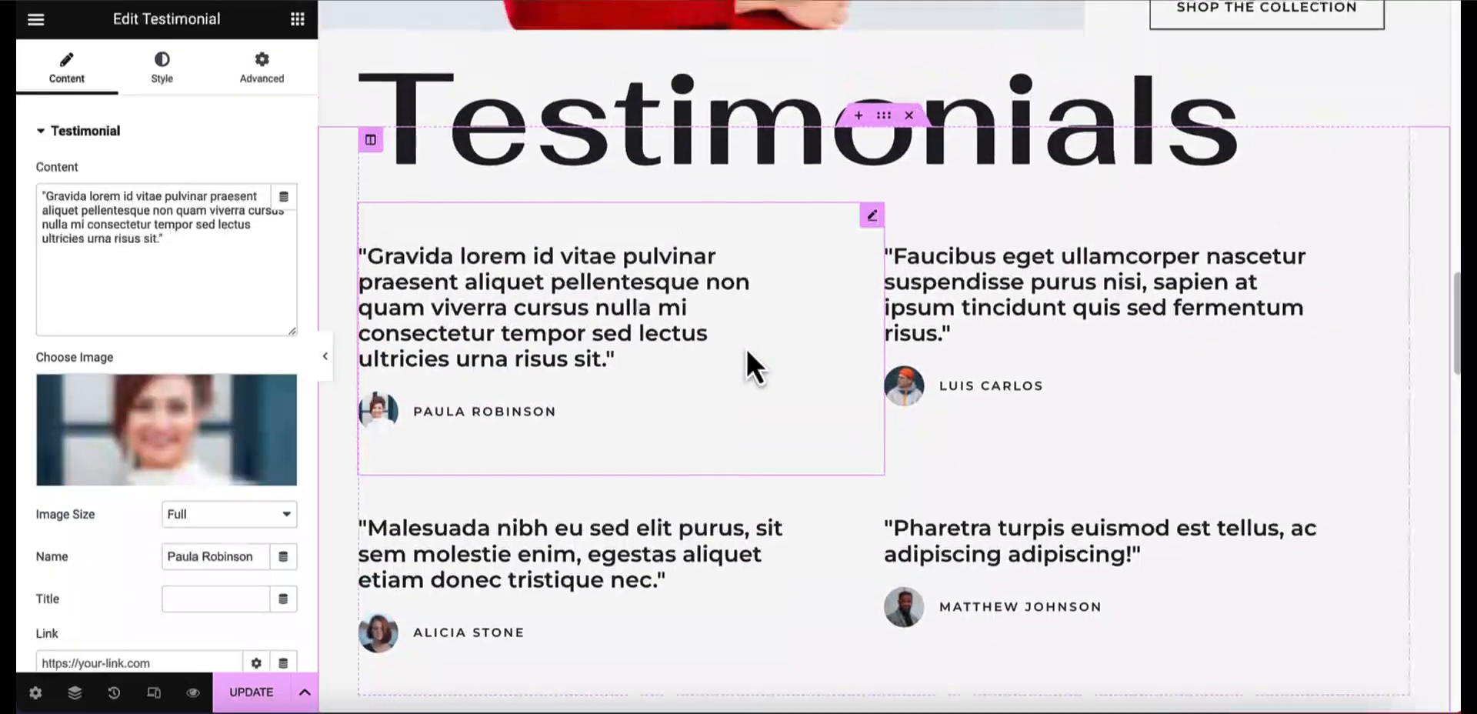
scroll(746, 348, "up", 3)
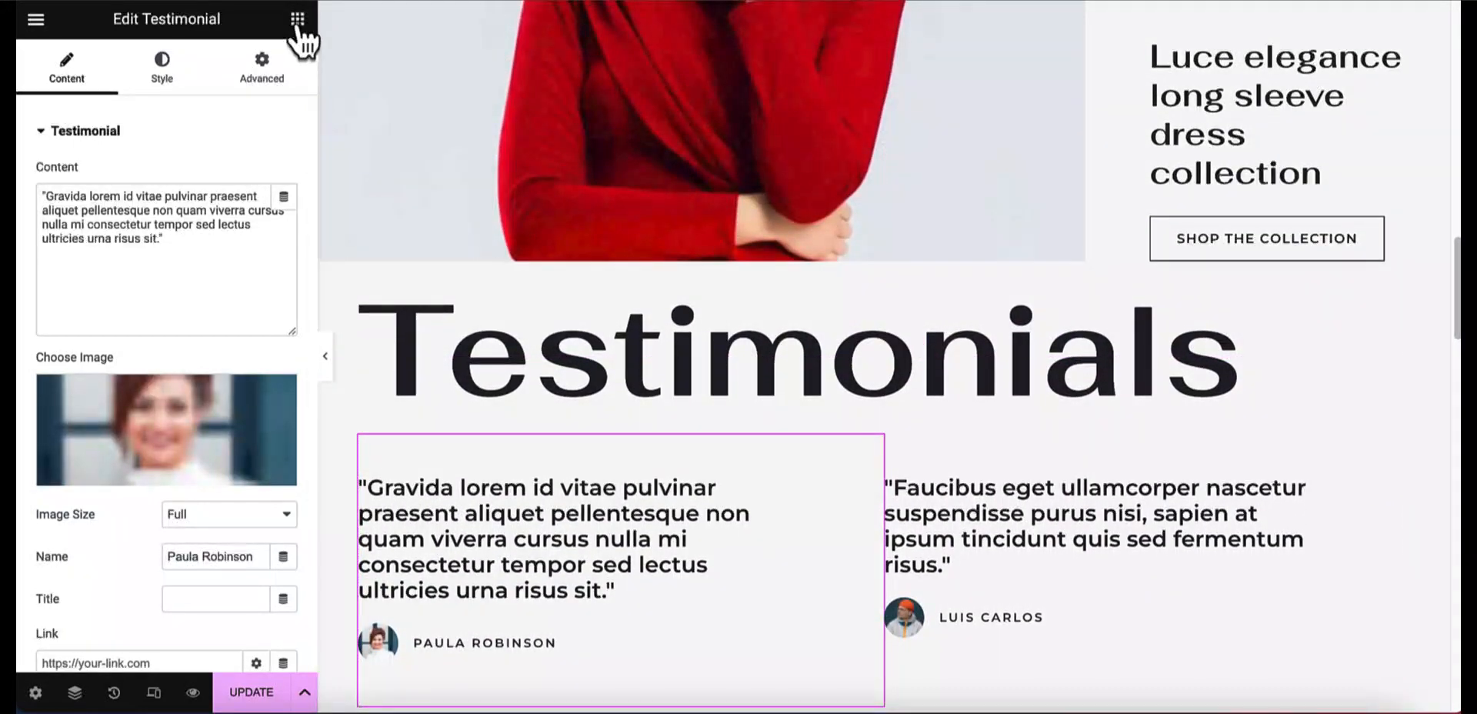
Step: Add a Heading widget directly above the Testimonials title
left_click(298, 23)
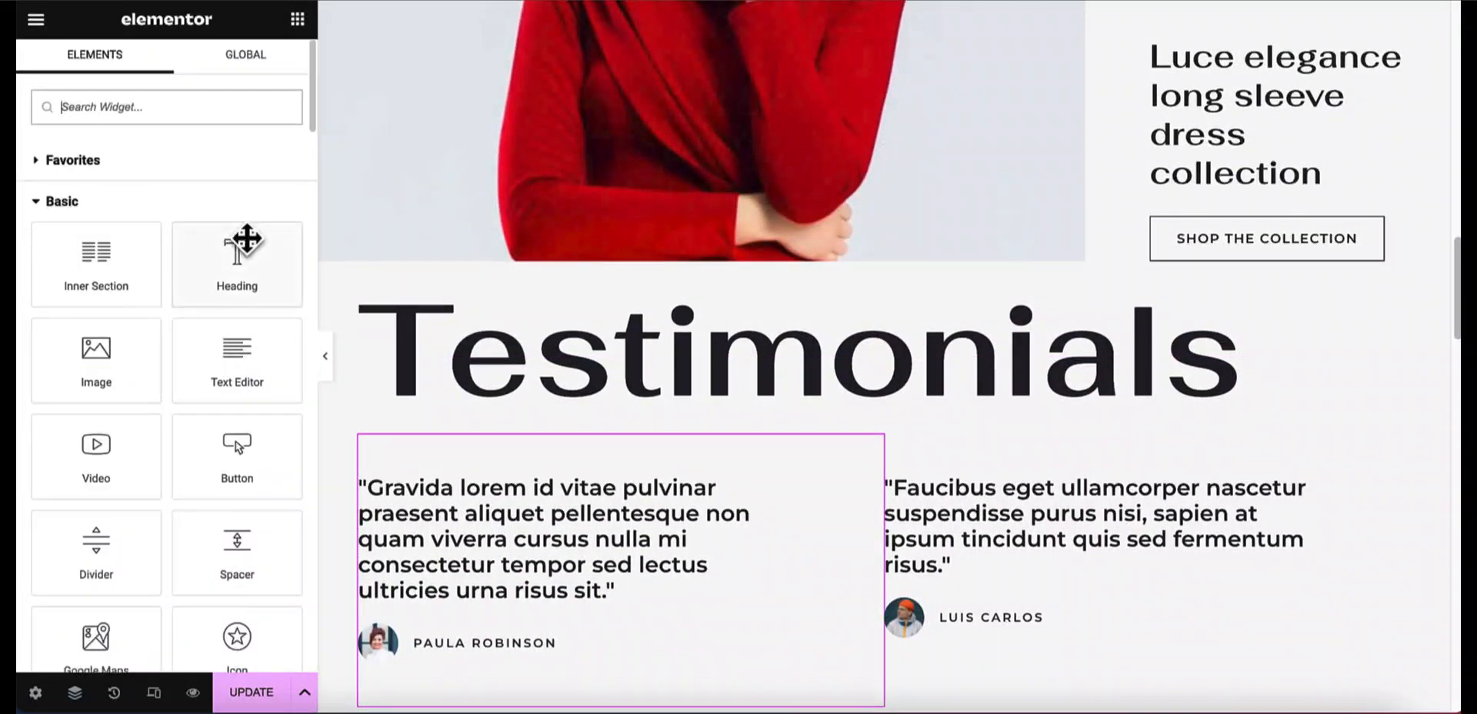
scroll(190, 294, "down", 2)
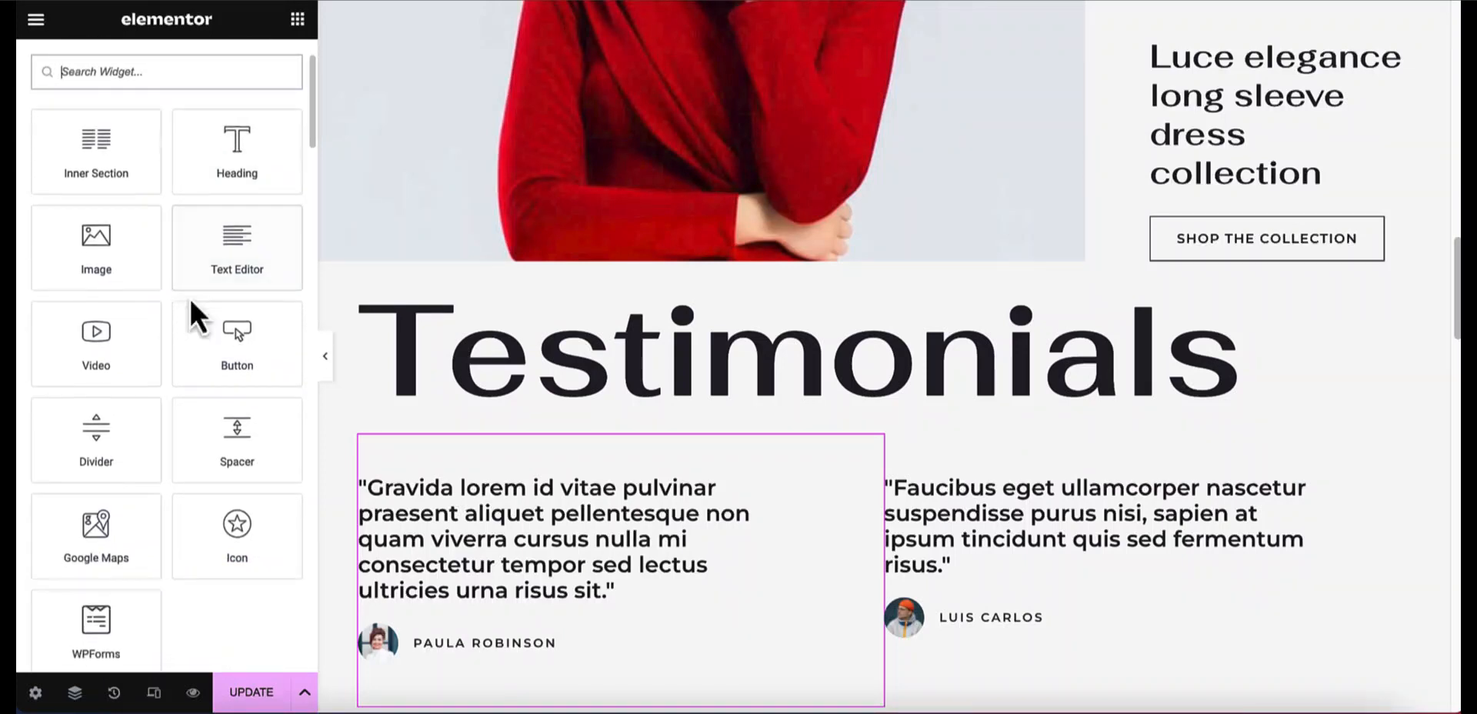
scroll(189, 297, "down", 1)
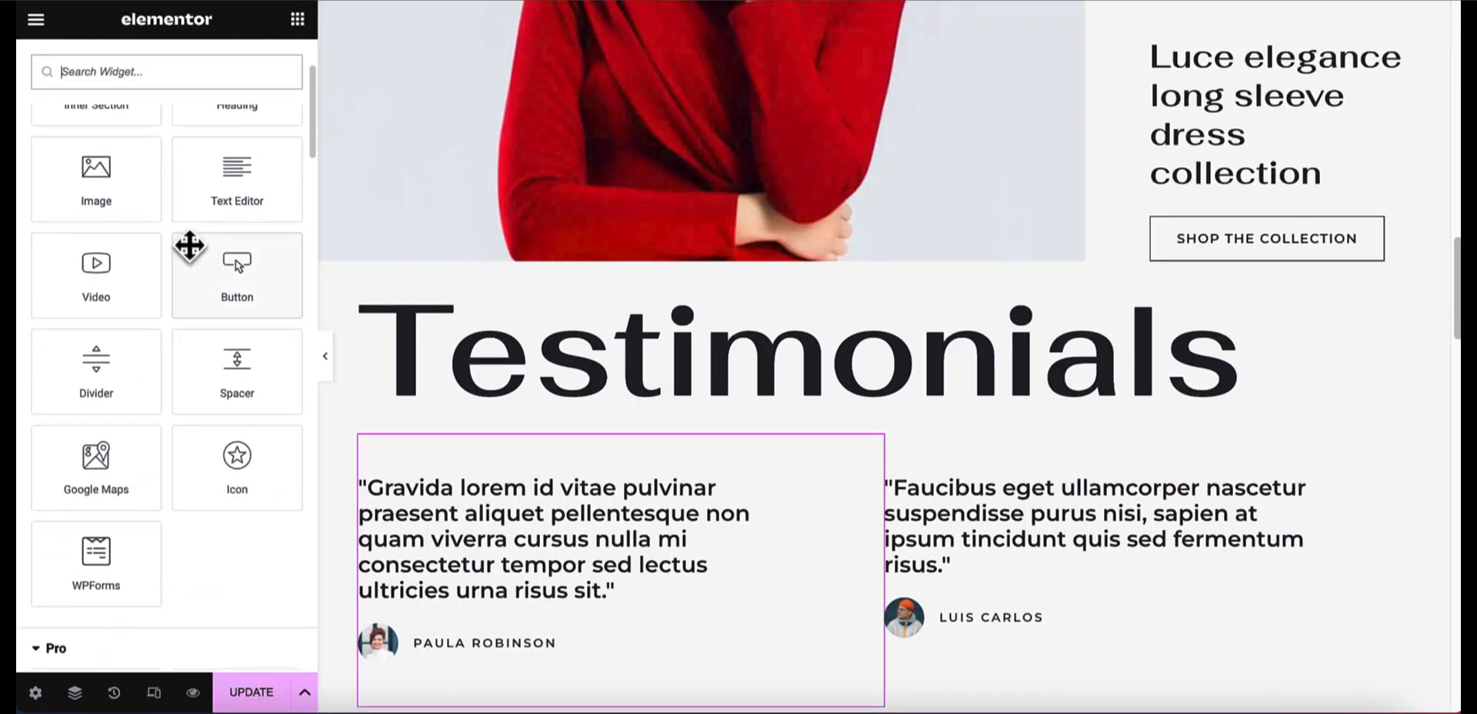
scroll(154, 215, "up", 3)
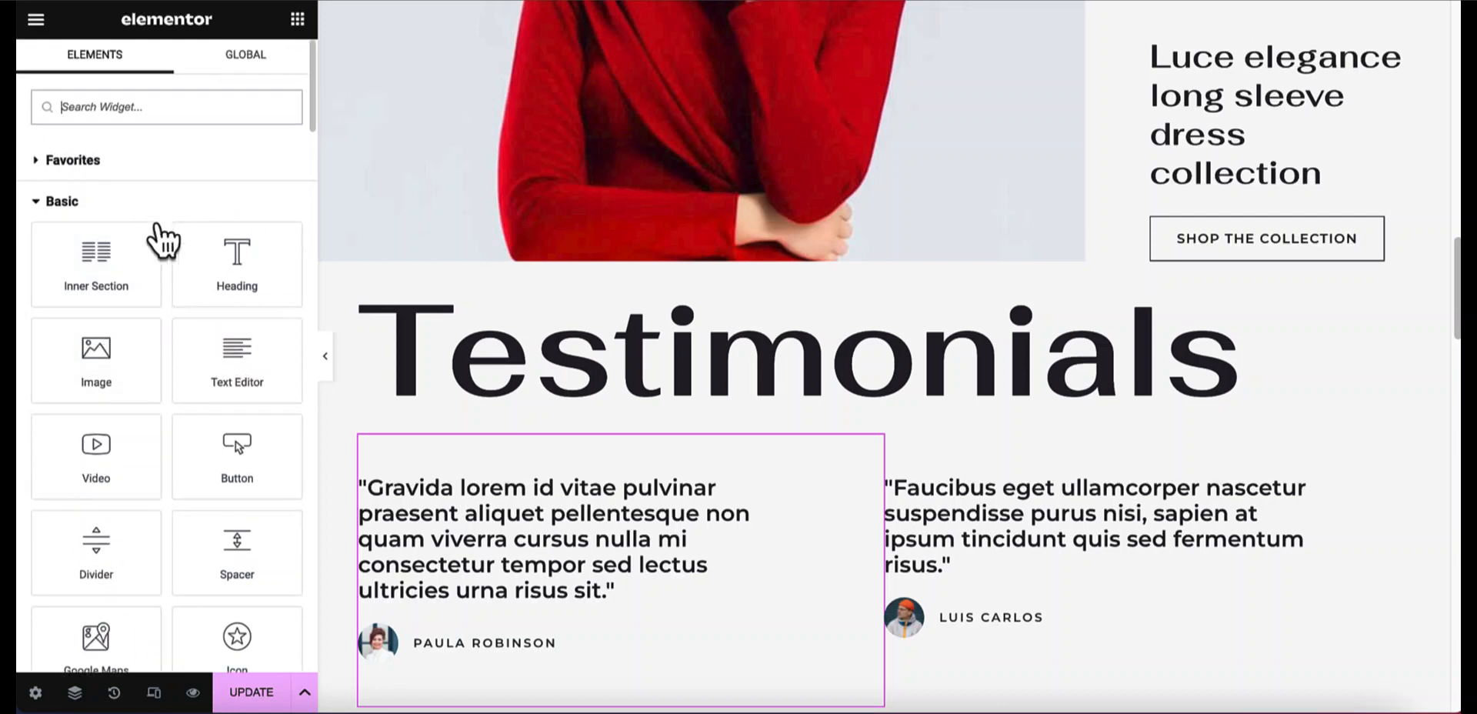
left_click(234, 261)
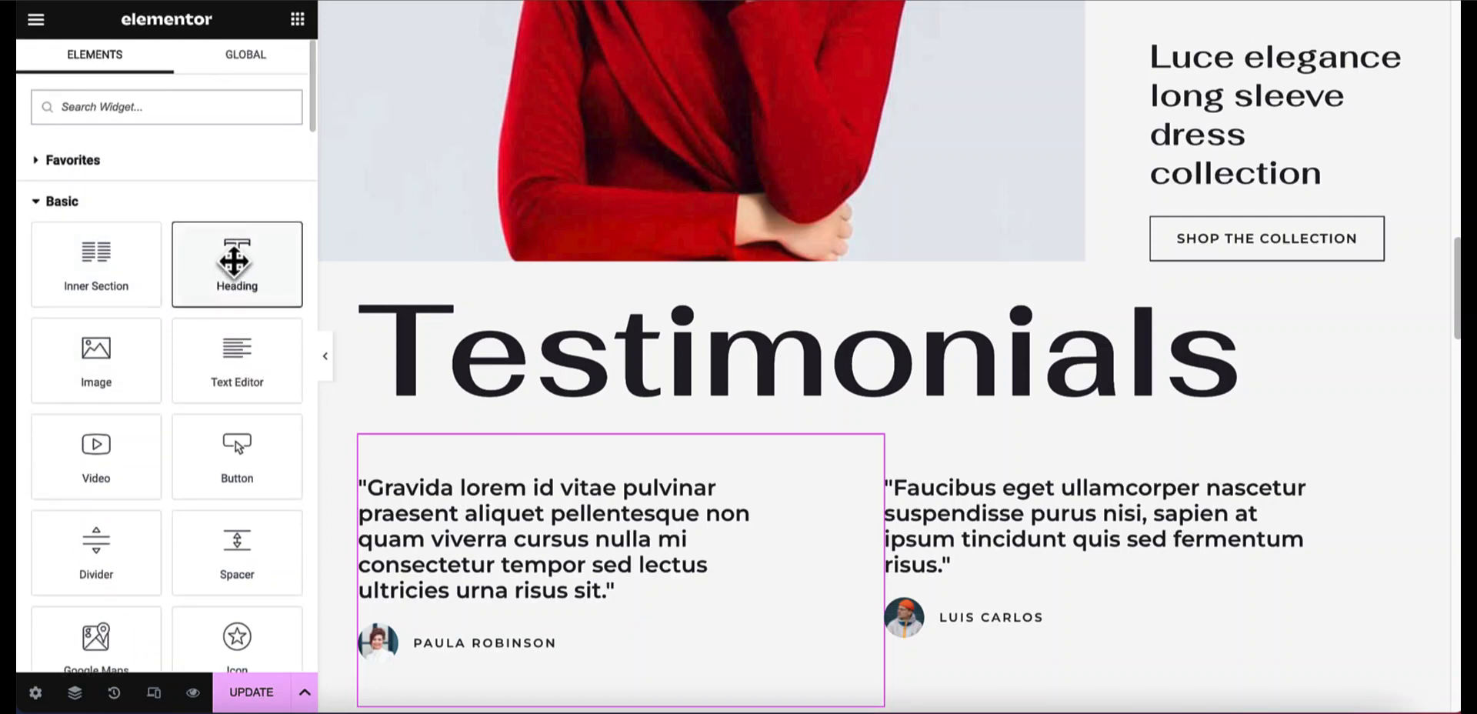
left_click_drag(234, 262, 718, 306)
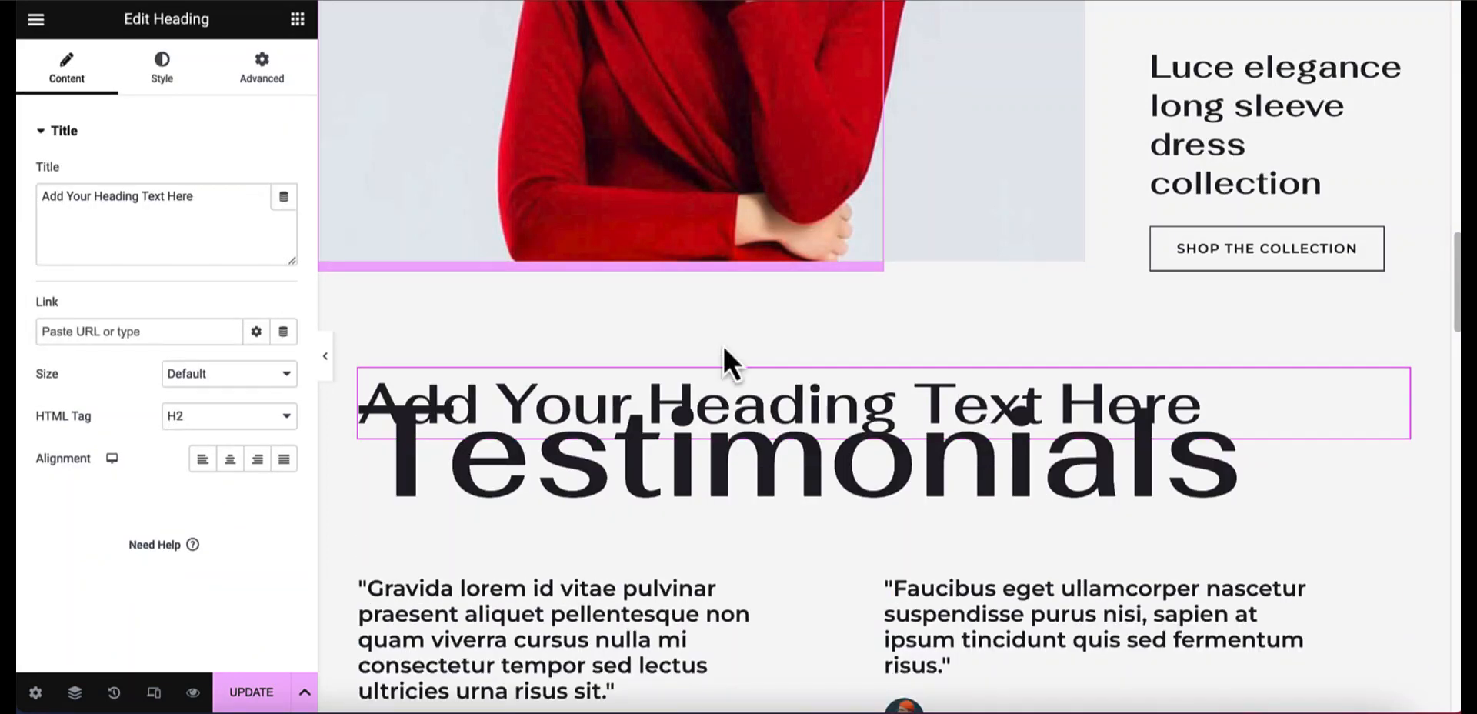
Step: Insert a Spacer widget between the newly added heading and the Testimonials title
left_click(297, 19)
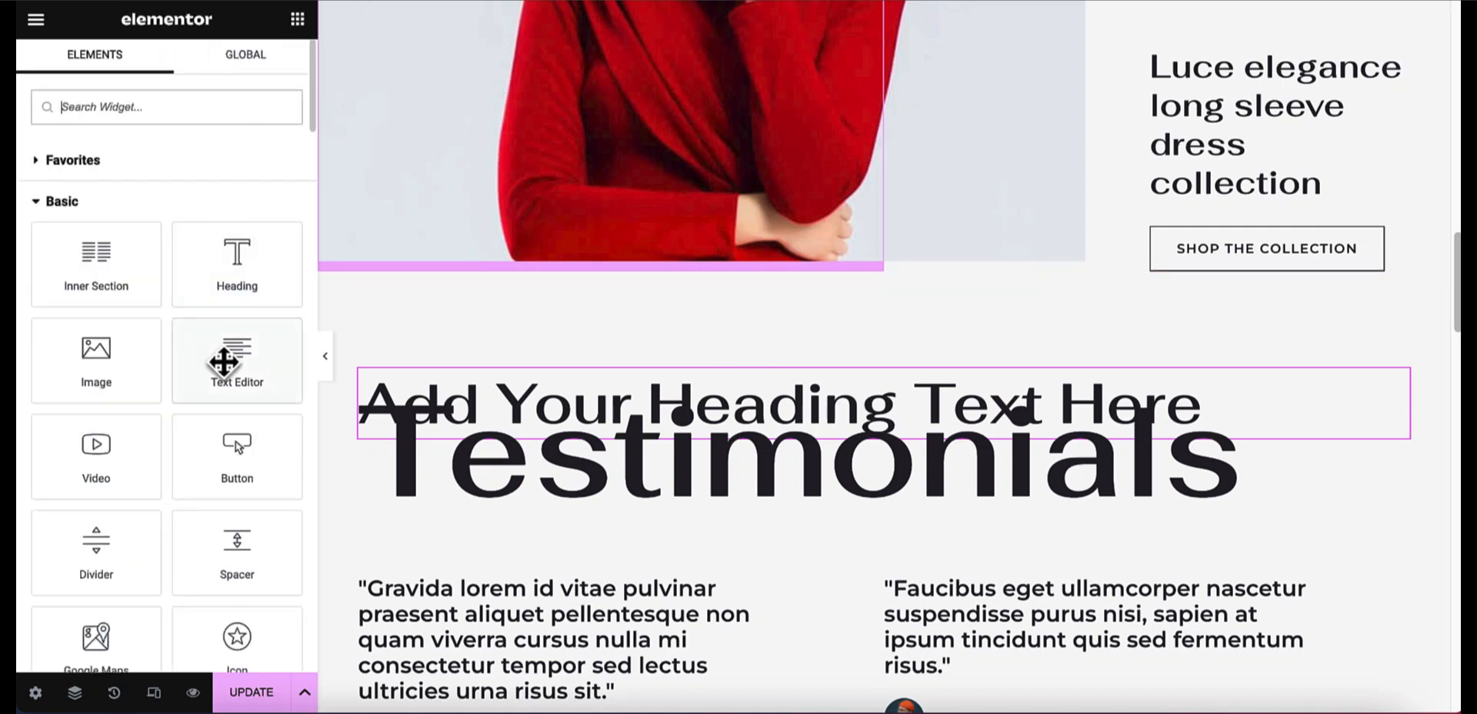
scroll(223, 362, "down", 3)
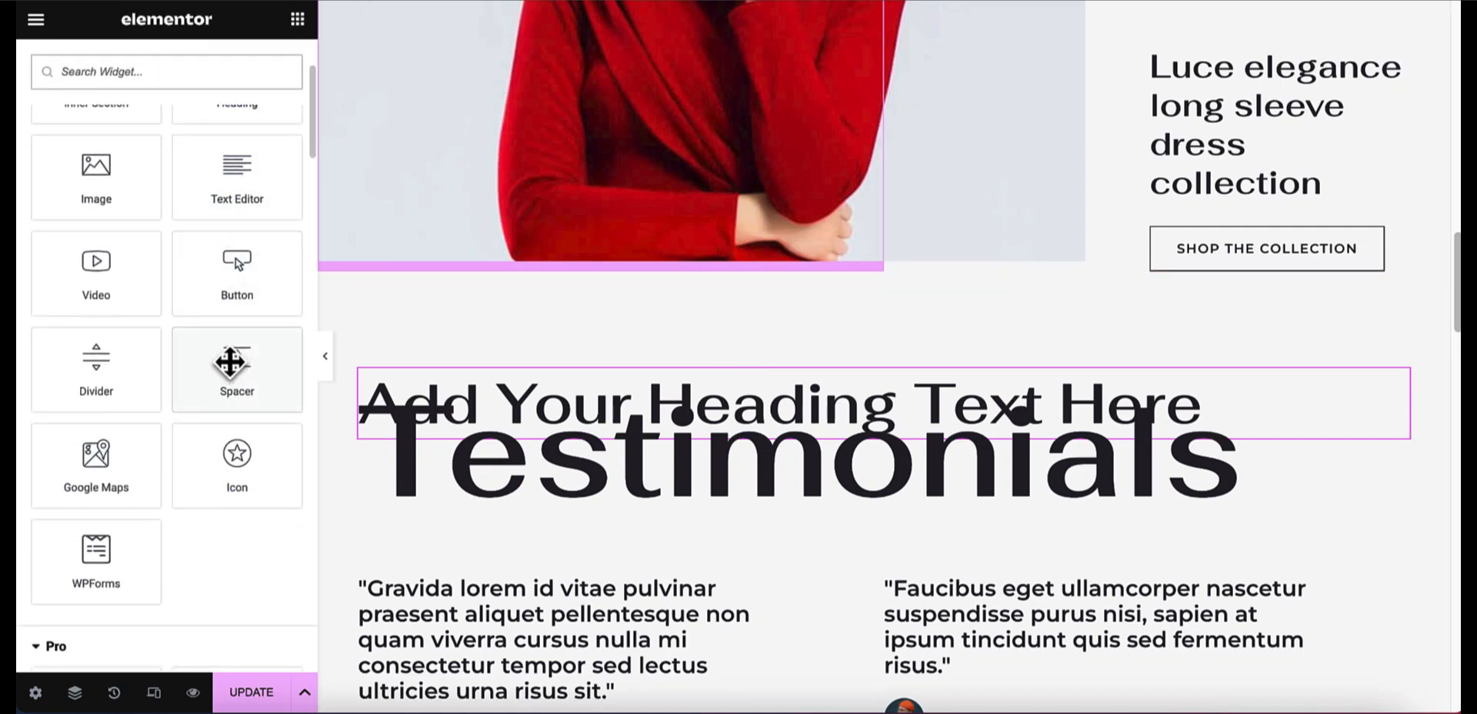
left_click_drag(230, 361, 657, 428)
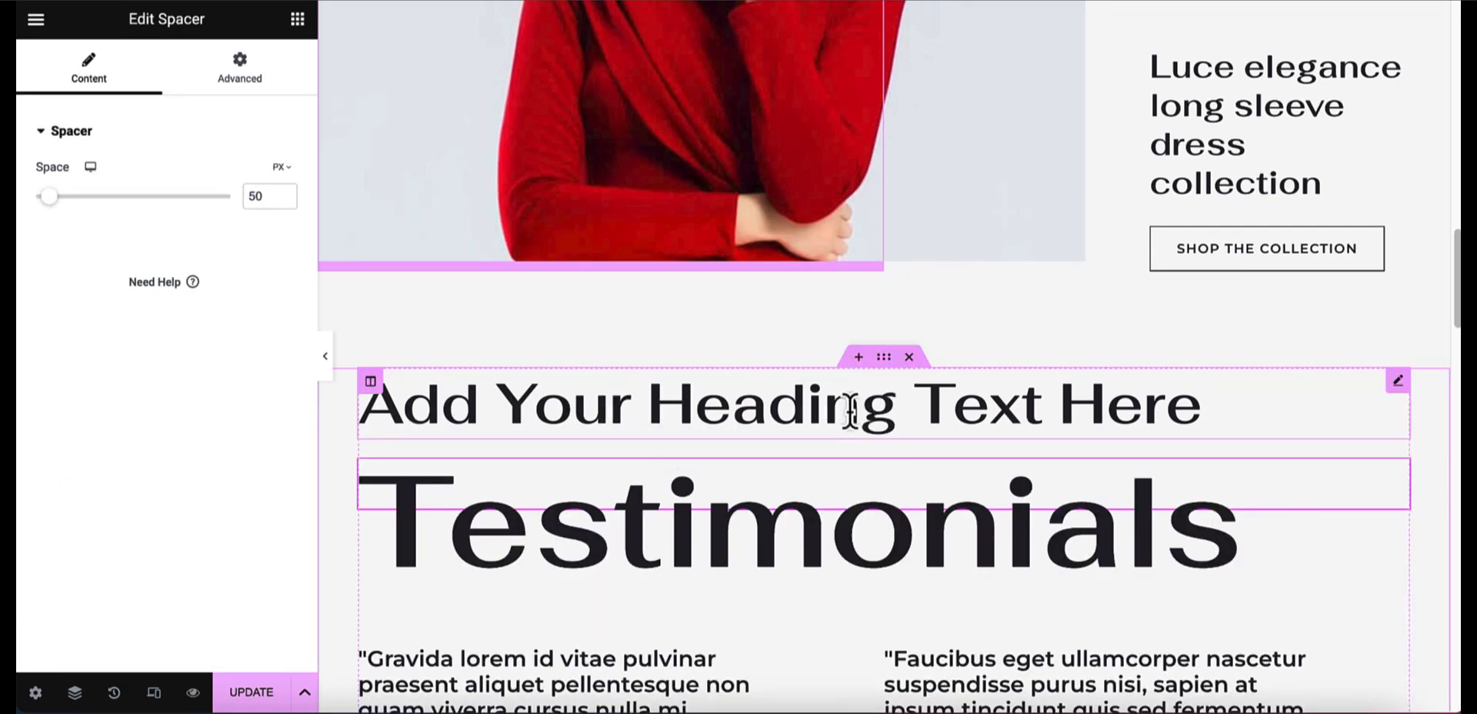
scroll(849, 412, "up", 1)
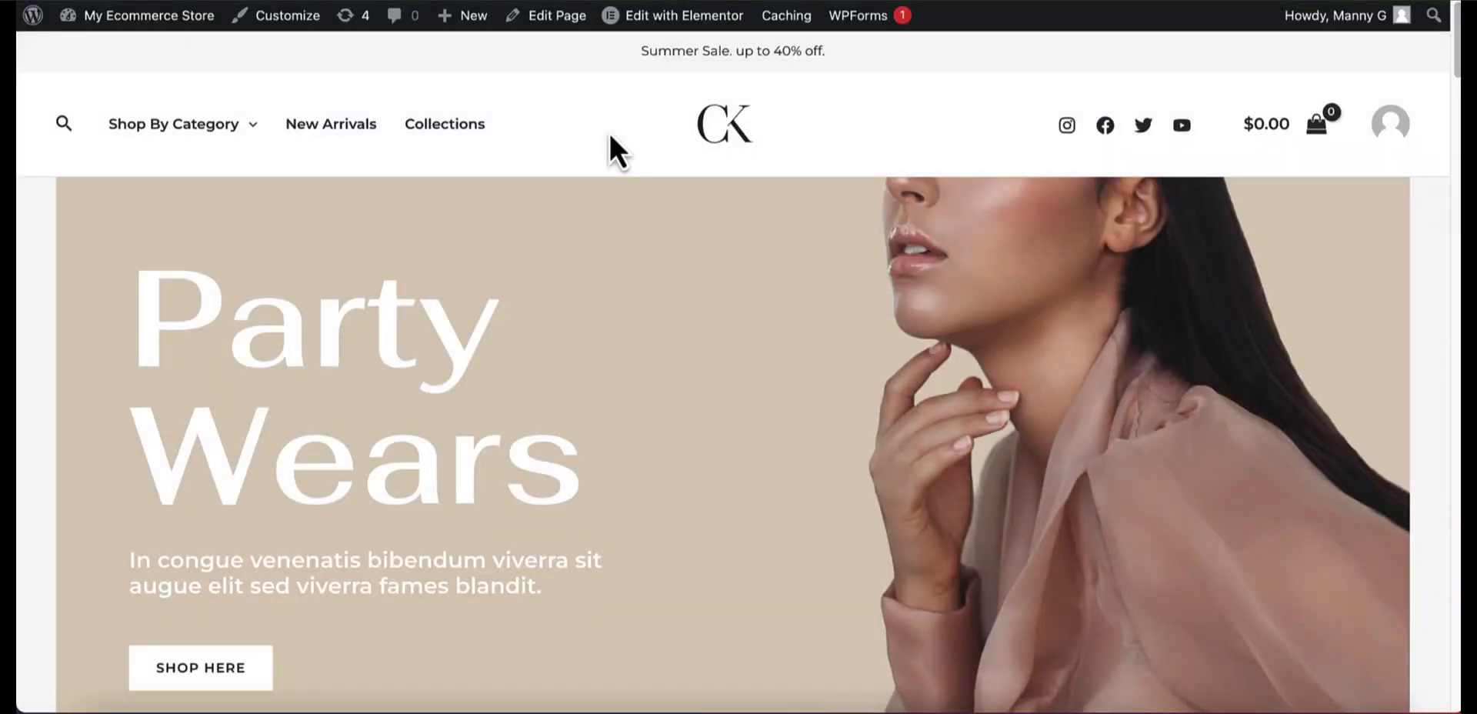
Step: Review the live home page from the Party Wears banner down to the New Arrivals block
scroll(610, 130, "down", 4)
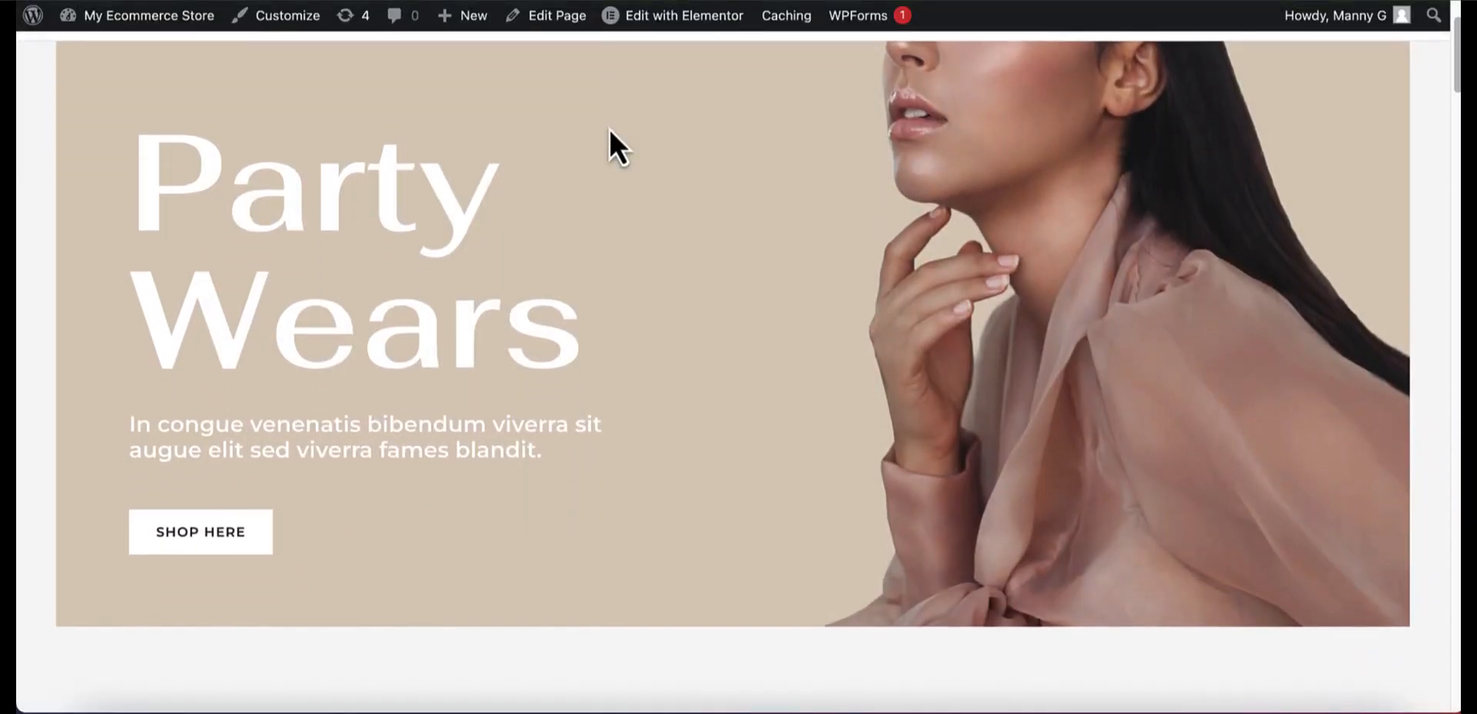
scroll(609, 130, "down", 6)
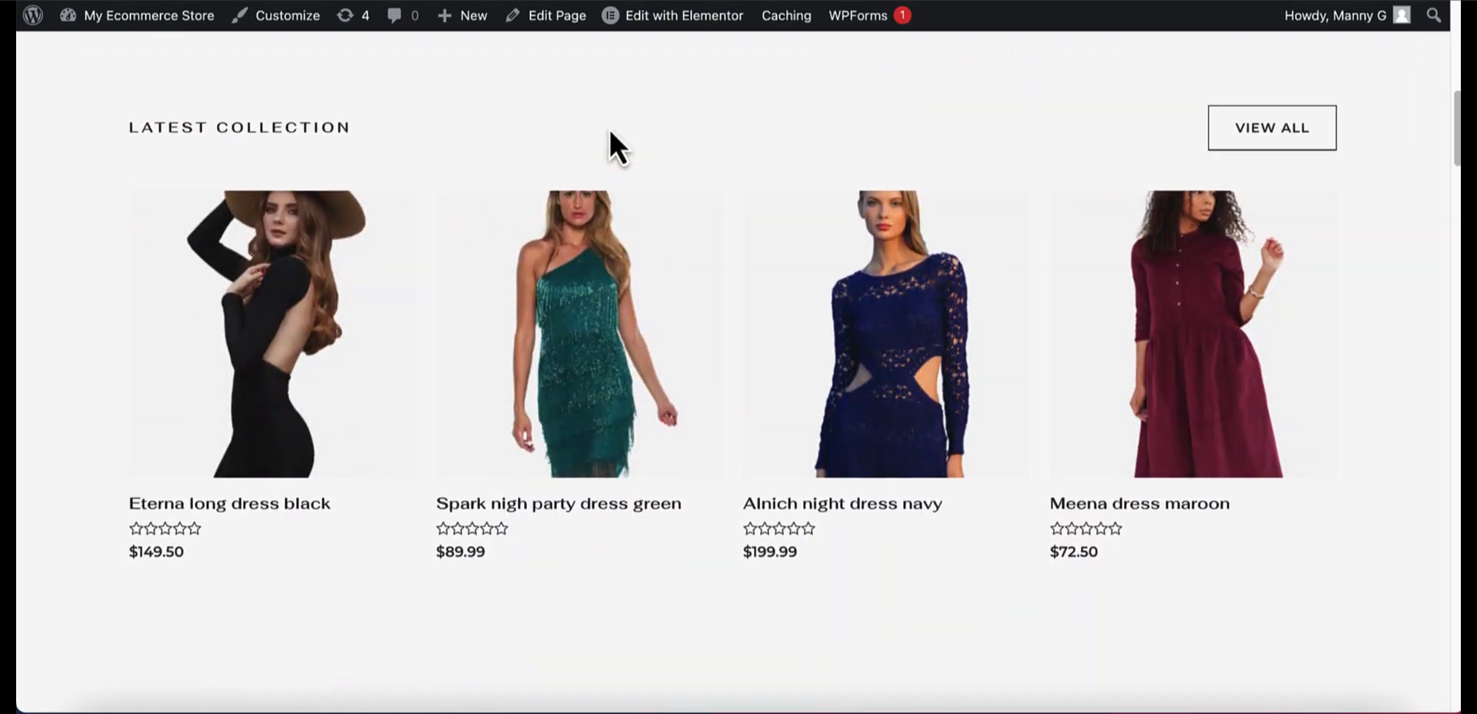
scroll(609, 131, "down", 7)
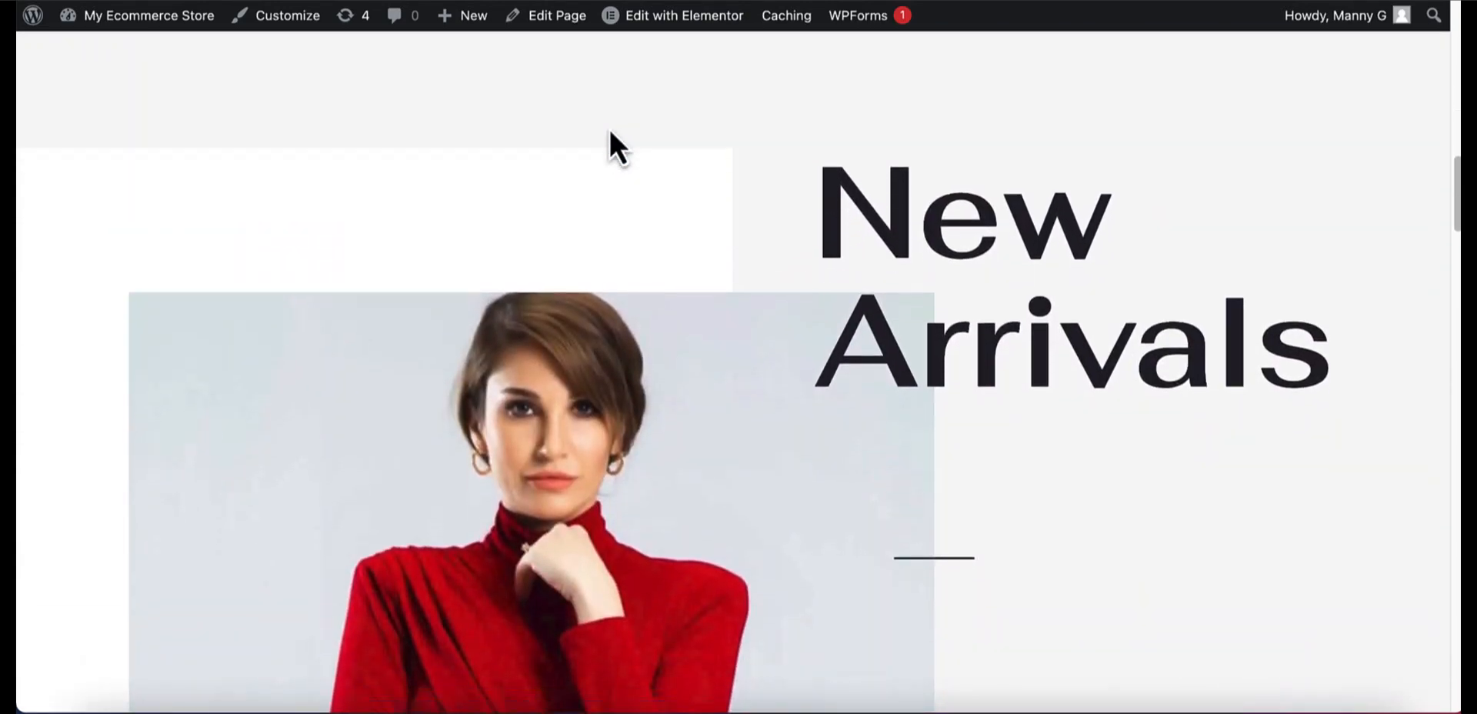
scroll(610, 131, "up", 3)
scroll(610, 129, "up", 5)
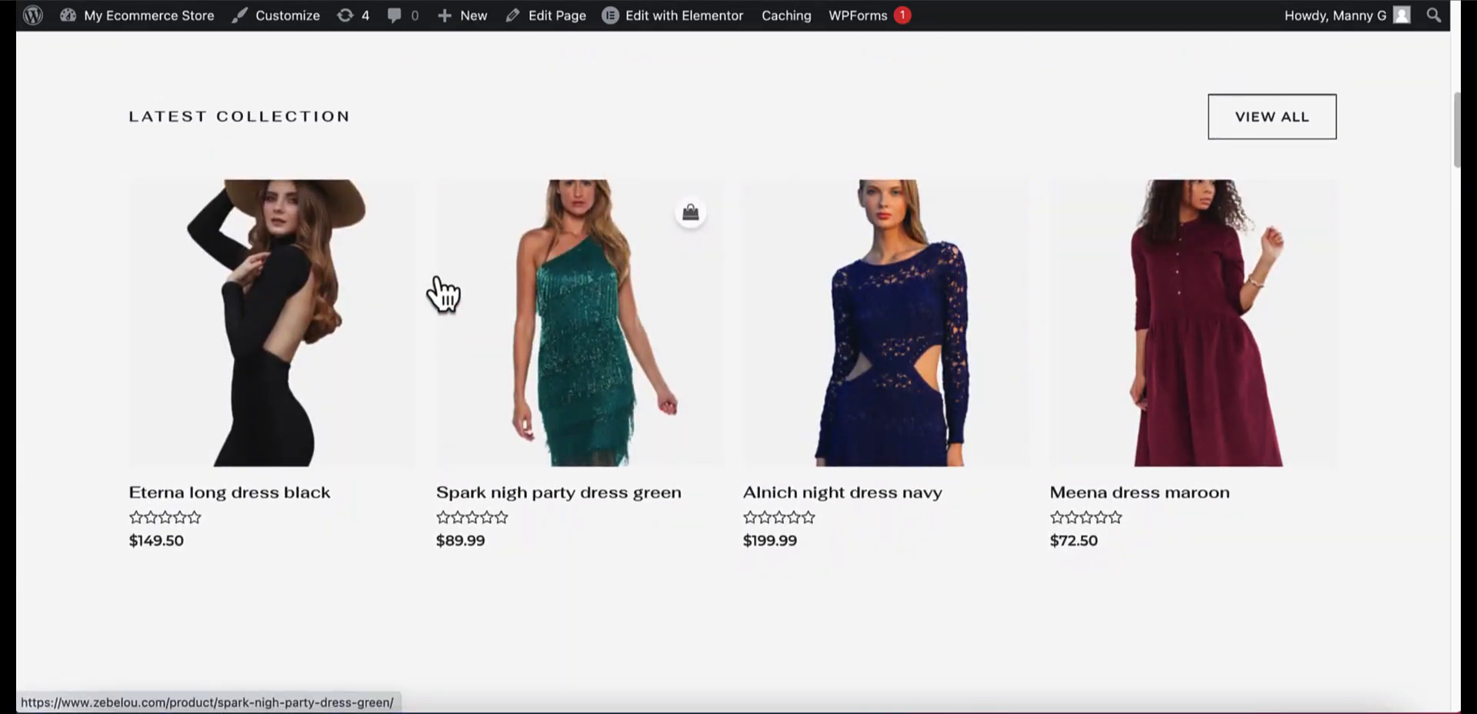
scroll(443, 294, "up", 7)
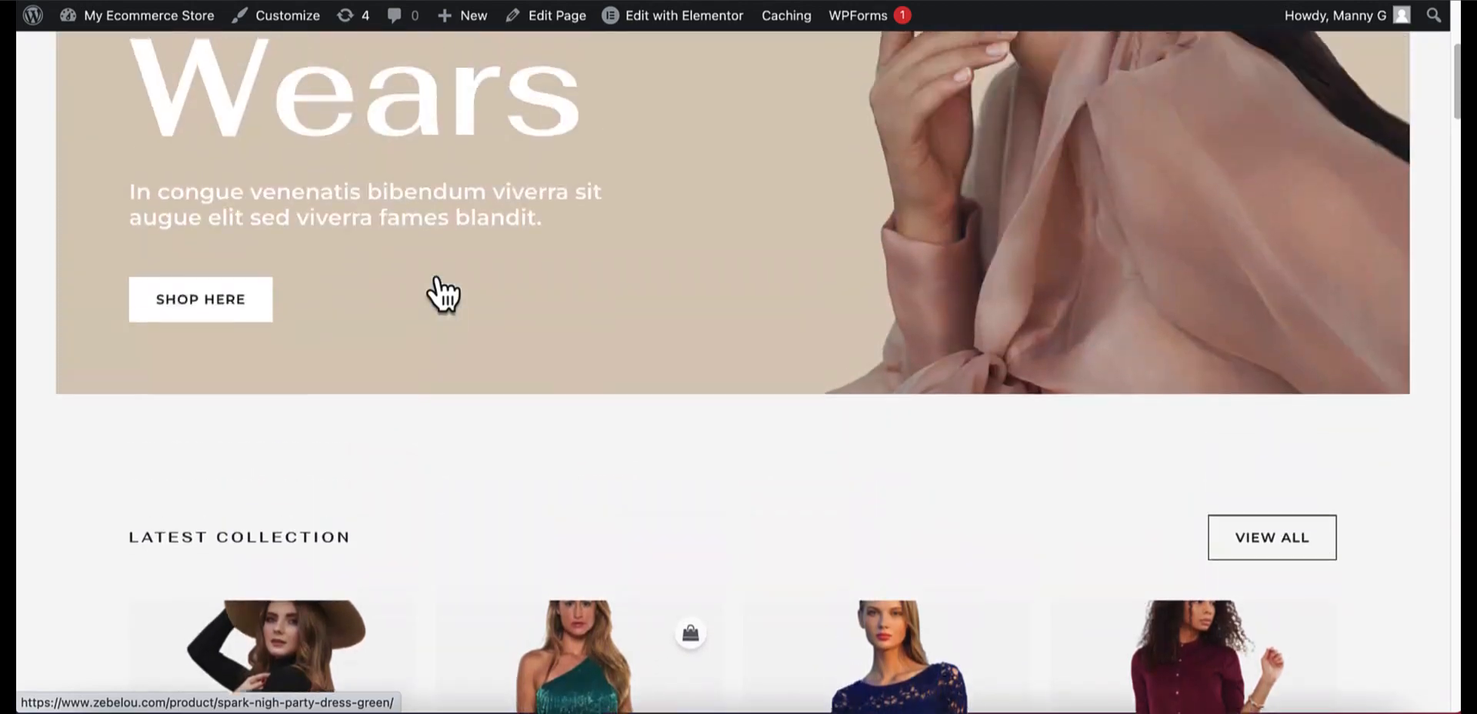
scroll(442, 294, "up", 3)
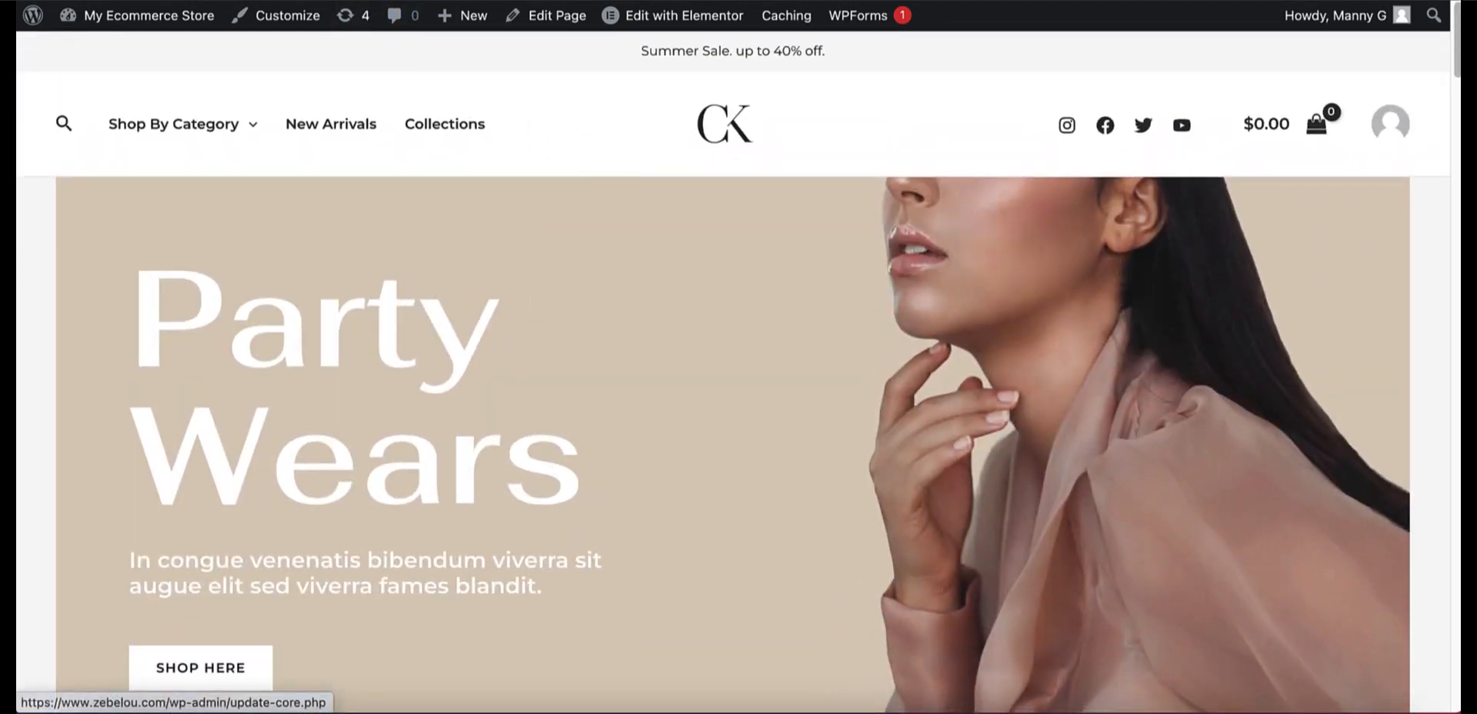
Step: Switch to the WordPress dashboard and open the list of all store products
left_click(416, 2)
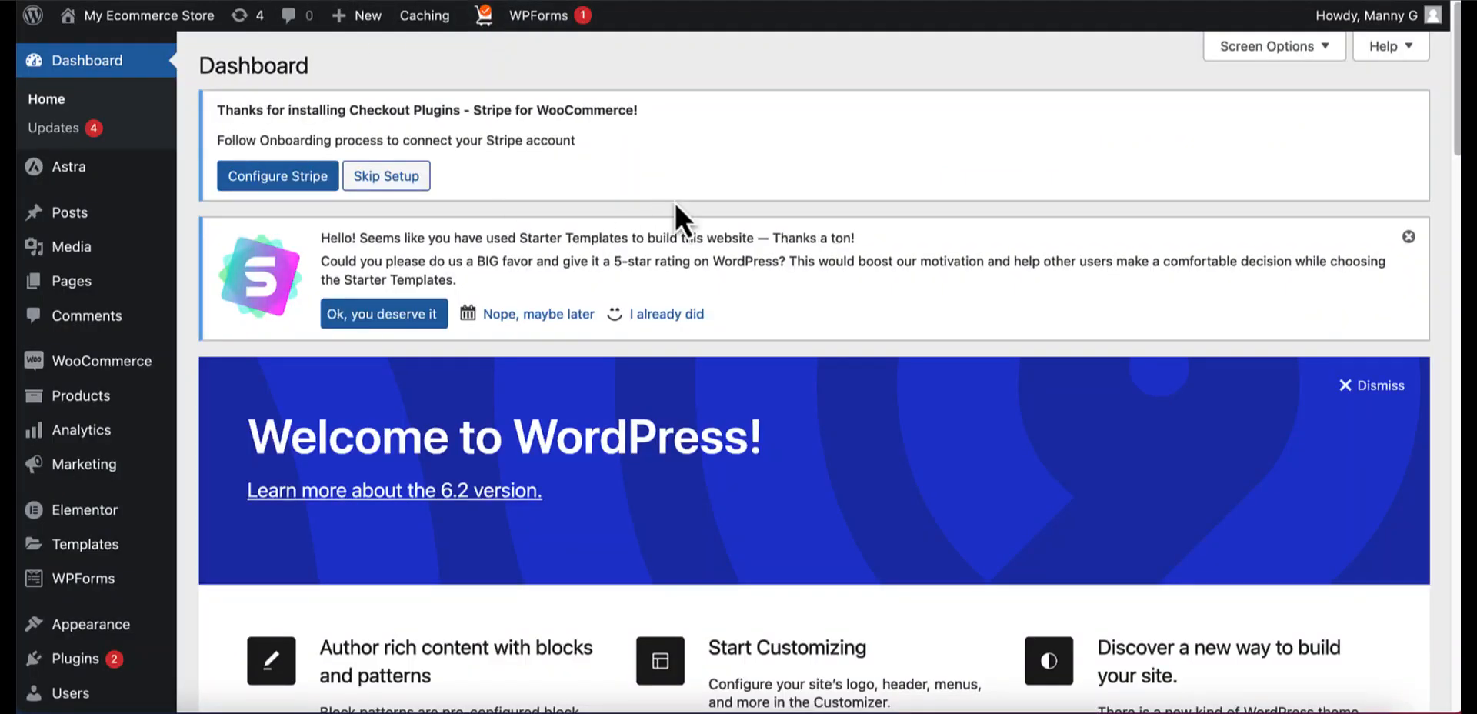
scroll(675, 202, "down", 1)
mouse_move(66, 408)
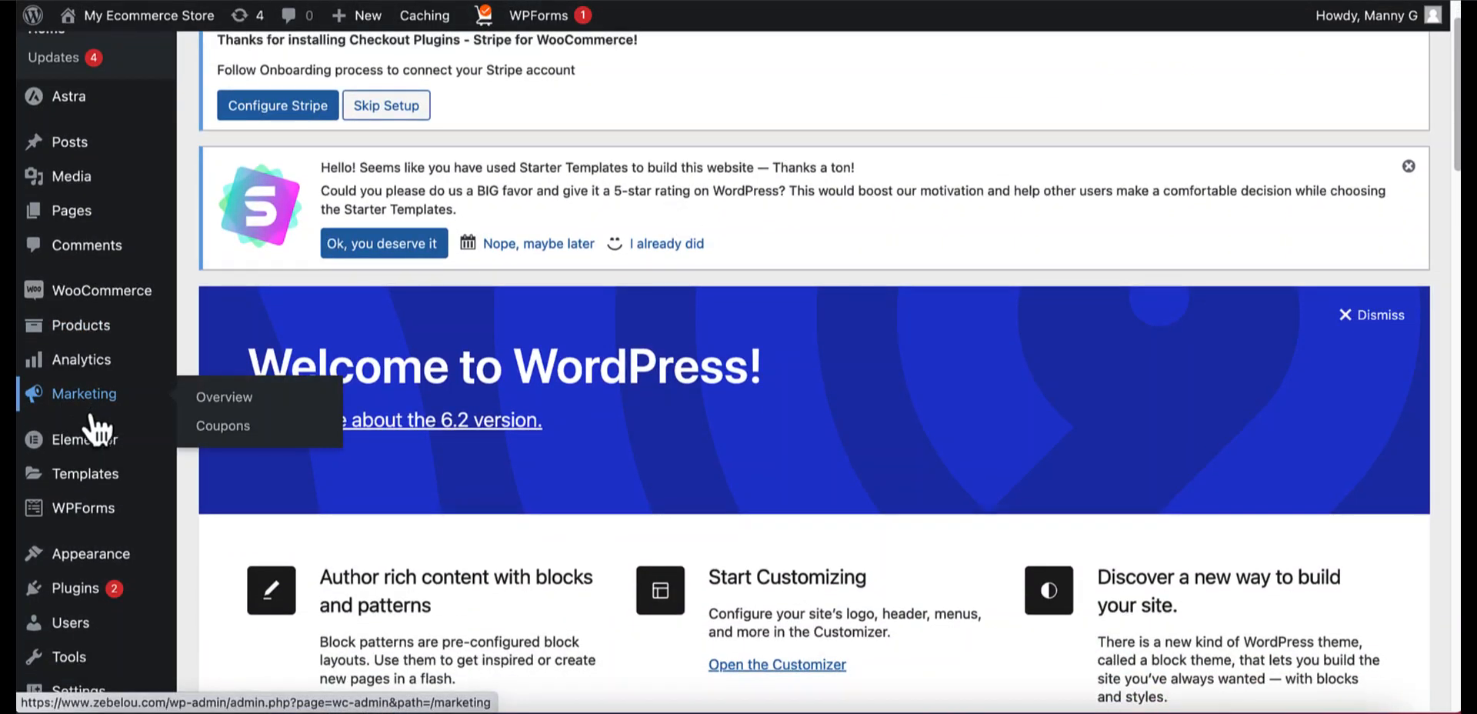
mouse_move(93, 447)
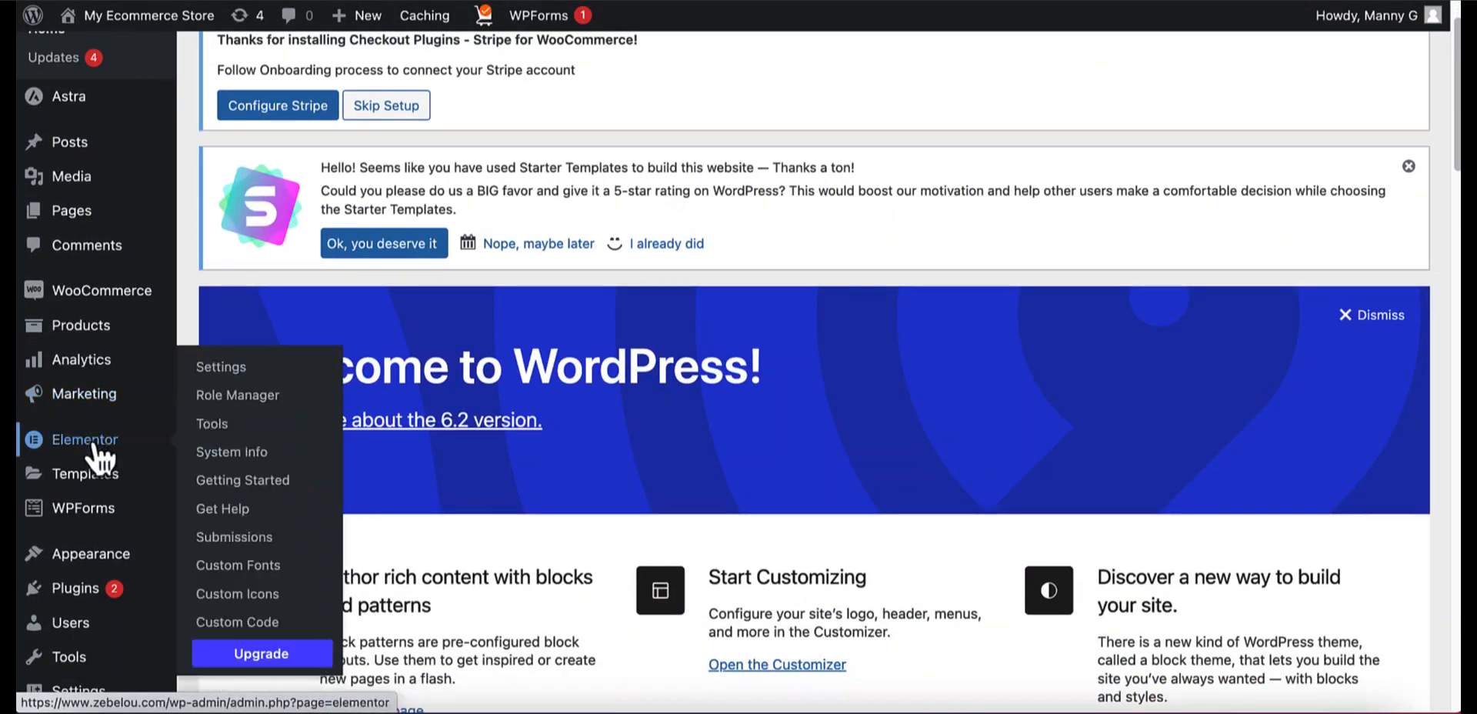
left_click(87, 335)
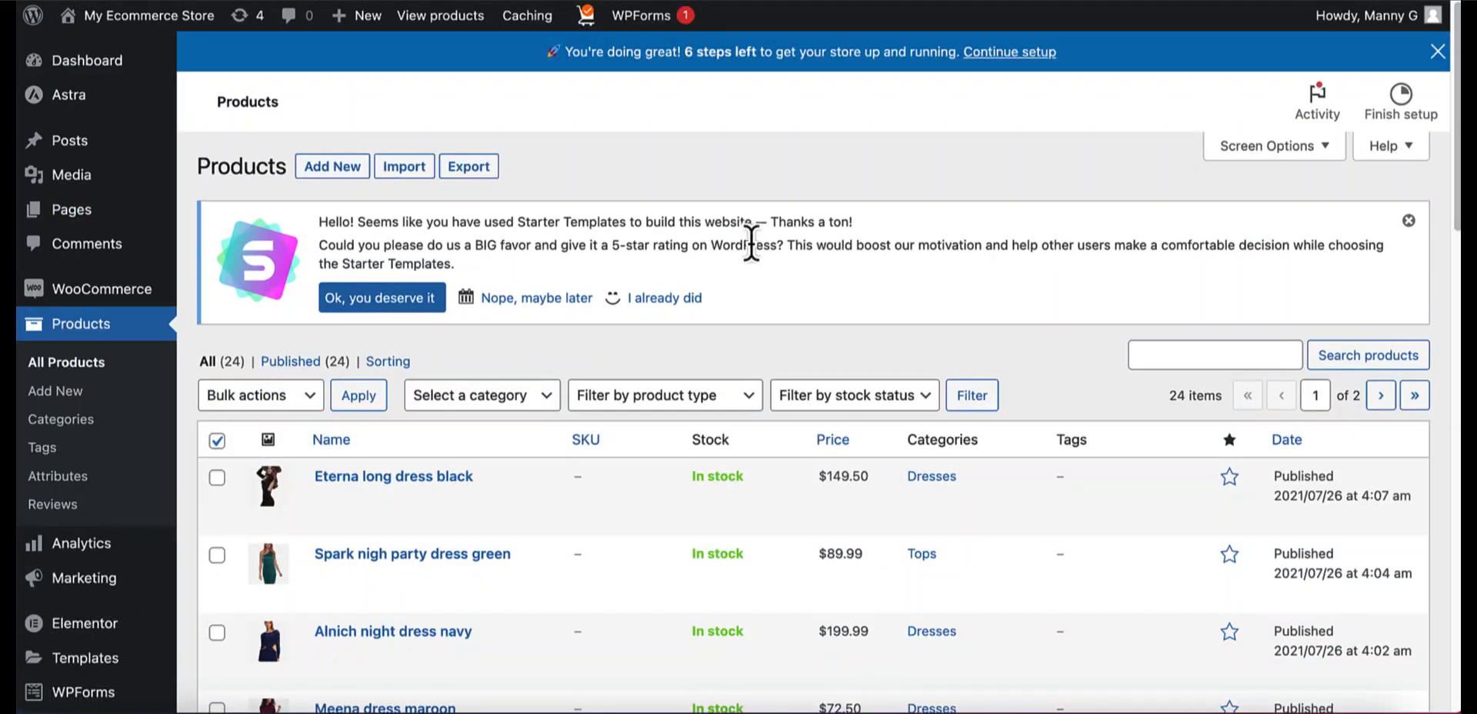
Step: Look through the template's demo products on the first page of the product list
scroll(751, 245, "down", 1)
scroll(752, 244, "down", 7)
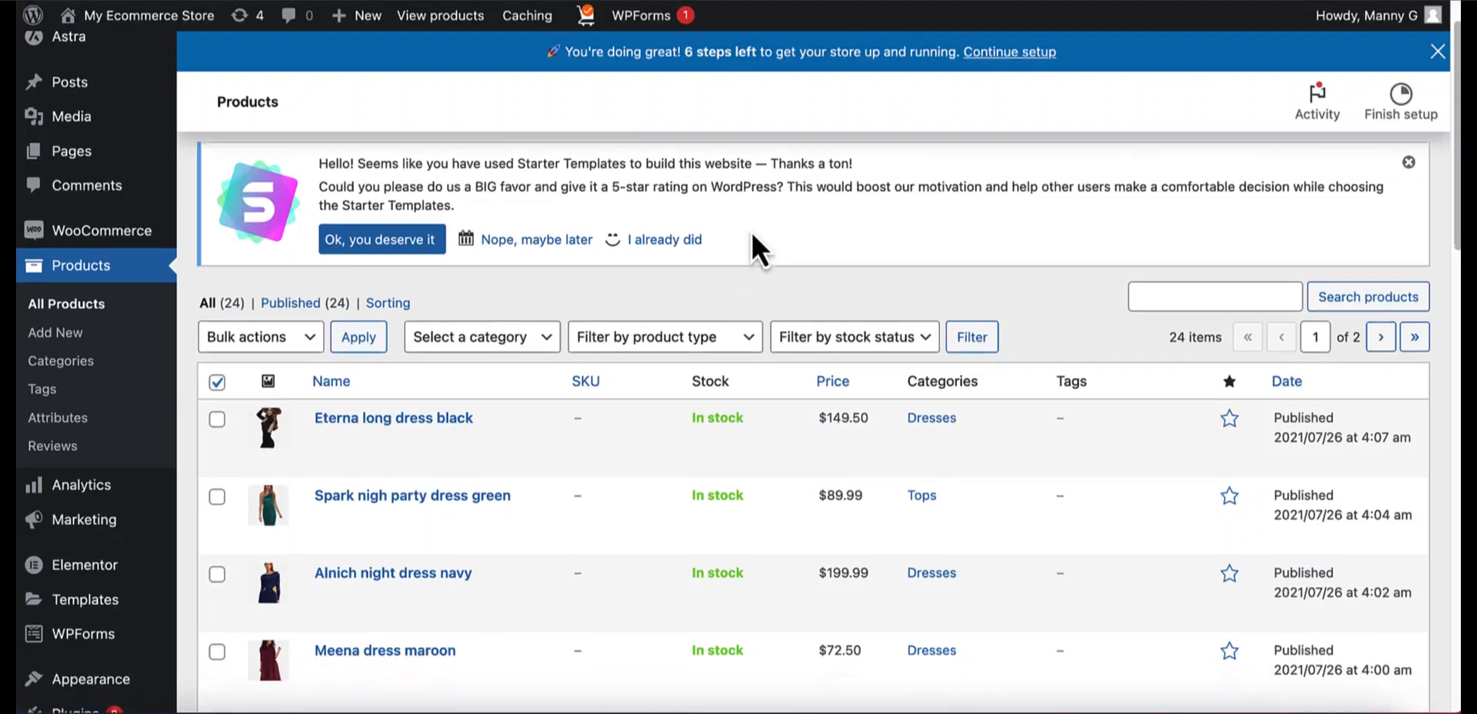
scroll(751, 231, "up", 8)
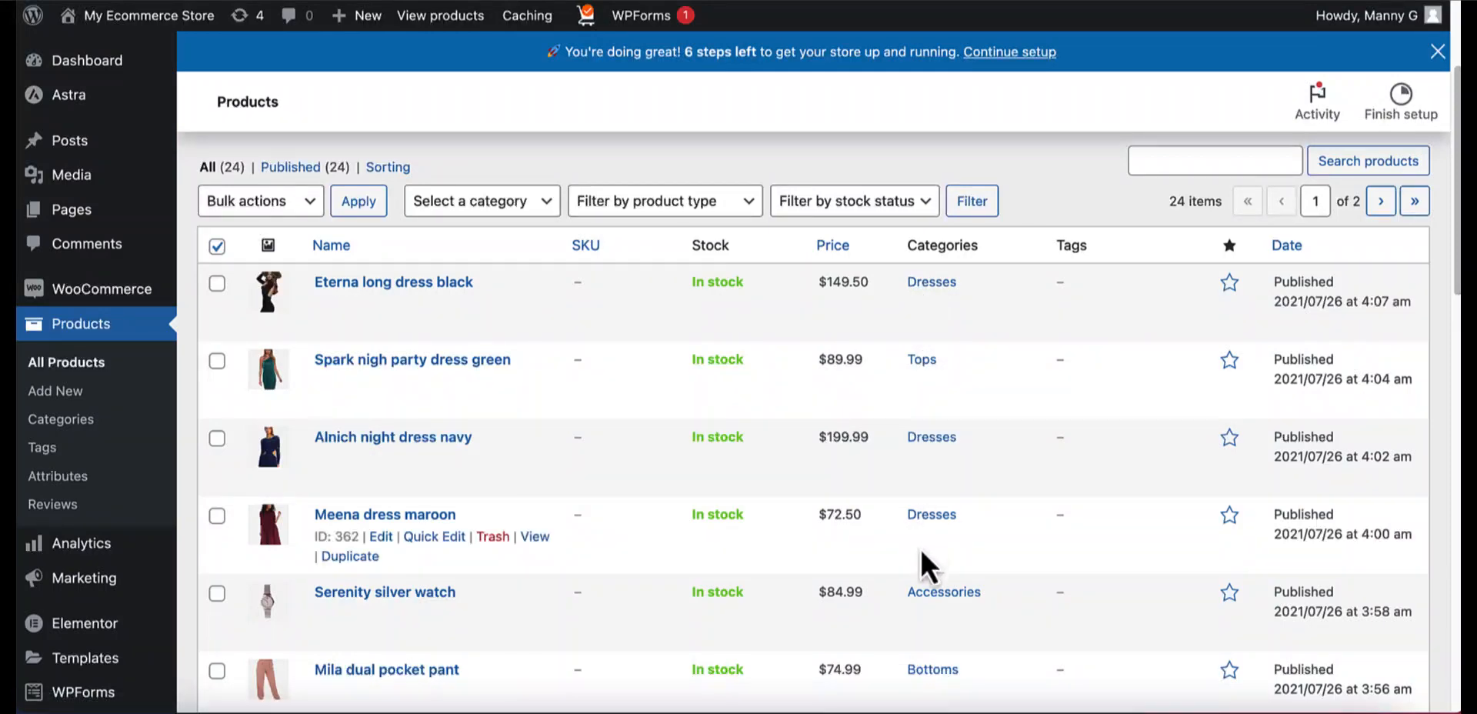
scroll(660, 464, "down", 5)
scroll(662, 469, "down", 10)
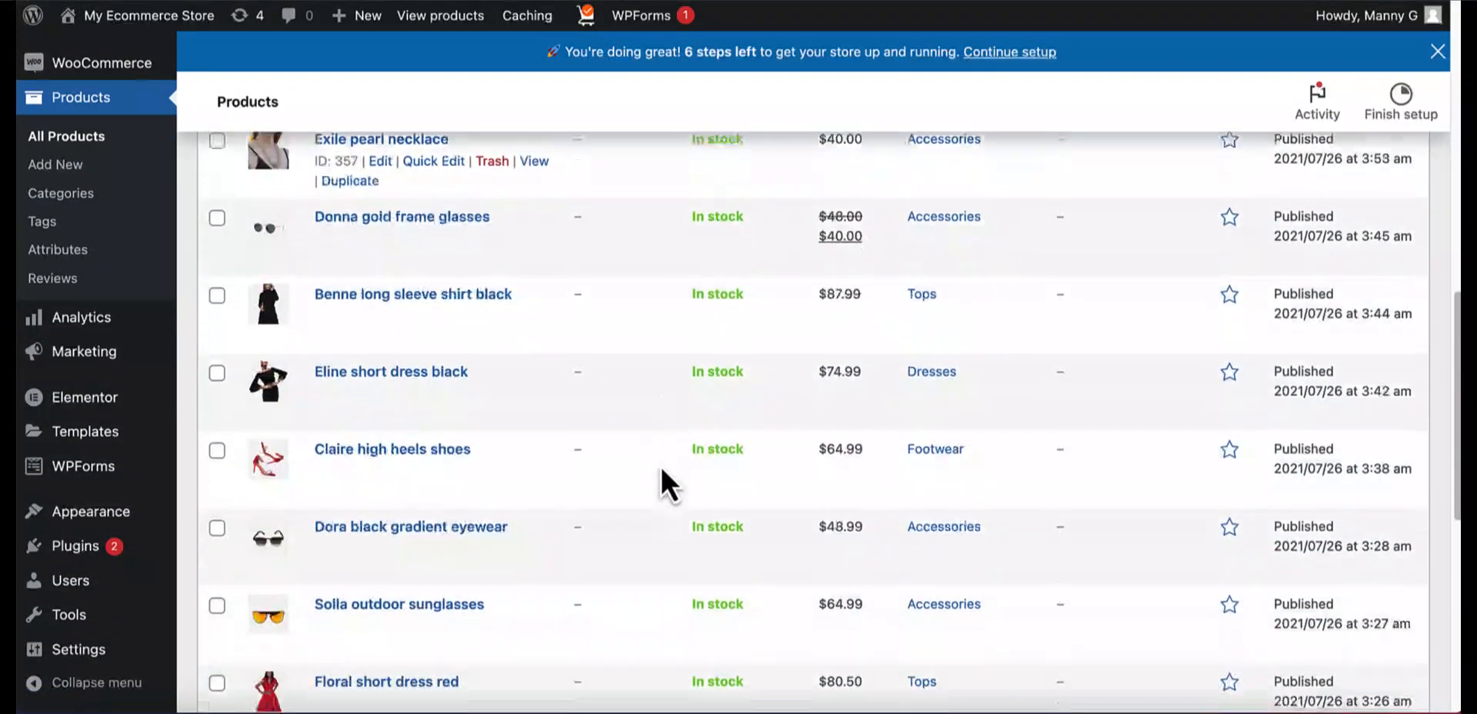
scroll(660, 465, "up", 15)
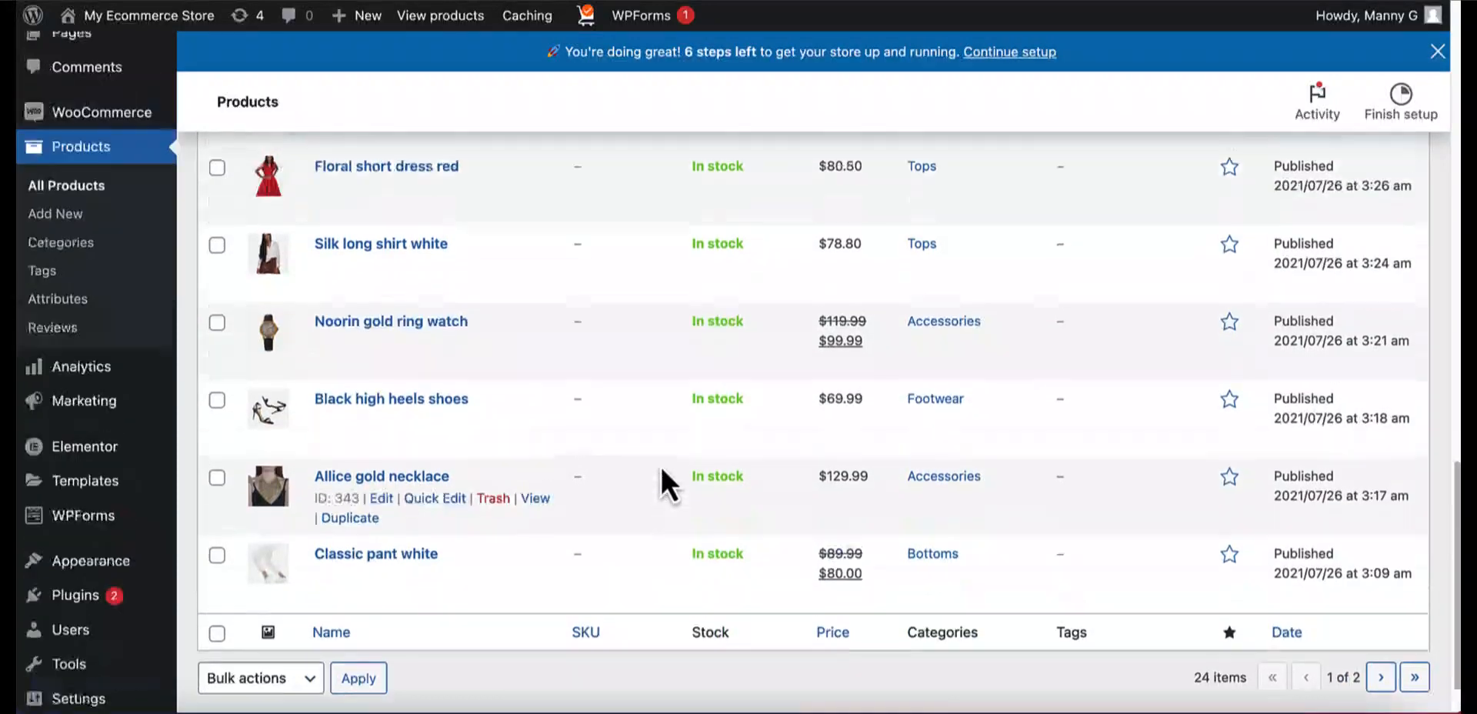
scroll(660, 465, "up", 1)
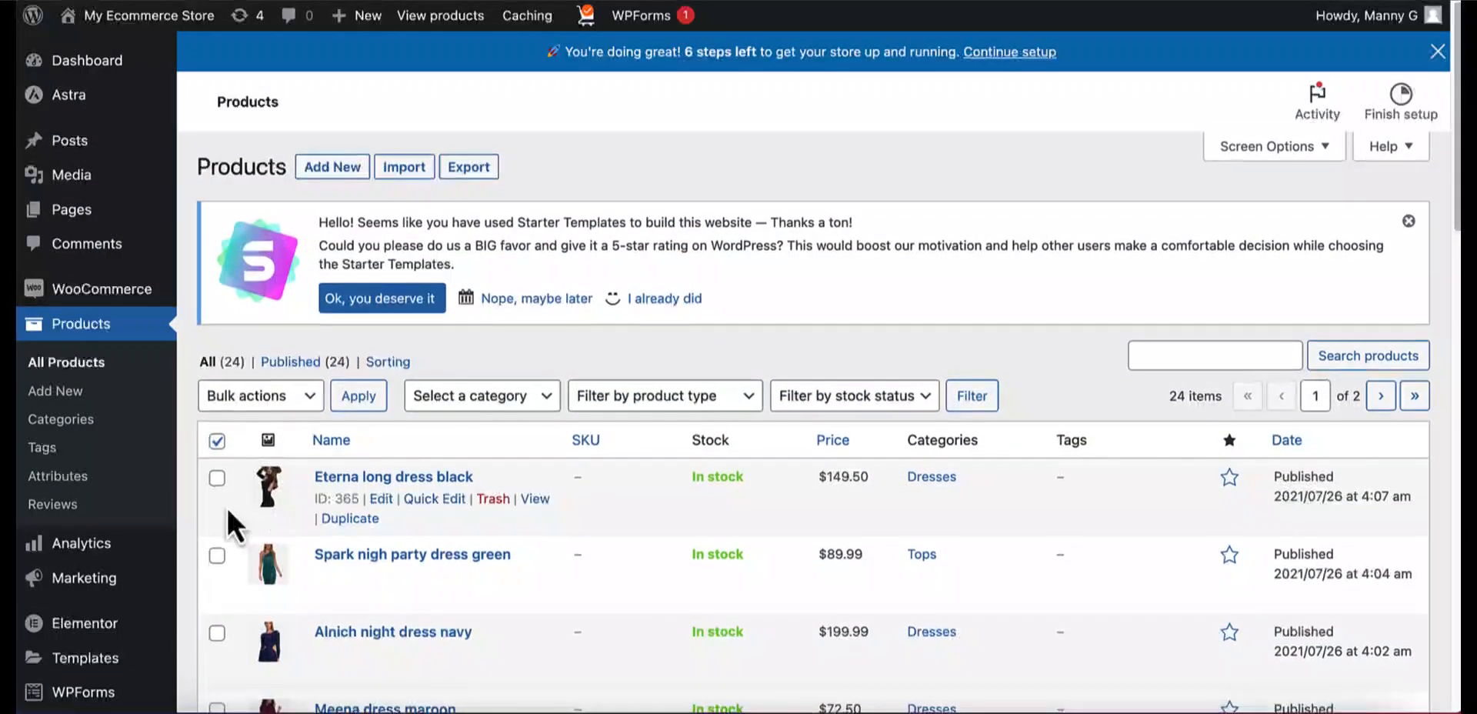
Step: Select all products on the page and choose Move to Trash as the bulk action without applying it
left_click(216, 442)
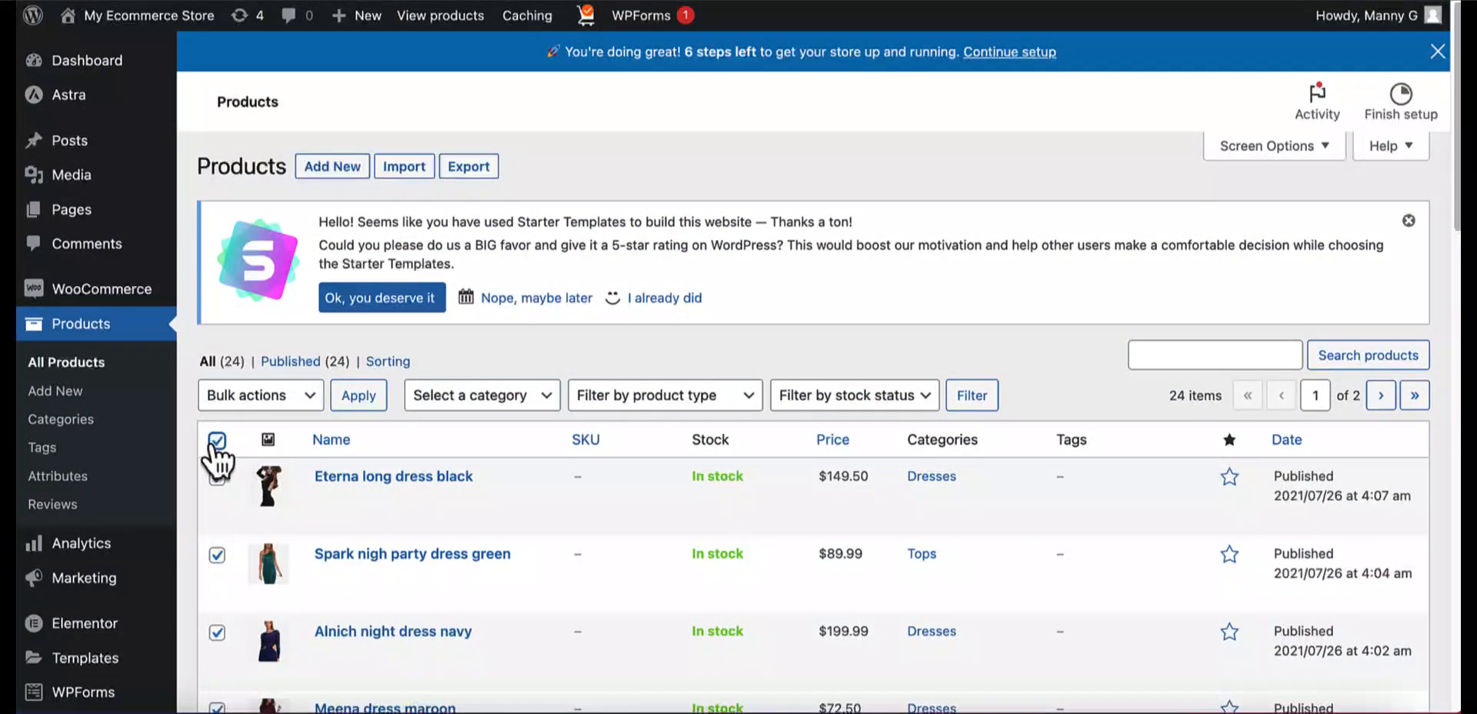
scroll(218, 460, "down", 2)
left_click(308, 289)
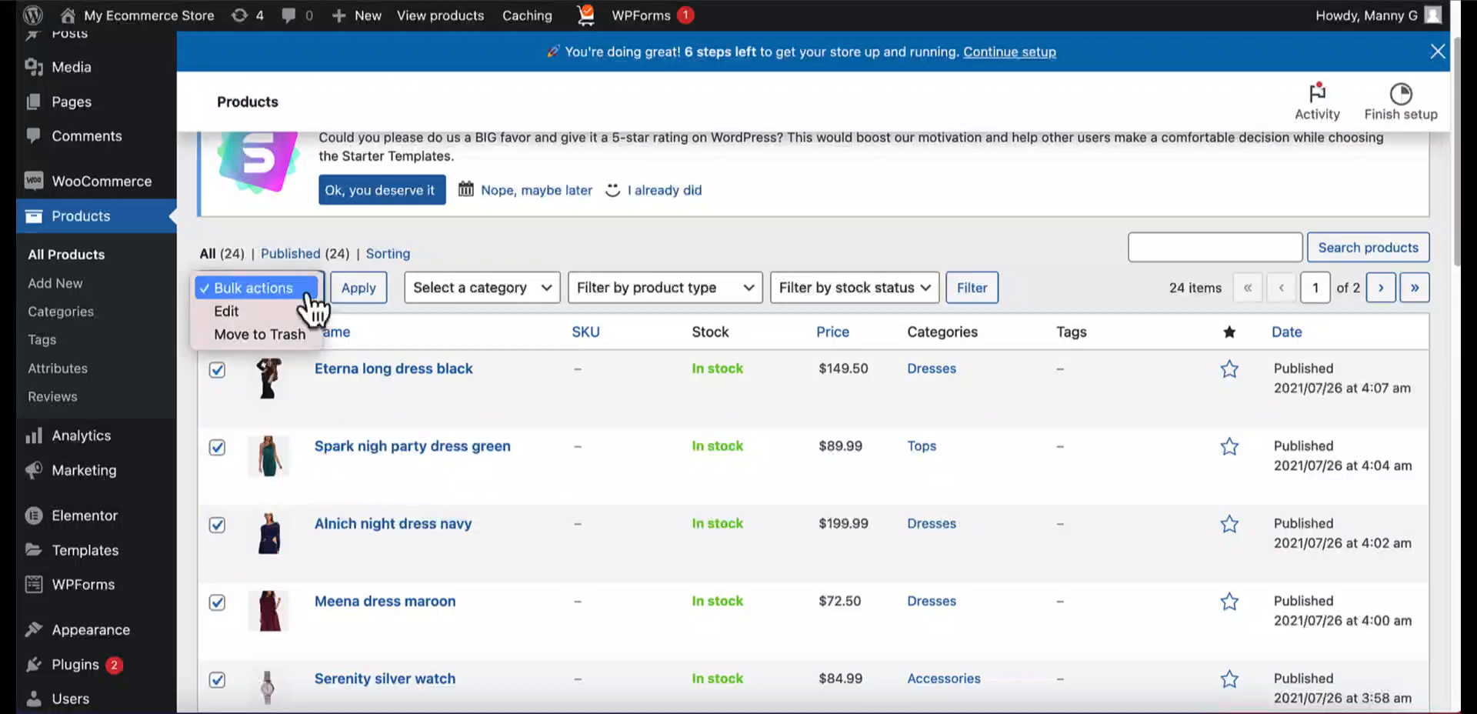
left_click(253, 333)
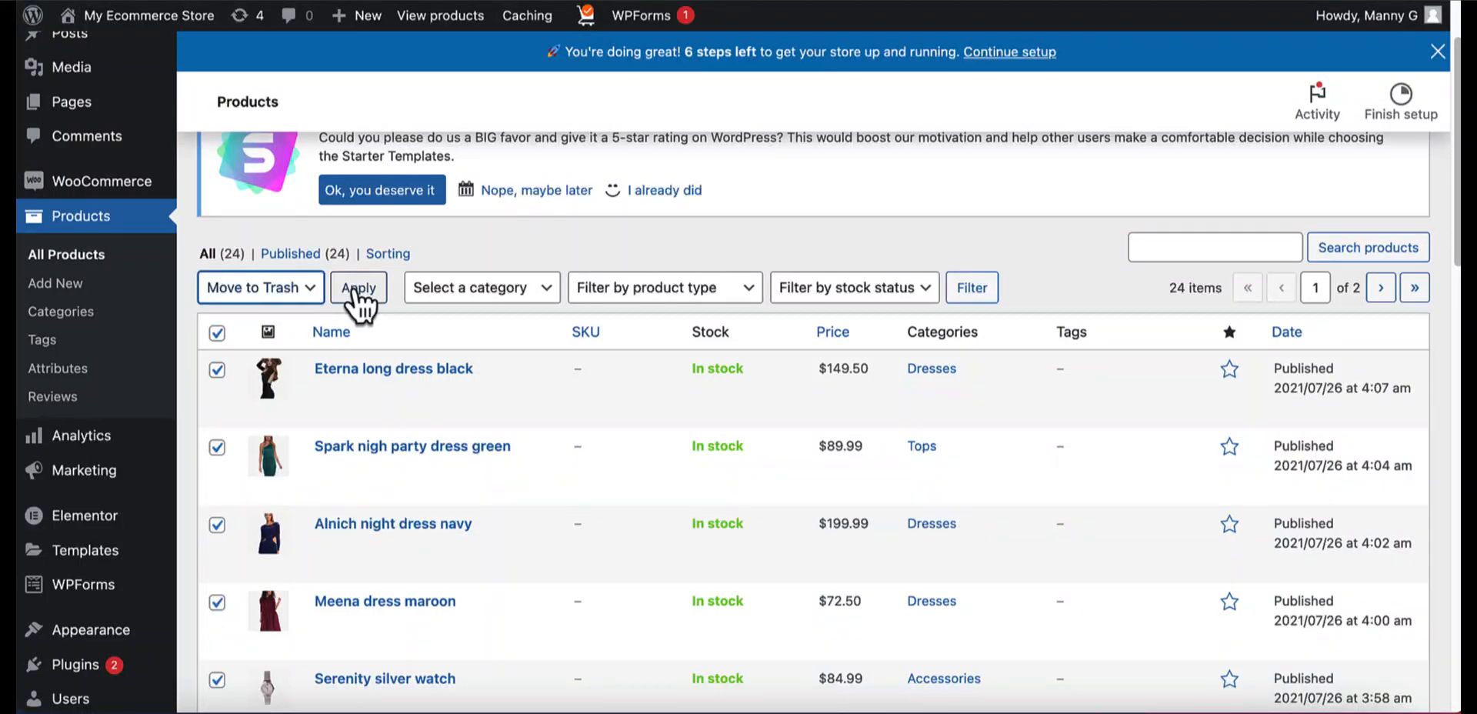
scroll(359, 301, "up", 3)
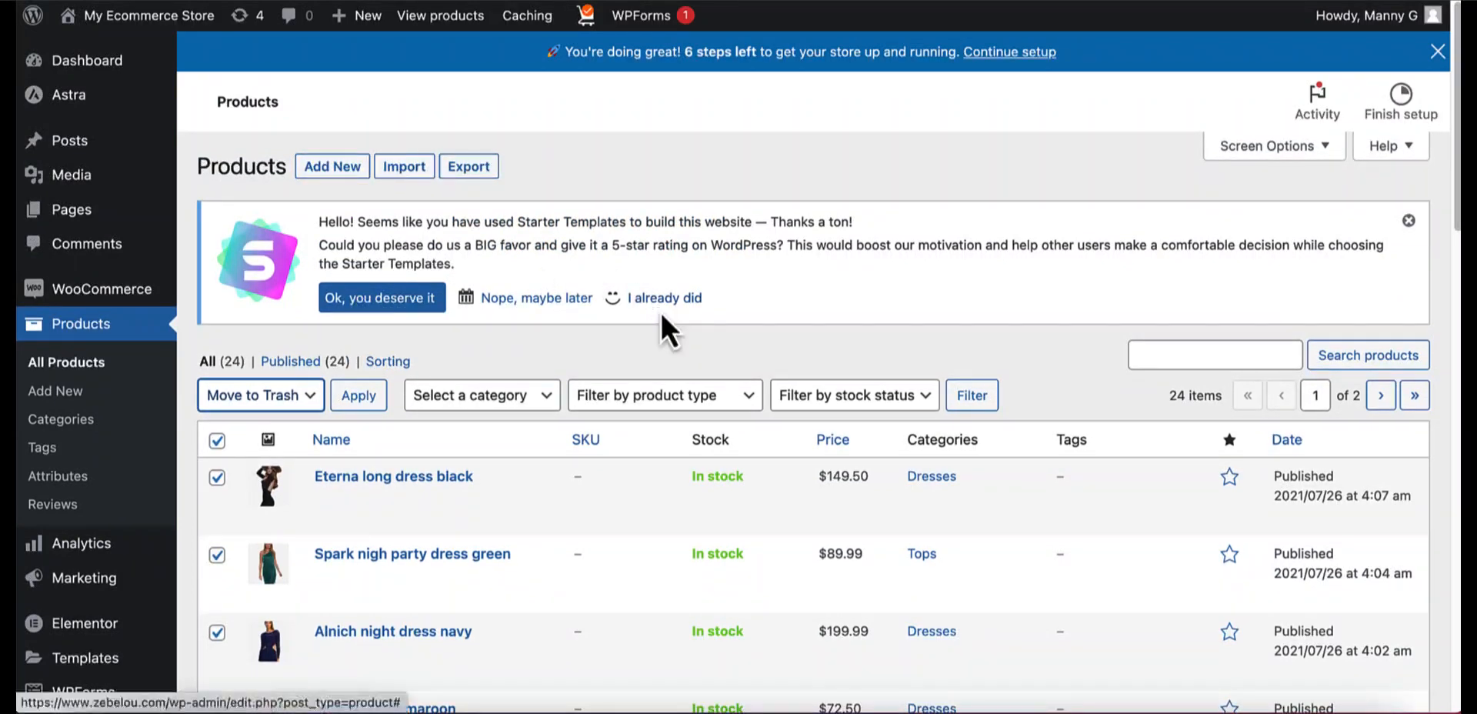
Step: Create a new product named "women's beige peep-toe heeled sandals"
left_click(695, 178)
left_click(331, 169)
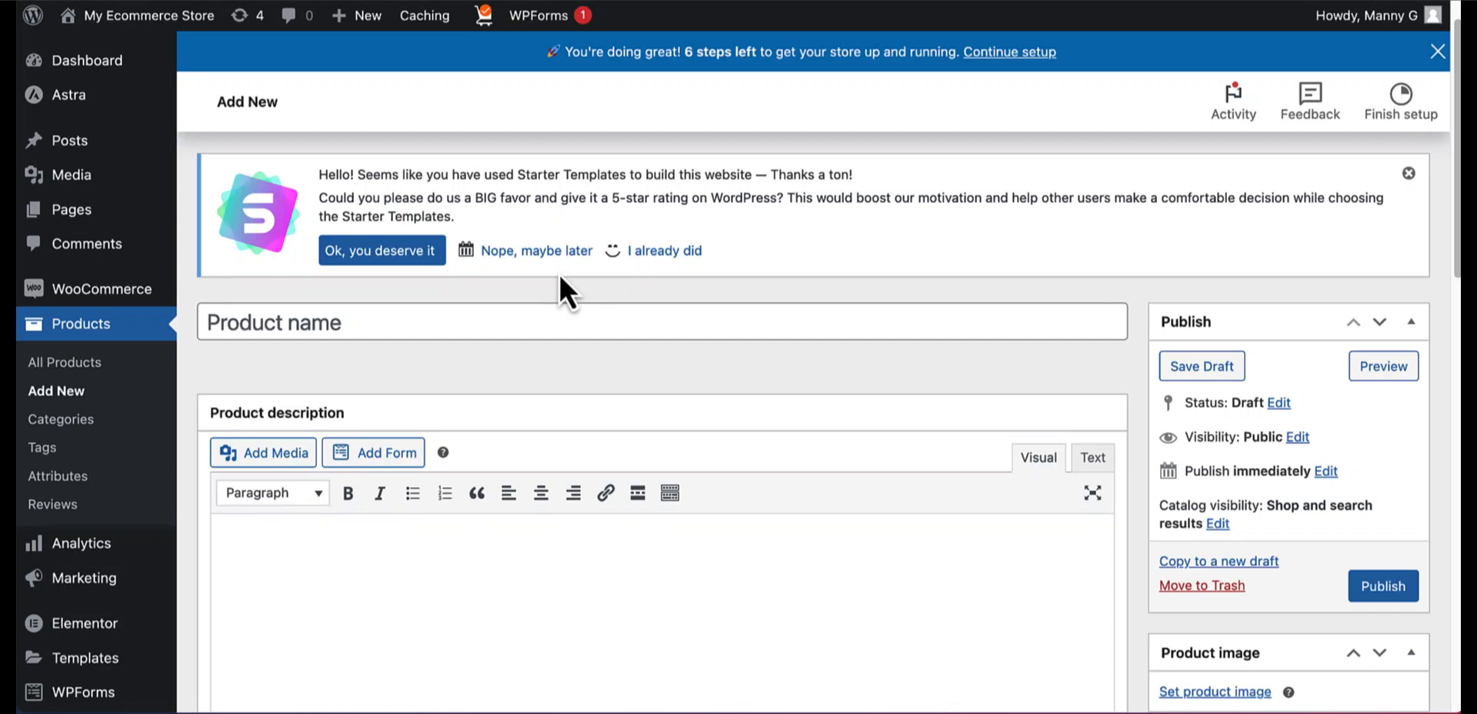
scroll(559, 274, "down", 2)
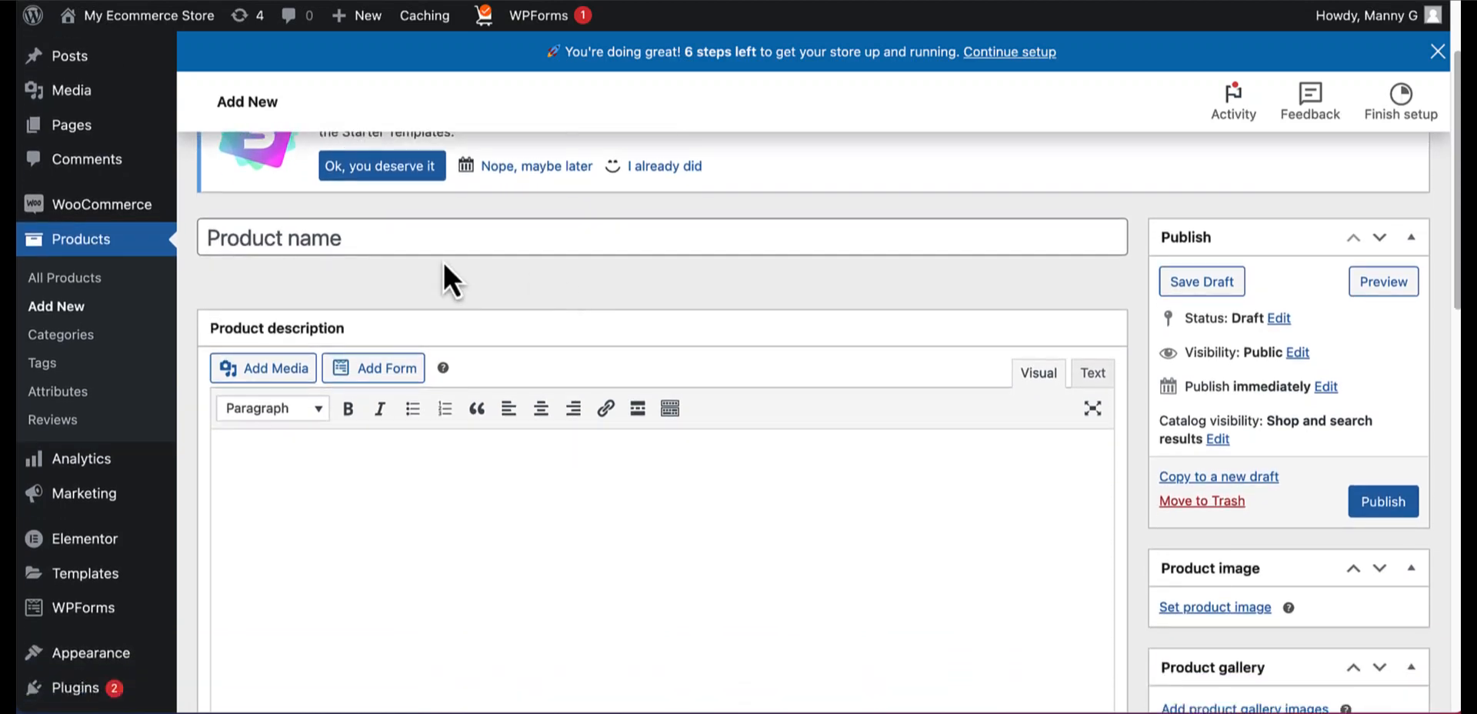
left_click(457, 235)
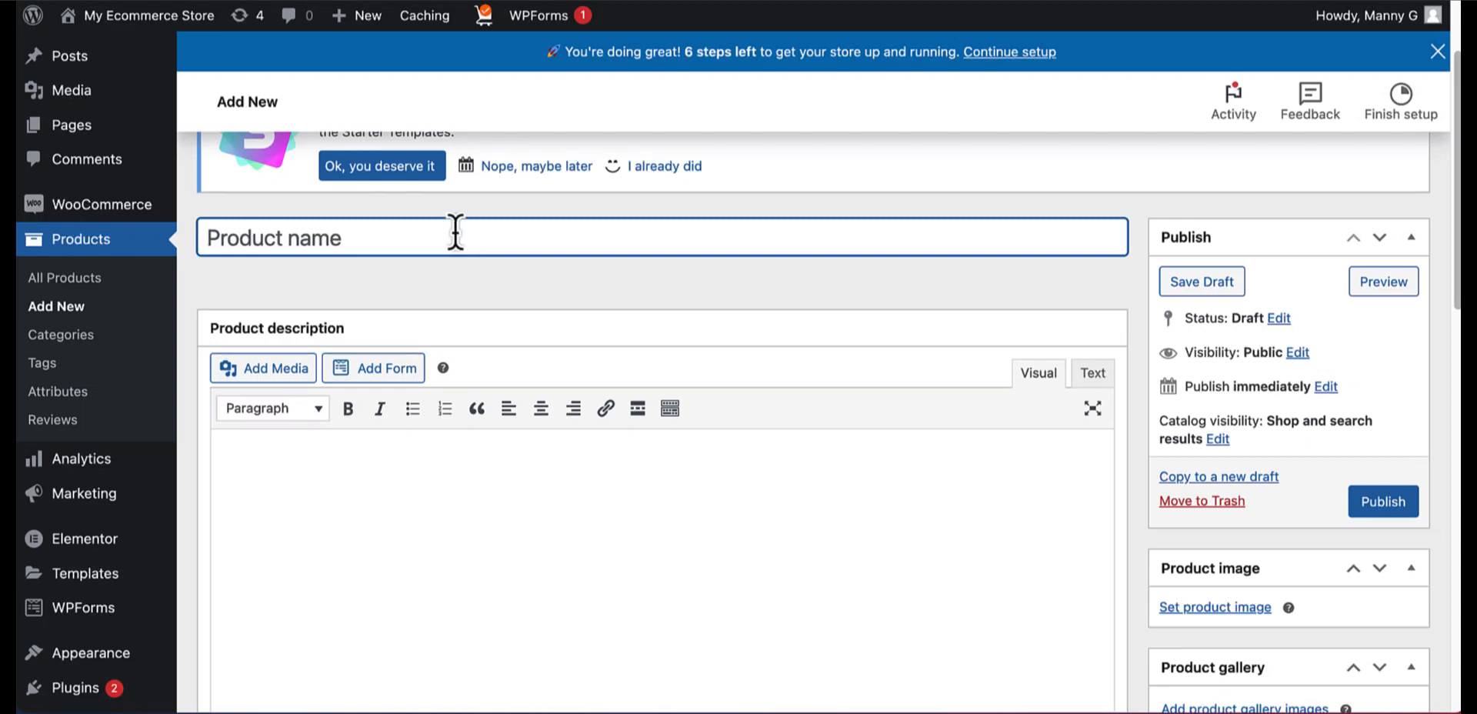
type("women's beige peep-toe heeled sandals")
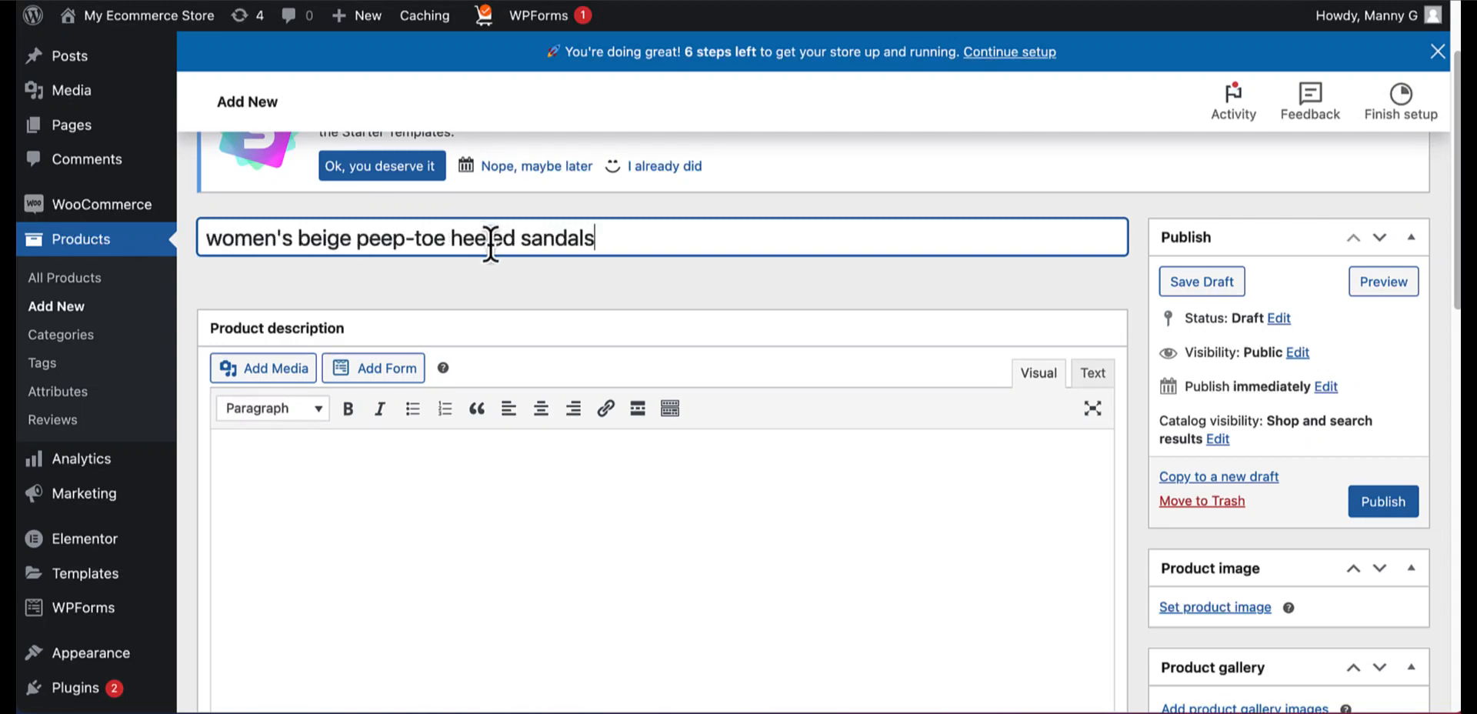
Step: Enter "women's beige peep-toe heeled sandals" as the main product description
scroll(491, 243, "down", 1)
left_click(446, 460)
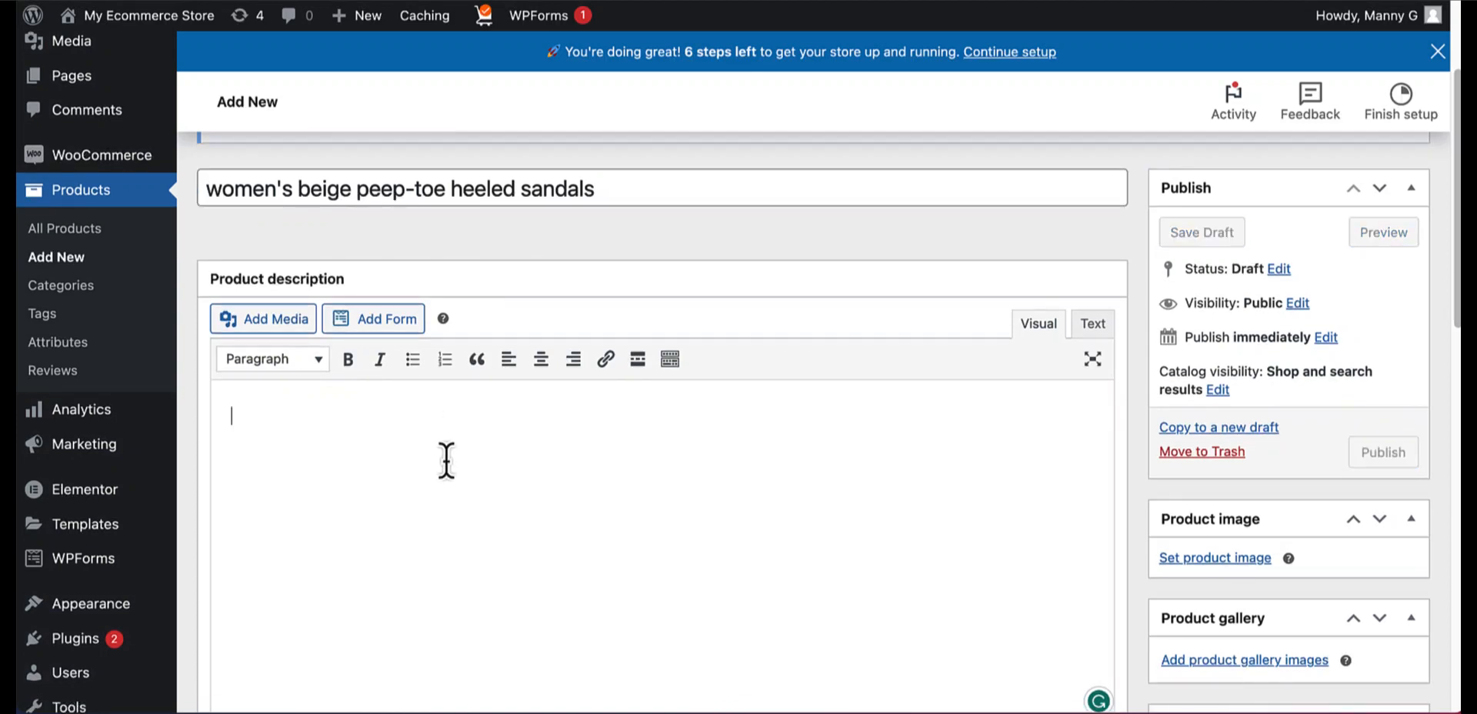
type("women's beige peep-toe heeled sandals")
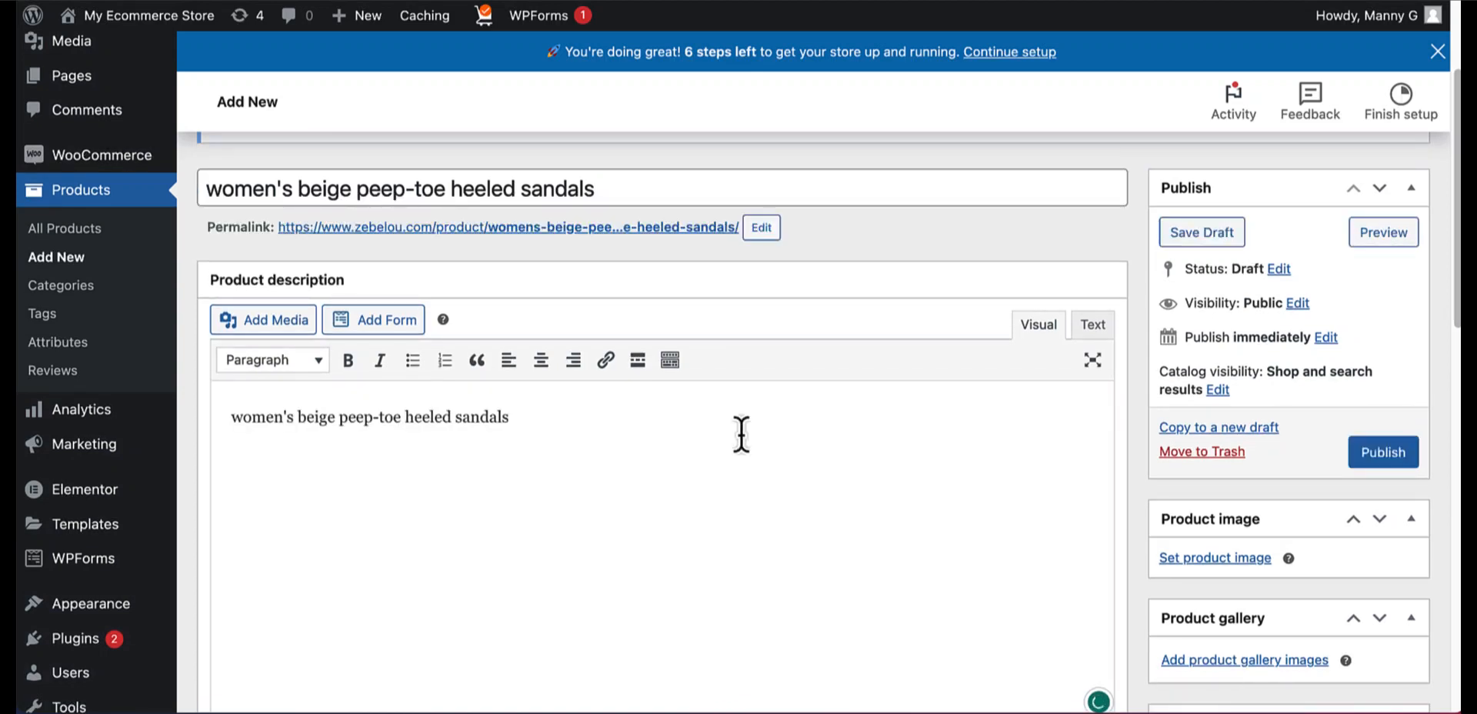
Step: Set the product image to the photo of pale yellow high heels from the media library
scroll(793, 429, "down", 3)
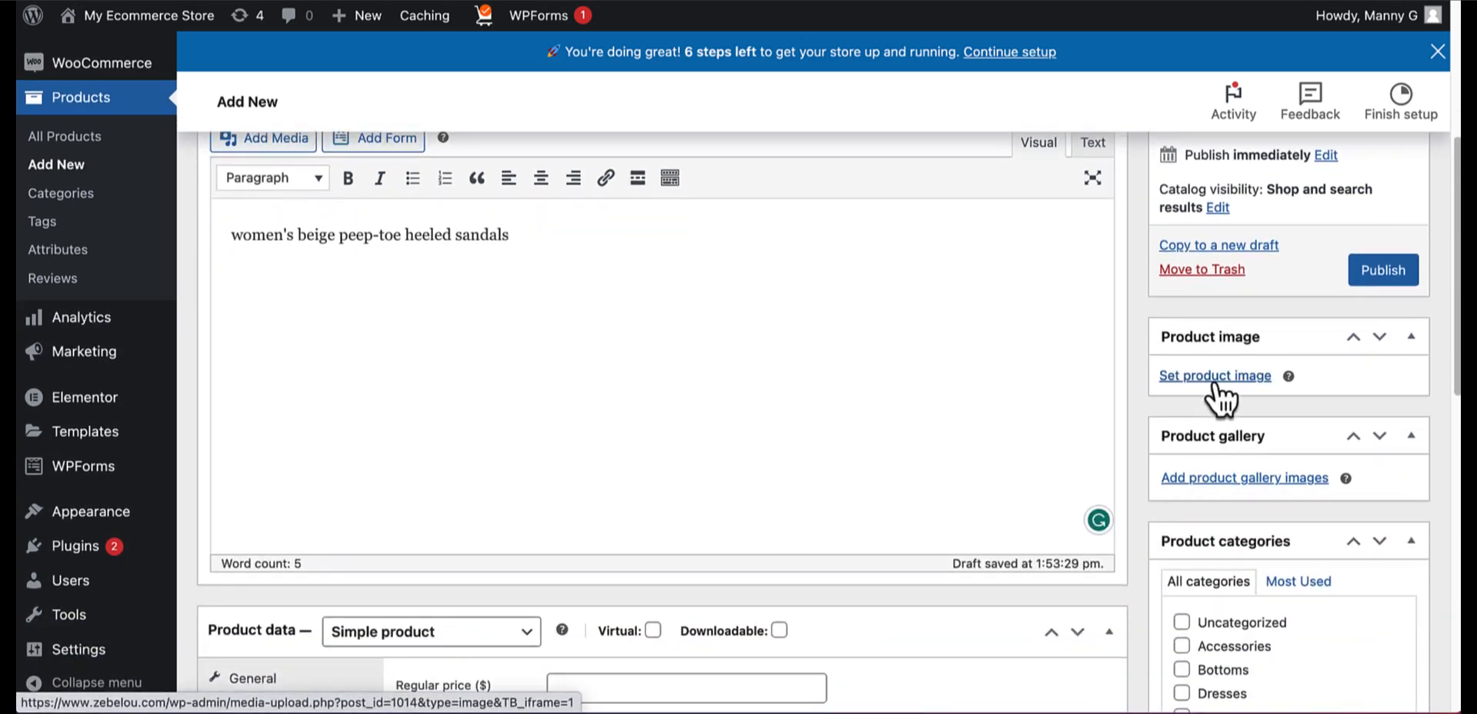
left_click(1216, 377)
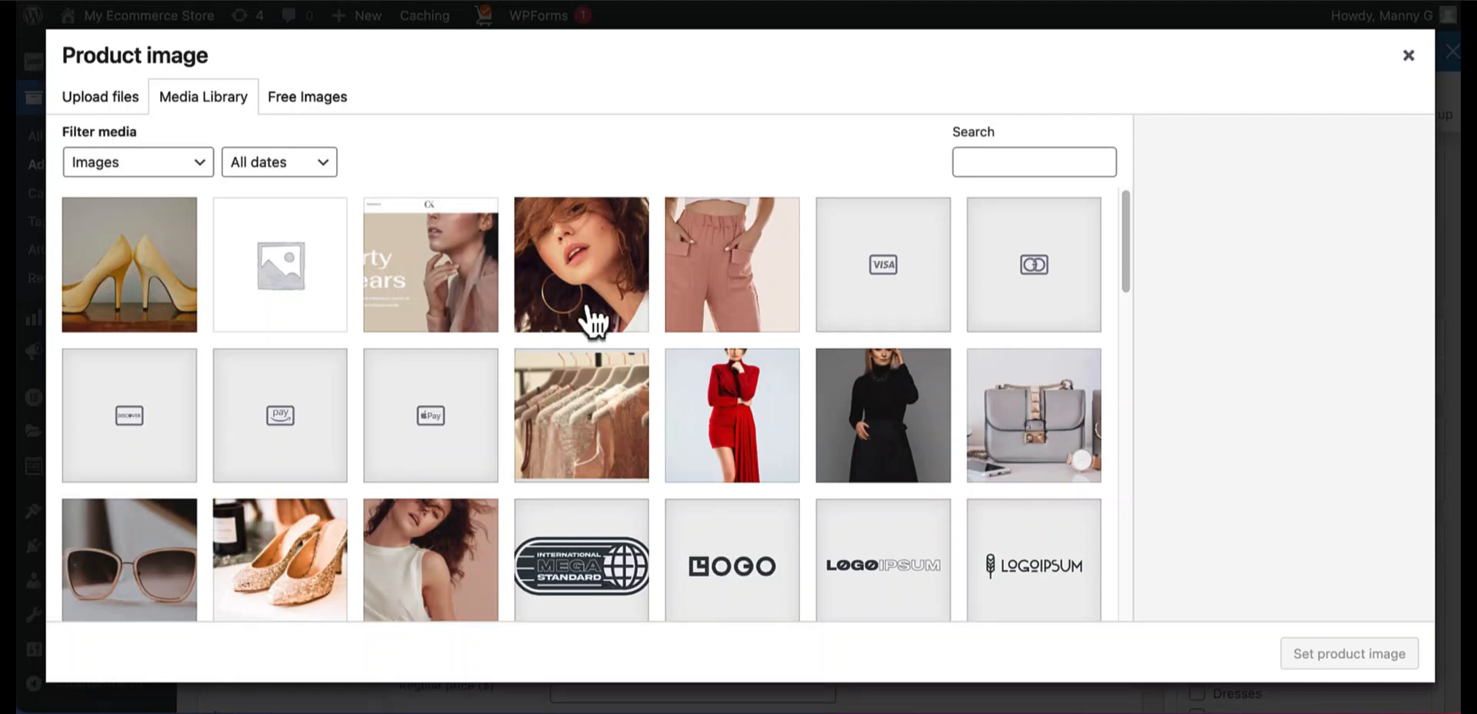
left_click(122, 291)
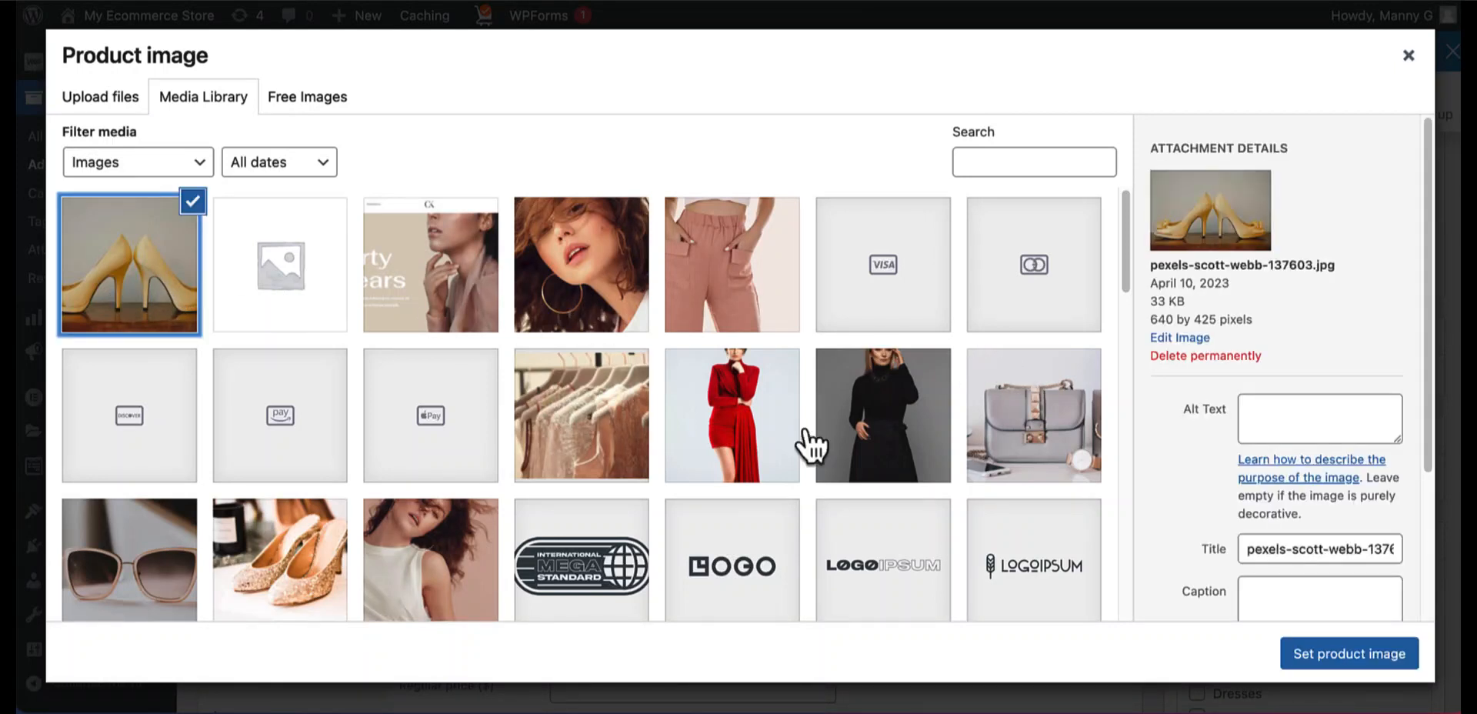
left_click(1352, 661)
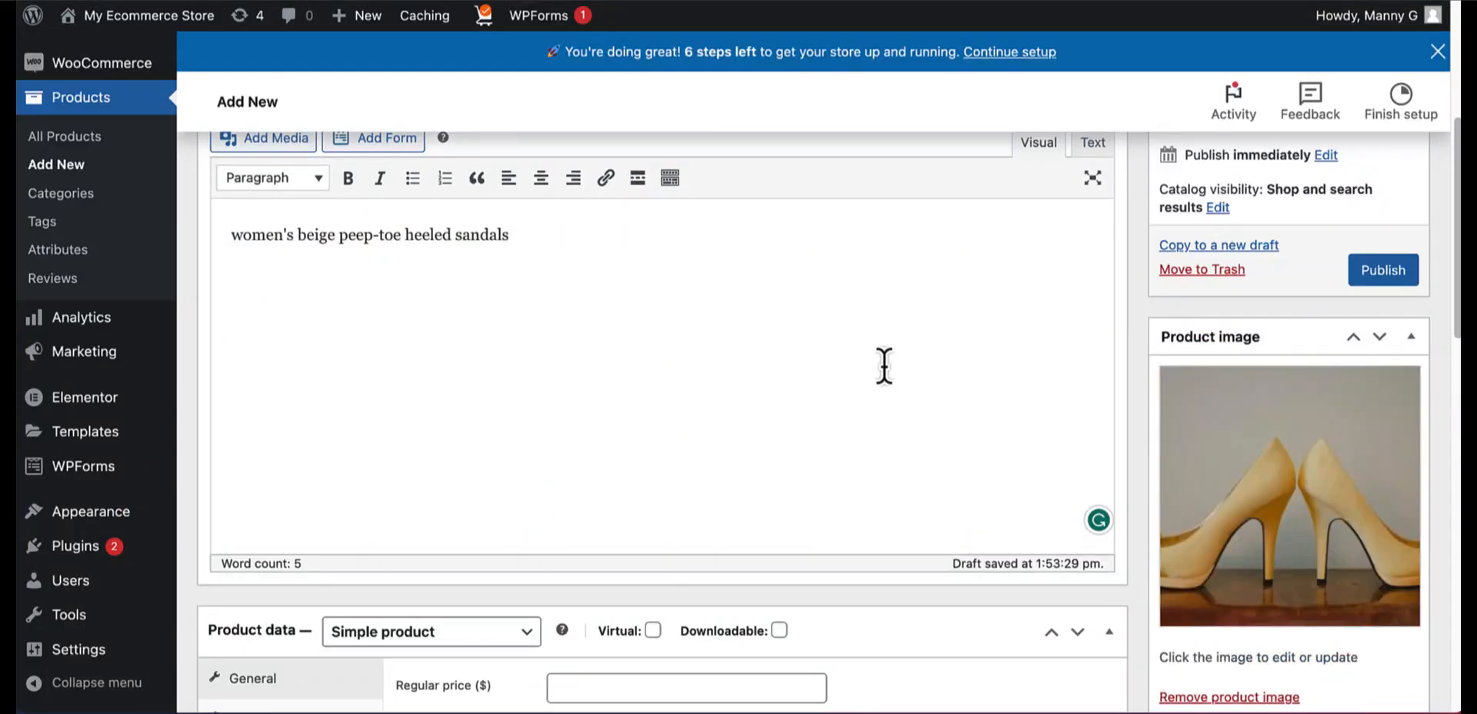
Step: Set the product's regular price to 198 dollars and leave the sale price empty
scroll(884, 366, "down", 3)
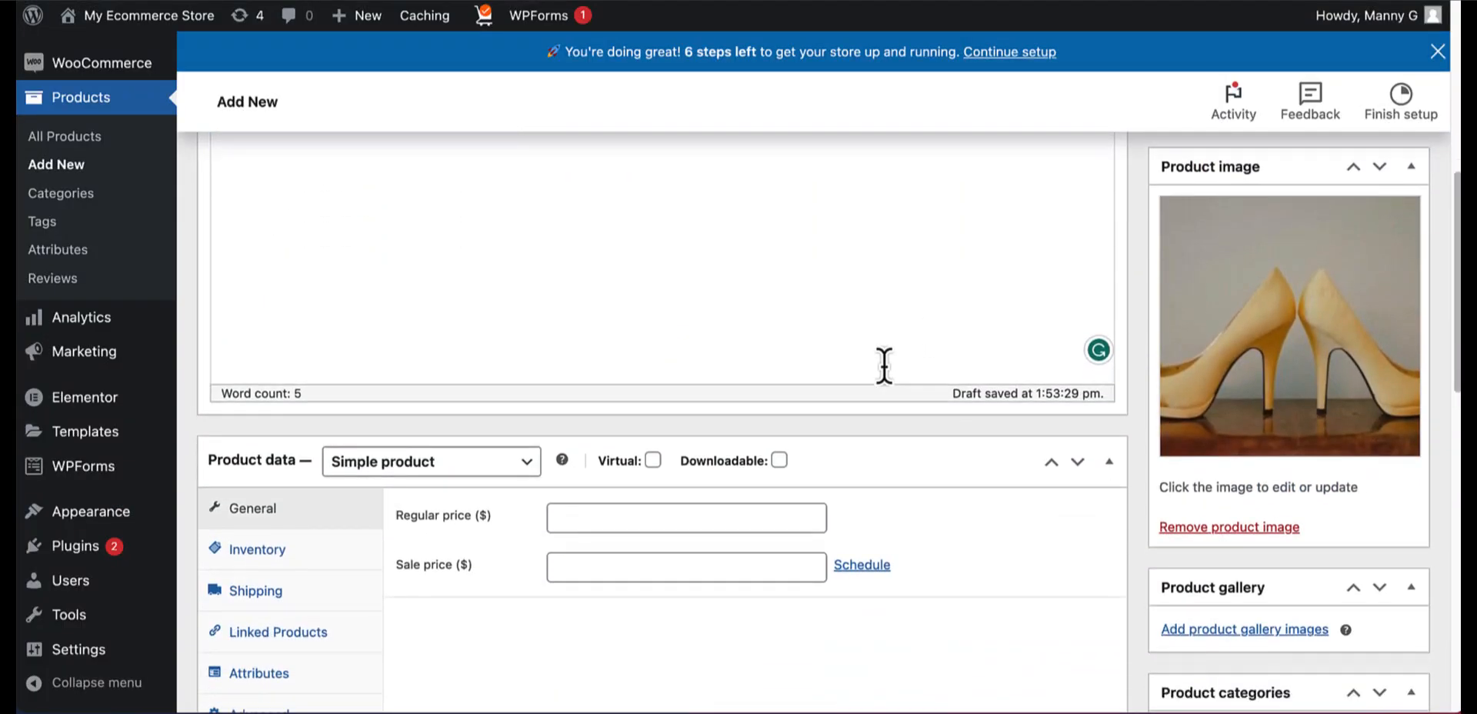
scroll(884, 365, "down", 2)
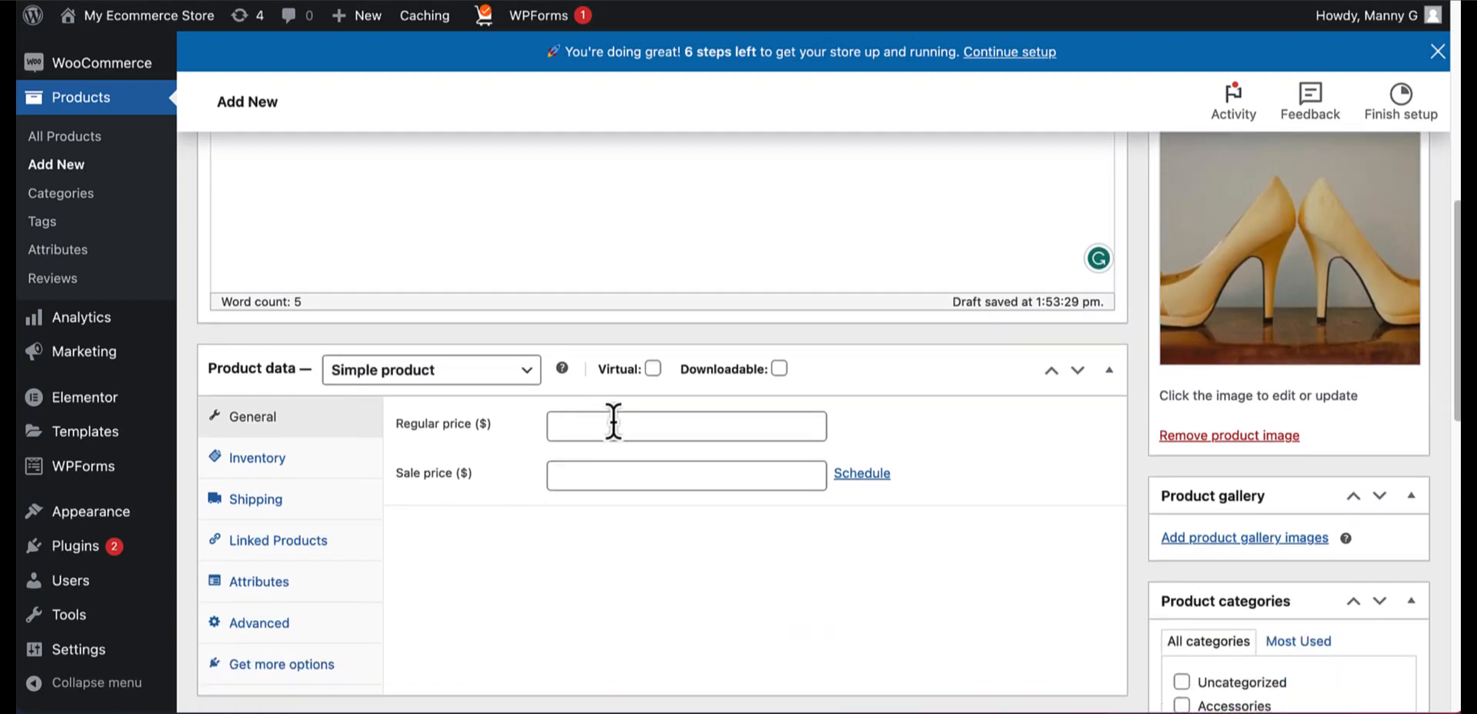
left_click(614, 423)
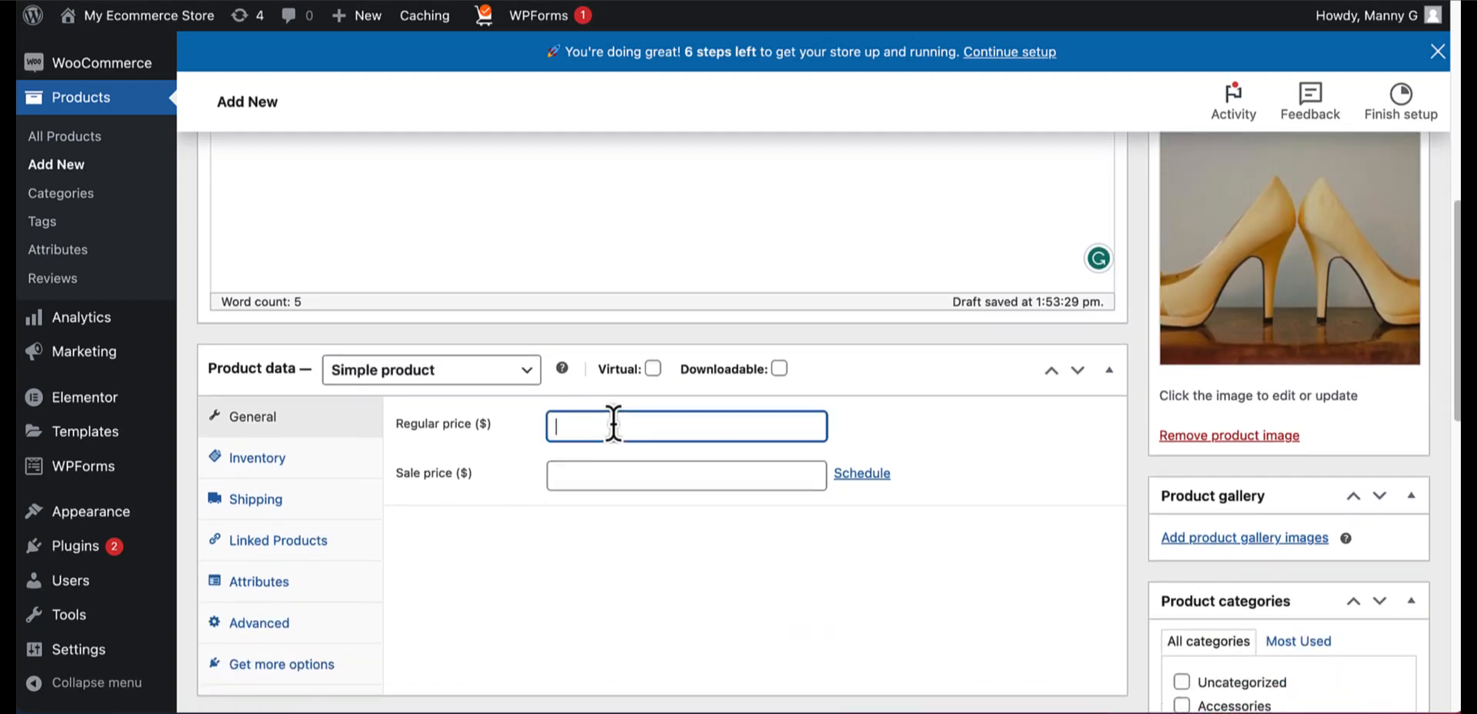
type("198")
left_click(574, 482)
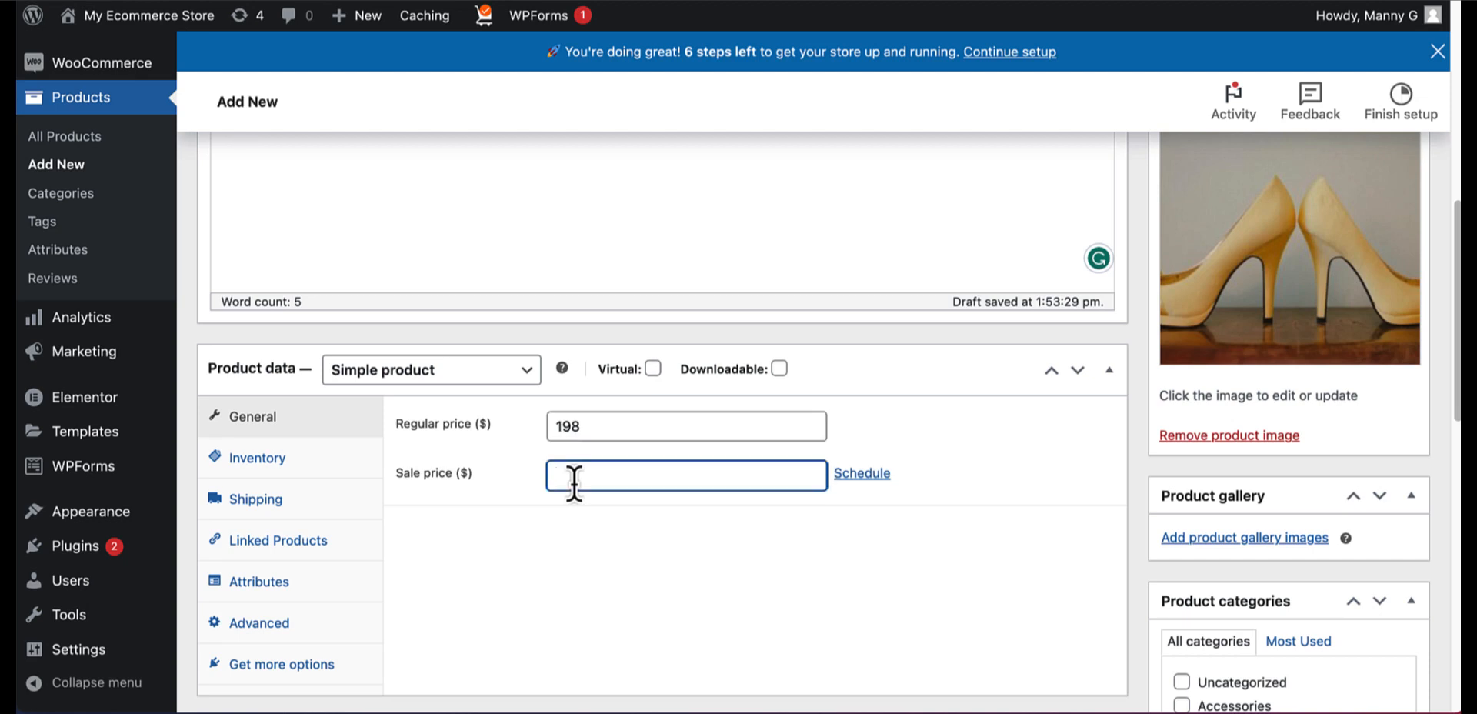
Step: Create a new product category named "Shoes" and assign it to the product
scroll(574, 483, "down", 5)
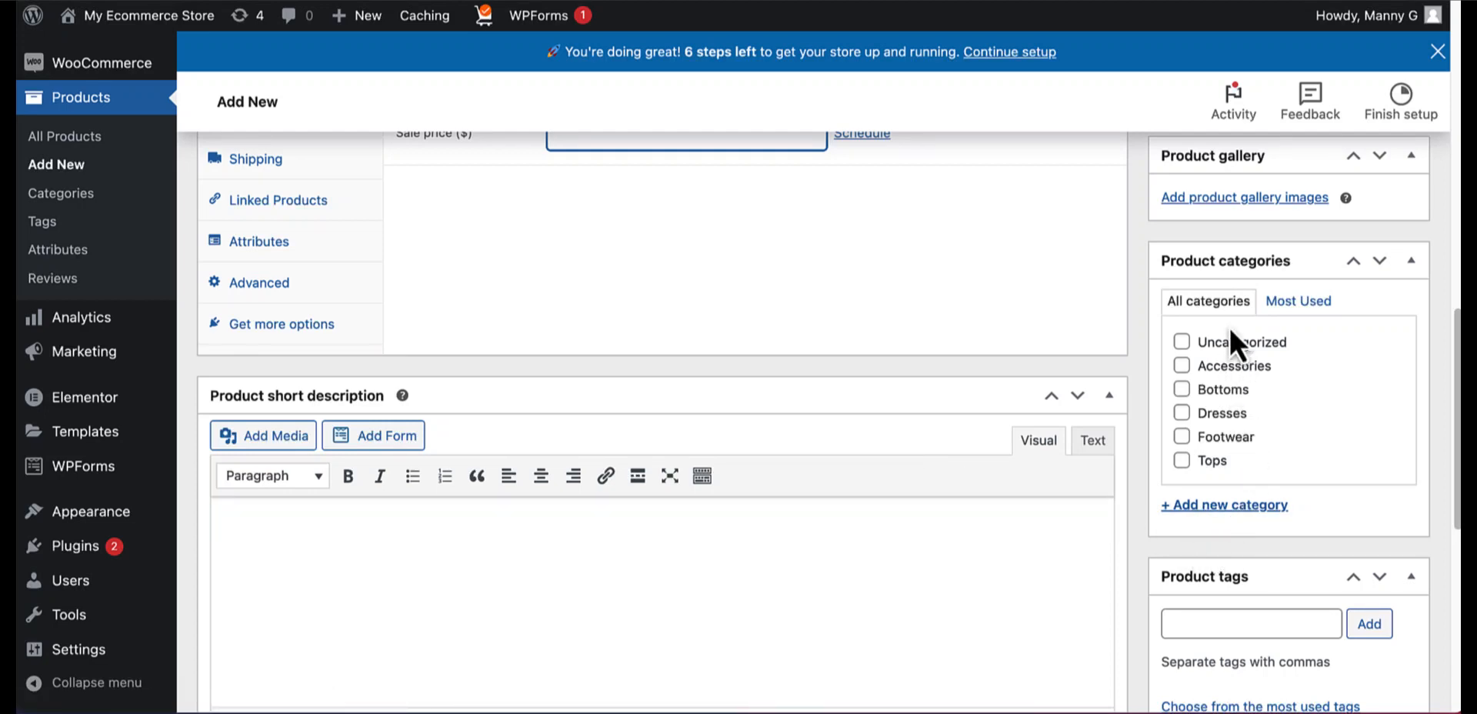
left_click(1219, 507)
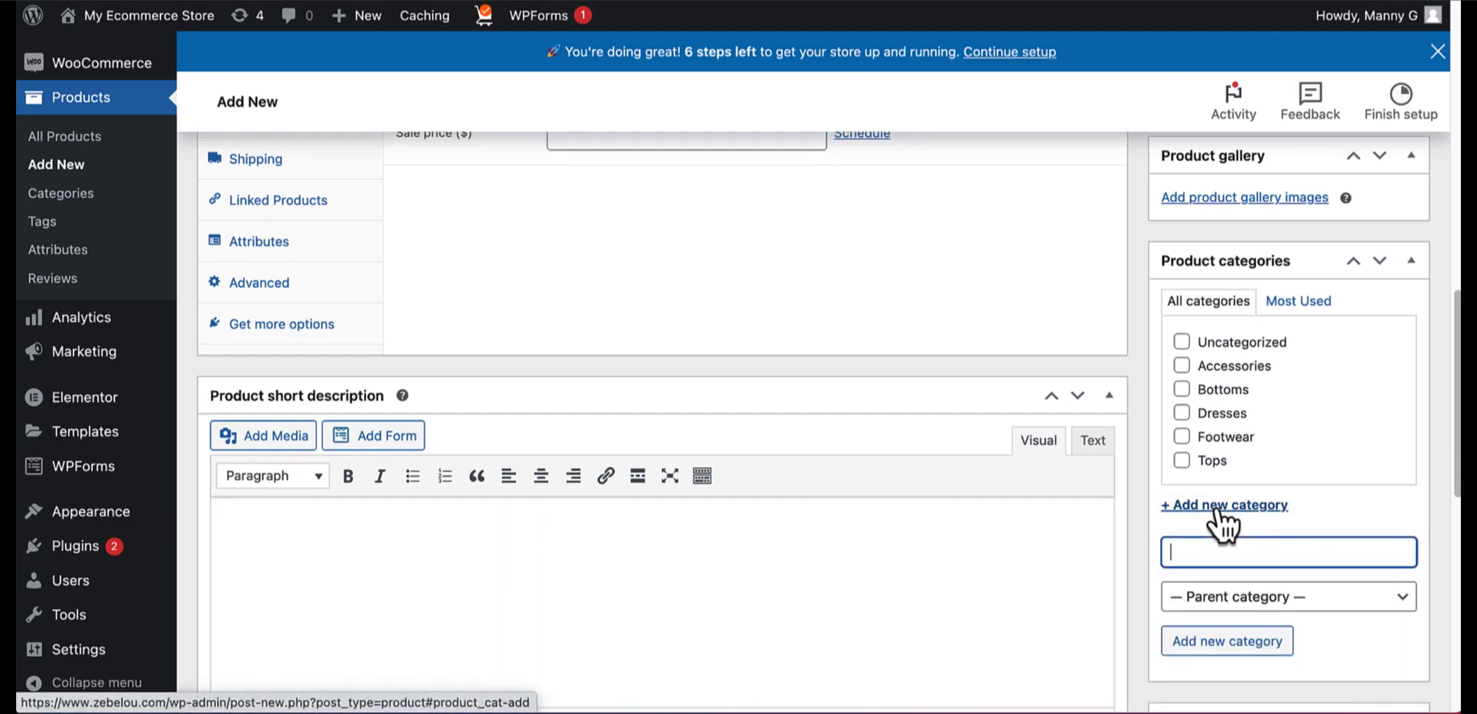
type("Shoes")
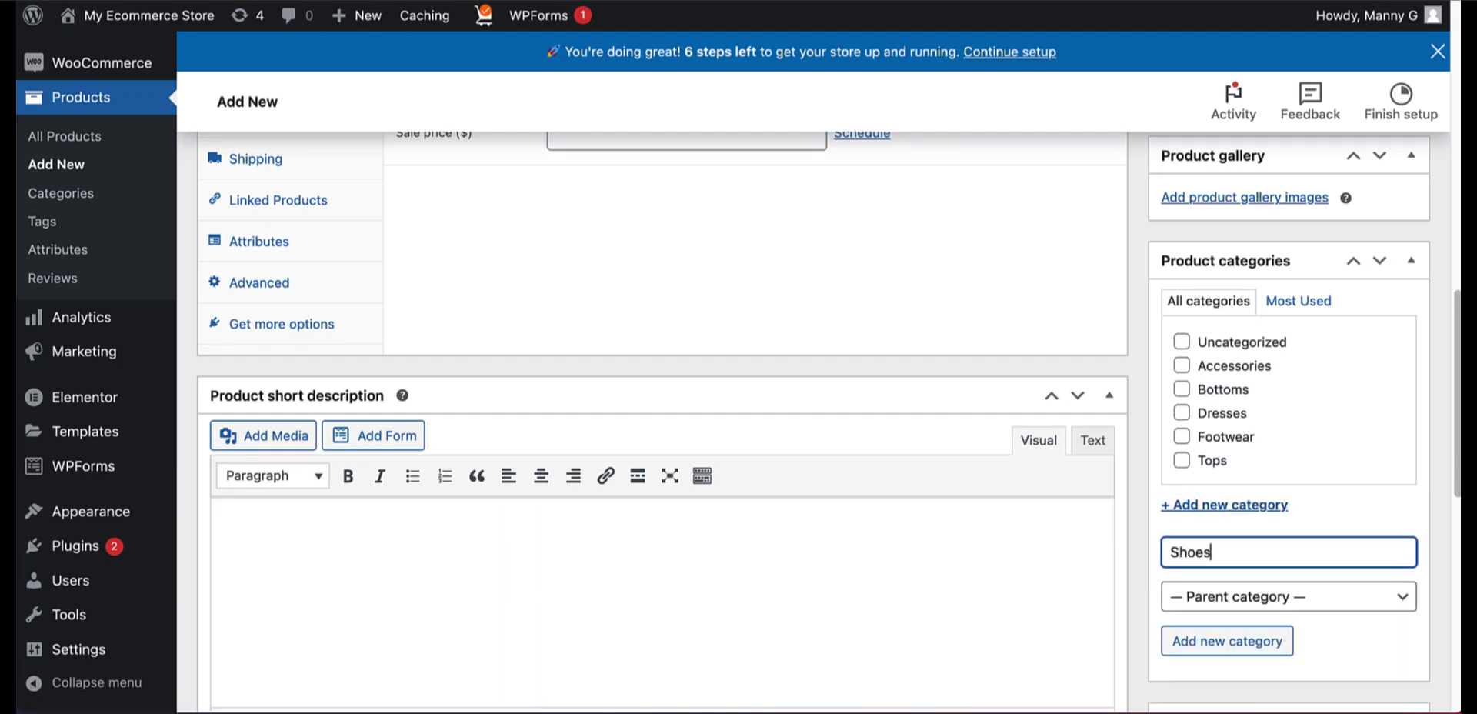
left_click(1221, 646)
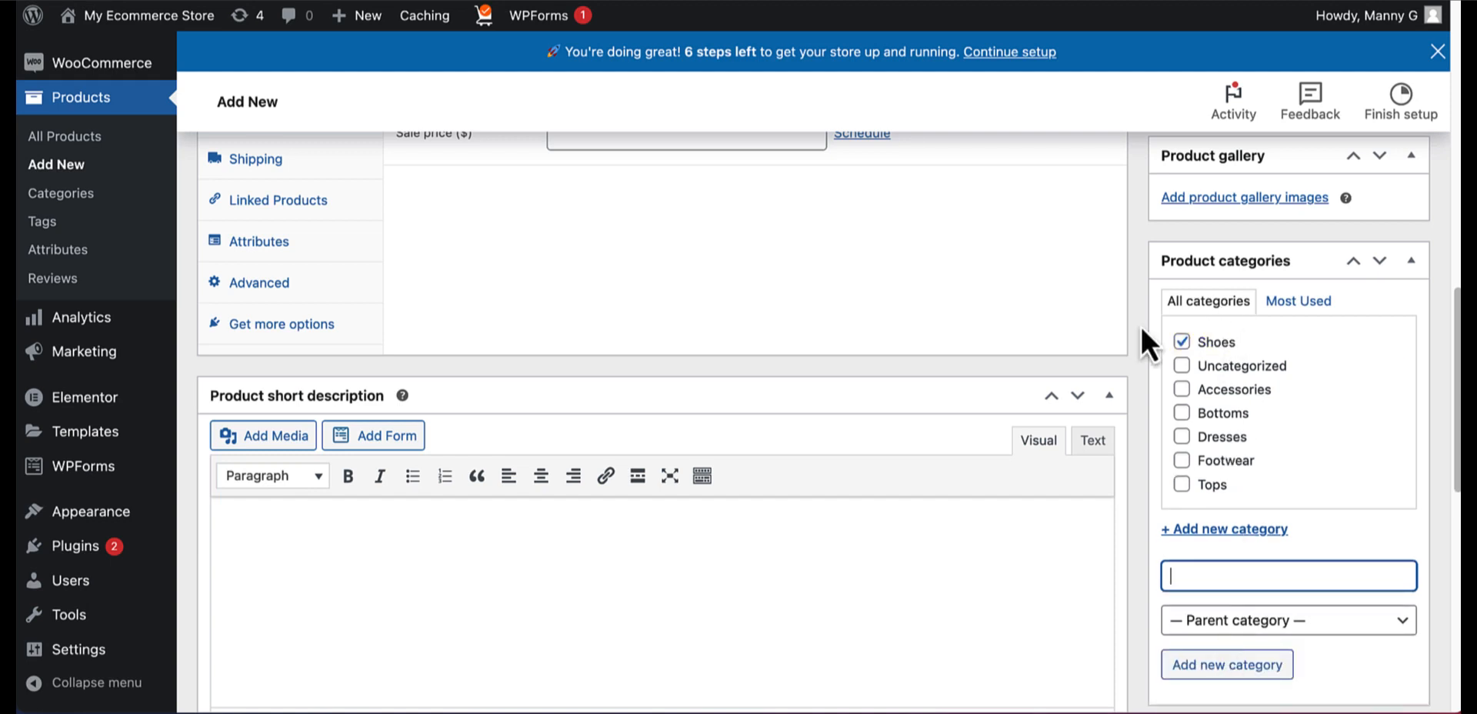
Step: Review the remaining product settings and publish the women's beige peep-toe heeled sandals product
scroll(1142, 326, "up", 2)
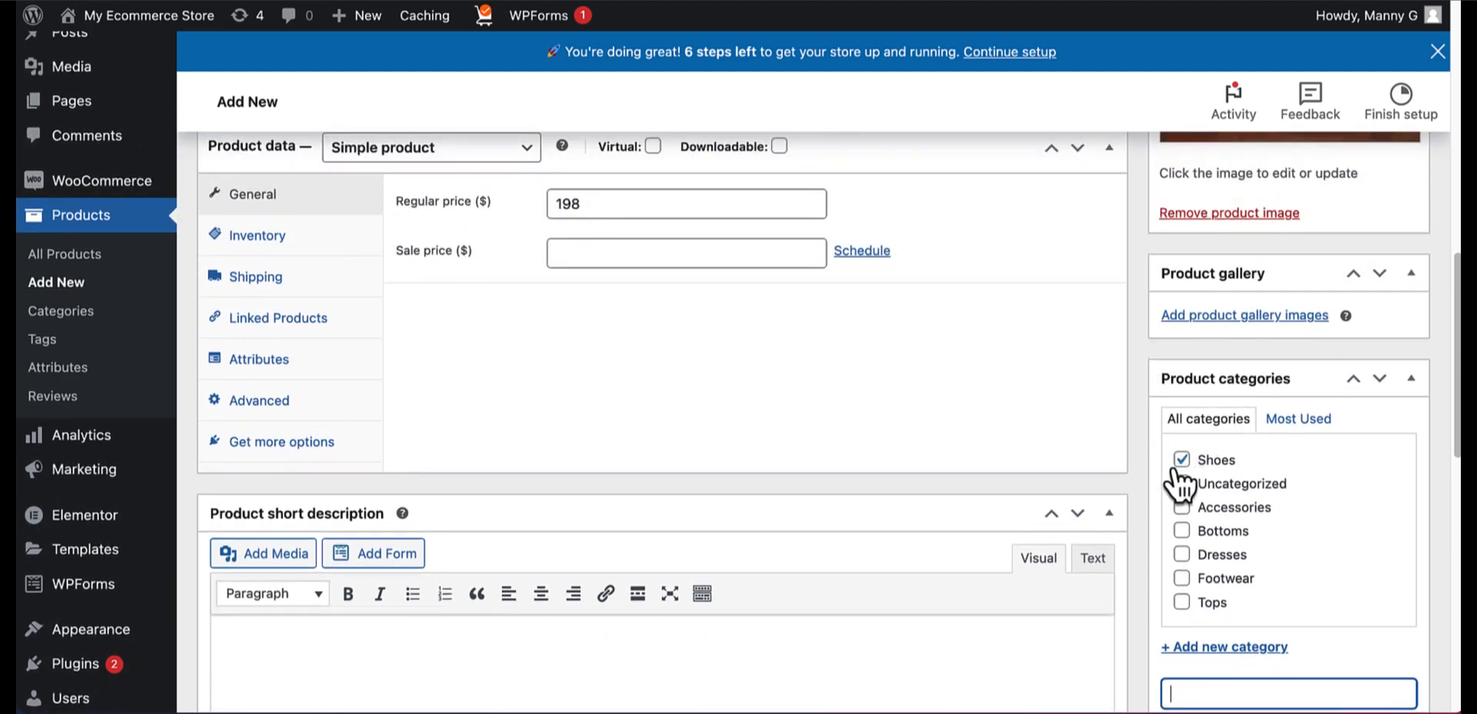
scroll(1179, 480, "down", 10)
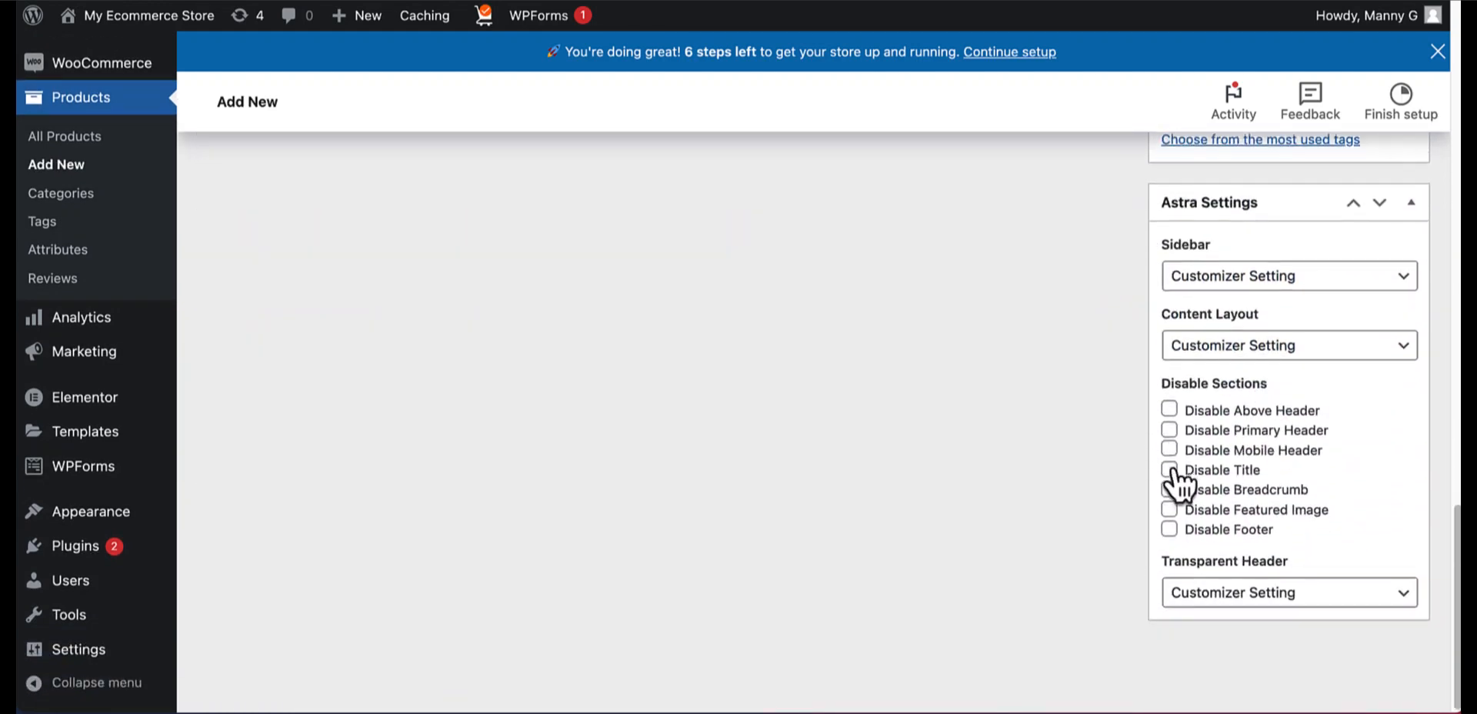
scroll(1174, 481, "up", 12)
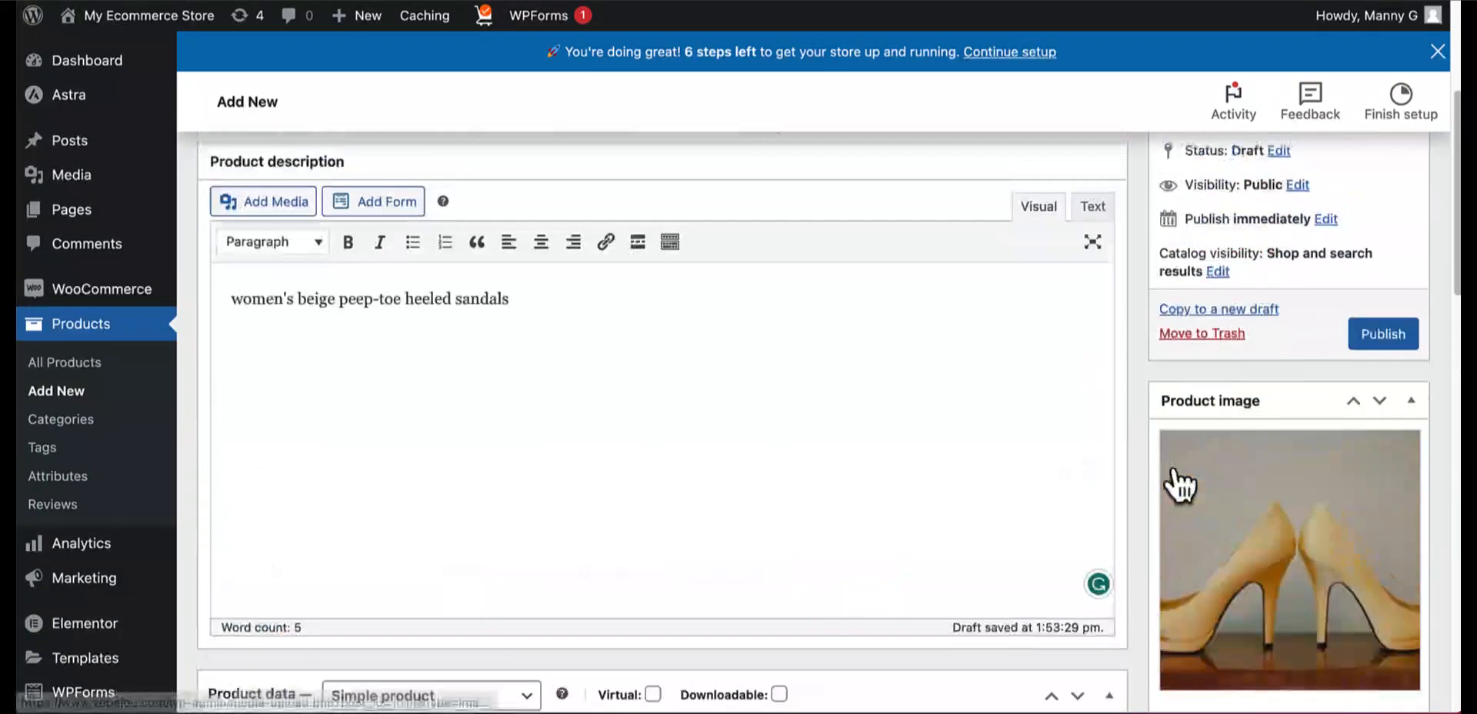
scroll(1177, 481, "up", 3)
left_click(1379, 570)
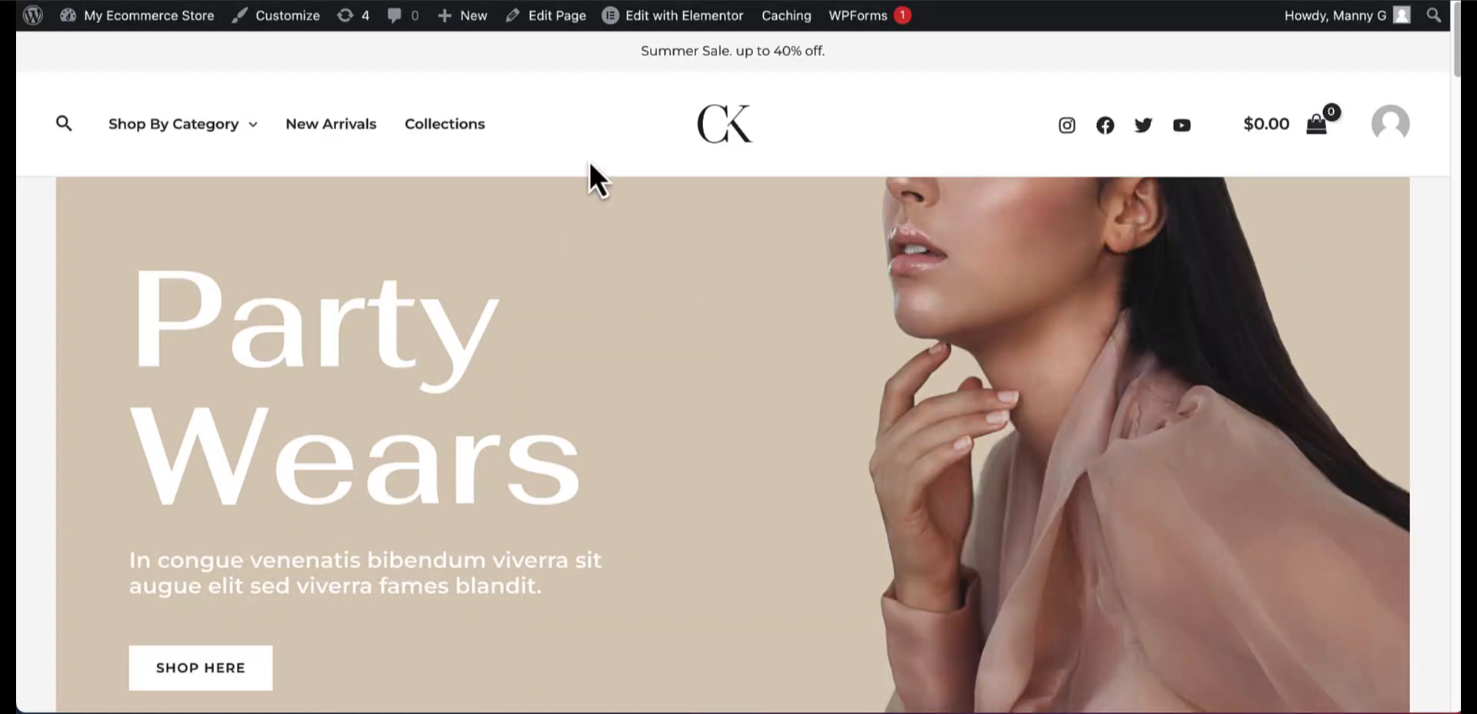
Step: Find the new beige peep-toe heeled sandals on the storefront's home page and view their product page
left_click(453, 132)
scroll(454, 133, "down", 10)
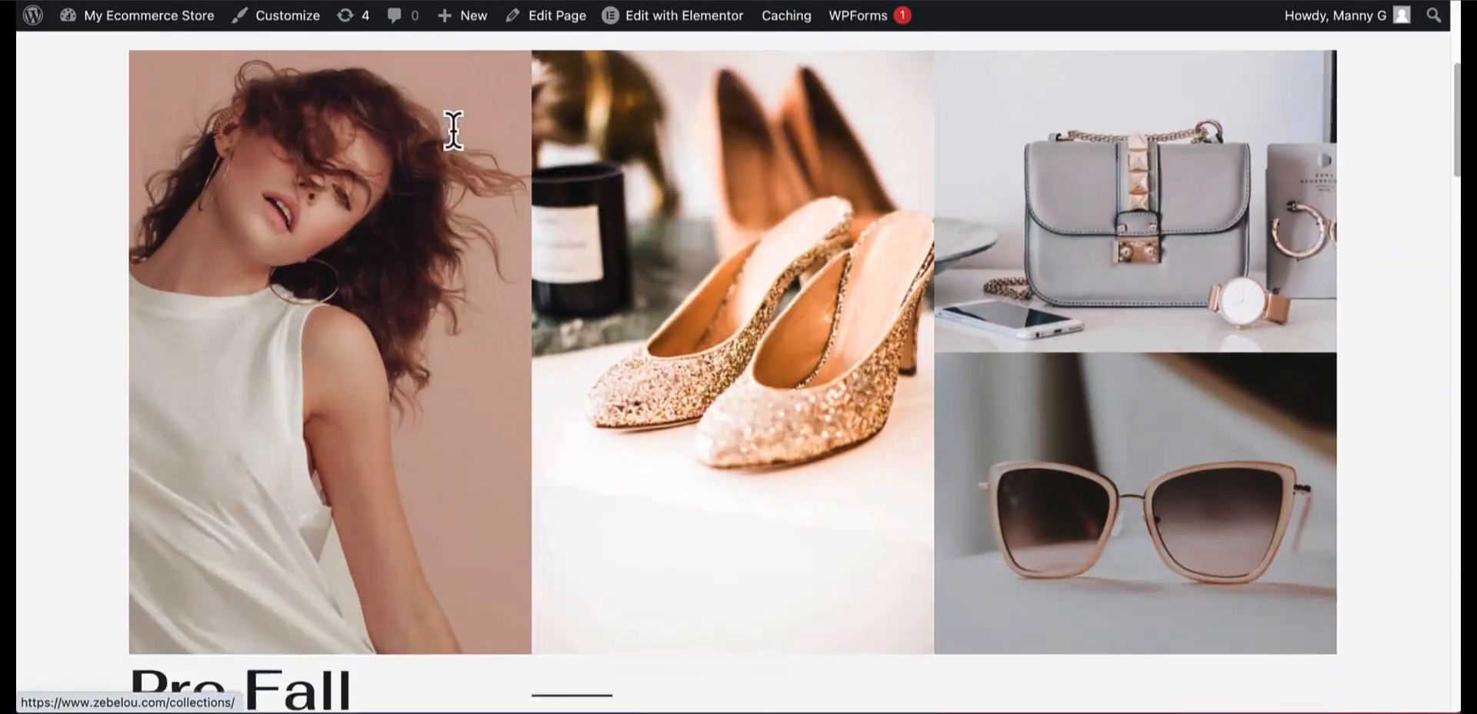
scroll(454, 133, "down", 10)
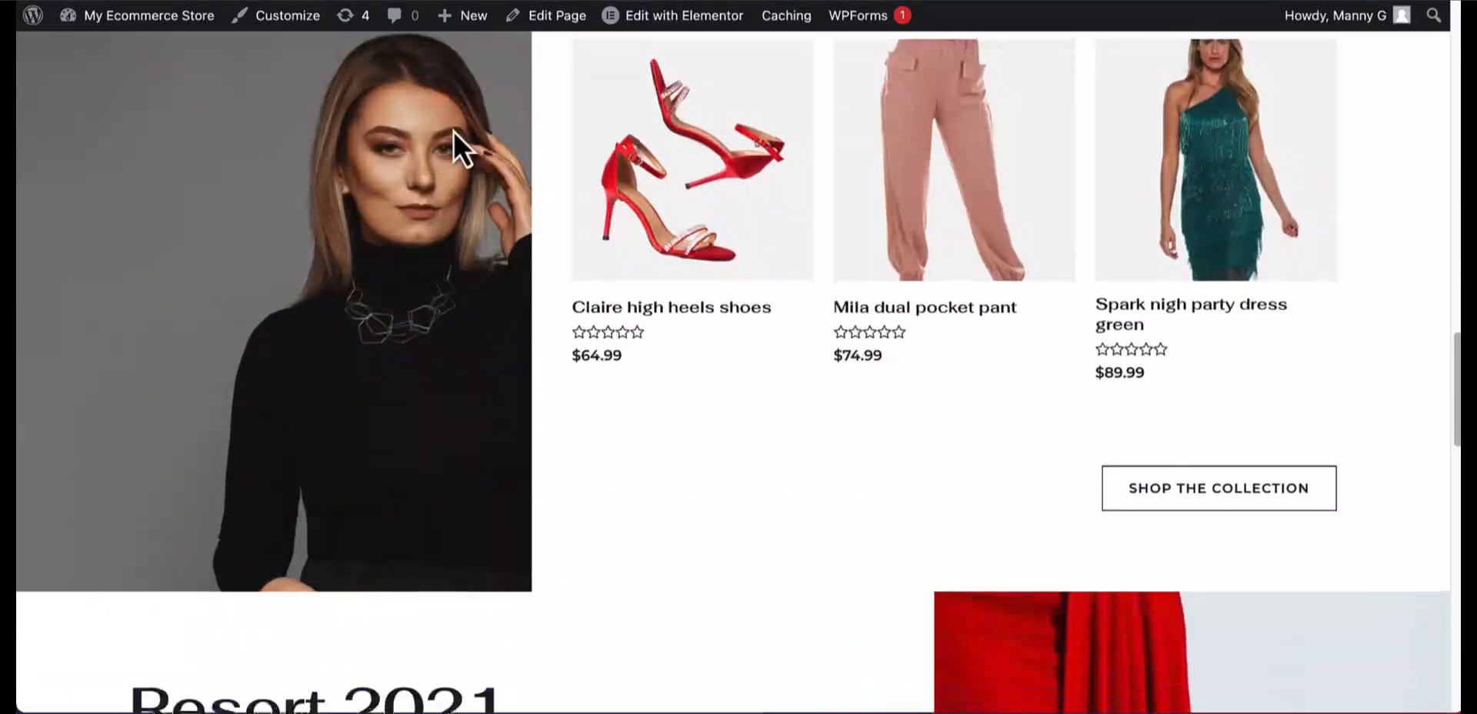
scroll(454, 131, "down", 4)
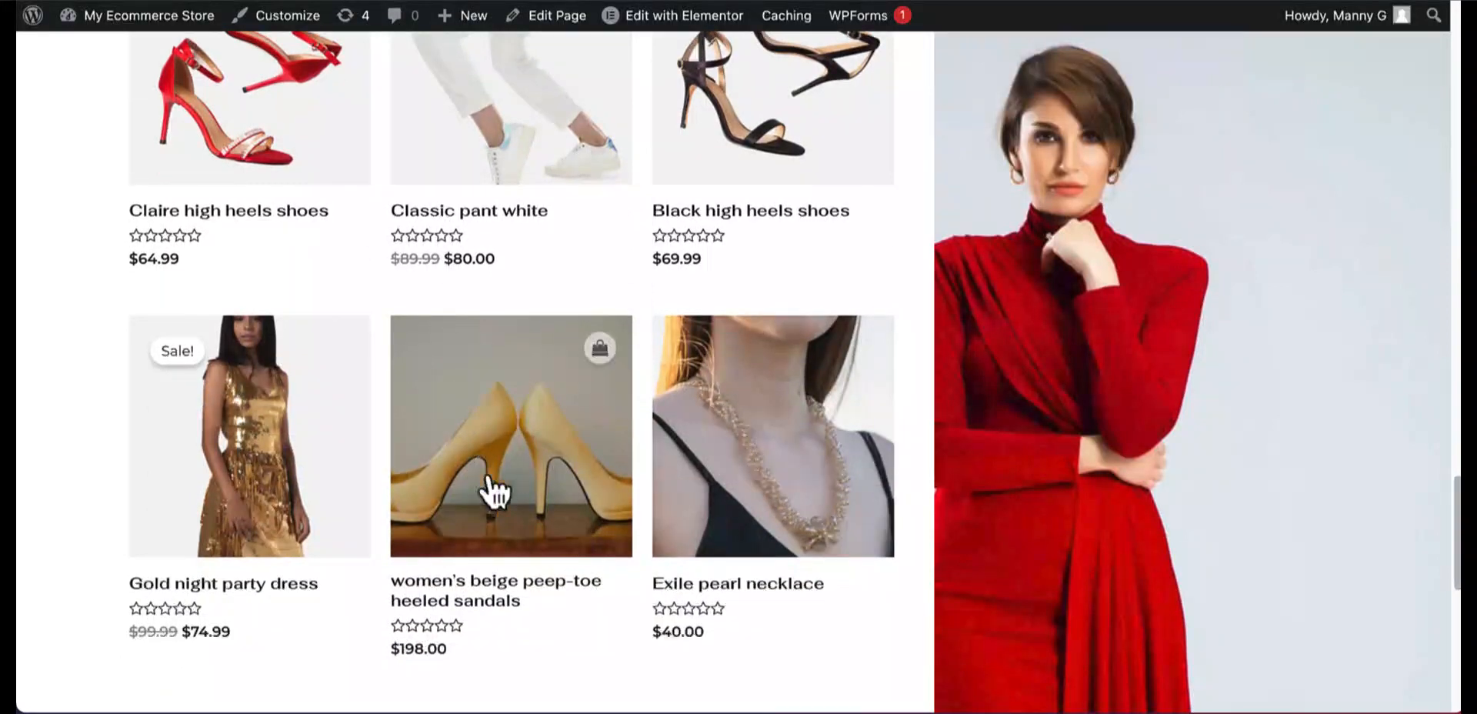
left_click(537, 481)
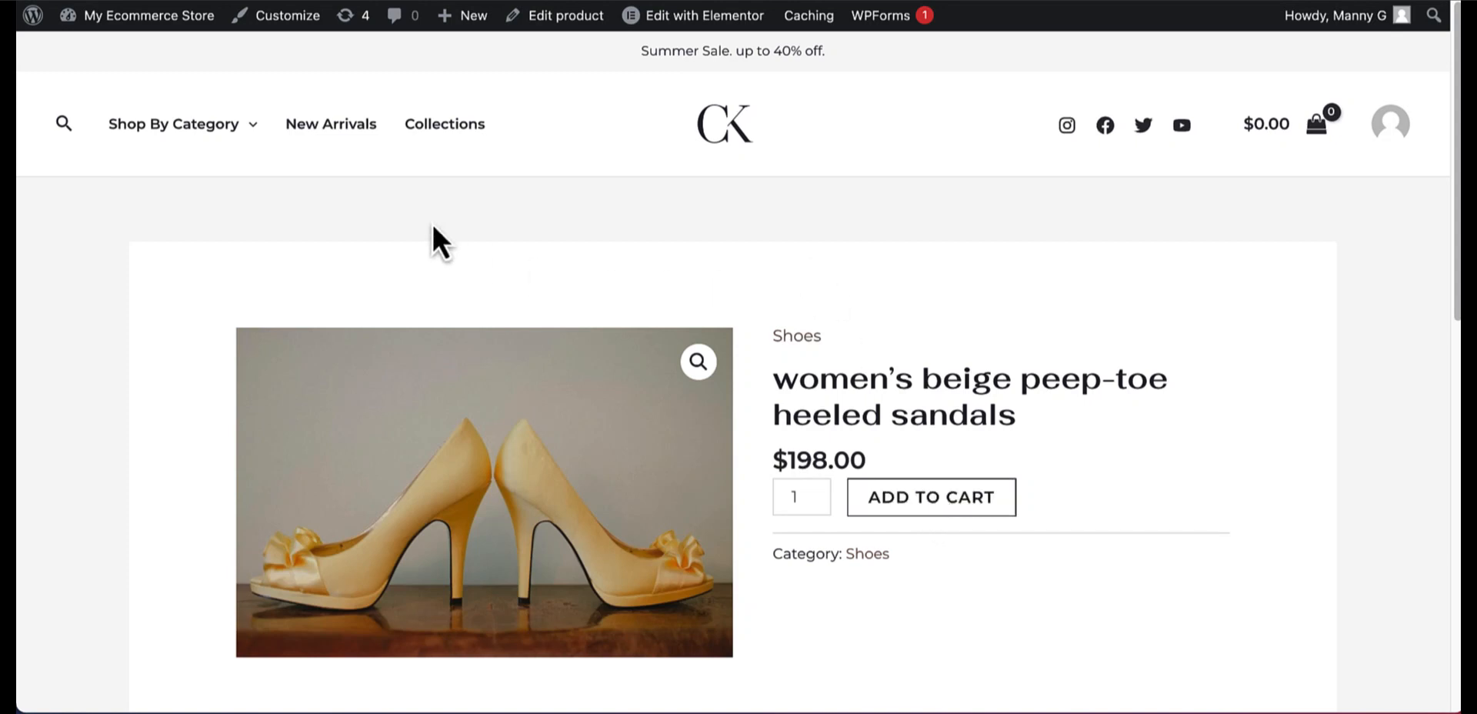
Step: Return to the WordPress admin's product list and go to the editor for the site's navigation menus
mouse_move(260, 151)
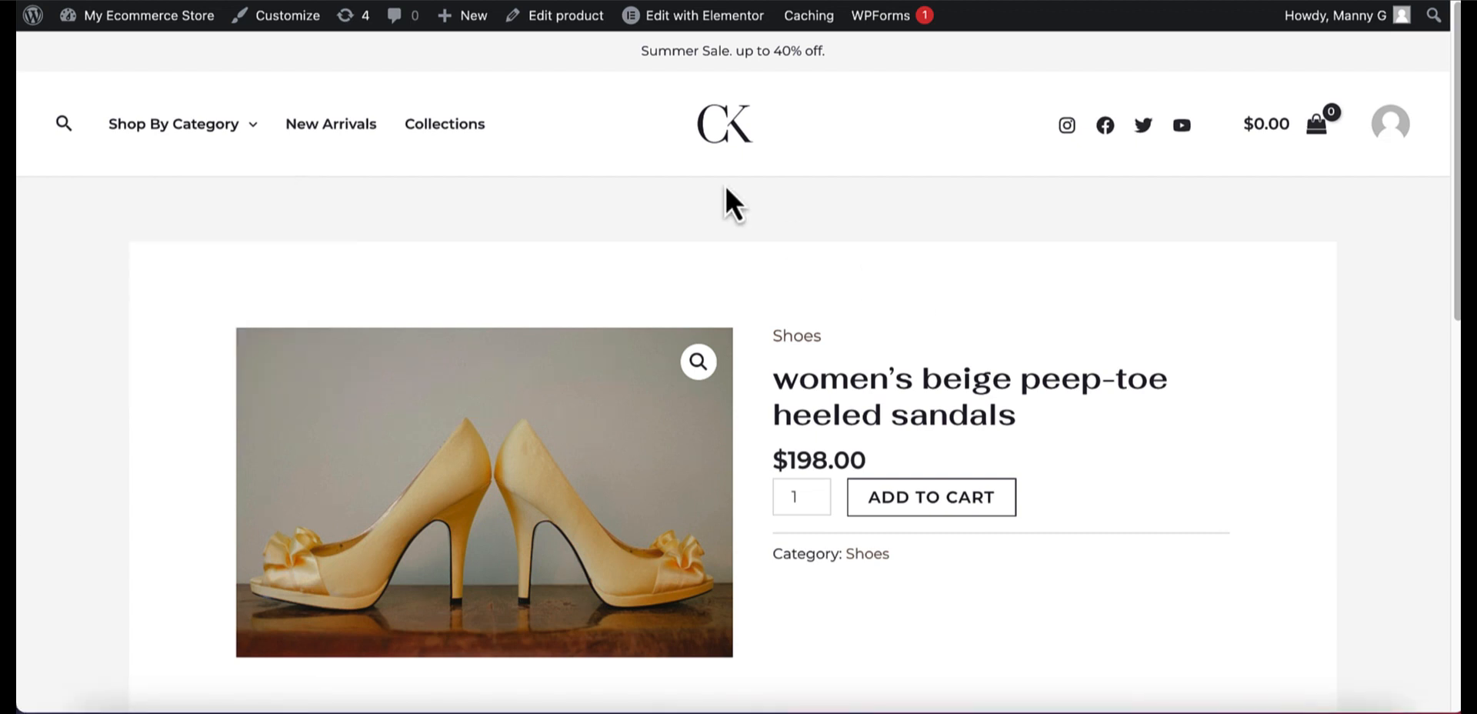
left_click(408, 0)
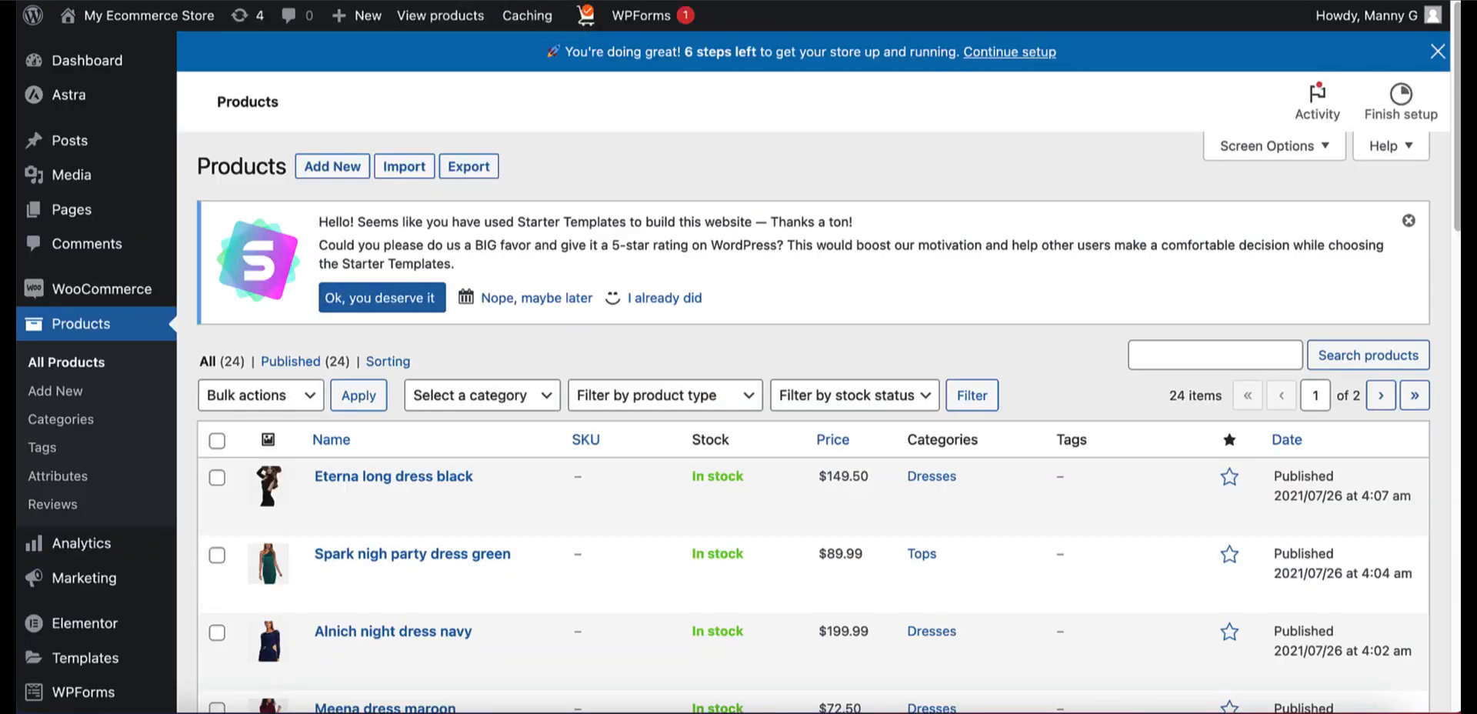
scroll(625, 312, "down", 3)
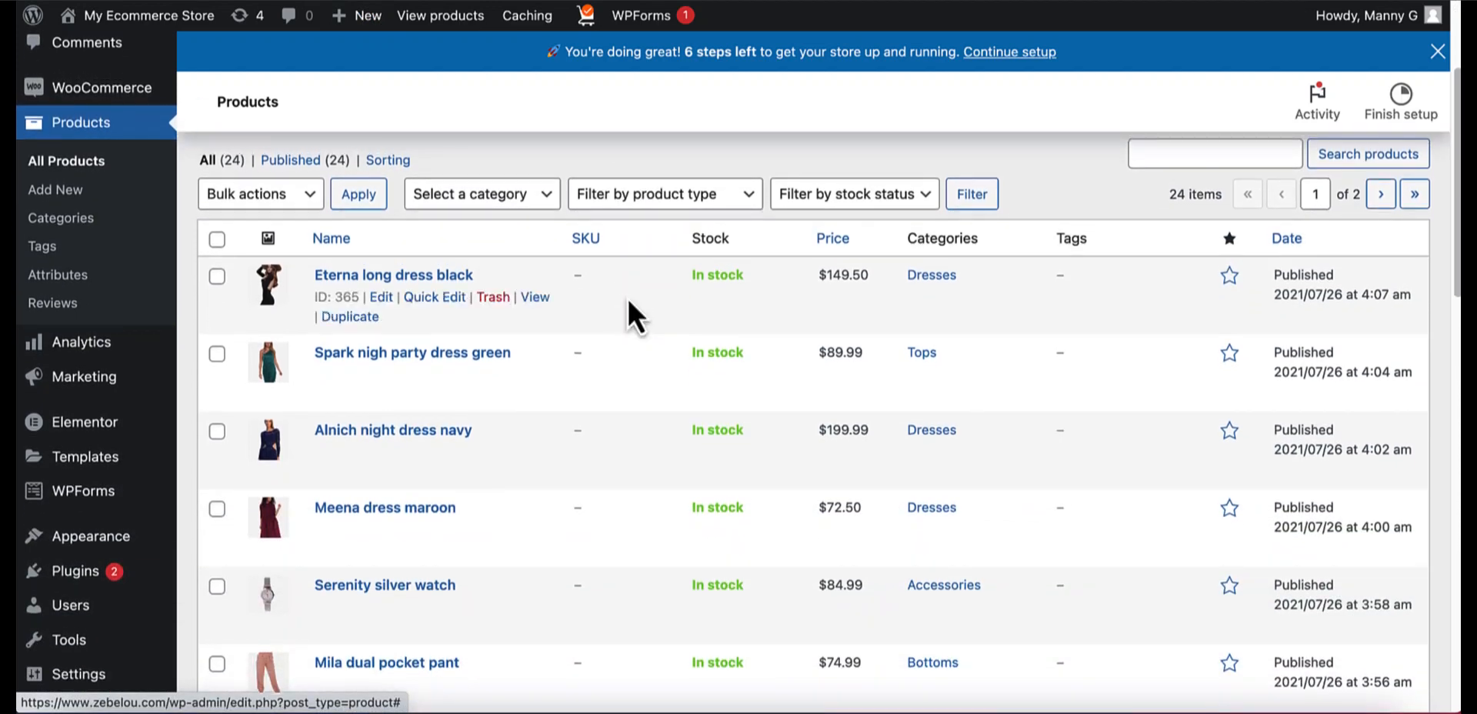
scroll(626, 300, "down", 2)
scroll(626, 297, "down", 1)
mouse_move(46, 525)
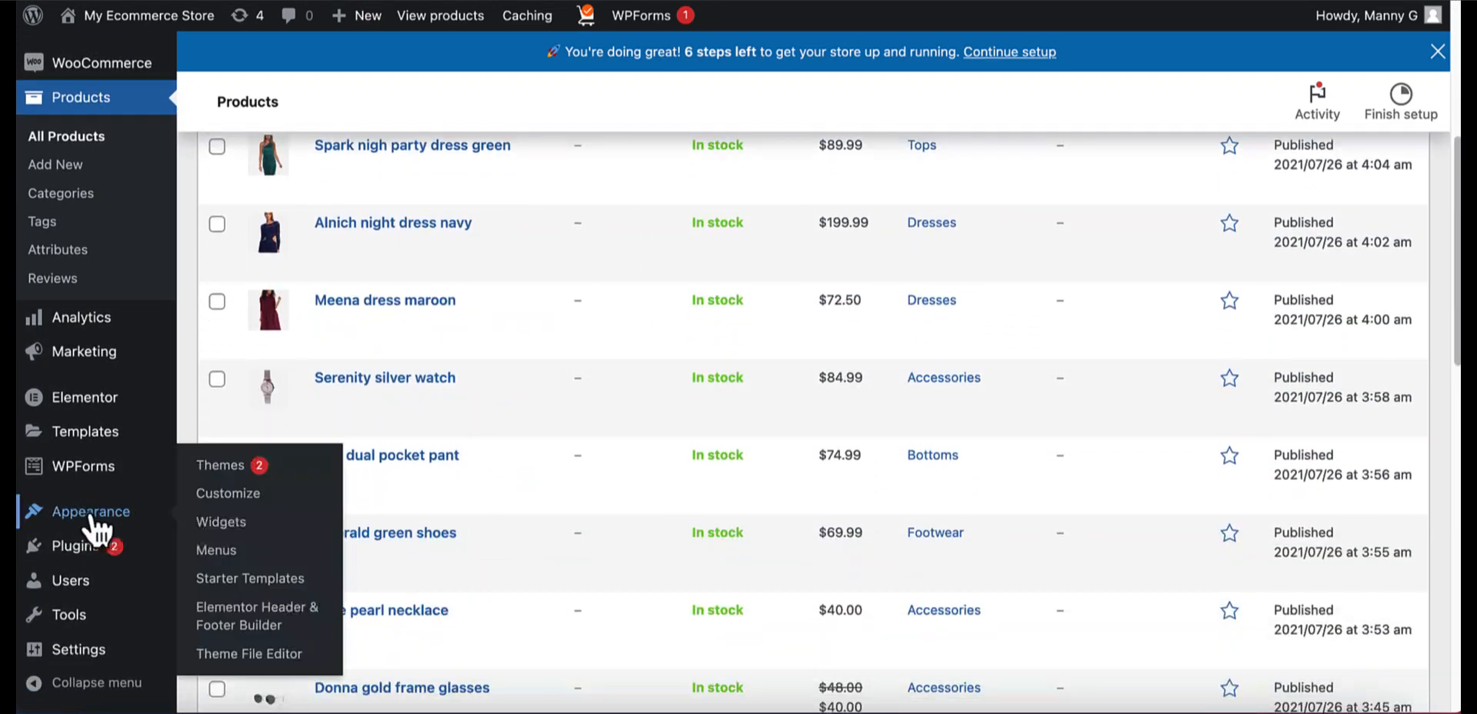
left_click(222, 562)
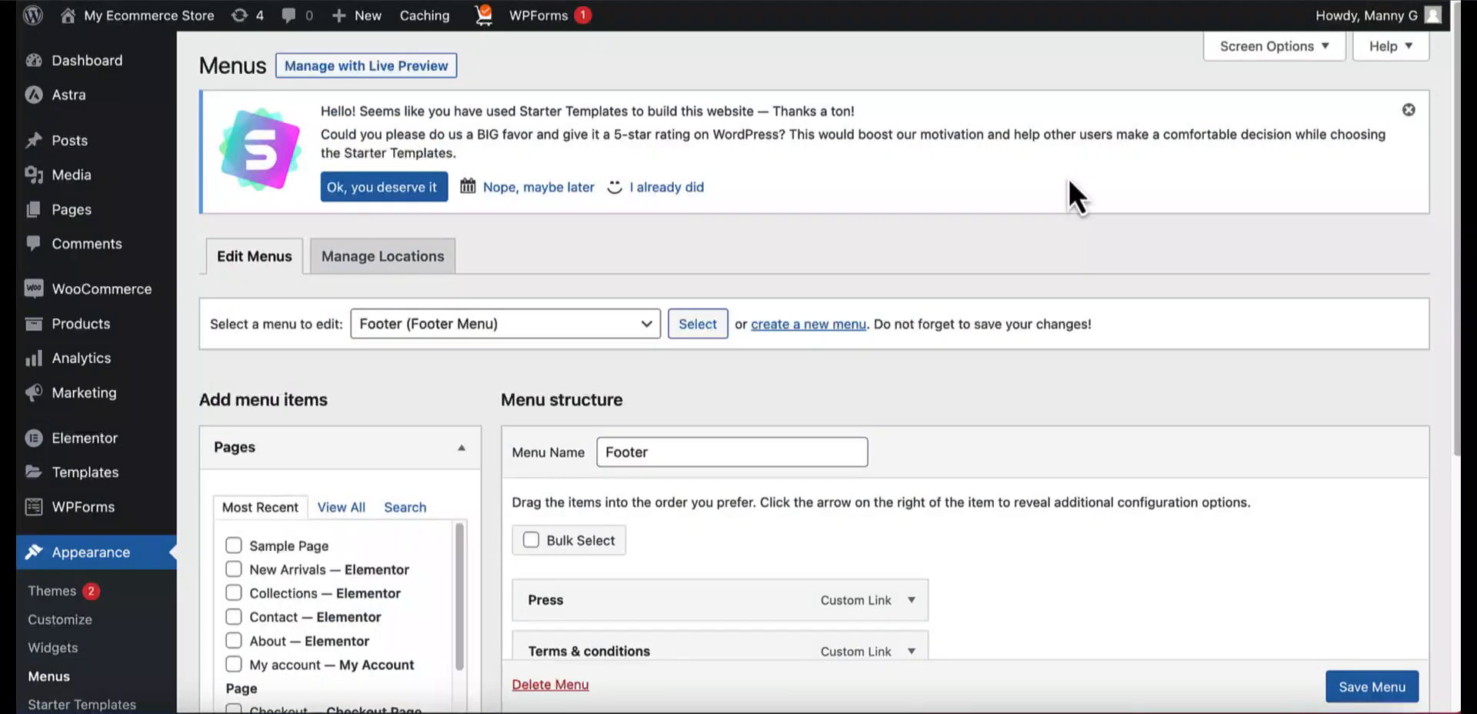
Step: Load the Primary (Primary Menu, Off-Canvas Menu) menu for editing and compare its structure with the storefront header
scroll(1070, 189, "down", 3)
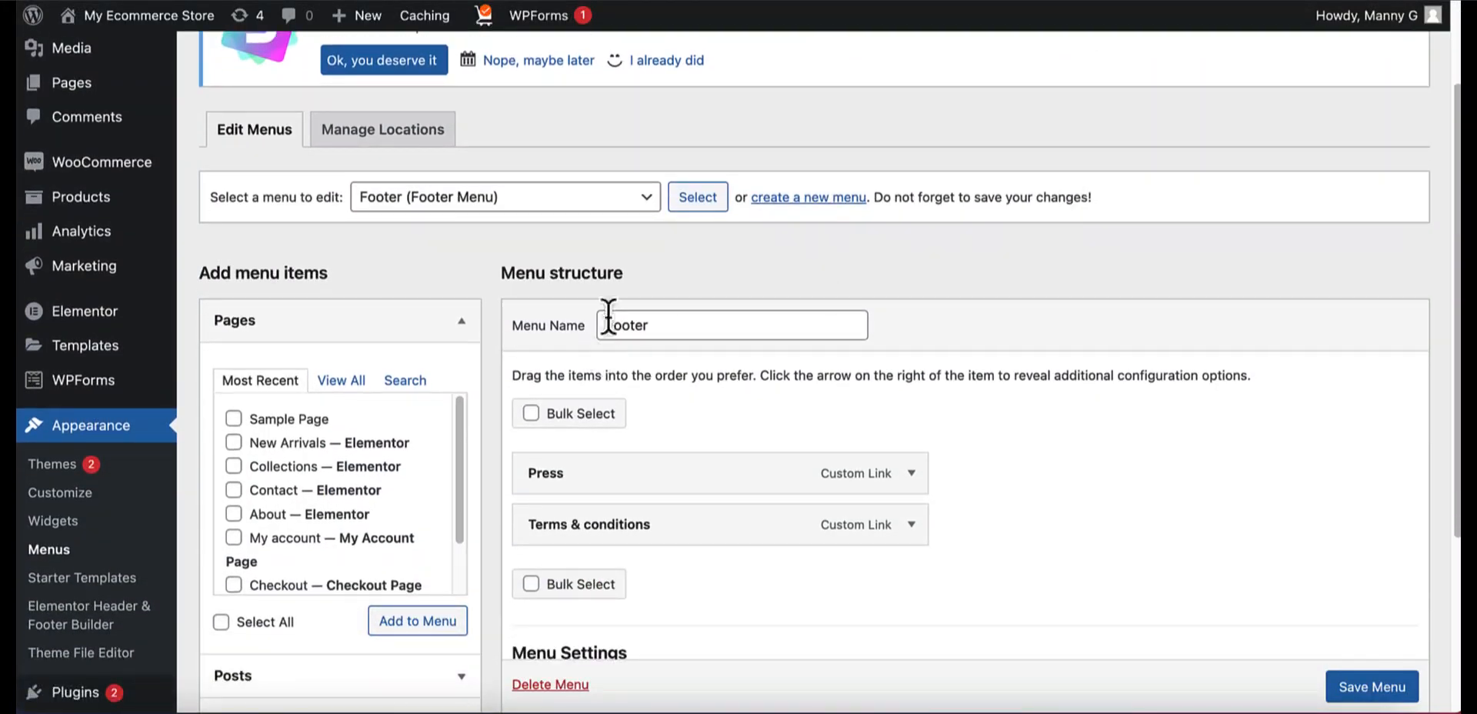
left_click(646, 198)
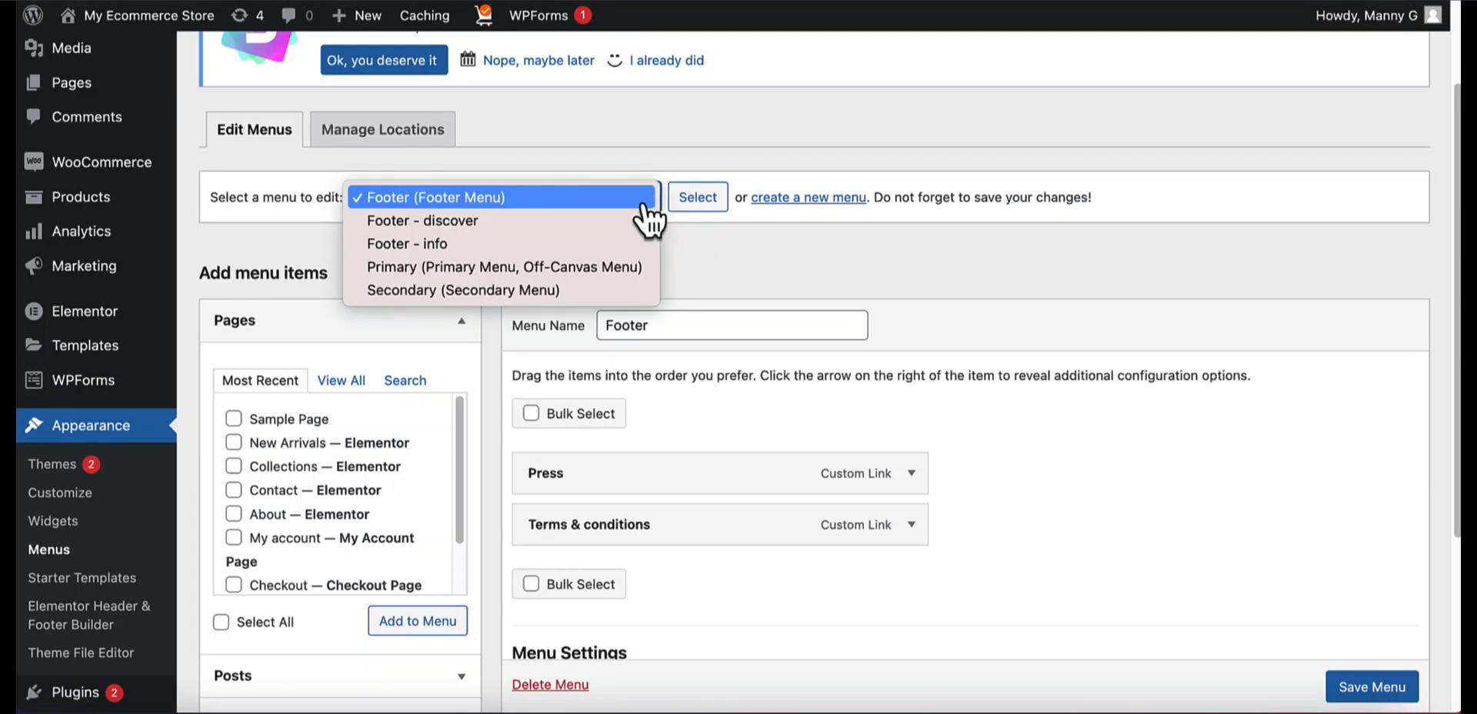
left_click(508, 268)
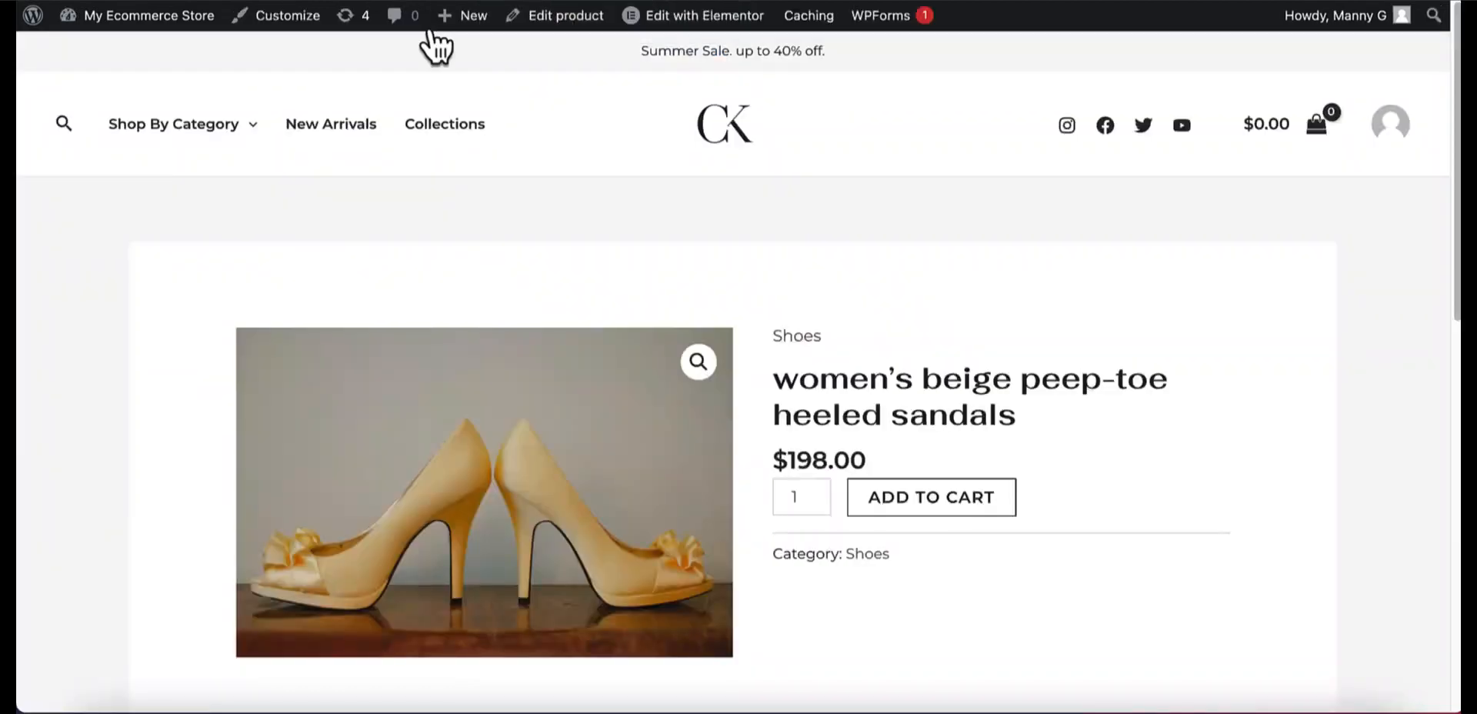
mouse_move(204, 150)
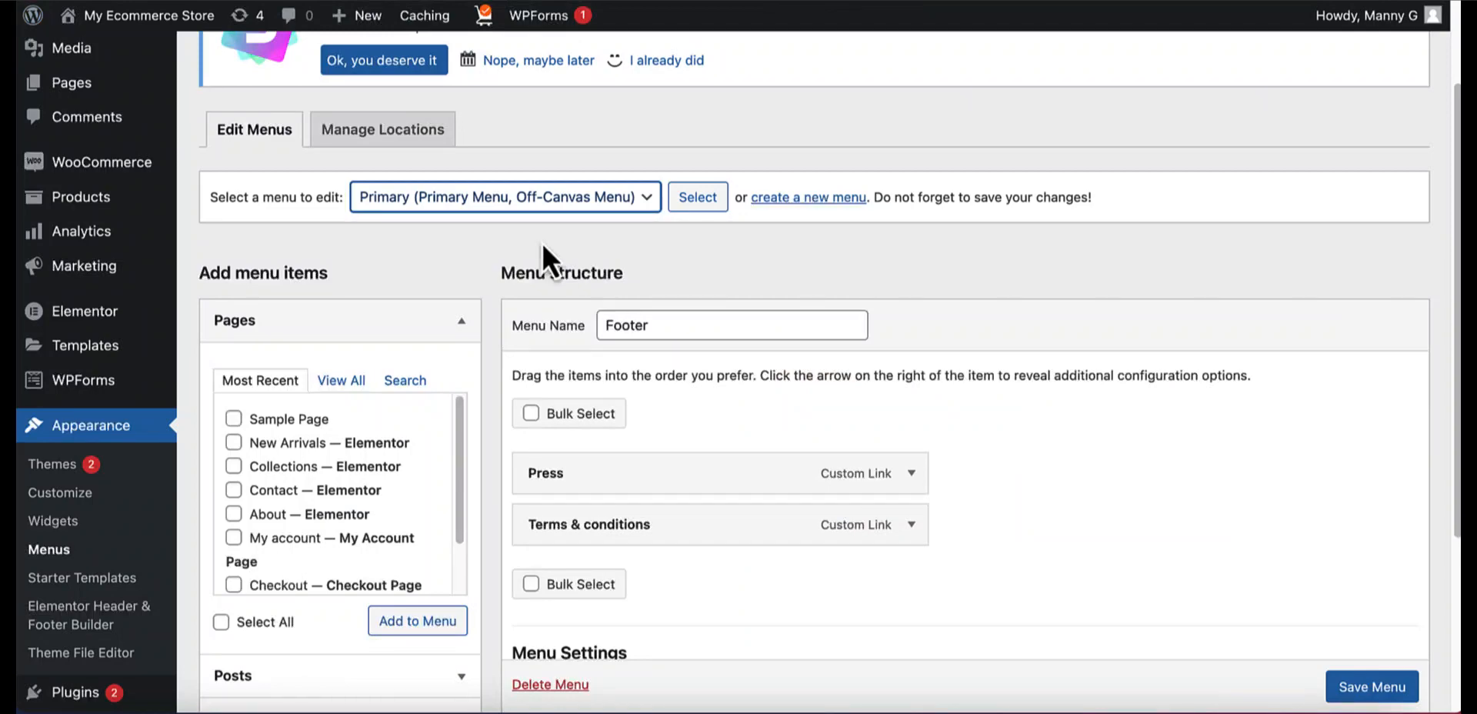
left_click(697, 199)
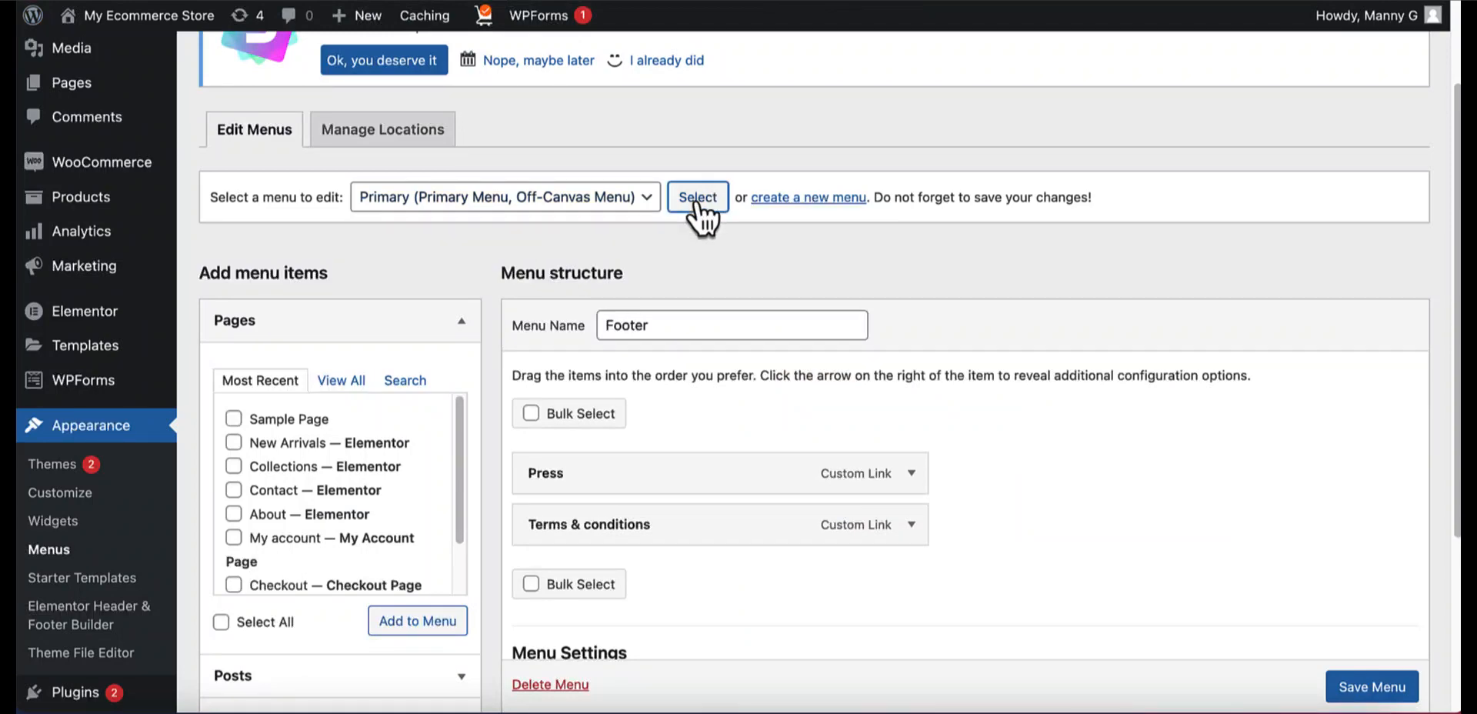
scroll(728, 338, "down", 3)
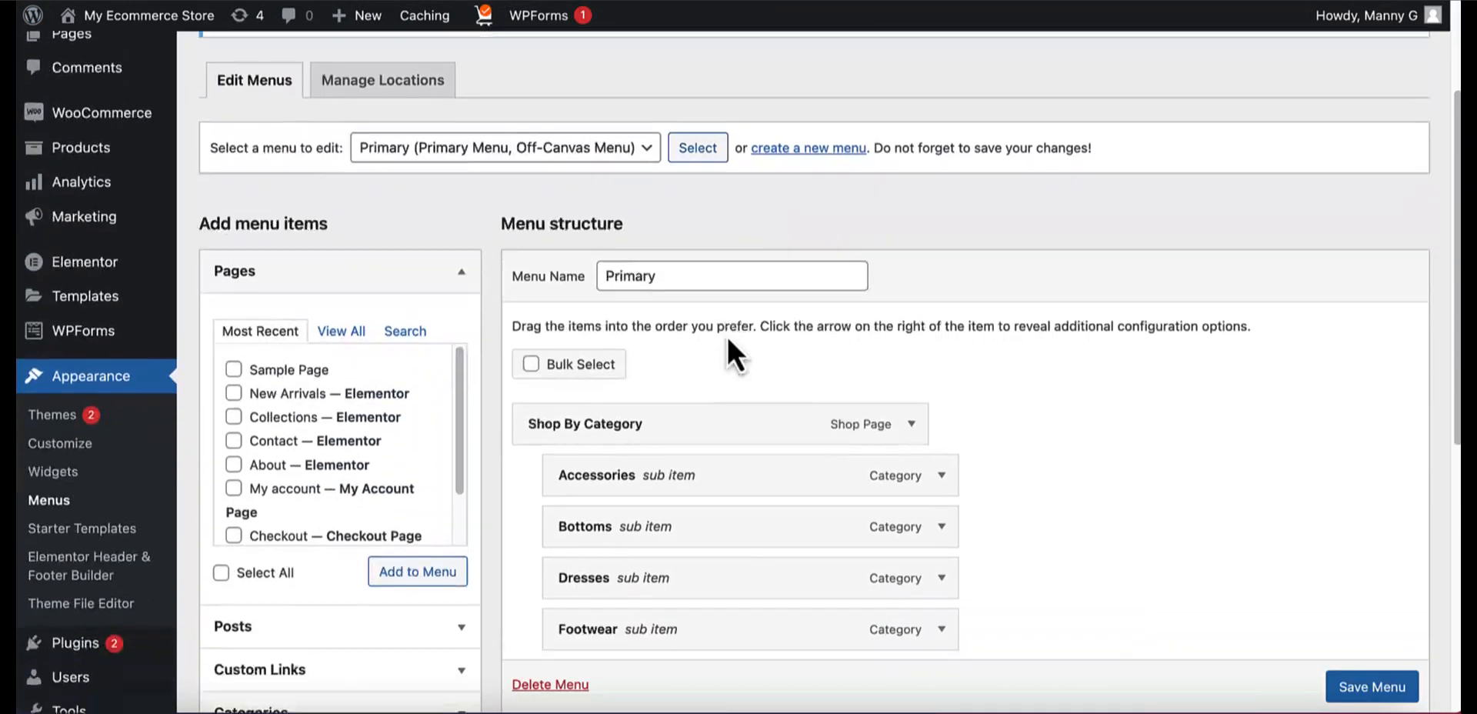
scroll(727, 335, "down", 1)
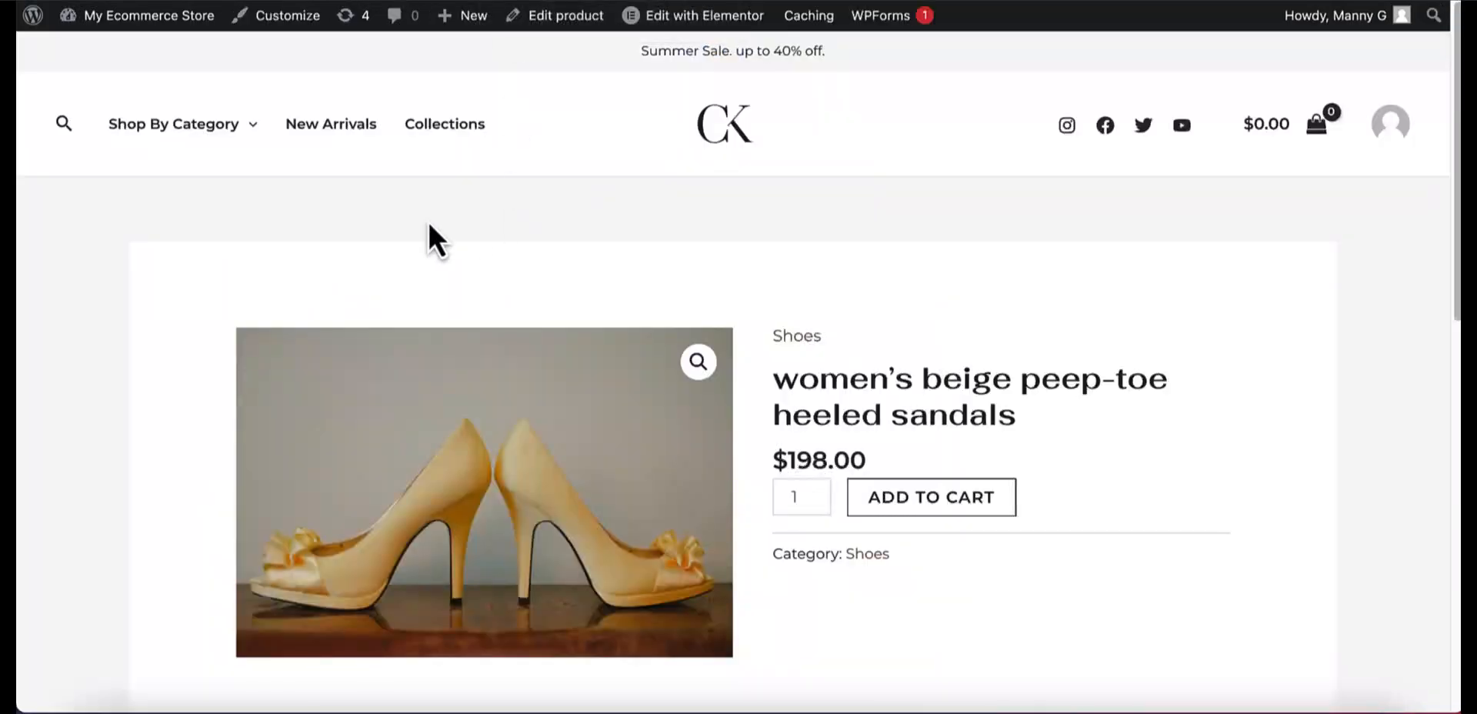
Step: Expand the Bottoms sub-item under Shop By Category and examine its label, move and remove options
mouse_move(150, 142)
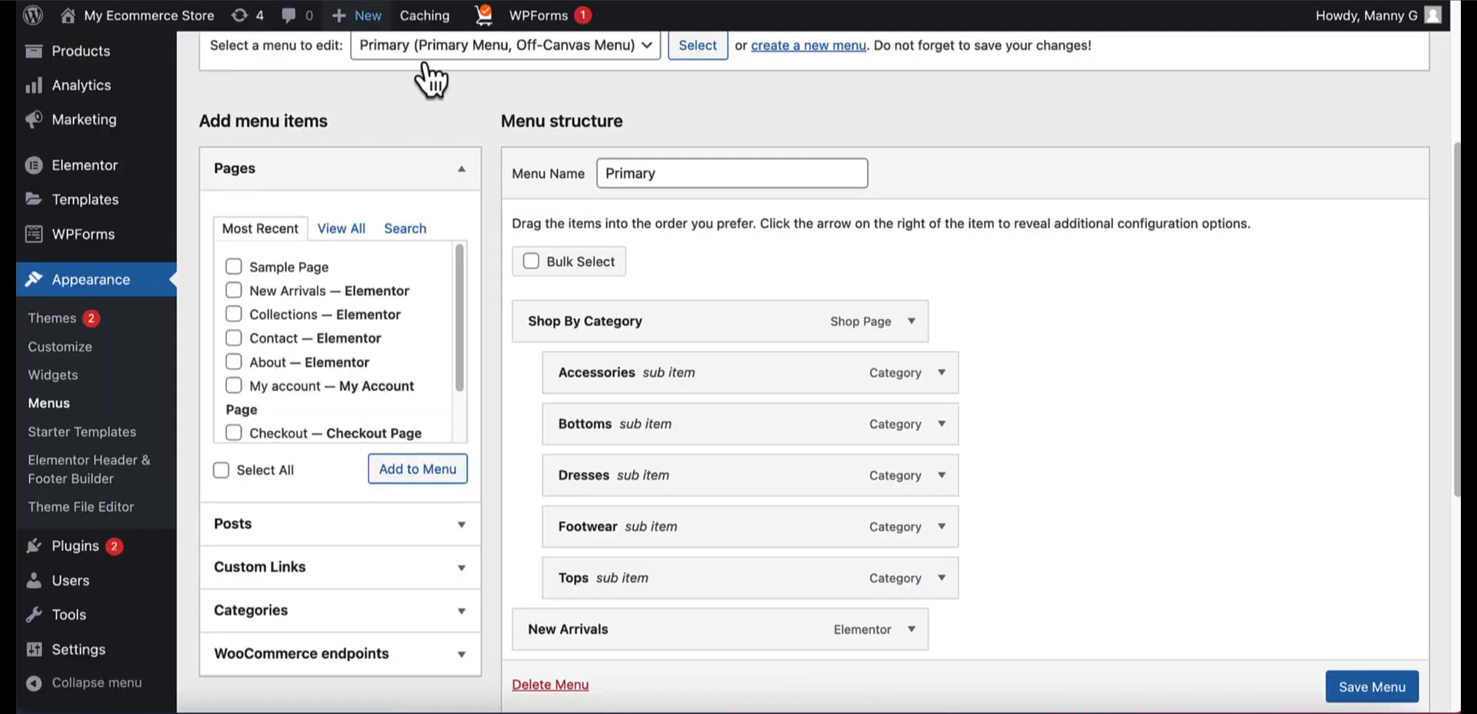
scroll(735, 435, "down", 1)
scroll(737, 436, "down", 1)
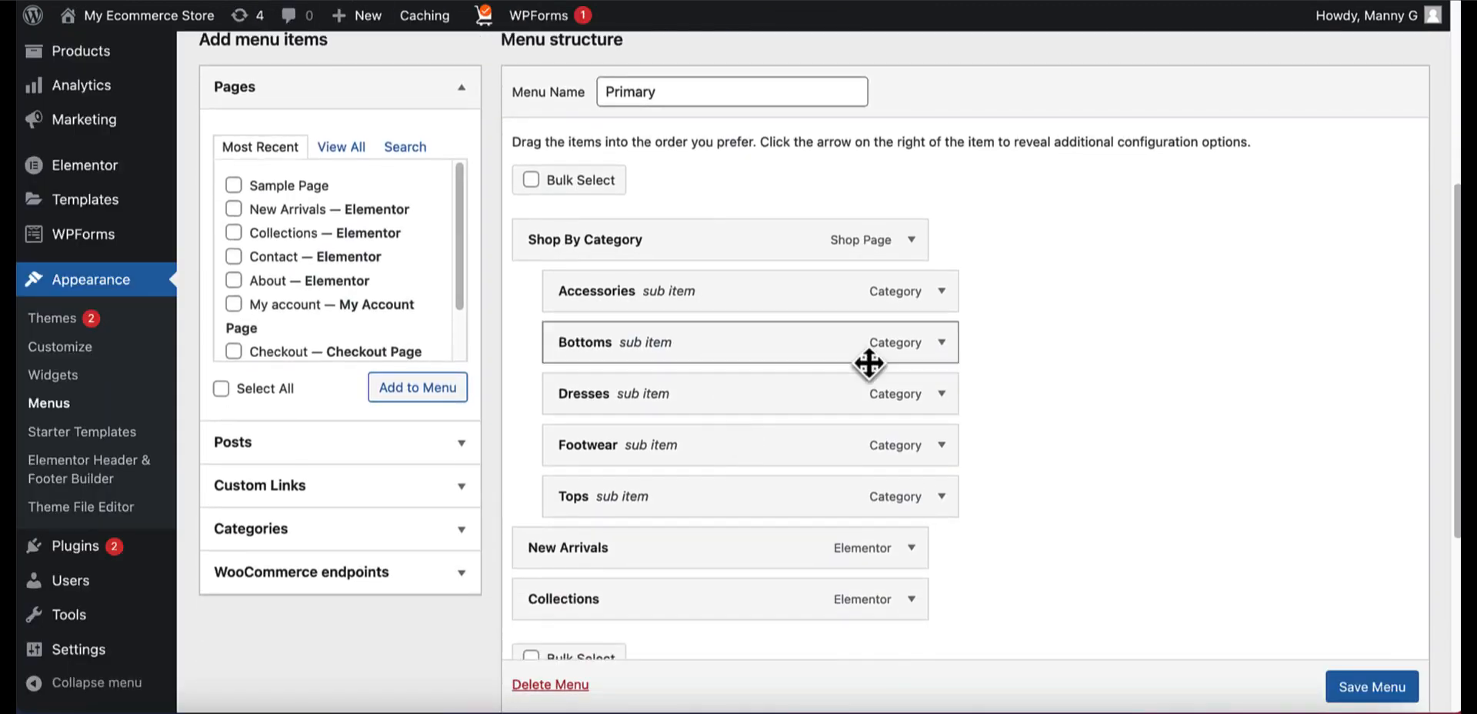
left_click(941, 344)
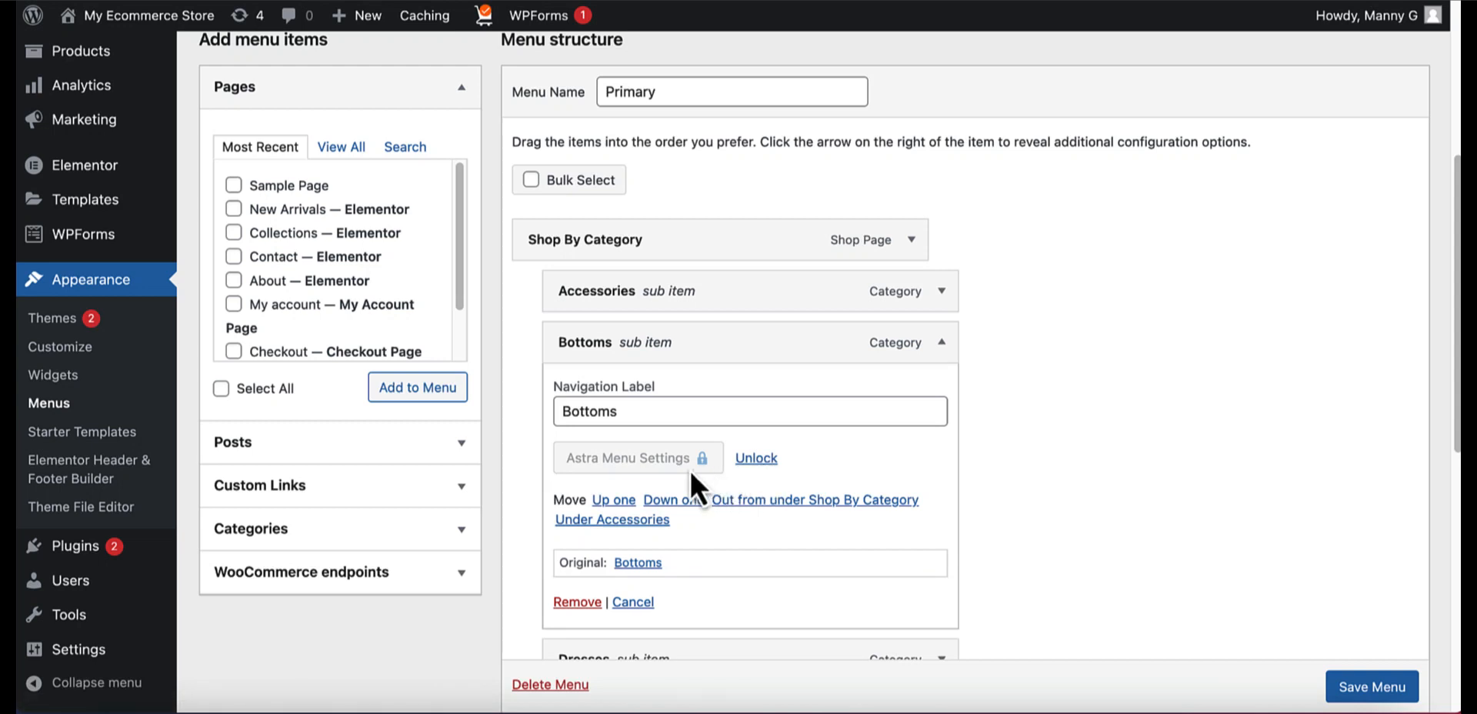
scroll(691, 471, "down", 1)
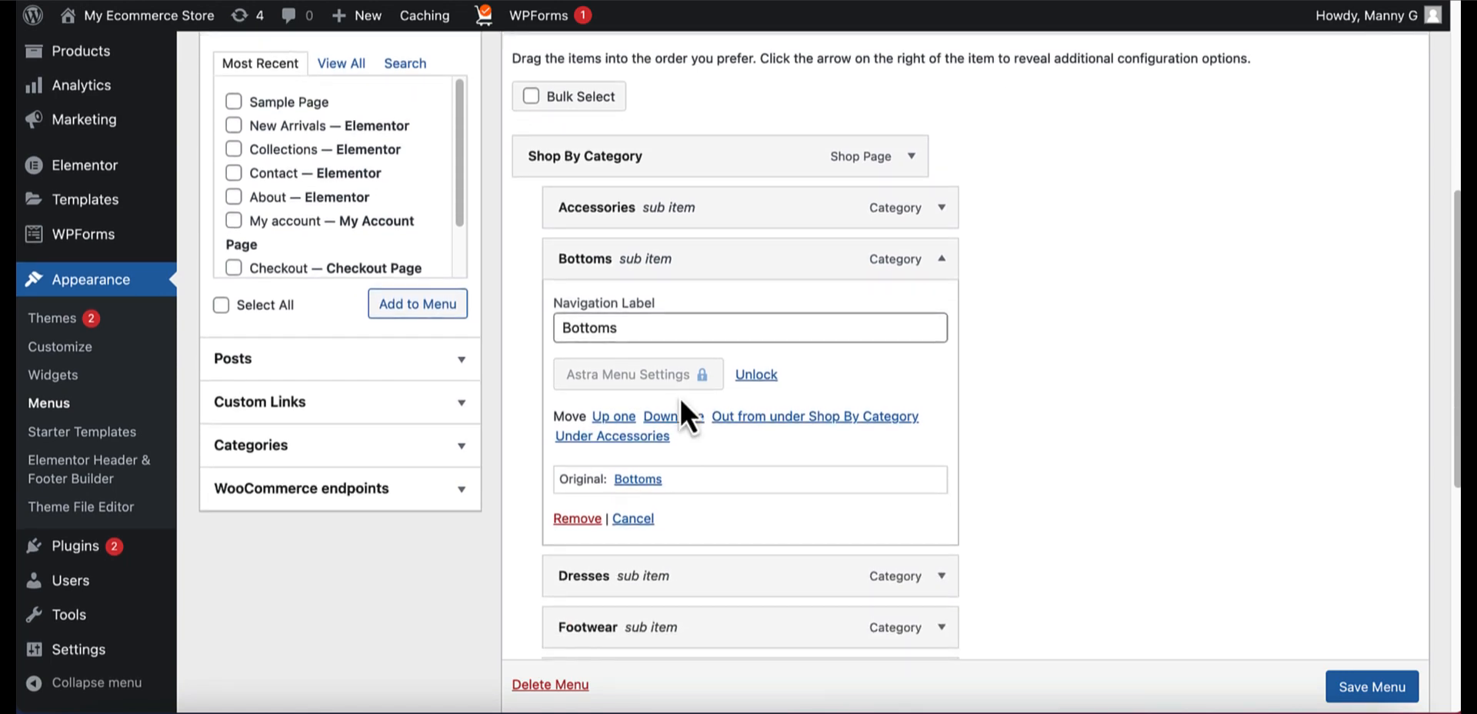
scroll(680, 397, "down", 1)
scroll(681, 397, "down", 1)
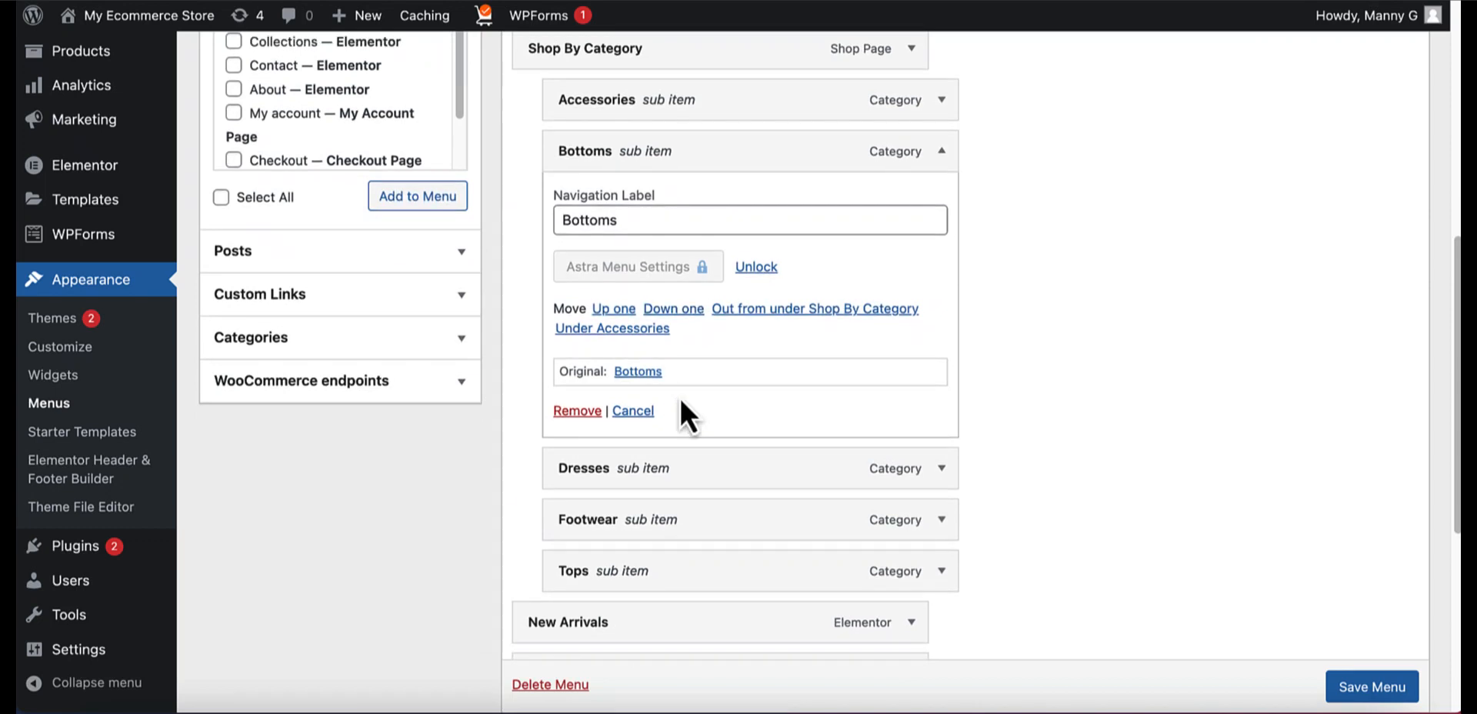
scroll(502, 312, "up", 2)
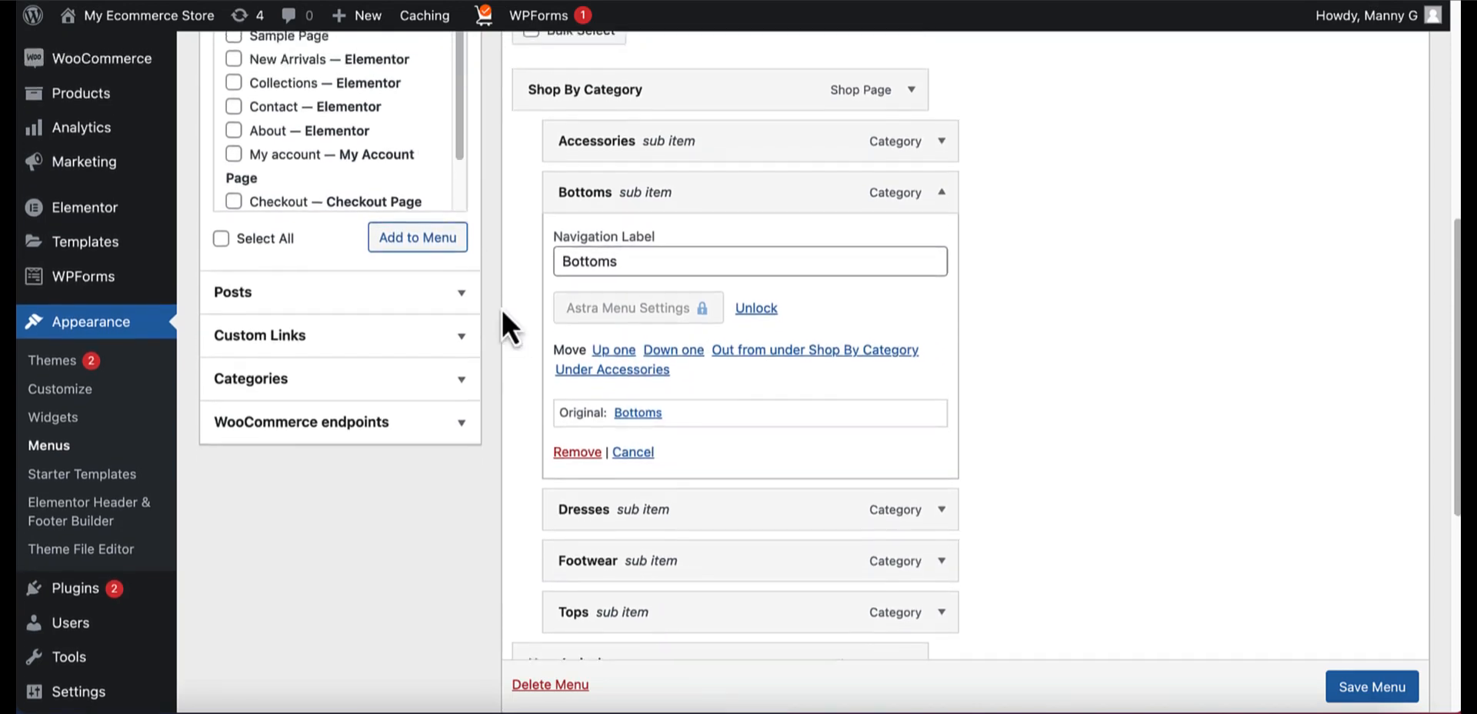
Step: Examine the post categories offered as menu items and compare them with the Posts section's own category management
left_click(460, 523)
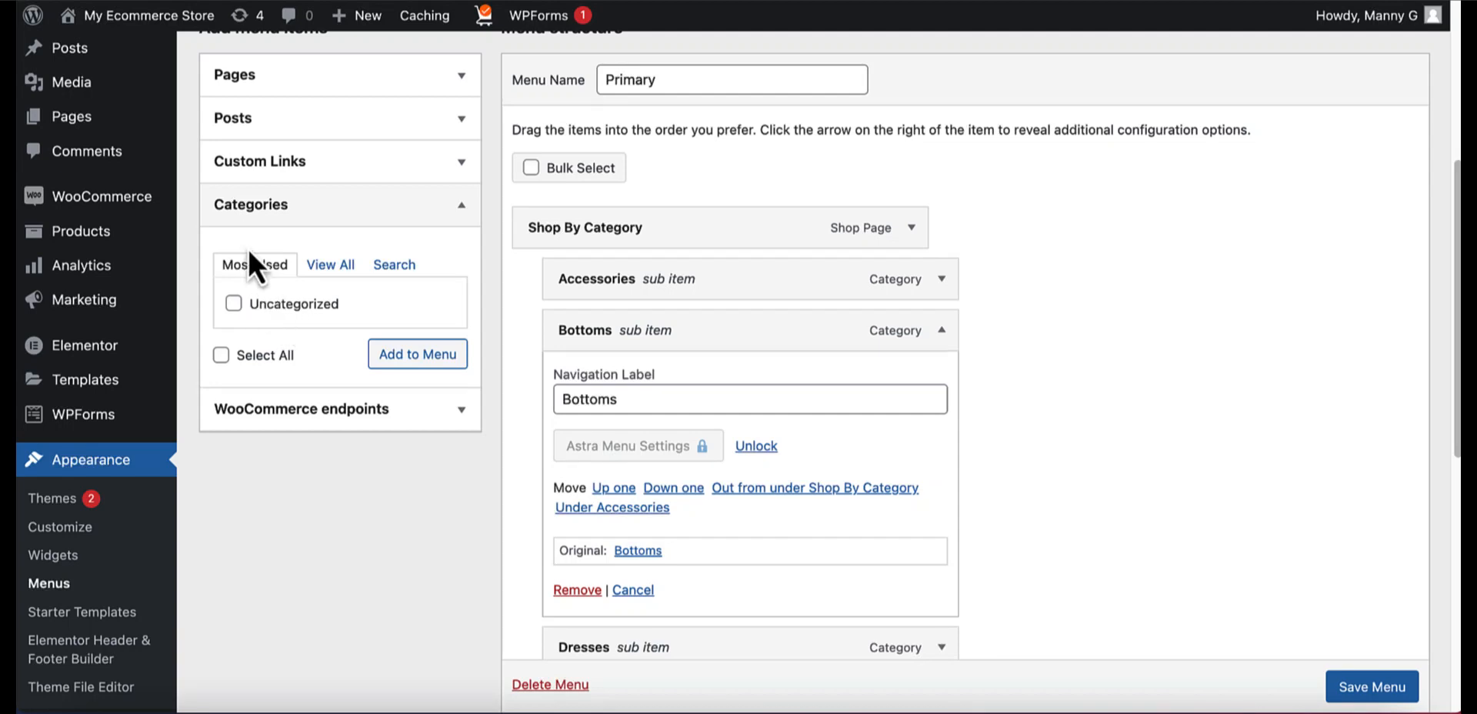
mouse_move(76, 127)
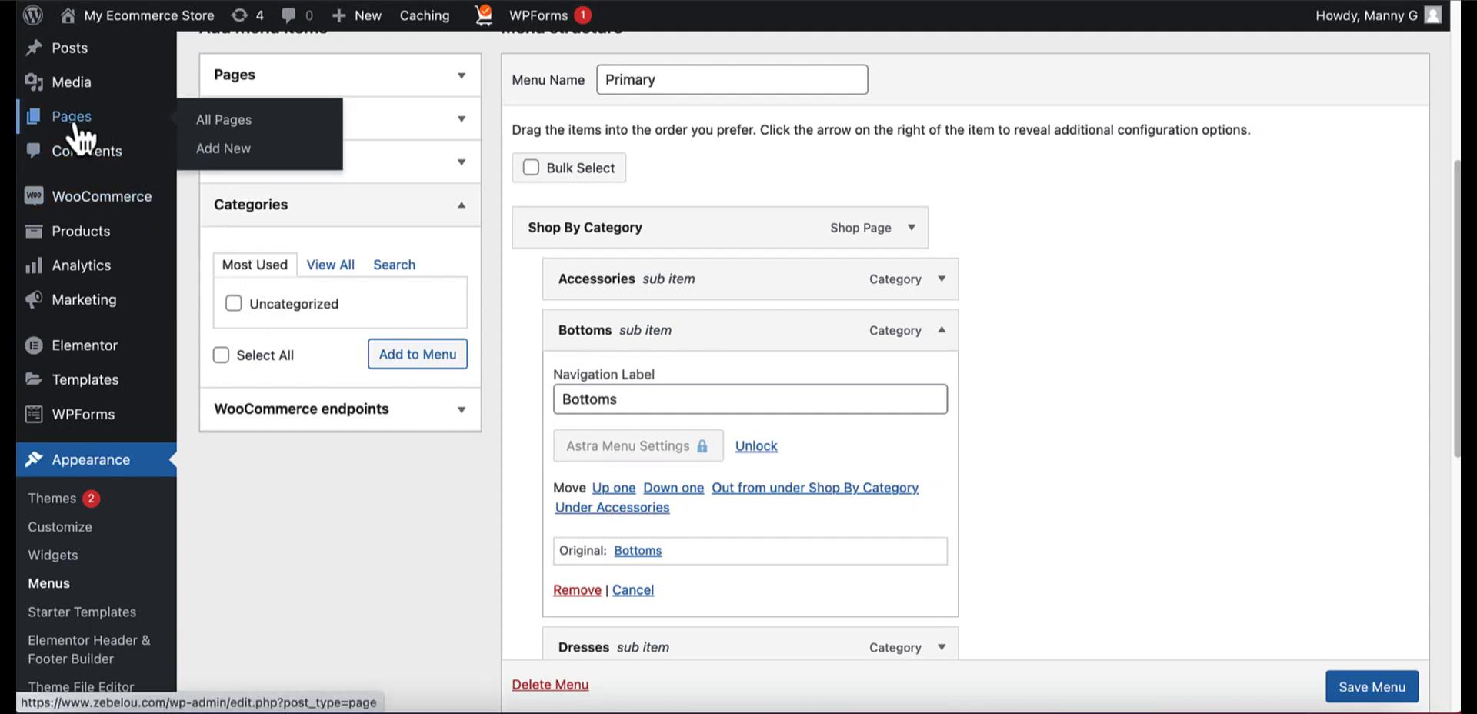
mouse_move(82, 43)
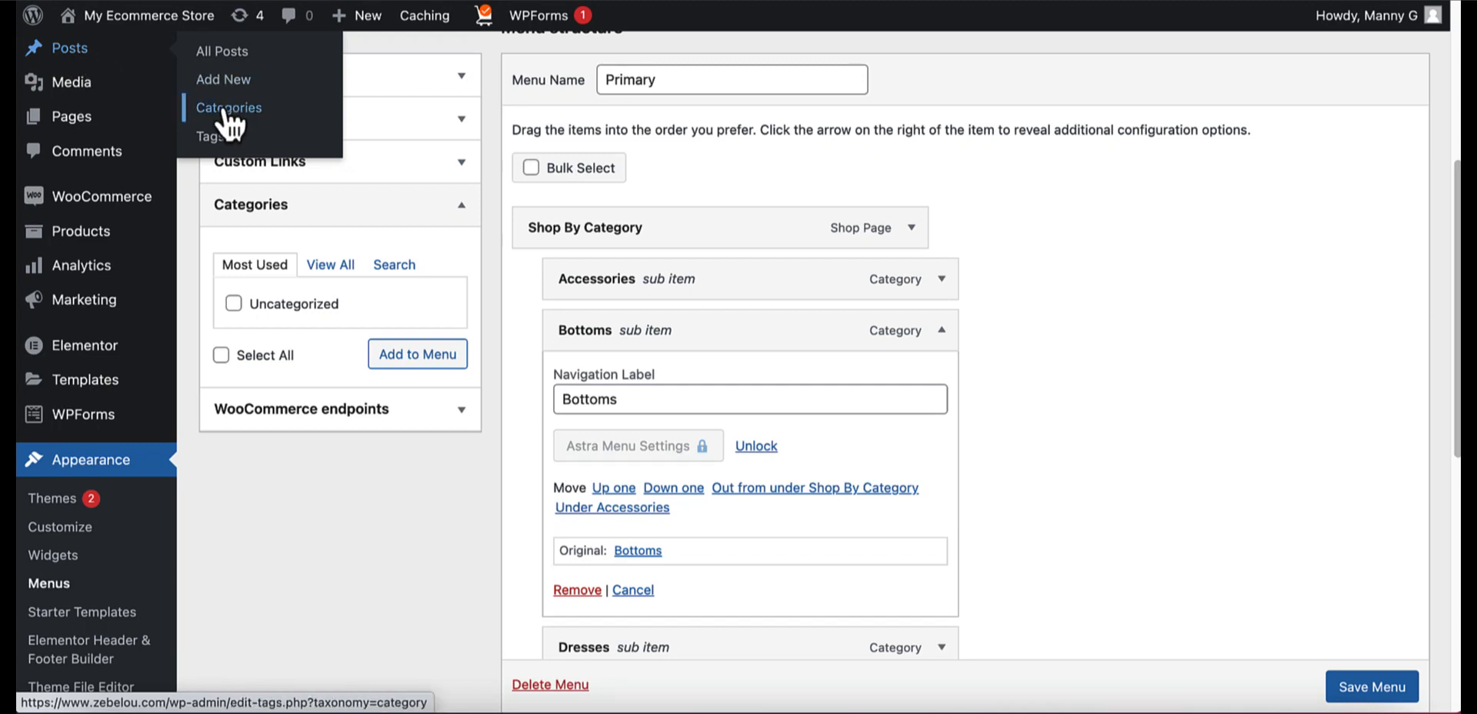
scroll(500, 261, "up", 1)
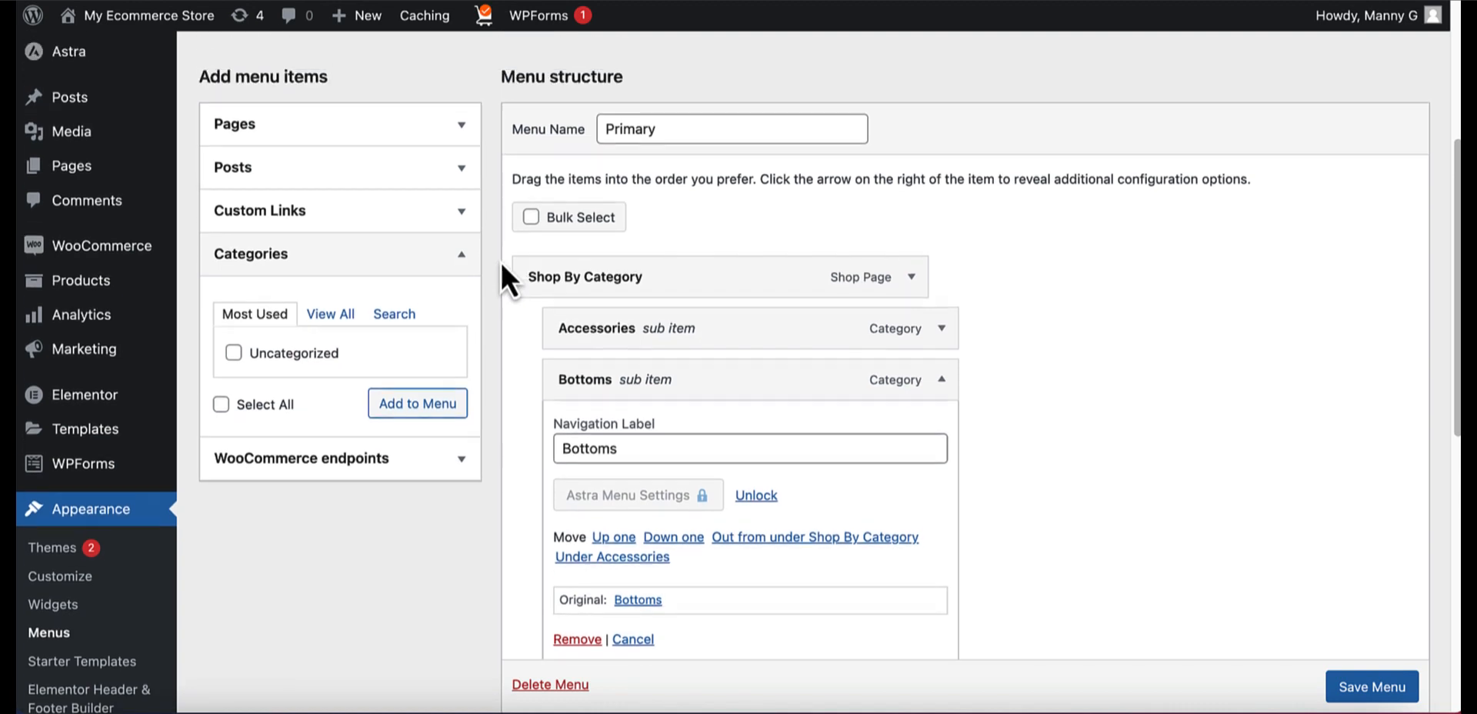
Step: Start a custom link for the Primary menu with the link text Shoes
left_click(460, 223)
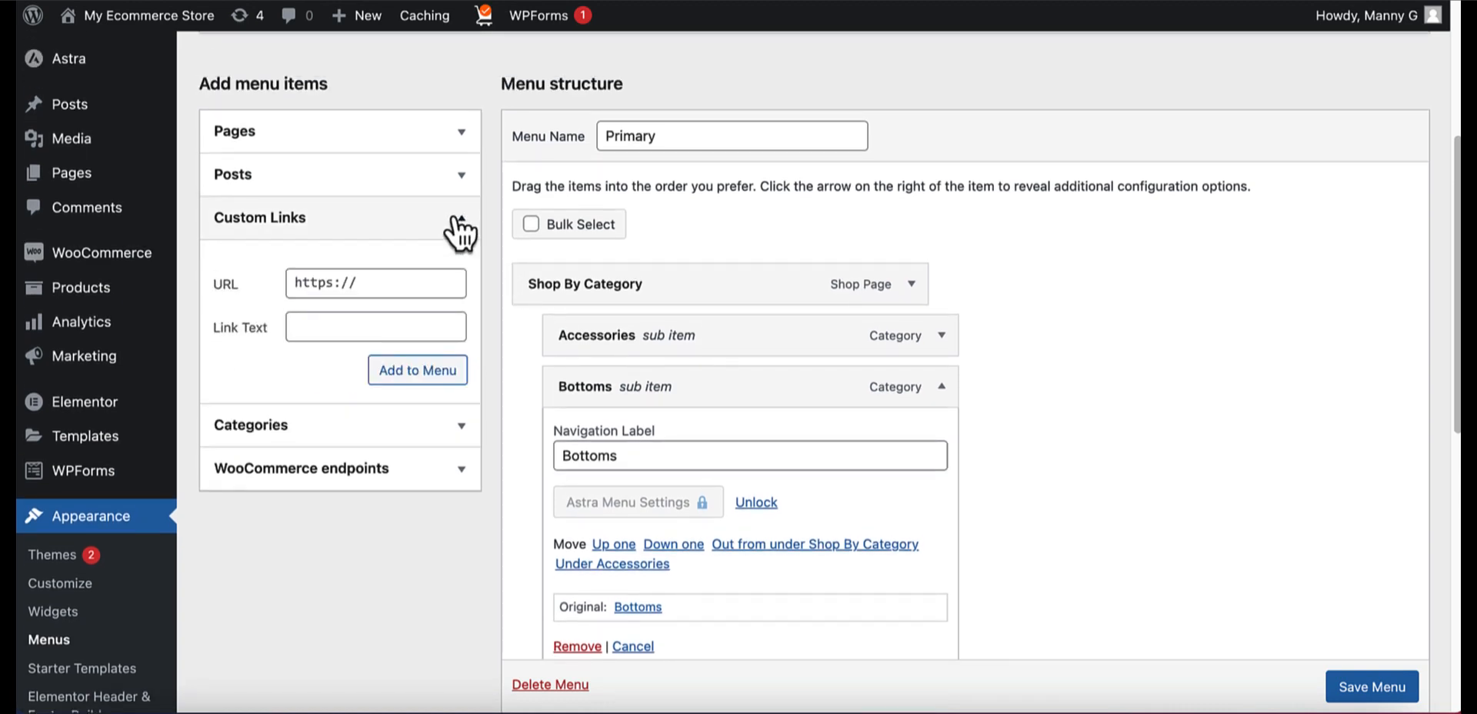
left_click(372, 332)
type("s")
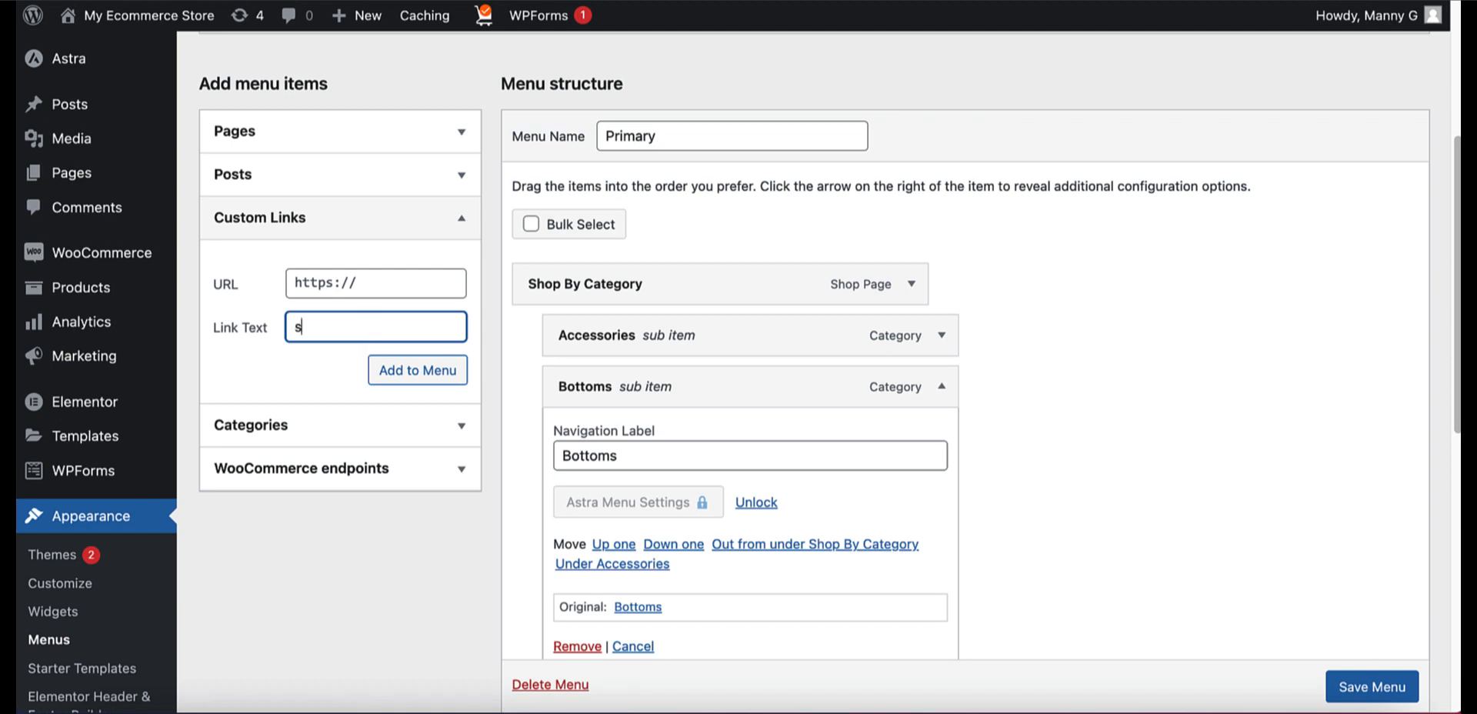
type("hi")
key("BackSpace")
key("BackSpace")
type("W")
key("BackSpace")
type("Shoes")
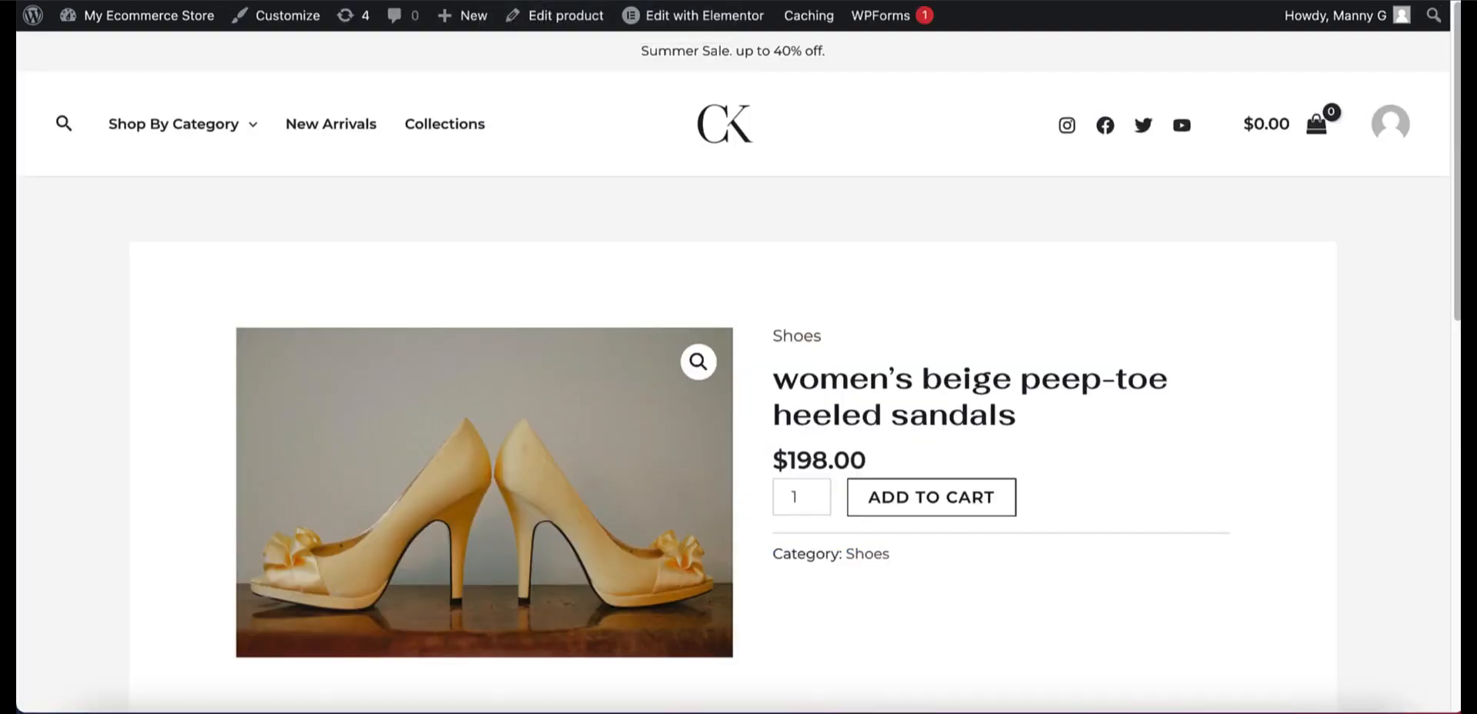
scroll(835, 398, "down", 2)
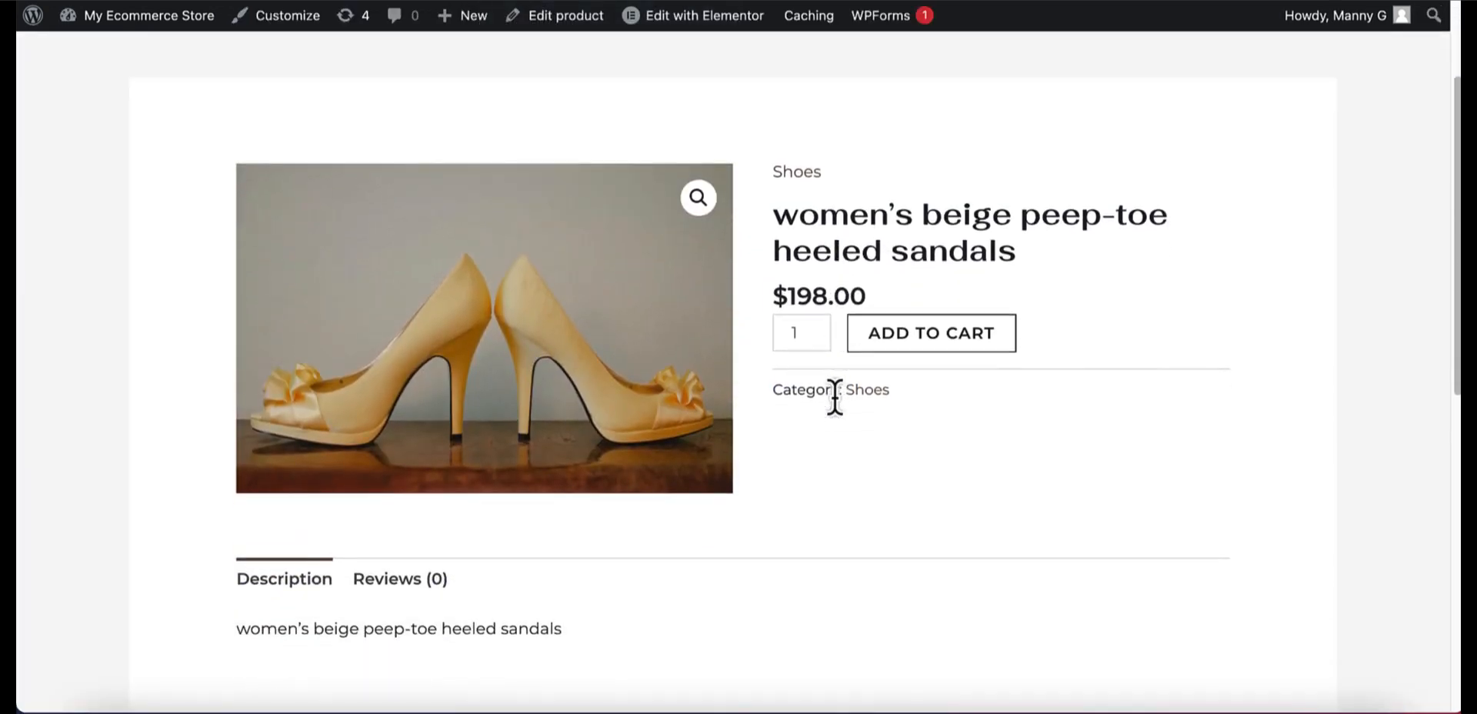
left_click(873, 397)
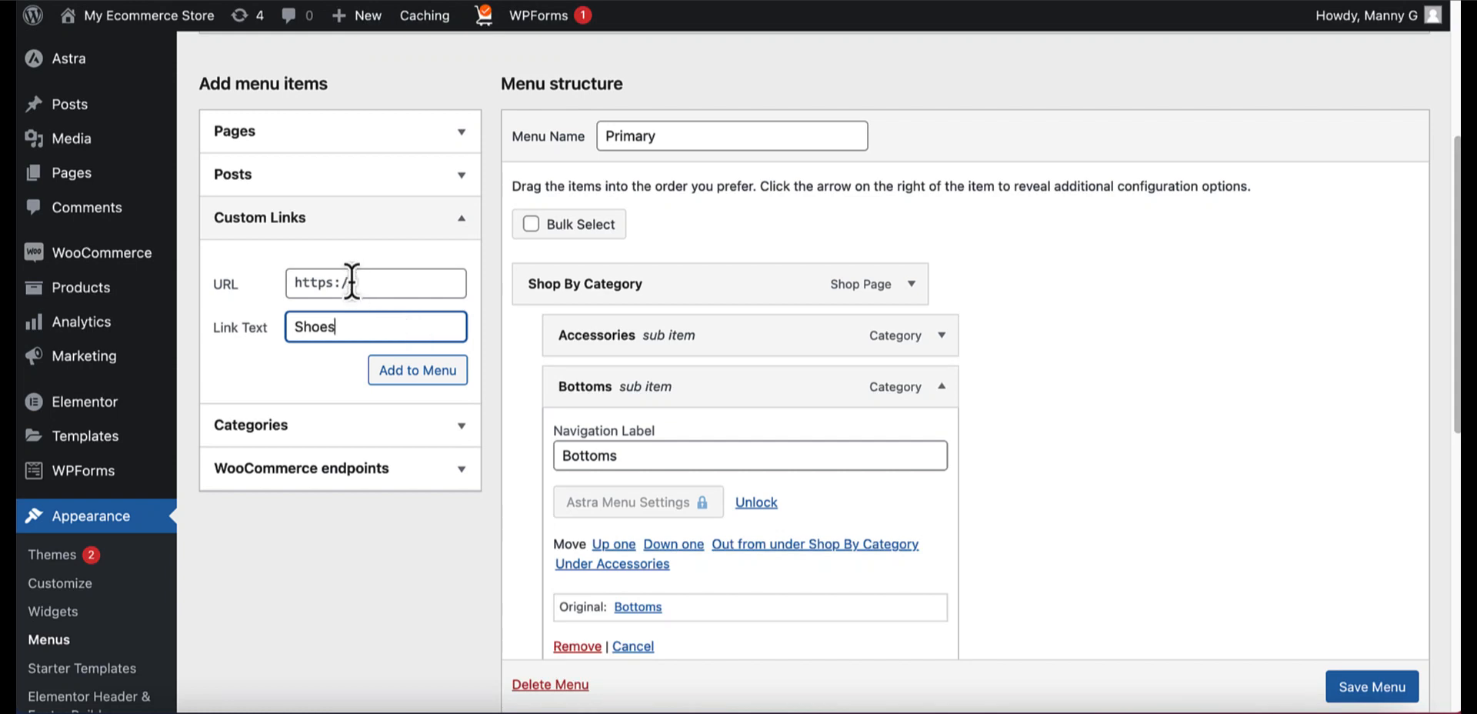
left_click(352, 283)
type("https://www.zebelou.com/product-category/shoes/")
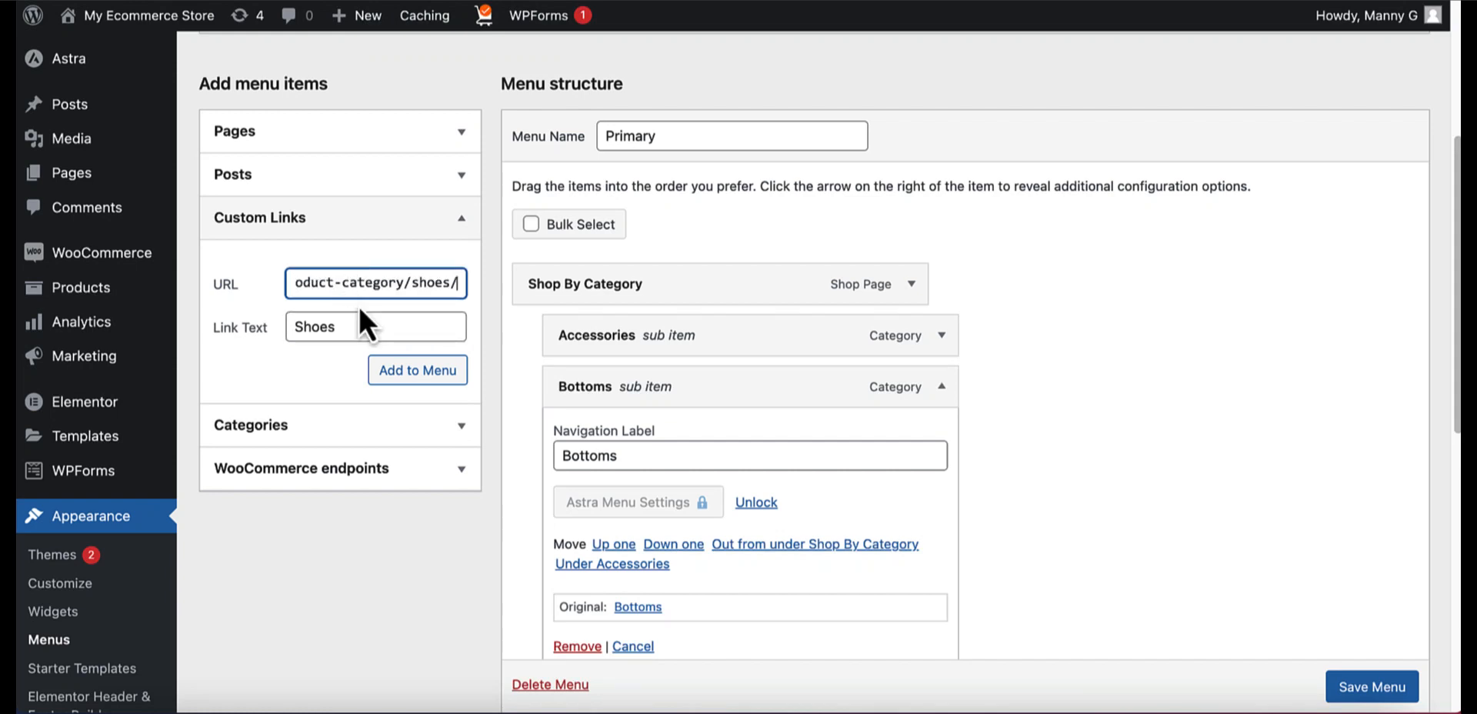
left_click(425, 373)
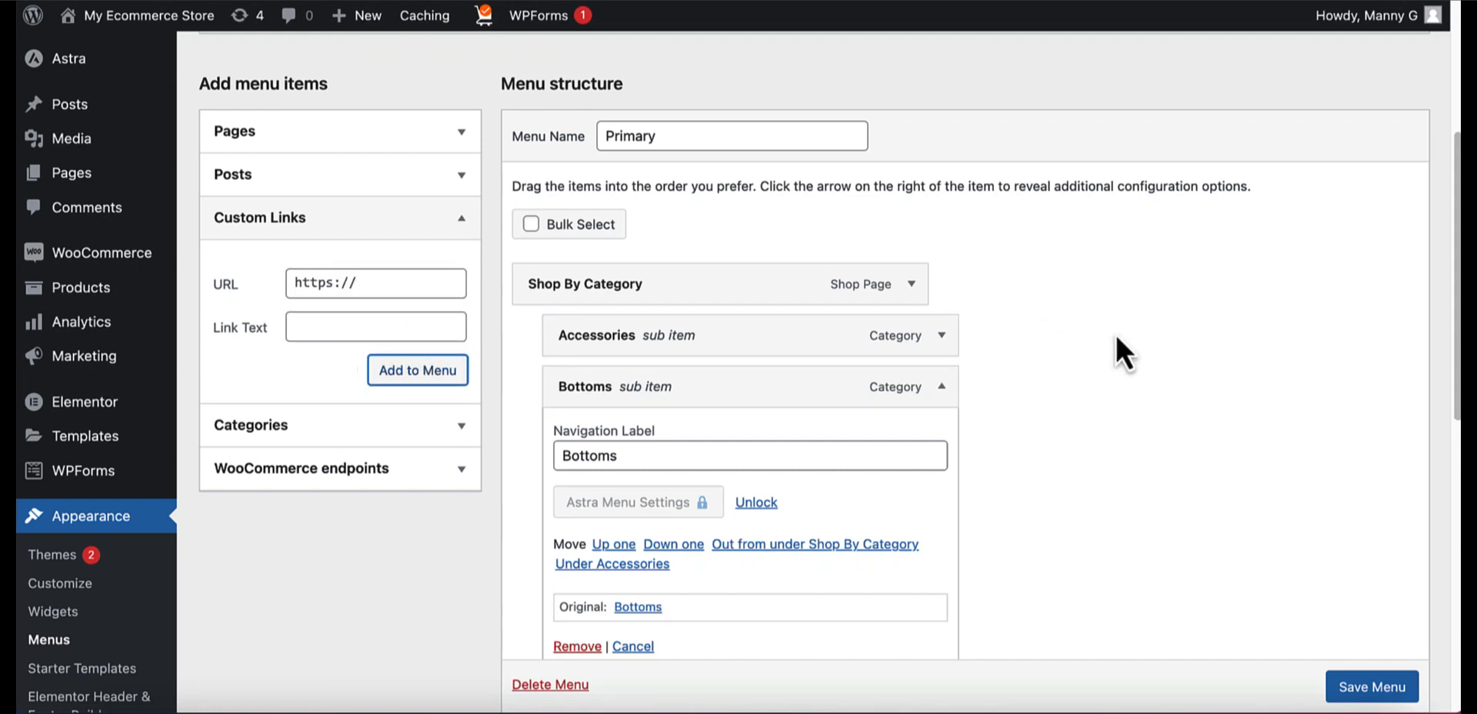
Step: Collapse the Bottoms item, nest the Shoes link under Shop By Category between Footwear and Tops, and save the menu
scroll(1116, 334, "down", 6)
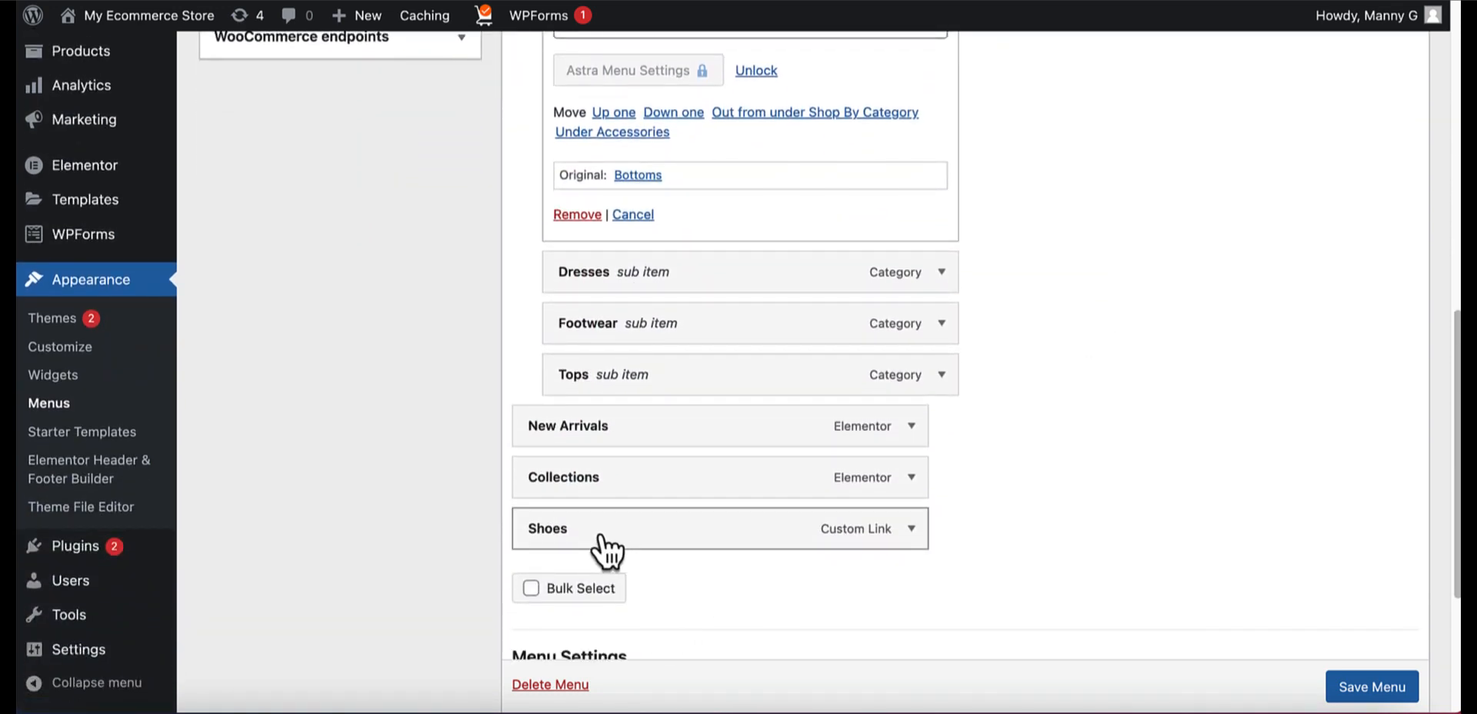
scroll(605, 547, "up", 5)
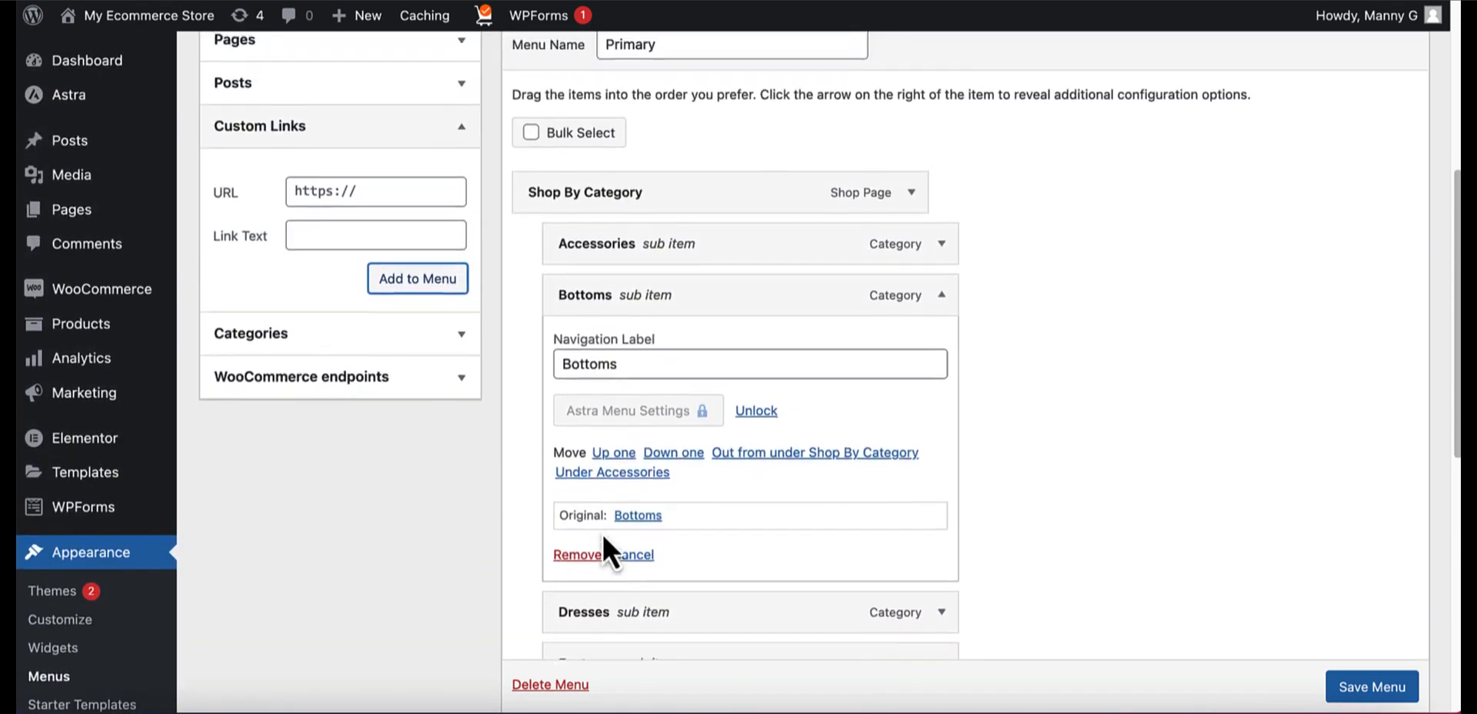
left_click(944, 308)
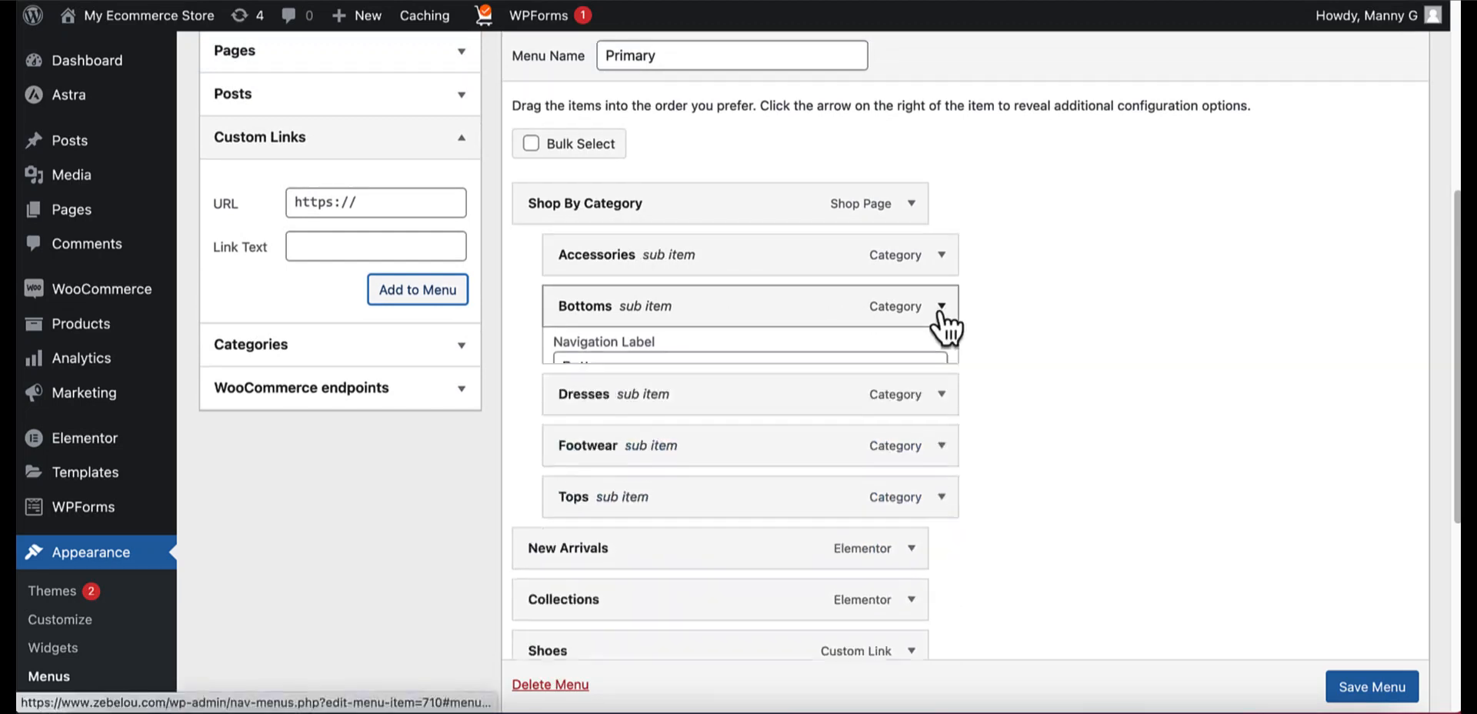
scroll(1042, 385, "down", 1)
left_click_drag(701, 558, 717, 413)
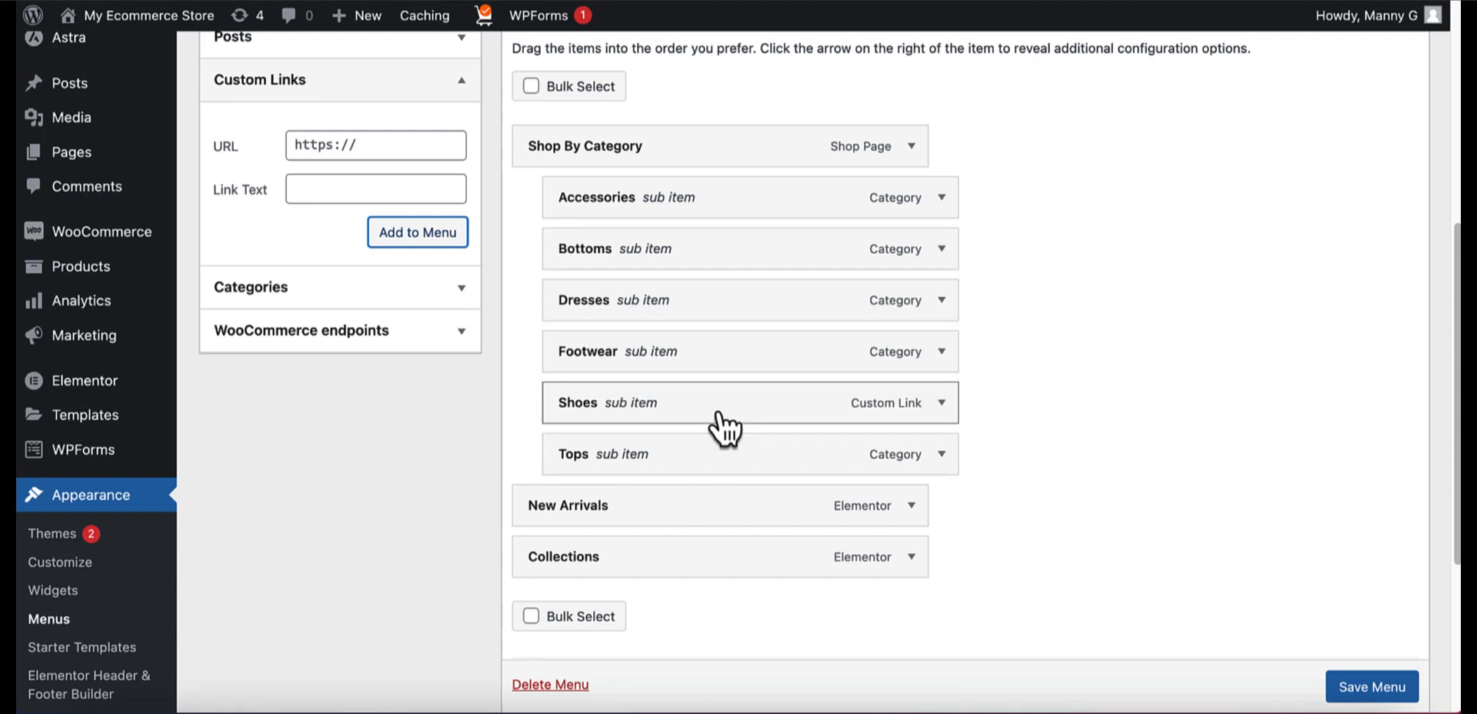
scroll(1354, 685, "down", 1)
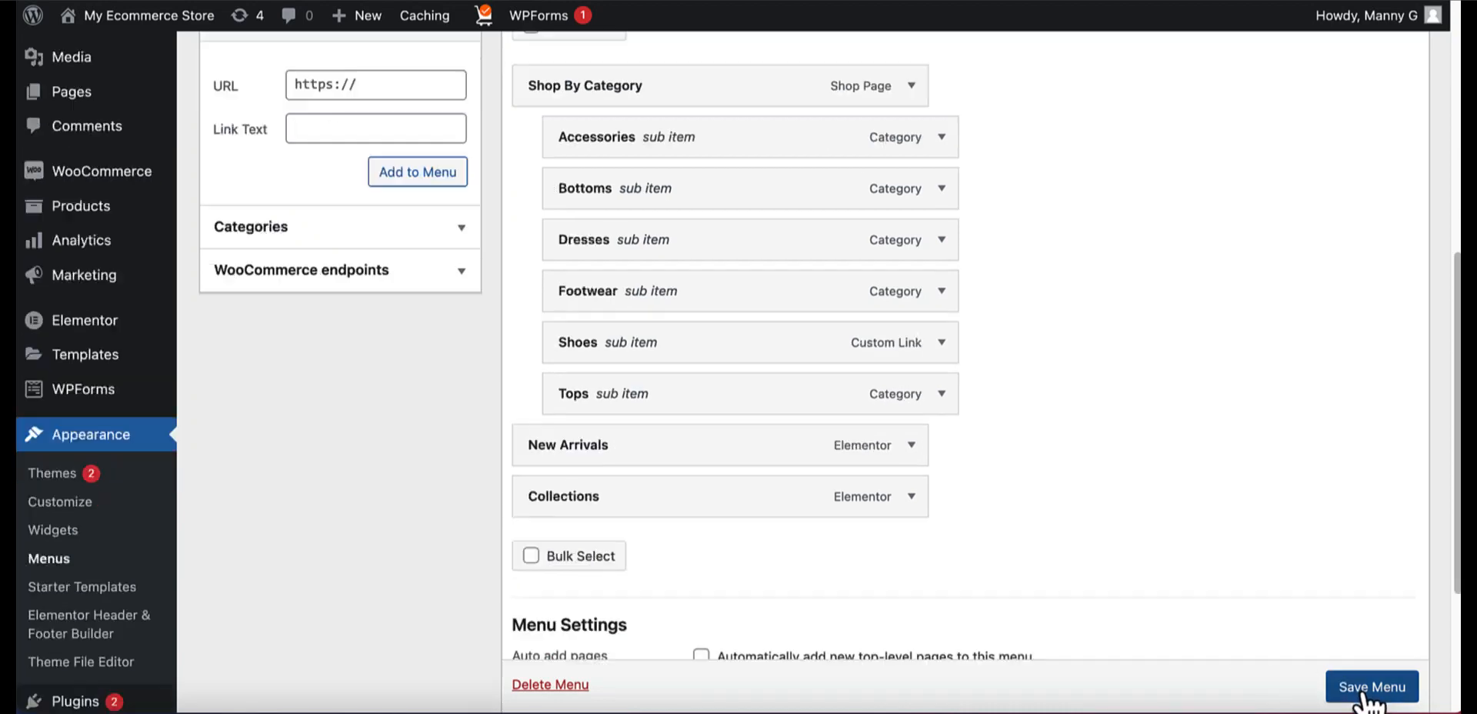
left_click(1367, 689)
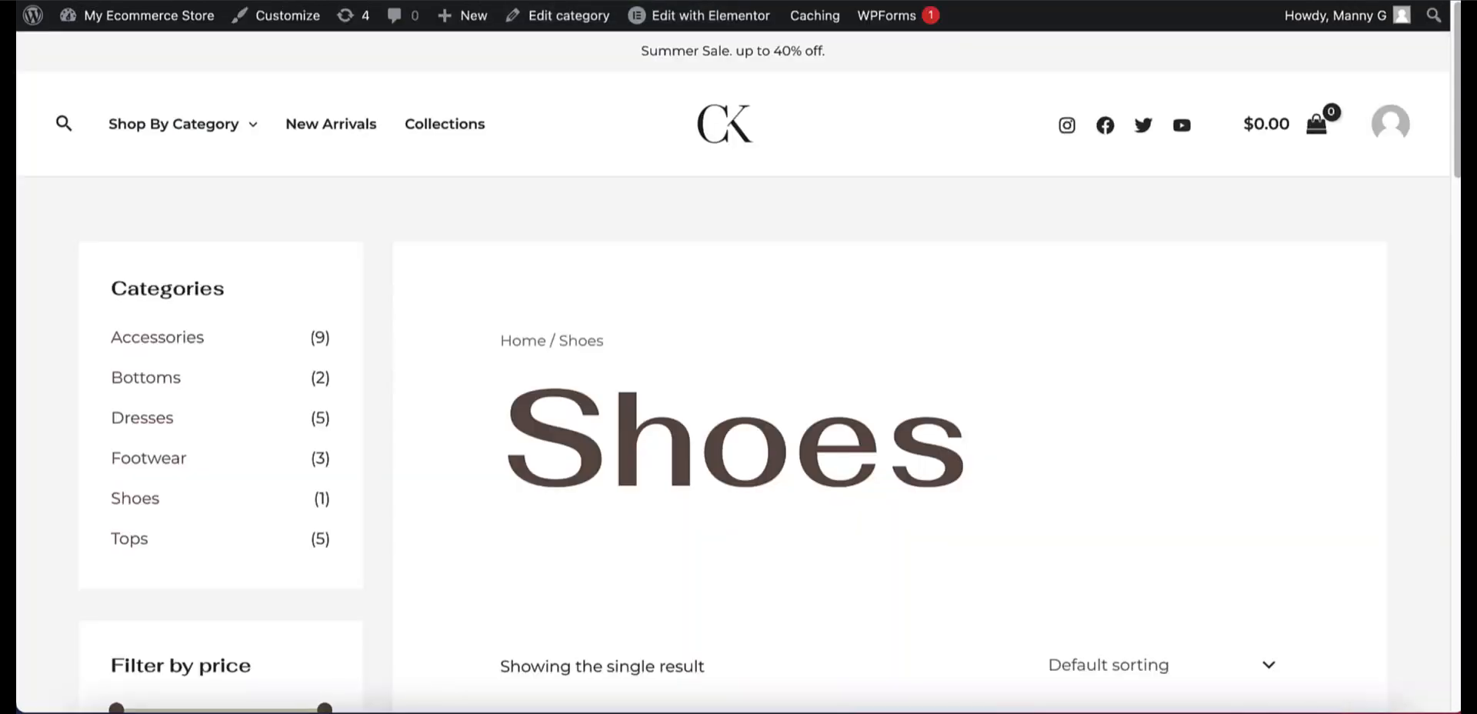
Step: Go to the storefront's home page, check the Shop By Category menu, and view the beige peep-toe heeled sandals from Latest Collection
left_click(714, 117)
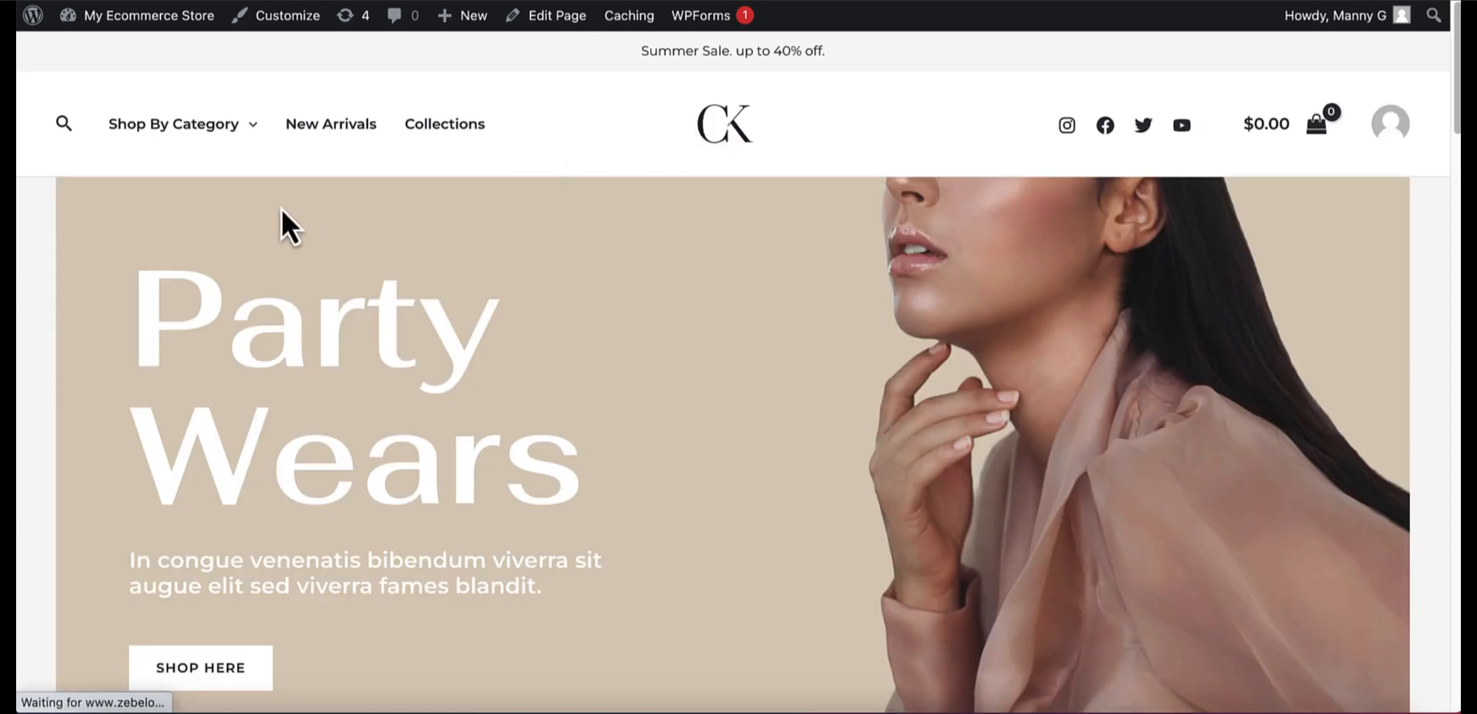
mouse_move(220, 133)
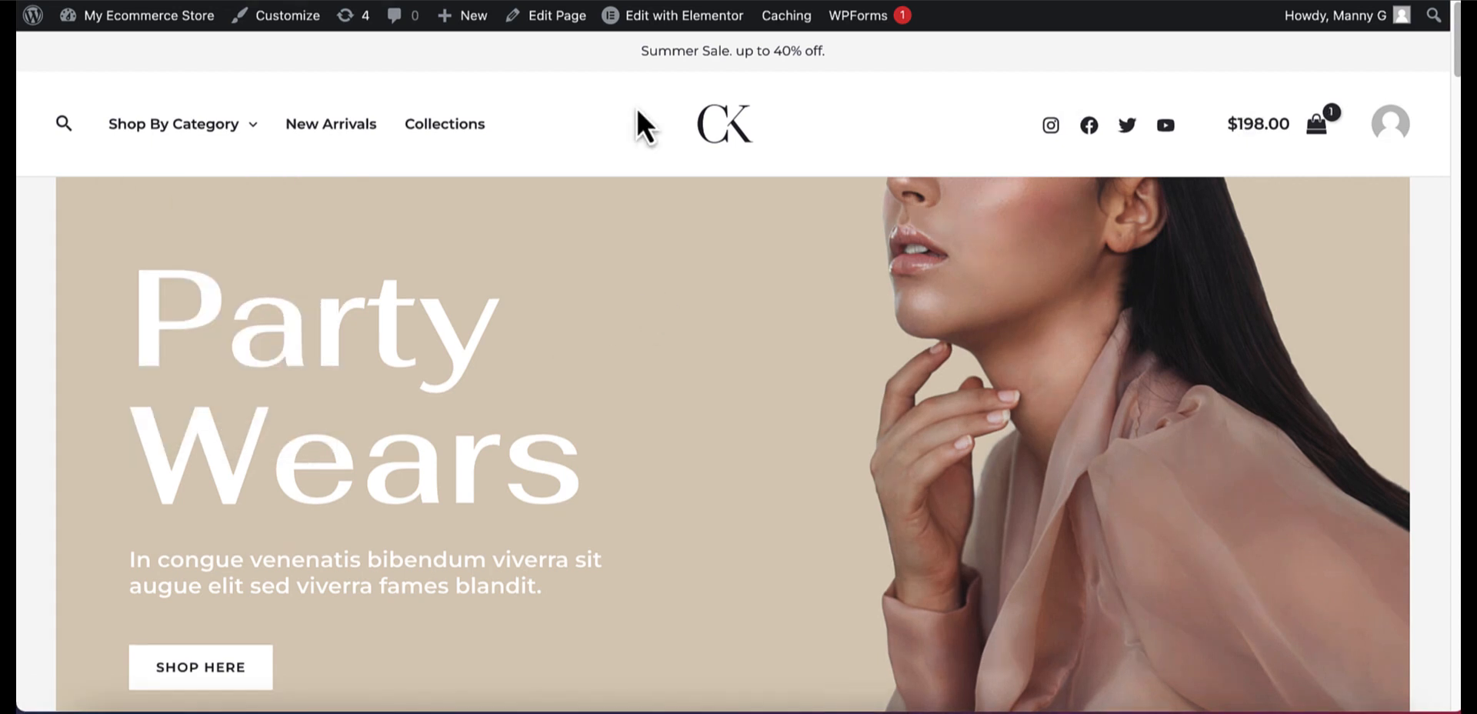
scroll(637, 111, "down", 6)
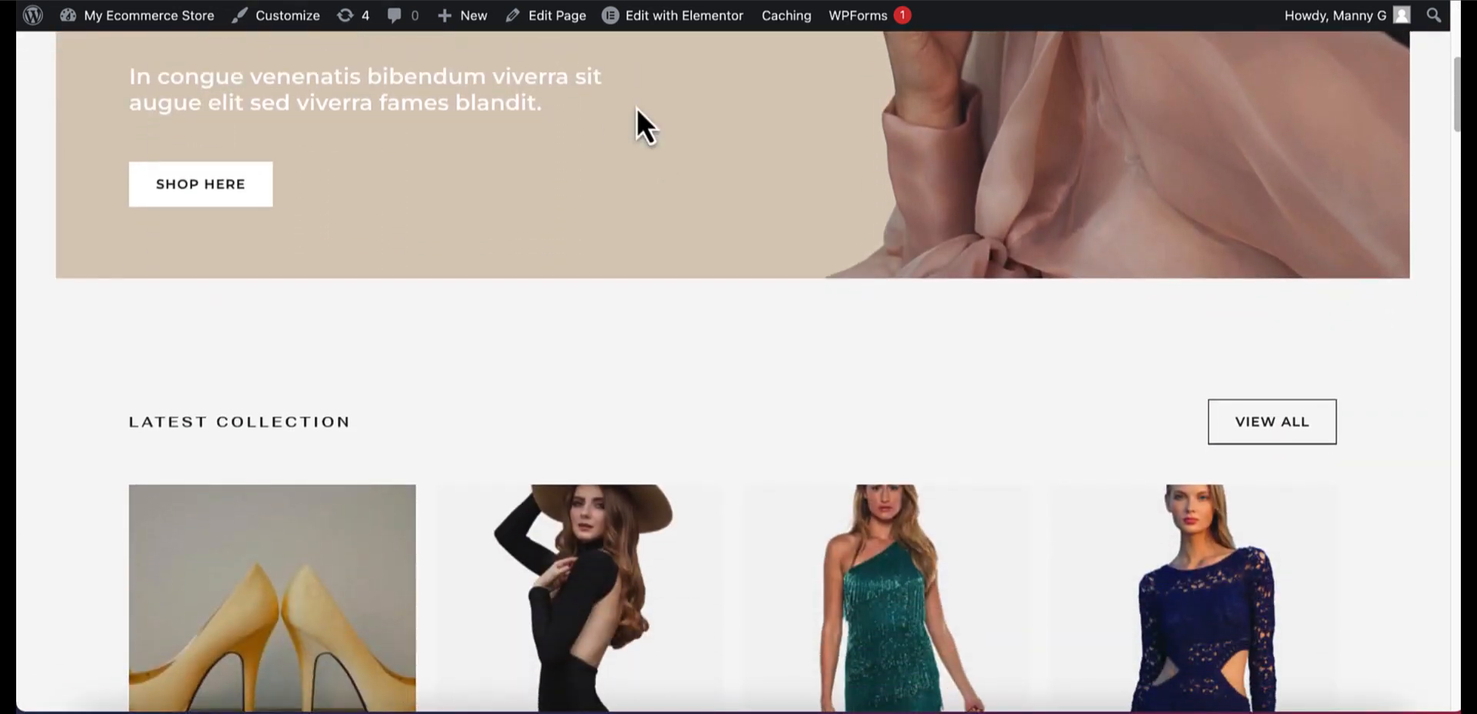
scroll(636, 108, "down", 4)
scroll(635, 108, "down", 1)
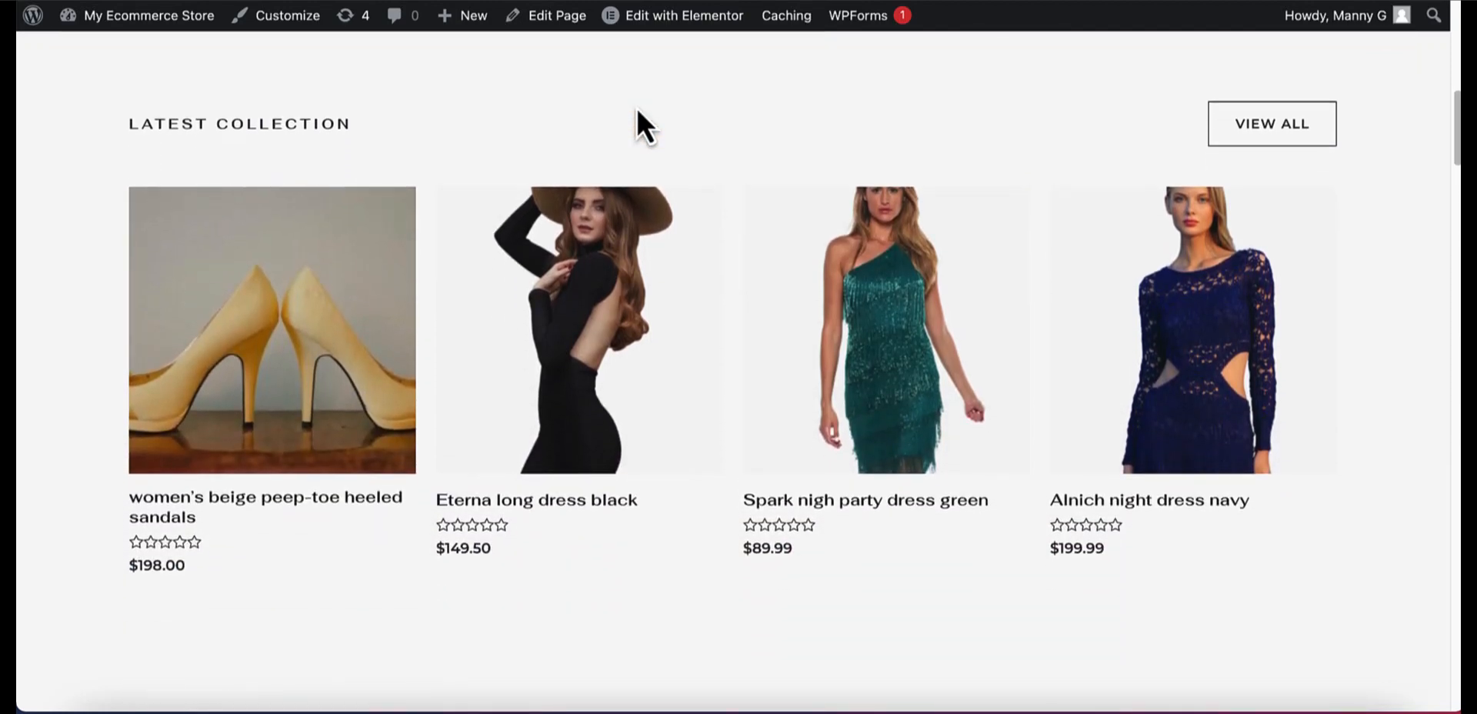
left_click(262, 298)
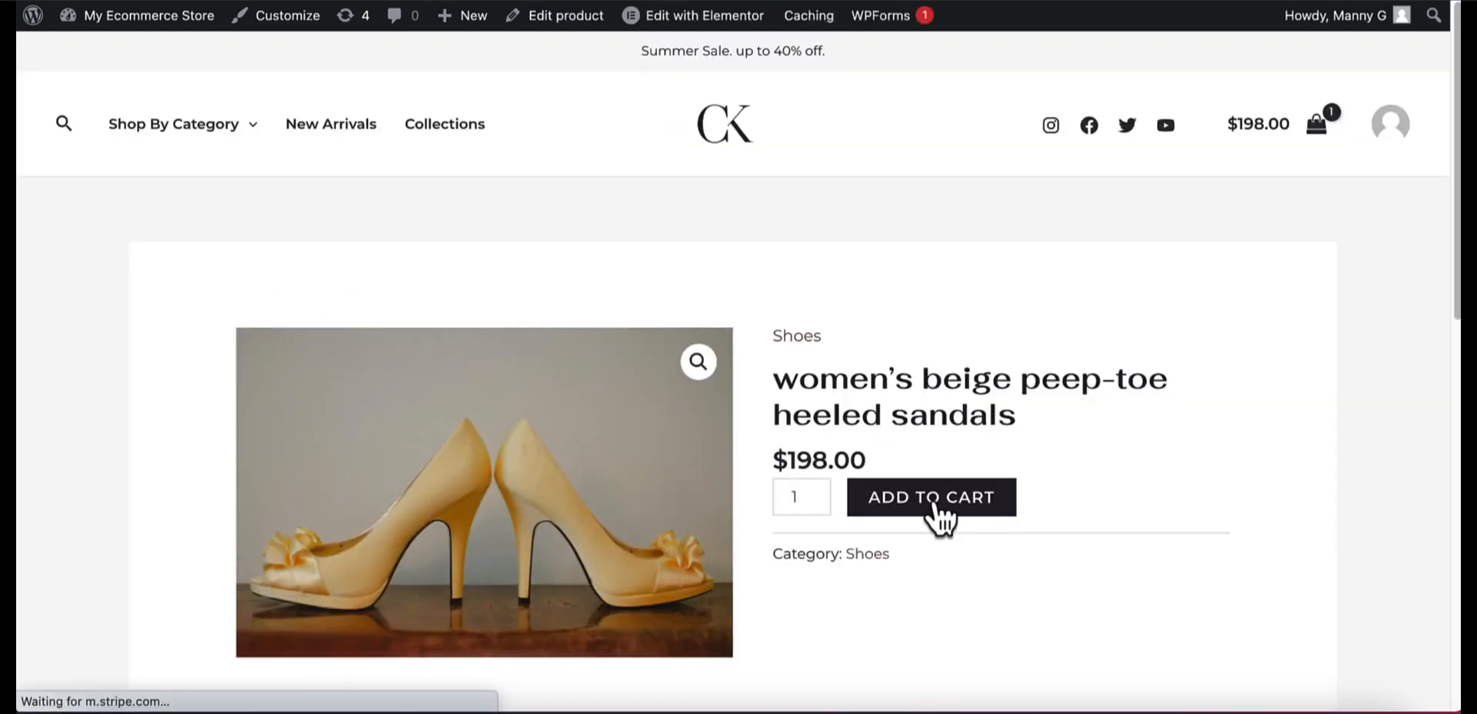
Step: Add the beige peep-toe heeled sandals to the cart, proceed to checkout and check the payment section of the order
left_click(933, 506)
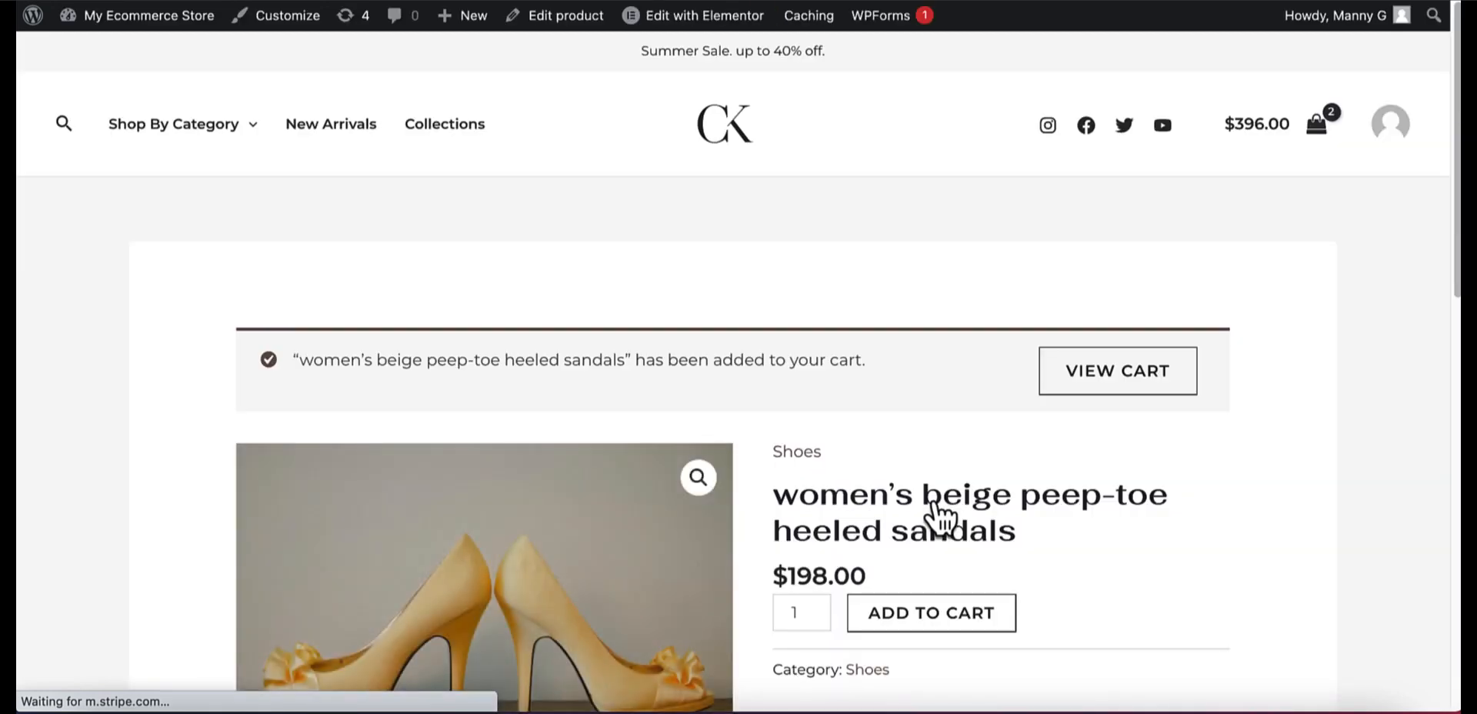
left_click(1318, 128)
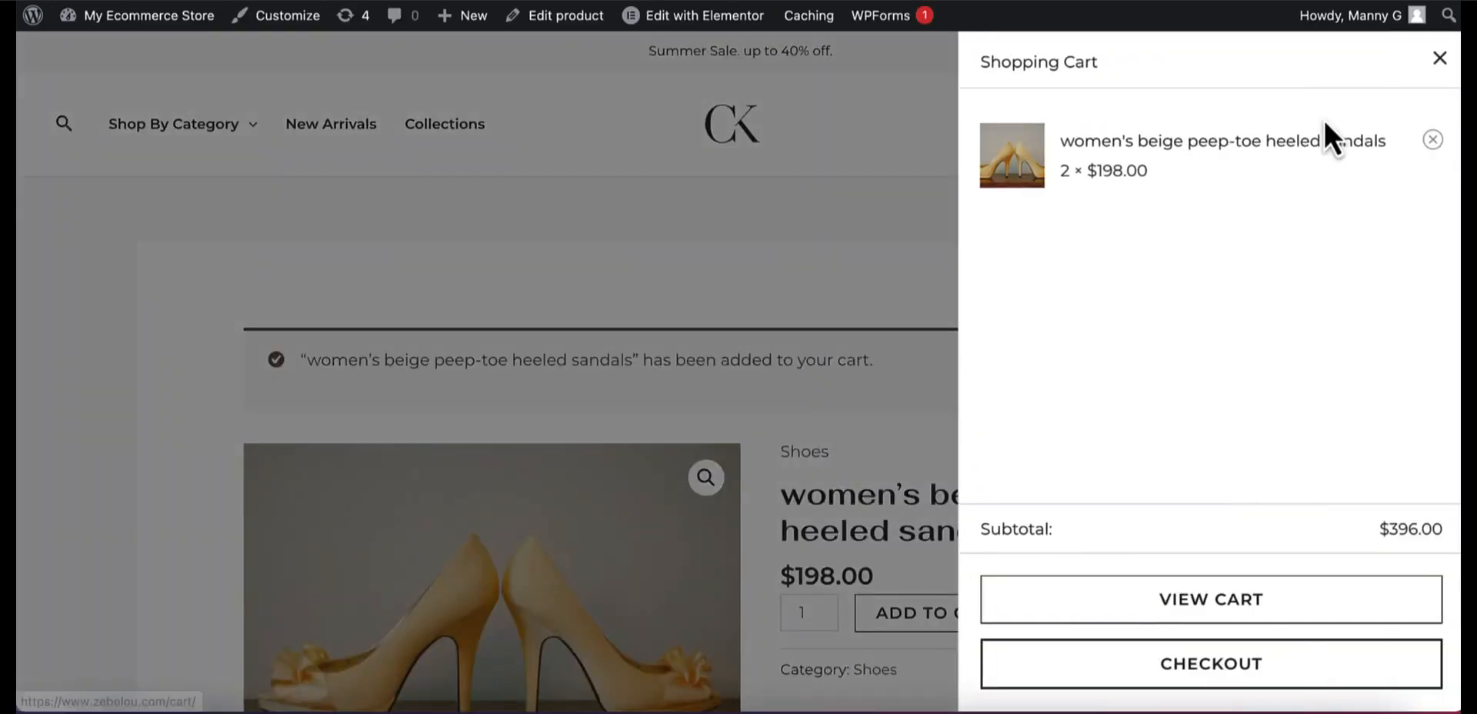
left_click(1215, 679)
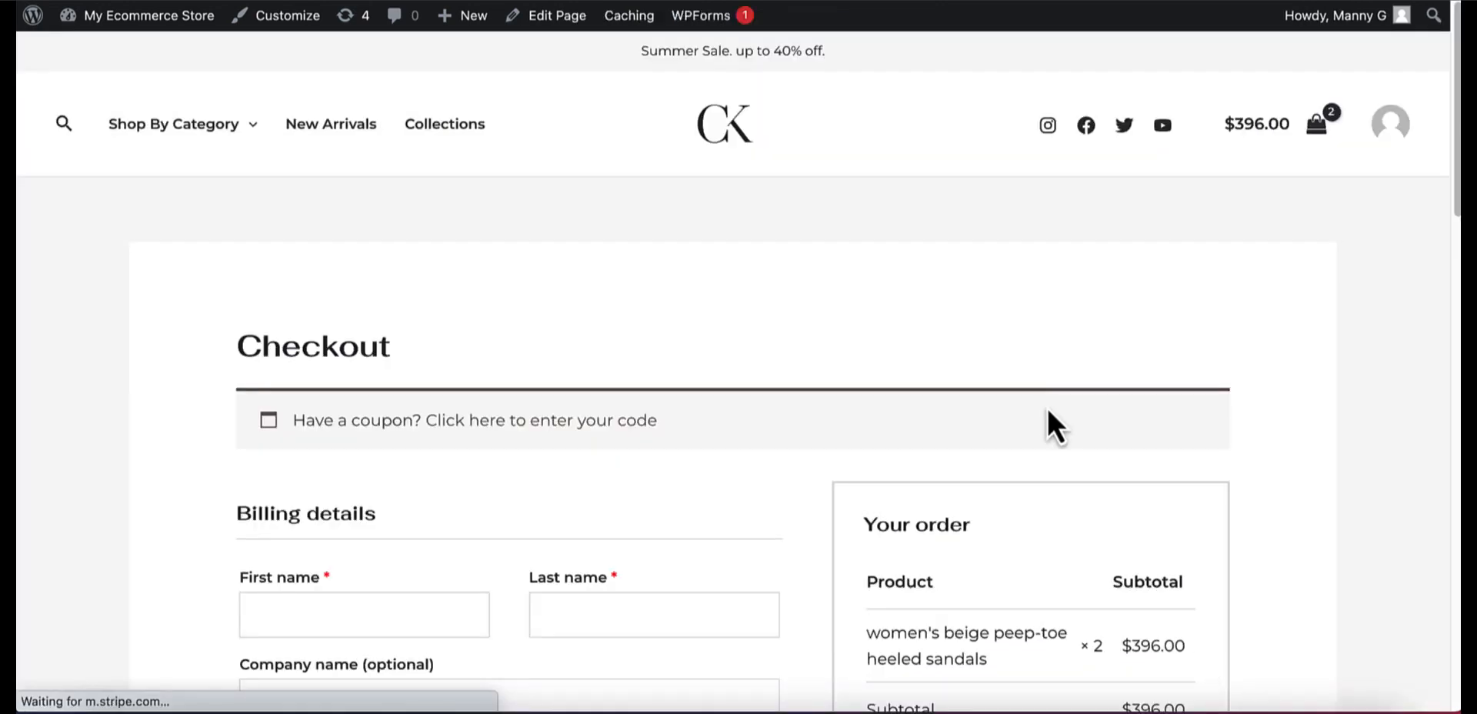
scroll(1046, 408, "down", 8)
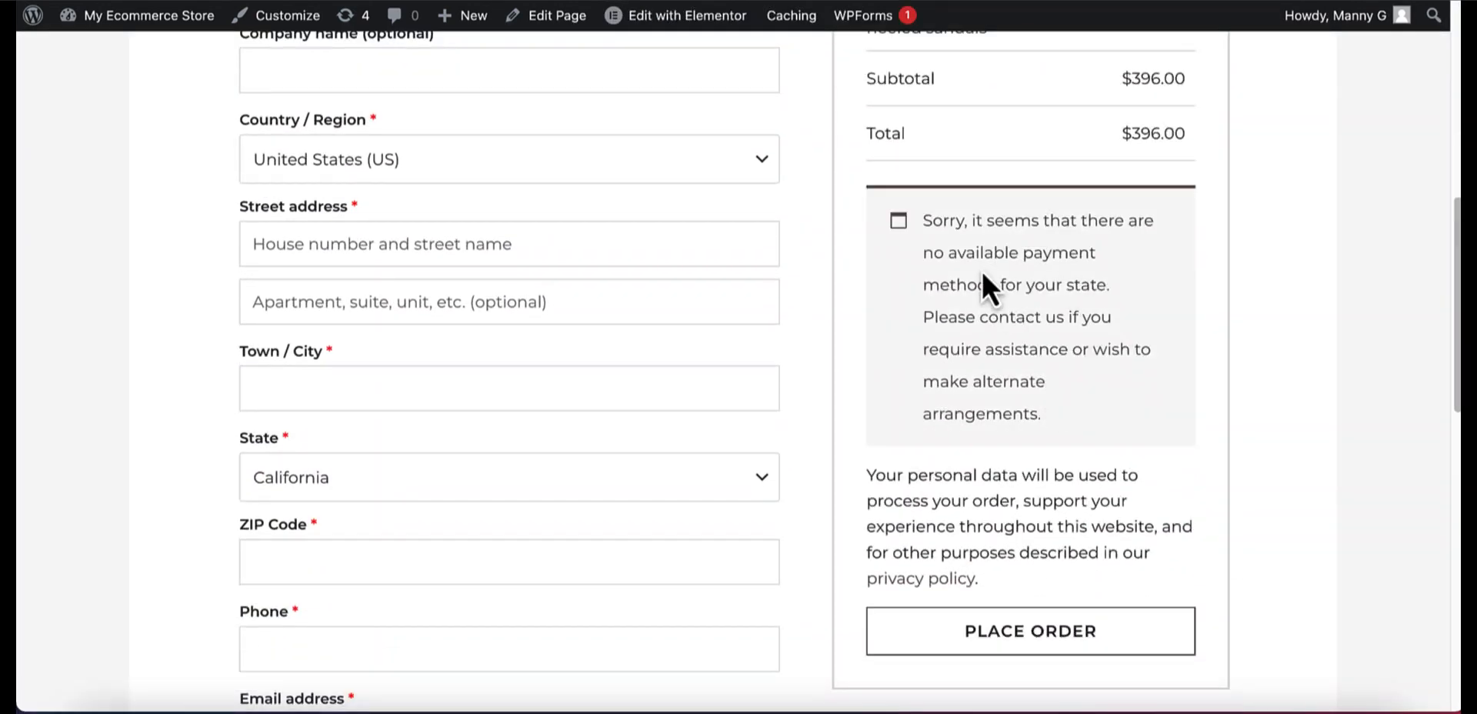
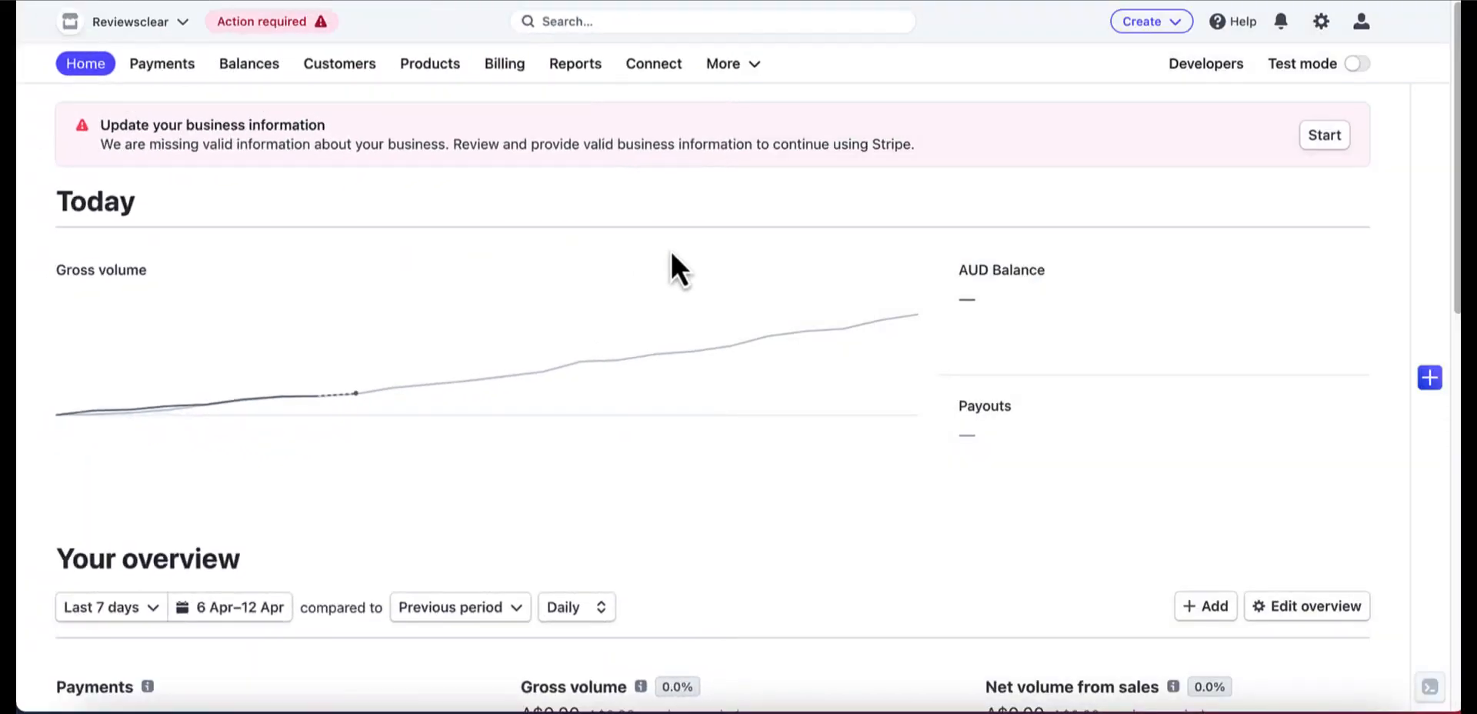
Step: Switch to the Stripe dashboard and look over its gross volume and payments overview
scroll(670, 250, "down", 1)
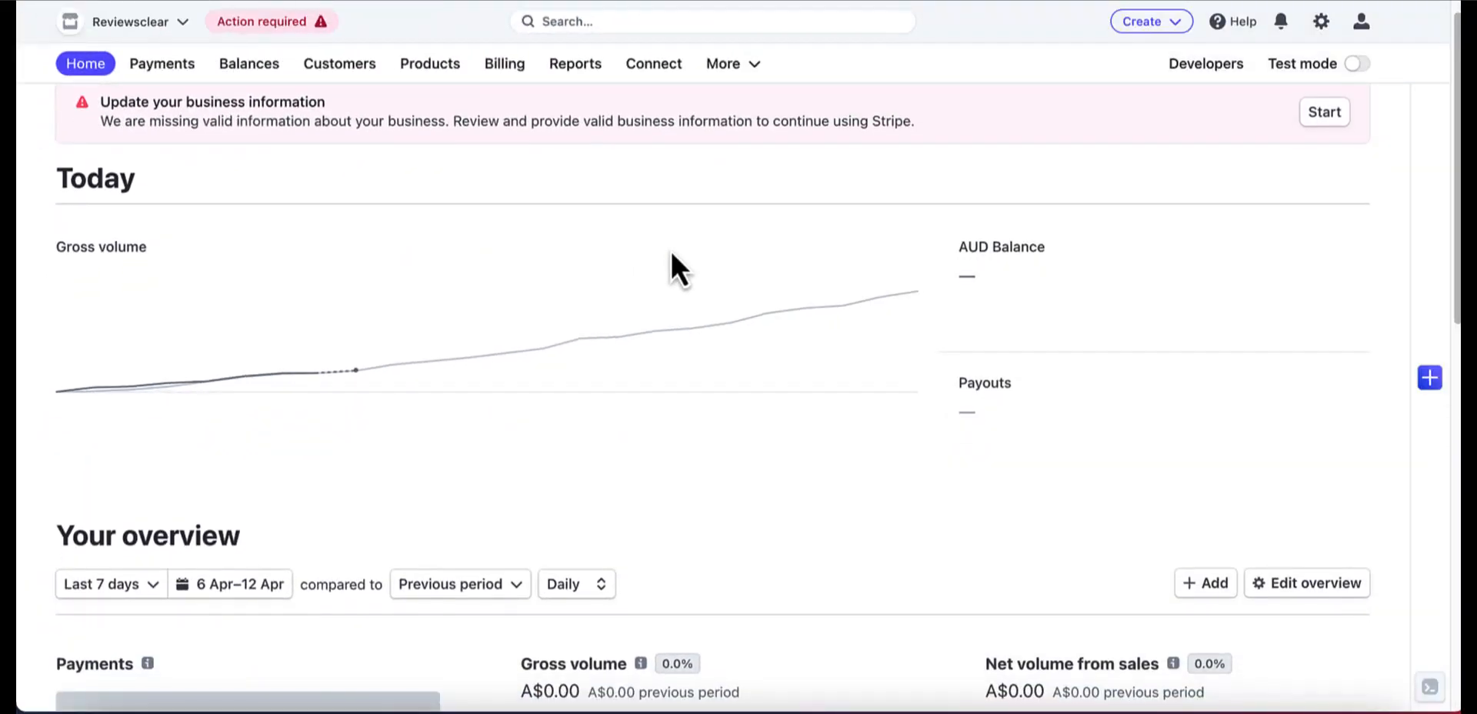
scroll(671, 266, "down", 2)
scroll(671, 254, "down", 1)
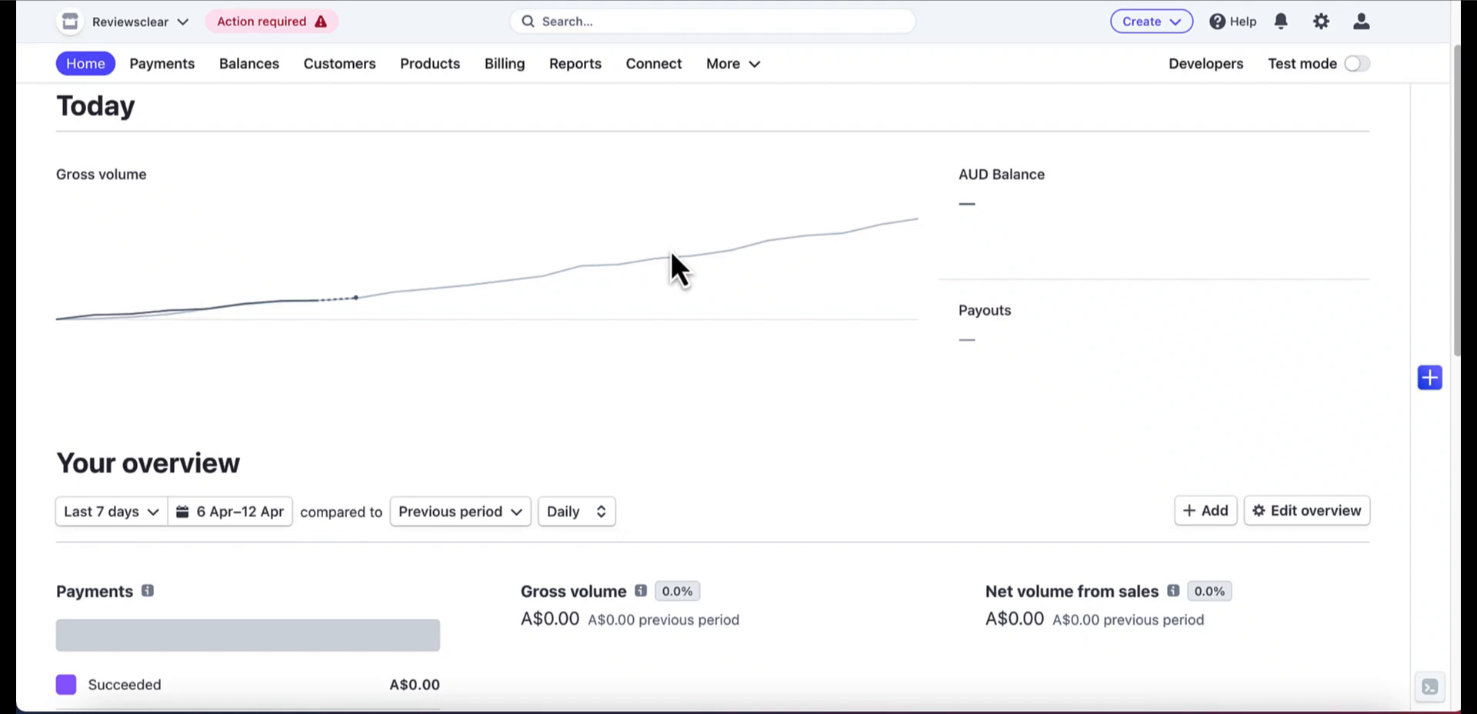
scroll(671, 254, "down", 2)
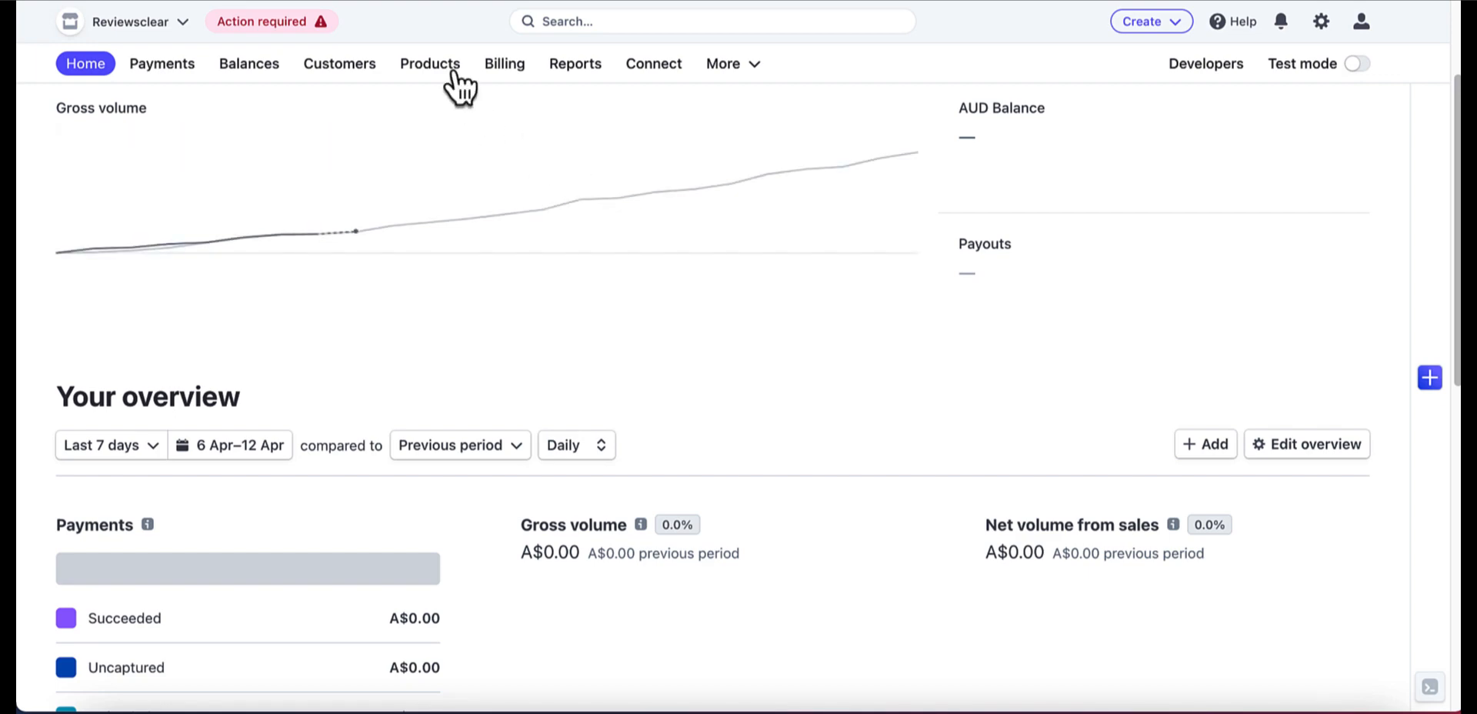
Step: Switch to the WordPress dashboard, go to adding new plugins and search the plugin directory for "stripe"
left_click(416, 0)
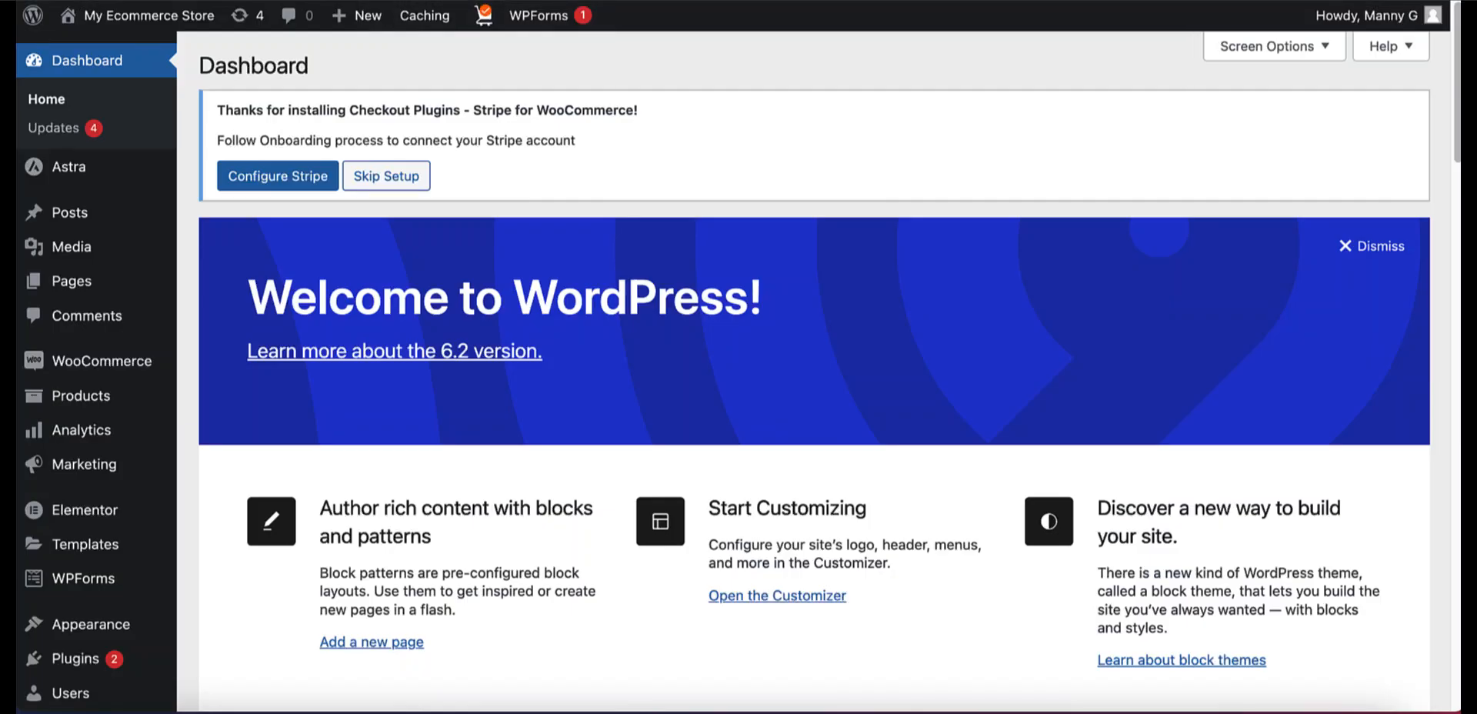
scroll(388, 190, "down", 2)
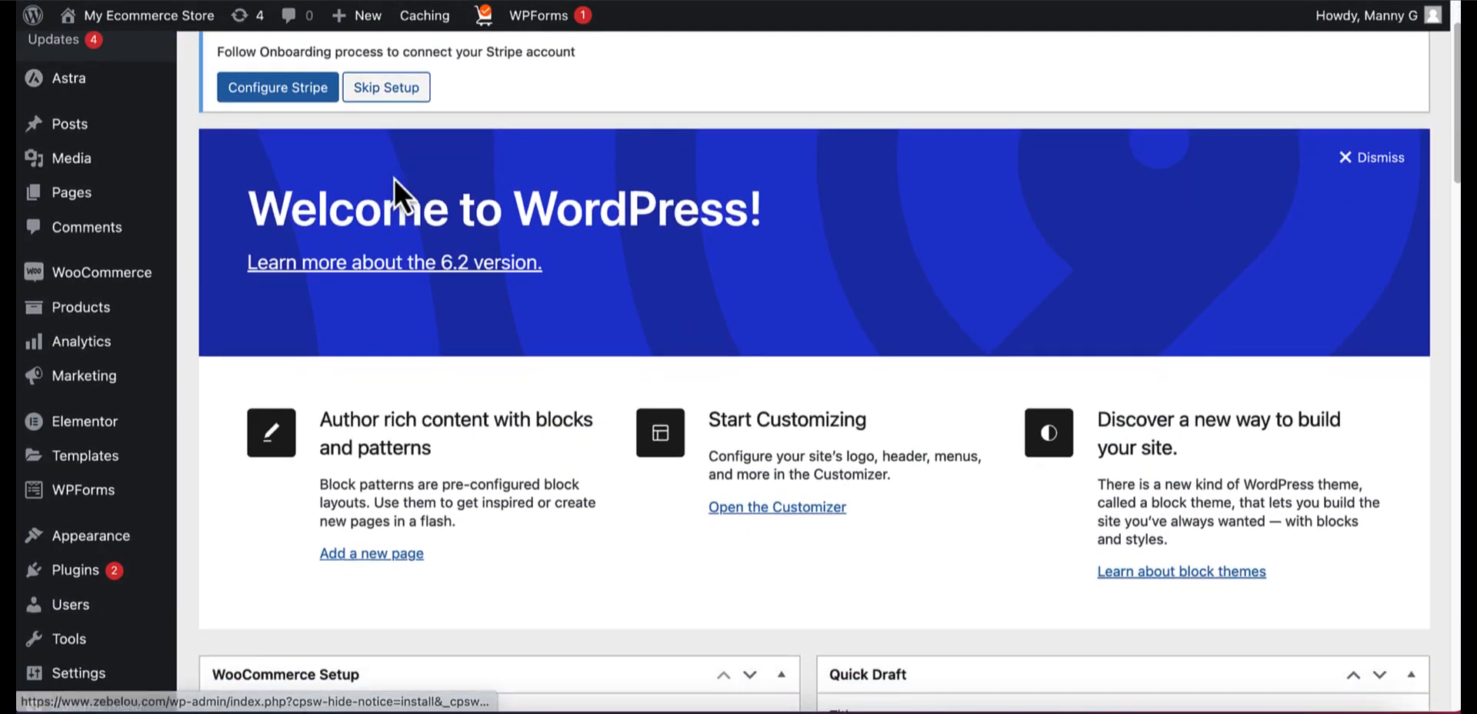
scroll(398, 194, "down", 3)
mouse_move(94, 566)
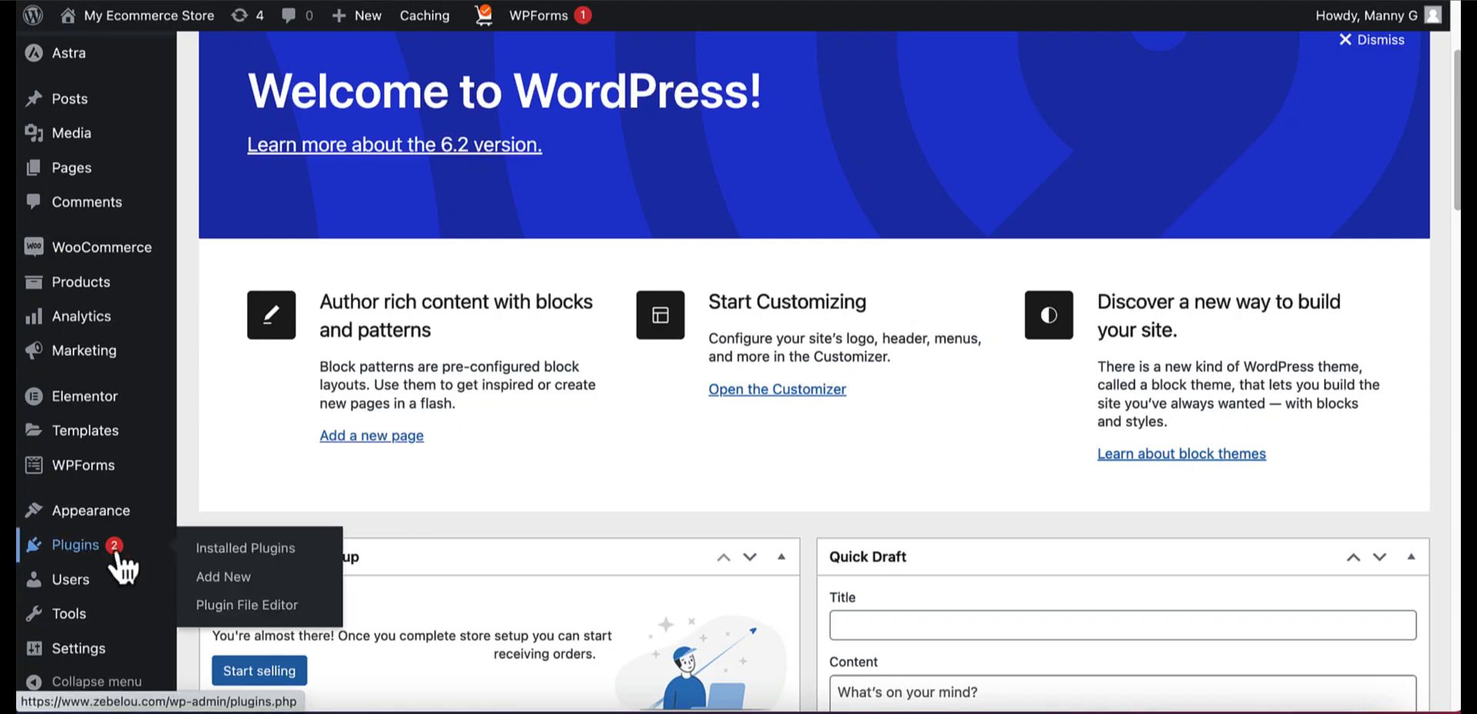
left_click(222, 577)
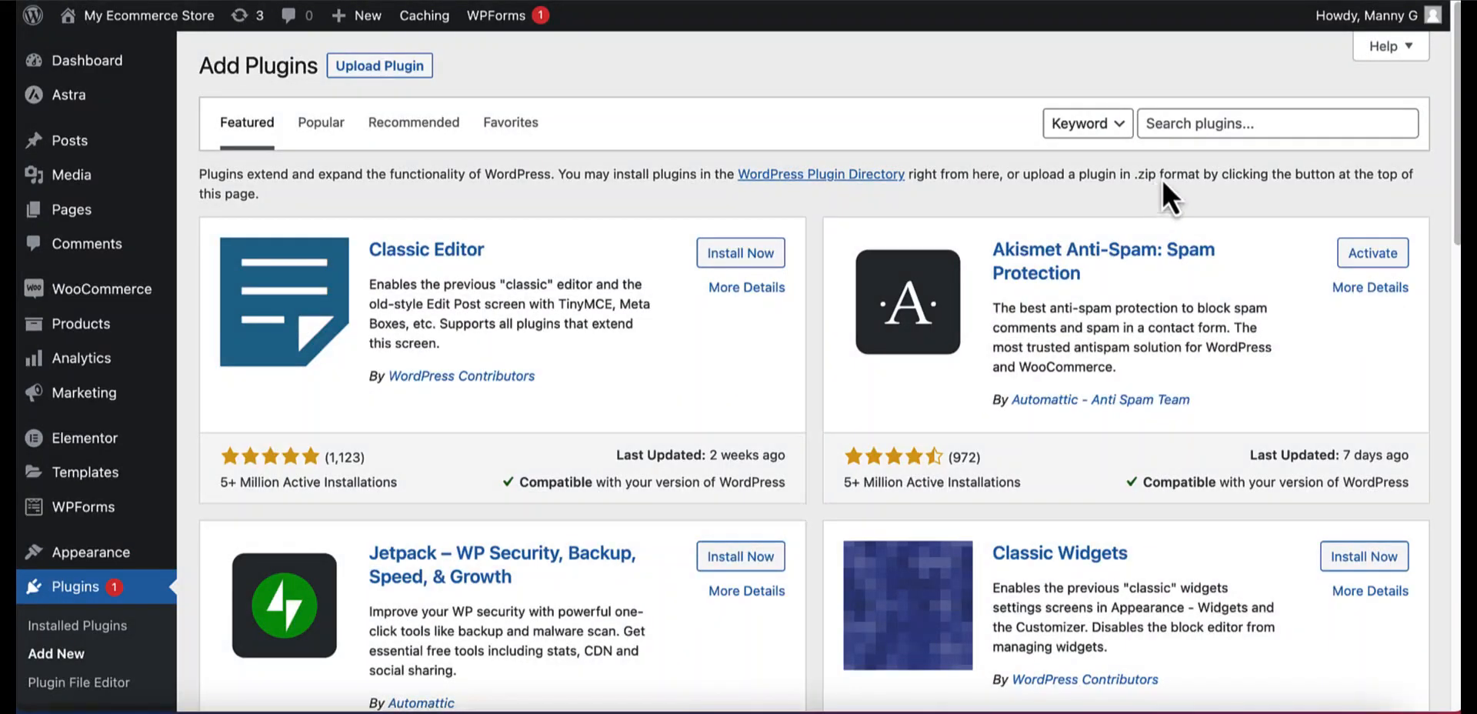
left_click(1195, 125)
type("s")
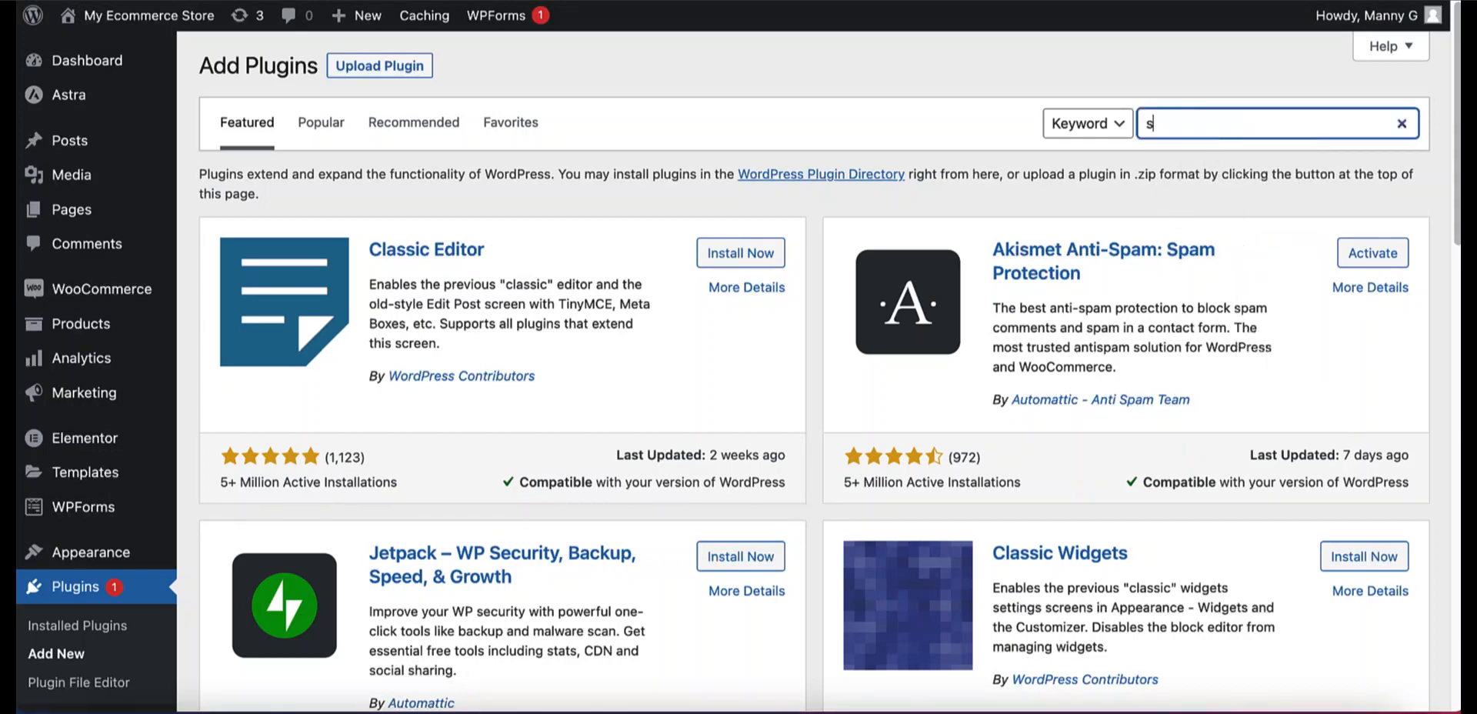
type("tripe")
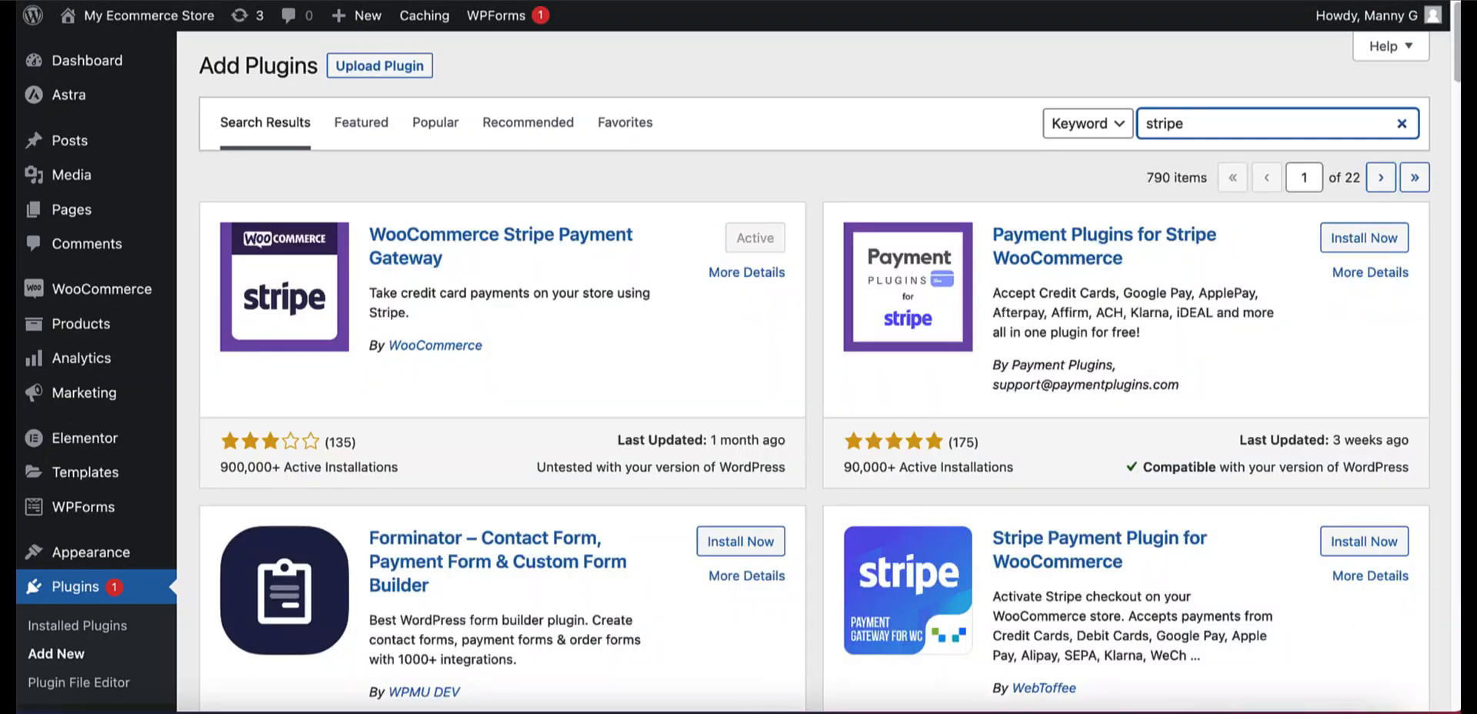
Step: Install and activate the Payment Plugins for Stripe WooCommerce plugin from the search results
scroll(790, 196, "down", 1)
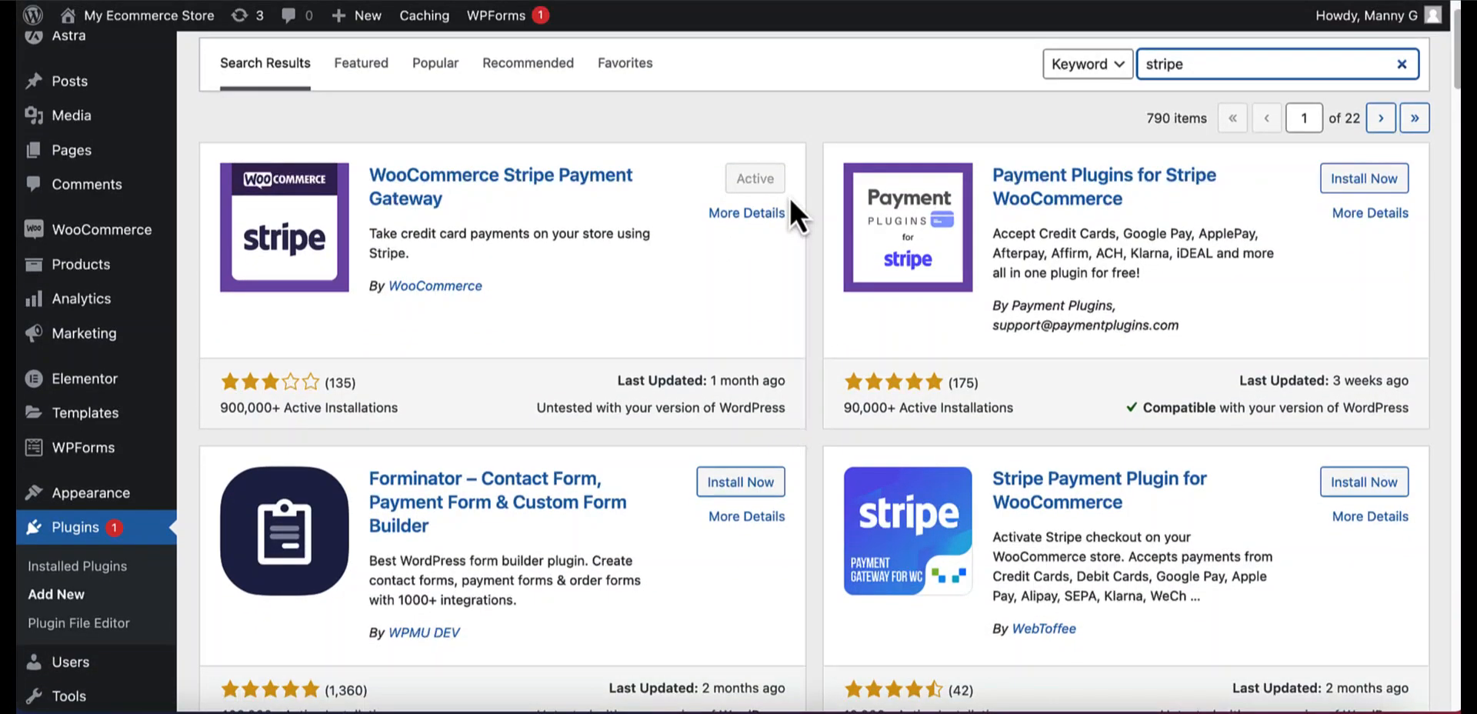
scroll(789, 197, "up", 1)
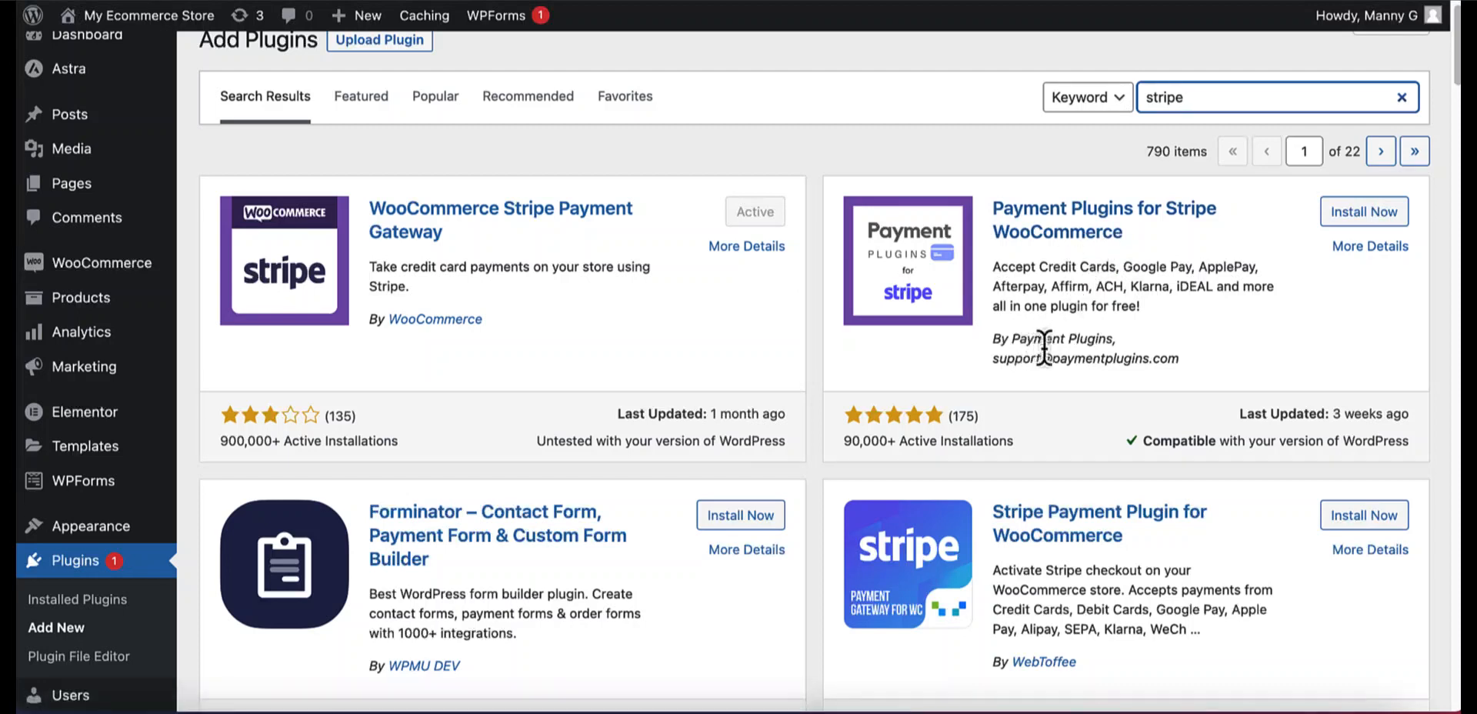
left_click(1362, 223)
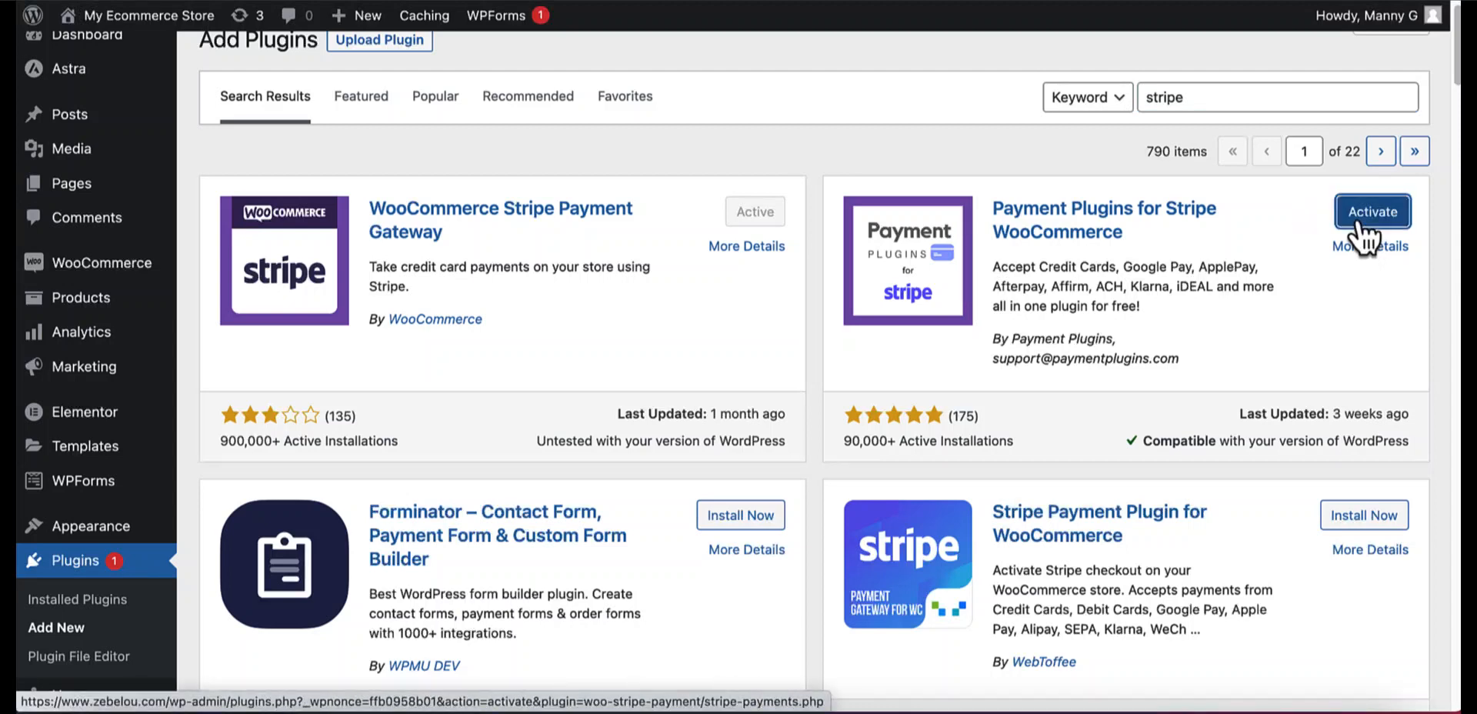
left_click(1364, 222)
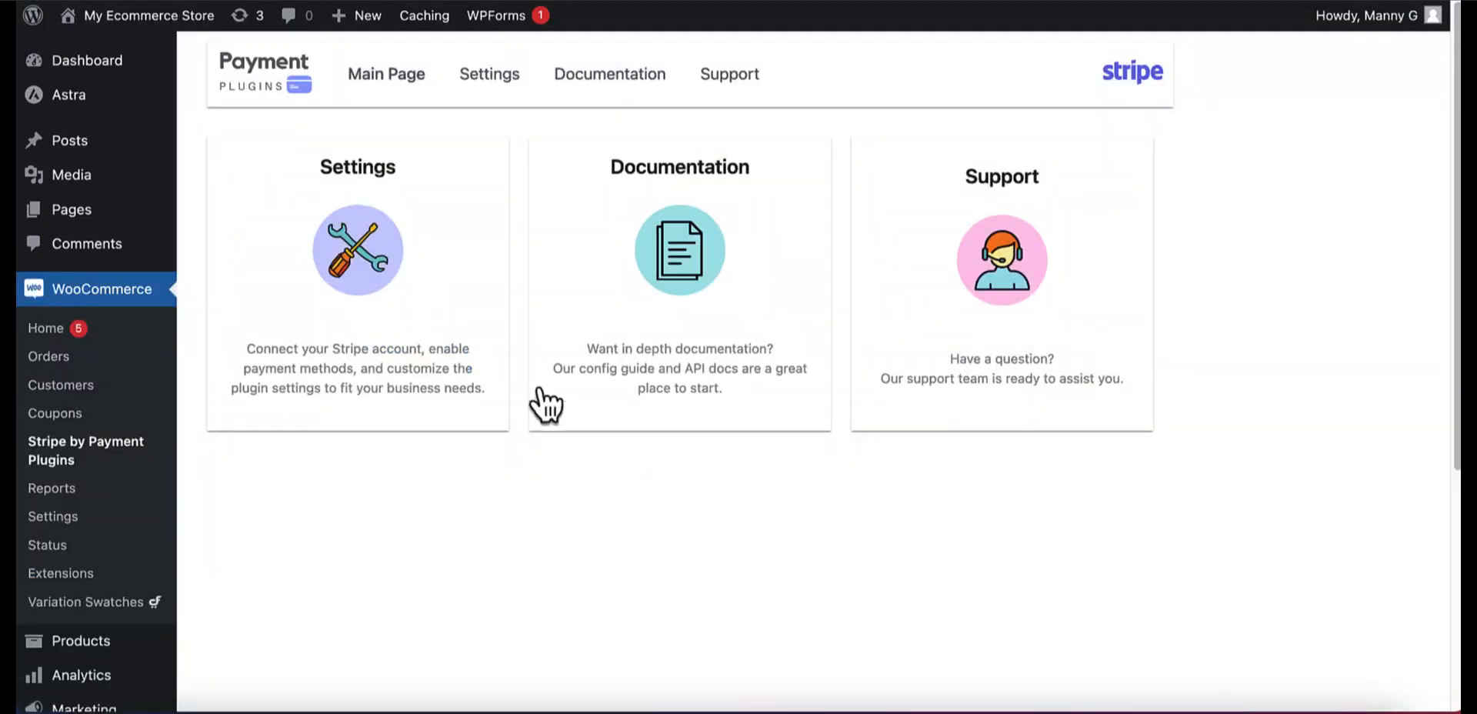
Step: Open the Stripe plugin's API settings and choose Live as the mode before connecting an account
left_click(356, 275)
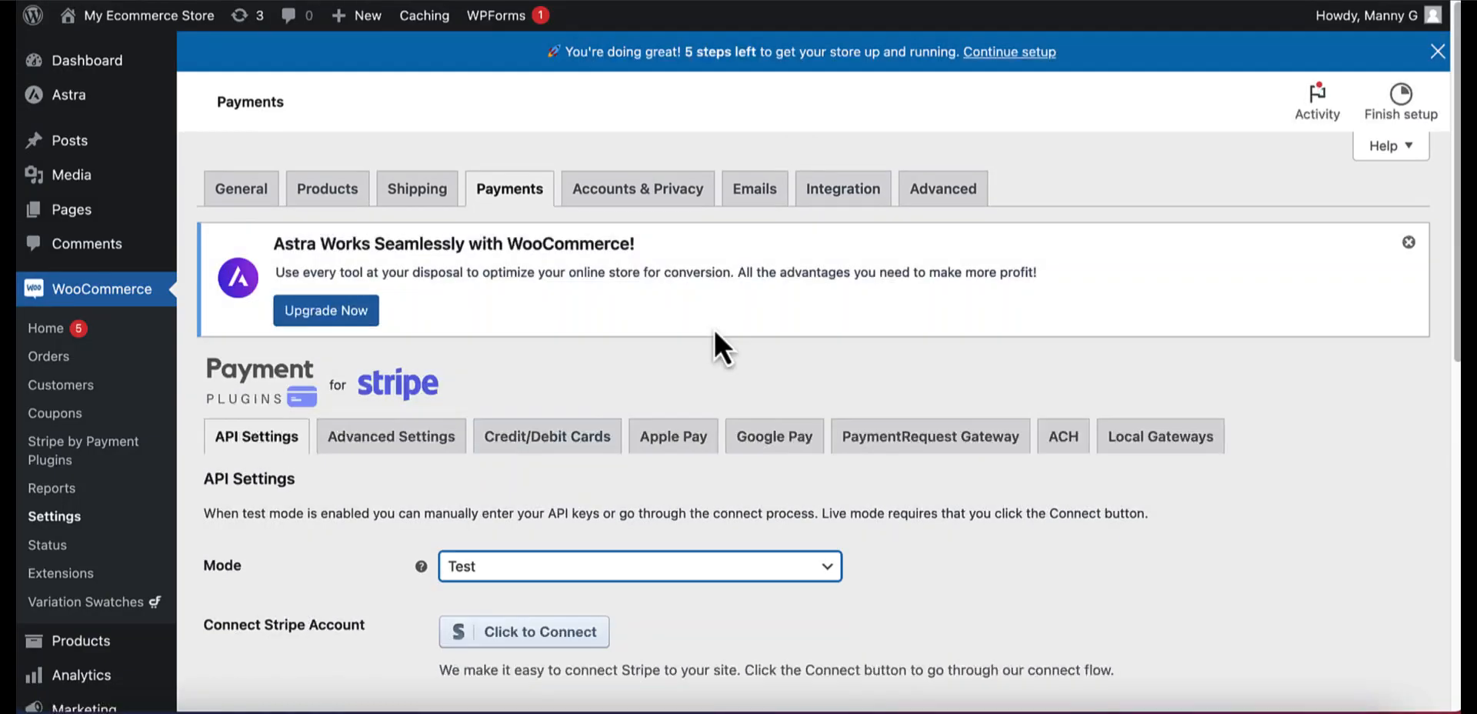
scroll(715, 333, "down", 2)
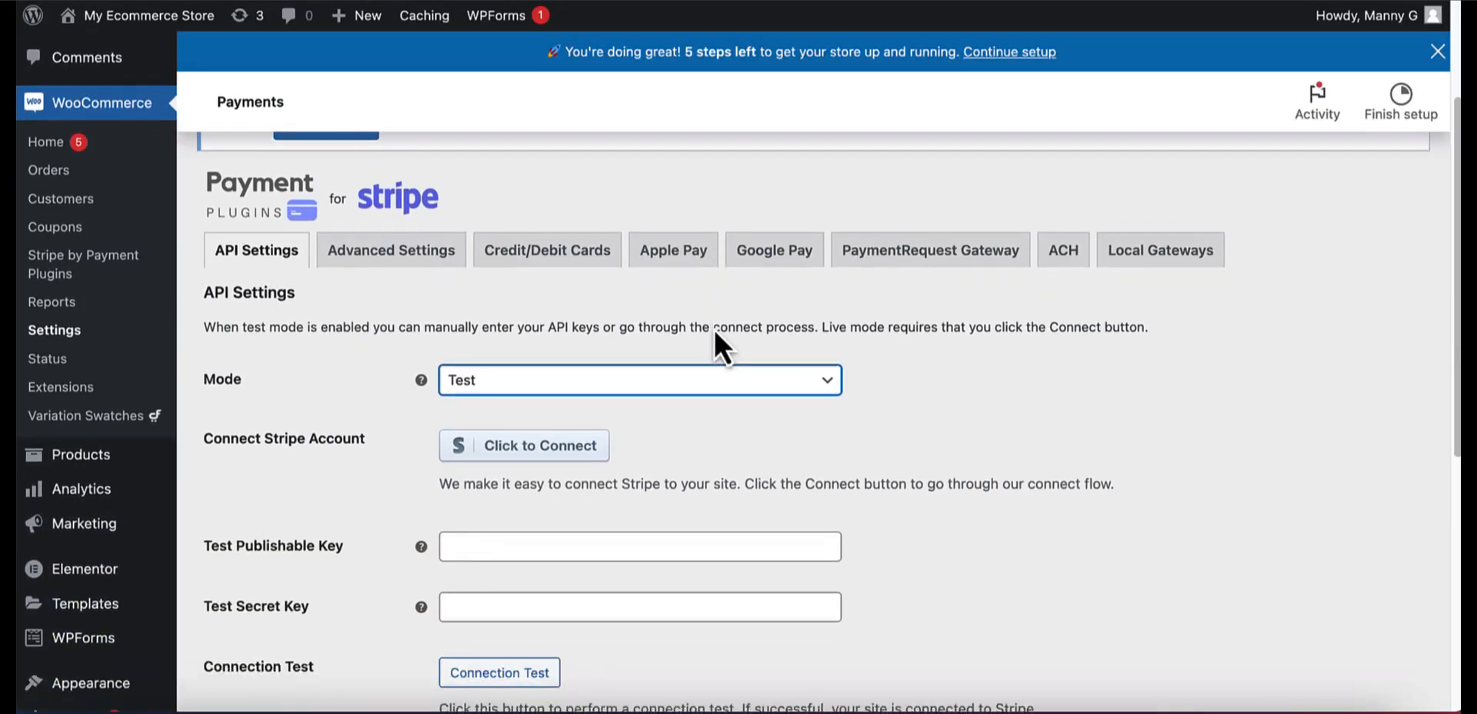
scroll(716, 332, "down", 1)
left_click(715, 330)
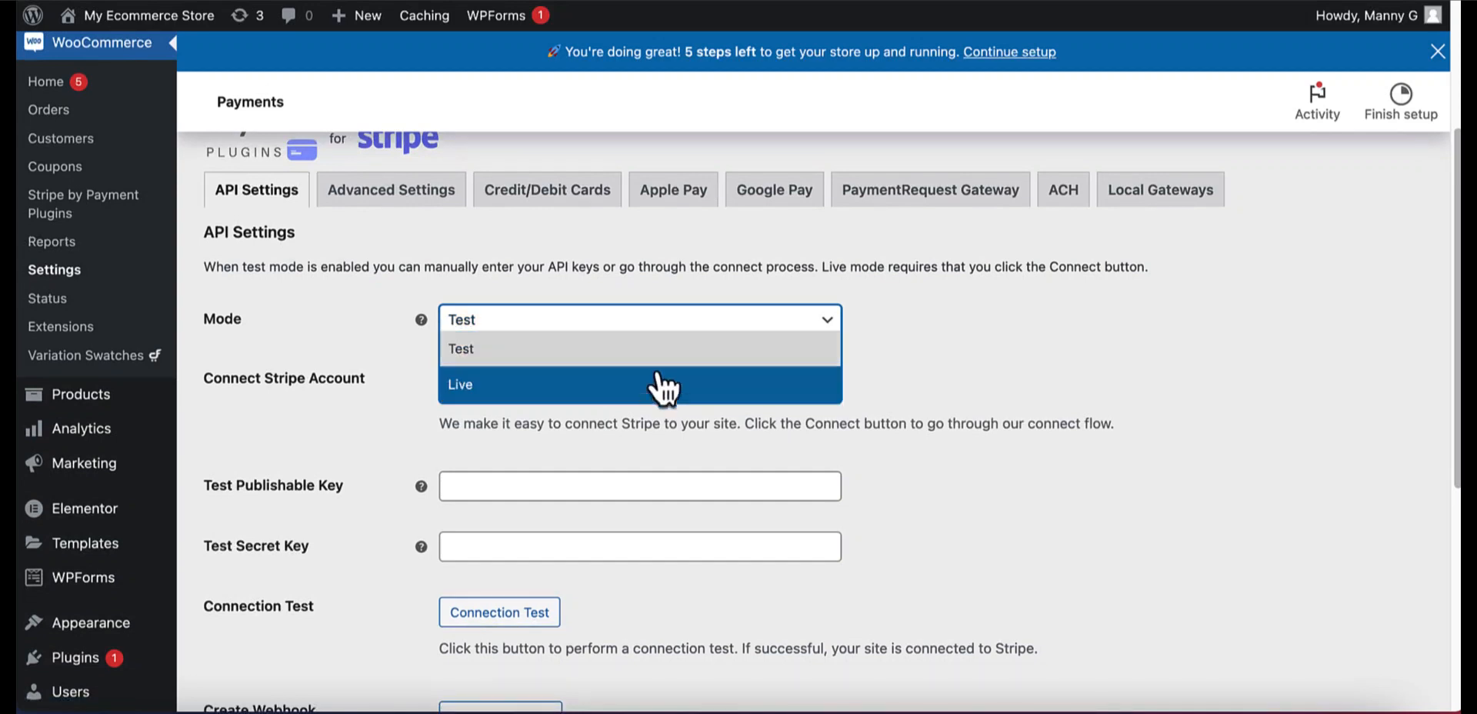
left_click(655, 383)
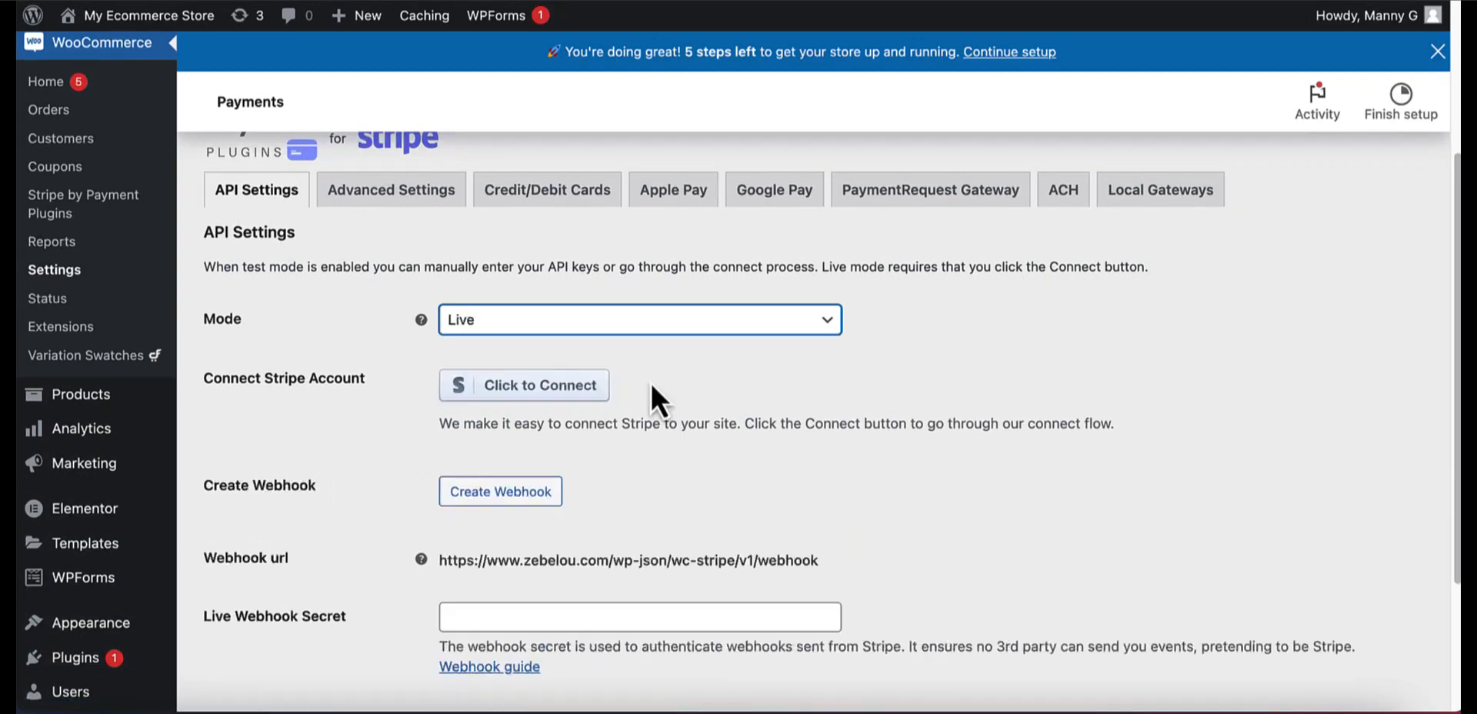
Step: Start the Stripe account connection, leave the settings page unsaved, and connect the Reviewsclear account to the plugin
left_click(521, 394)
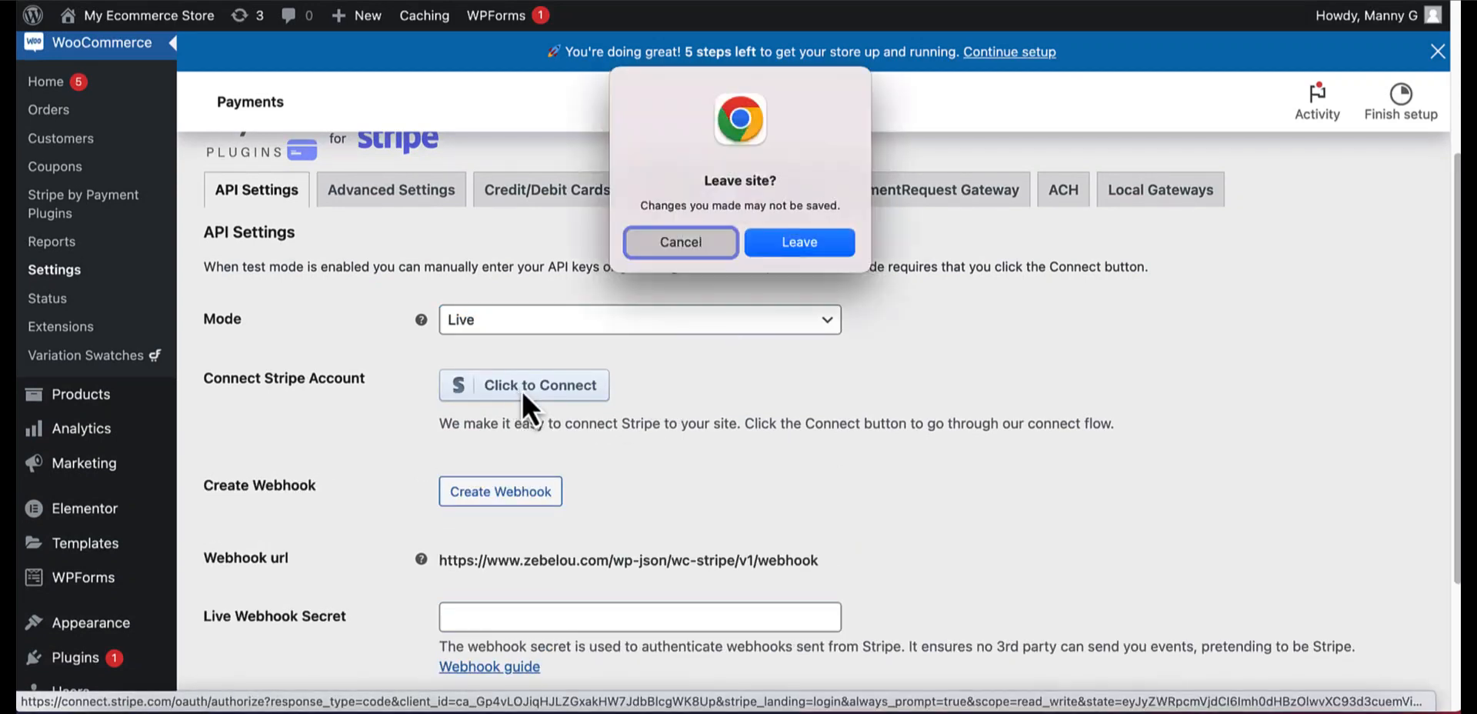
left_click(798, 244)
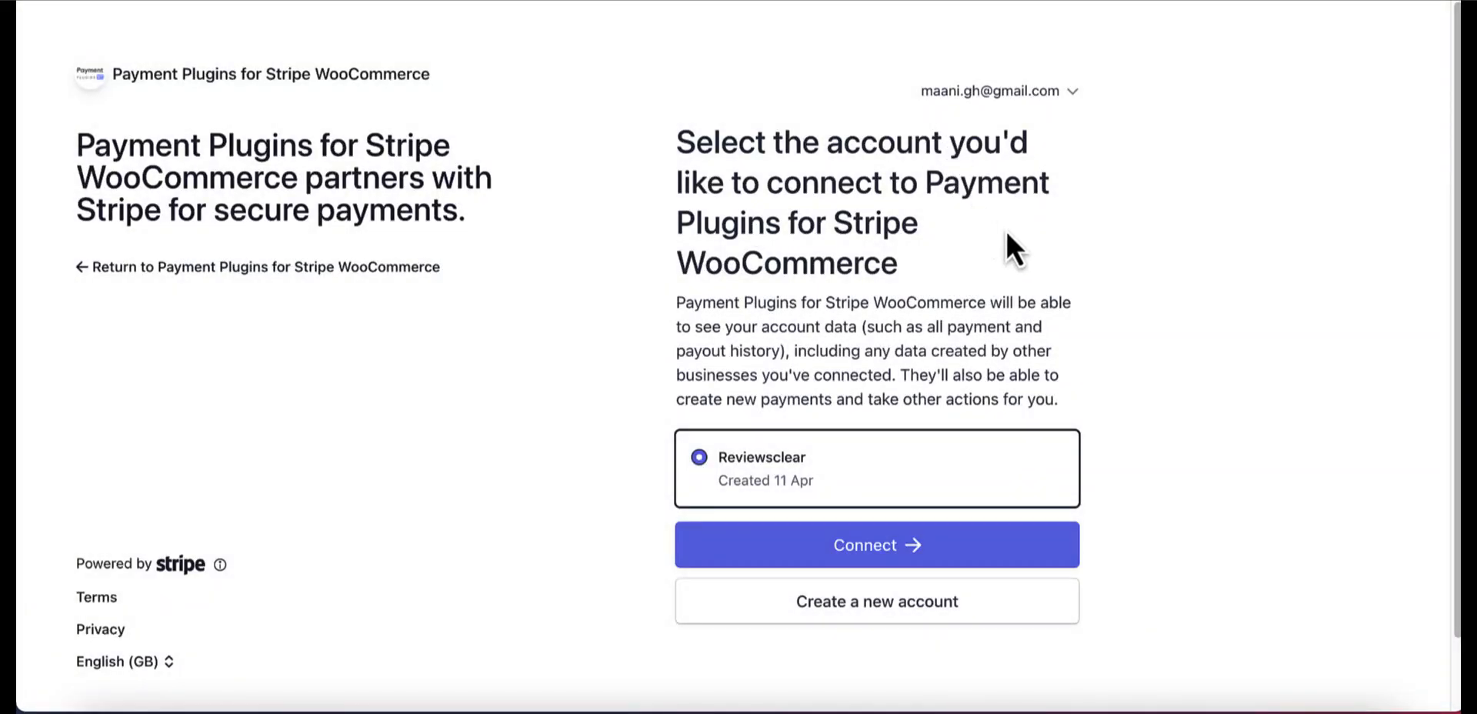
scroll(897, 463, "down", 2)
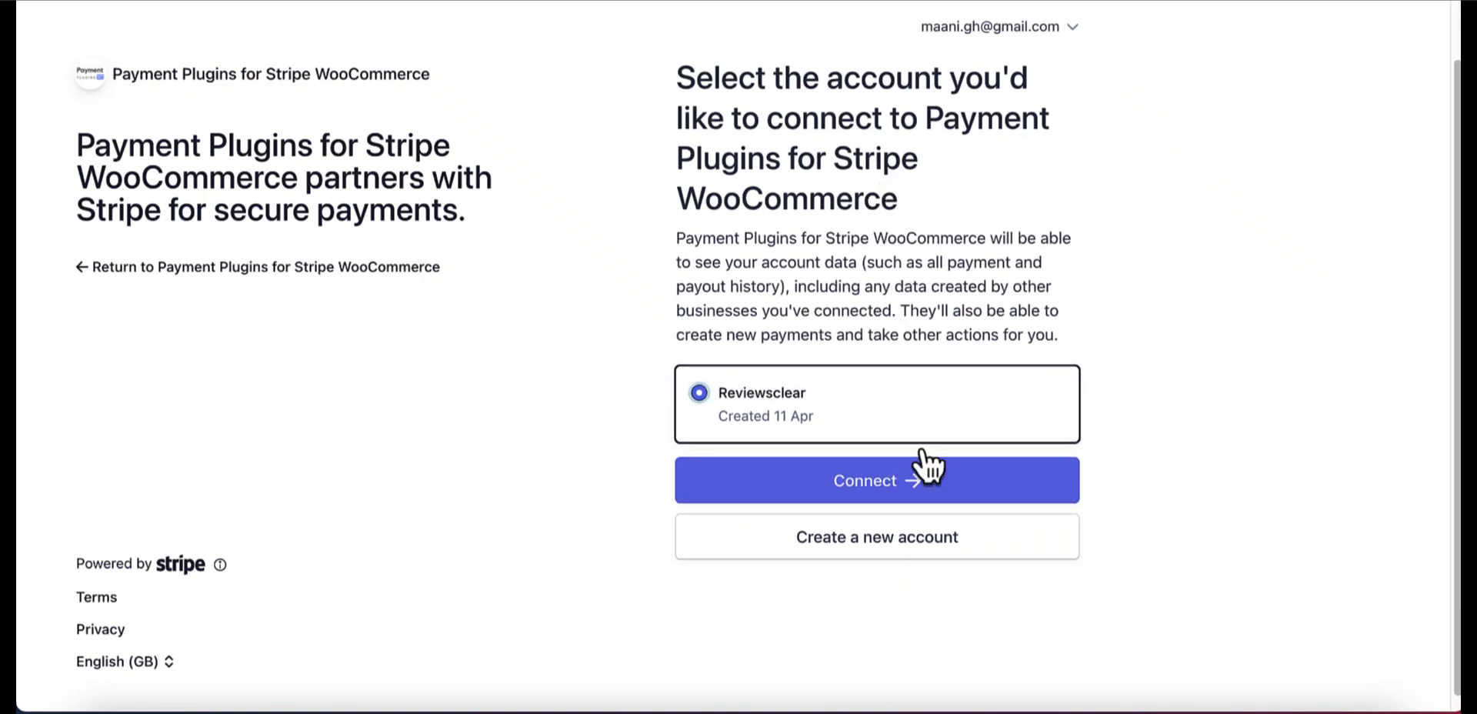
left_click(889, 491)
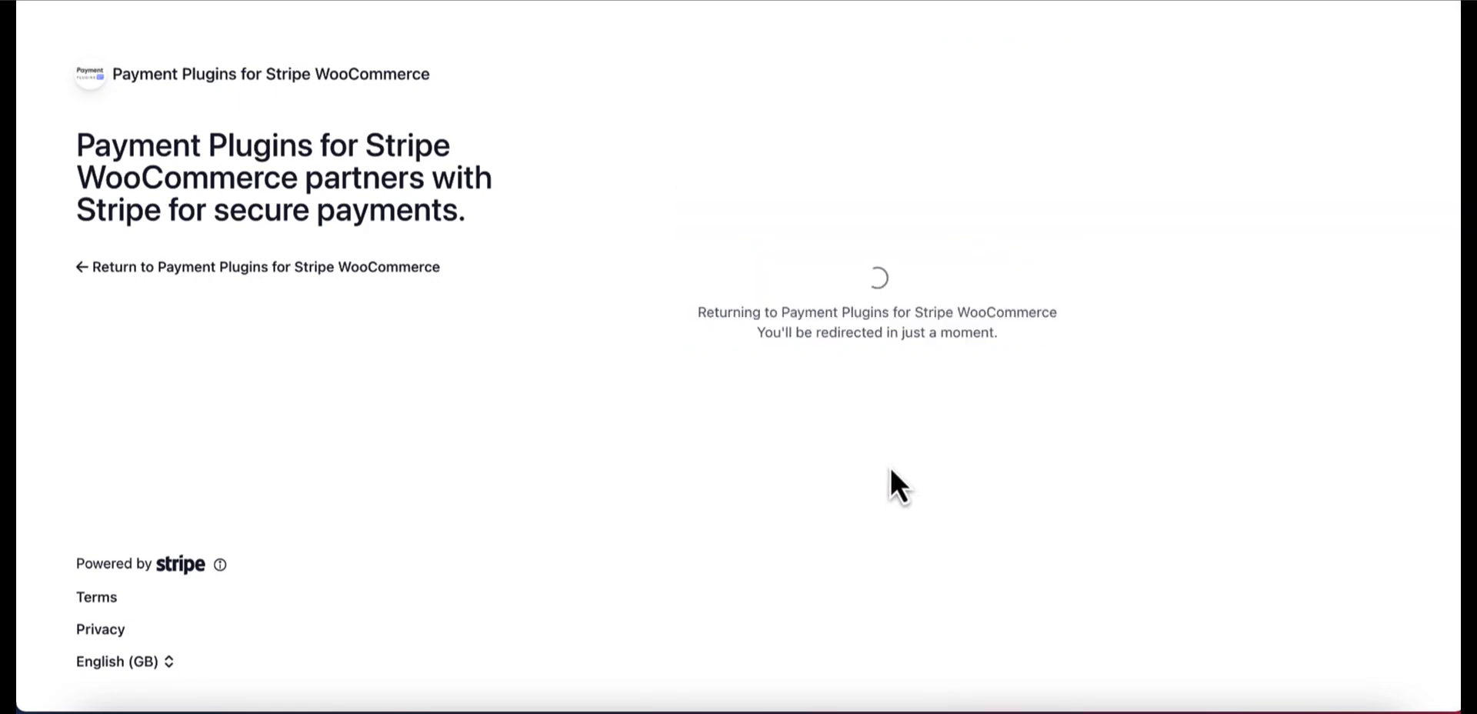
Step: Set the connected Stripe plugin's mode to Live, check the connection and webhook settings, and save the changes
scroll(796, 479, "down", 3)
scroll(785, 462, "down", 2)
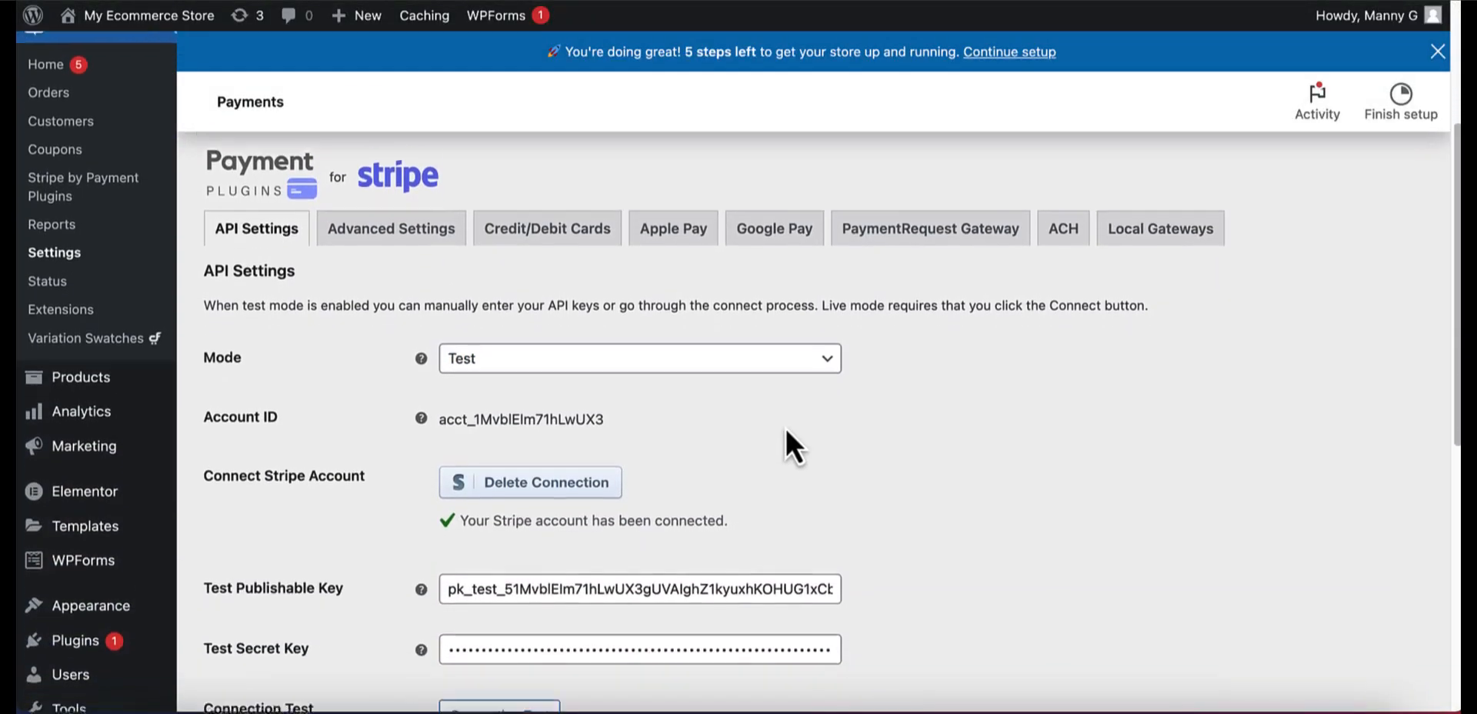
left_click(825, 347)
left_click(672, 408)
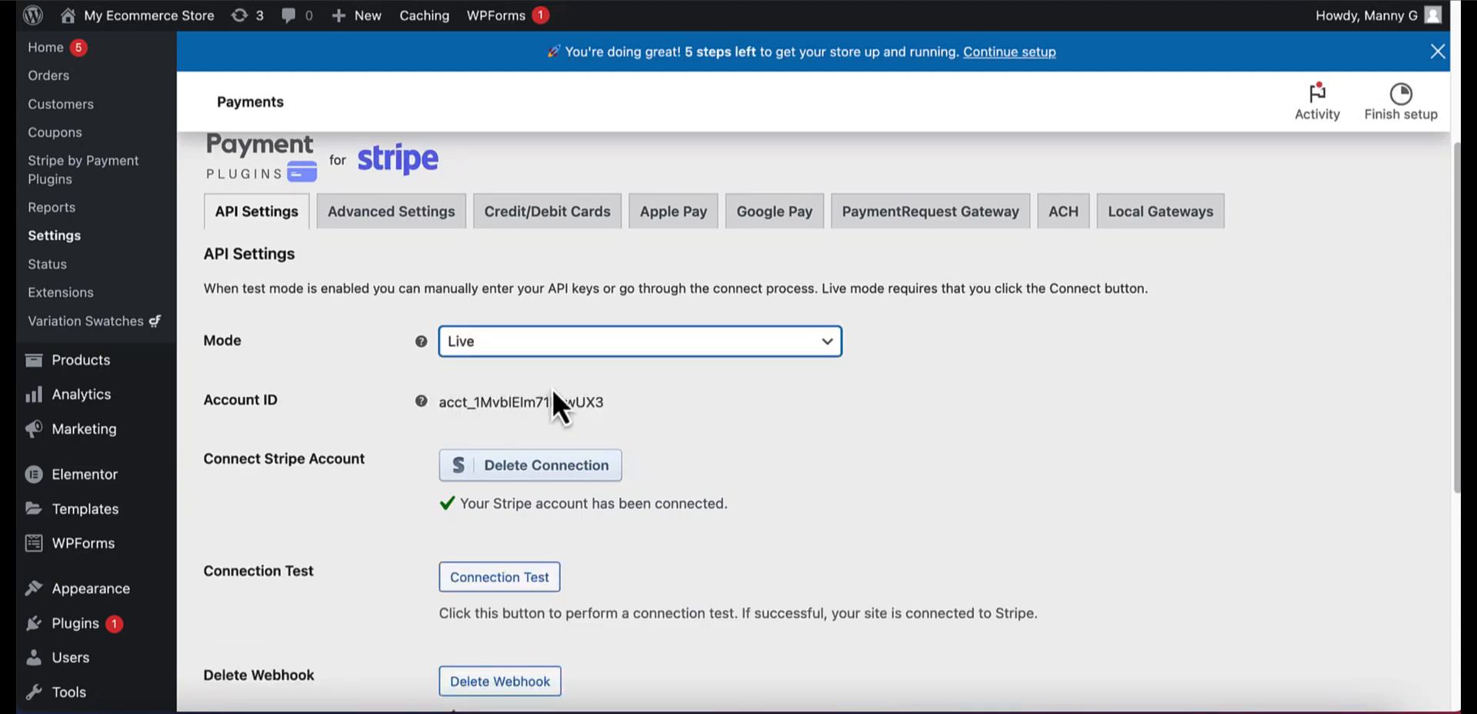
scroll(689, 384, "down", 1)
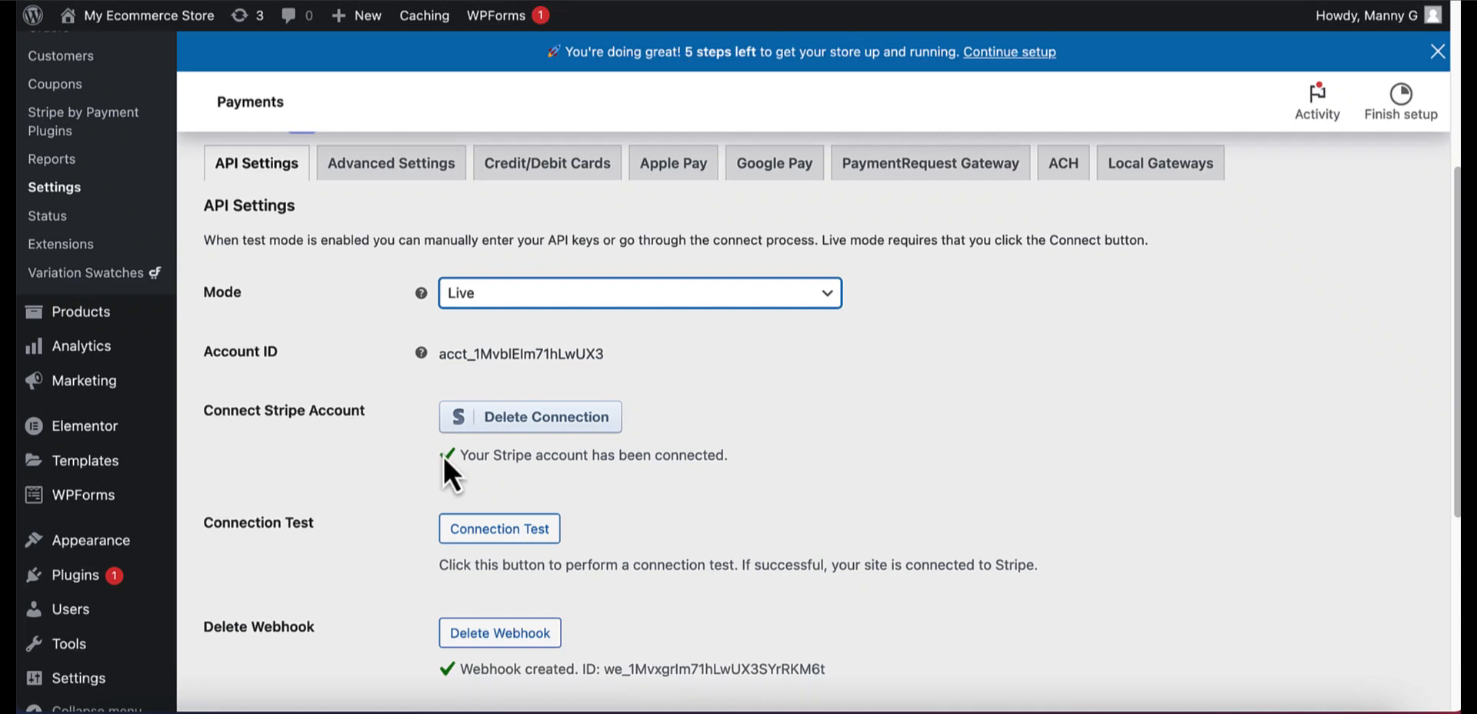
scroll(693, 415, "down", 5)
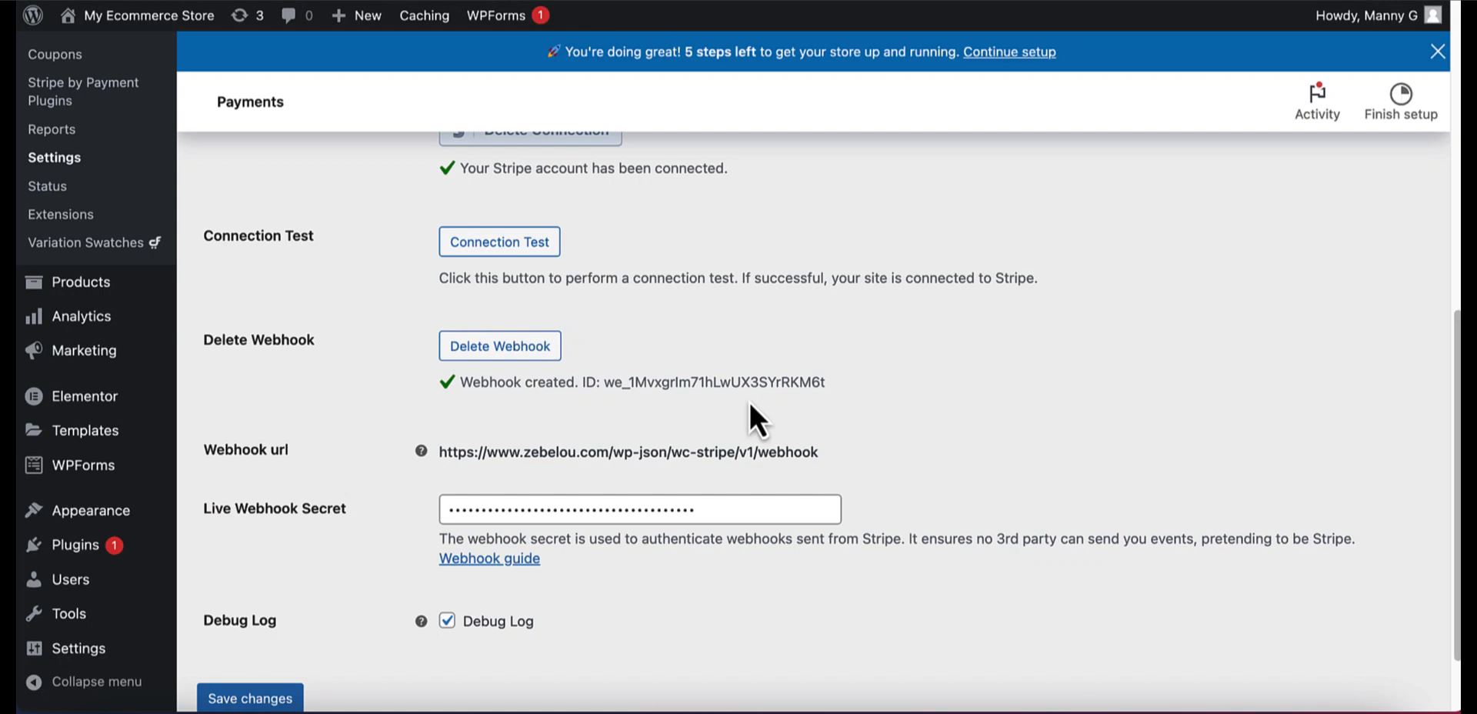
scroll(750, 402, "down", 2)
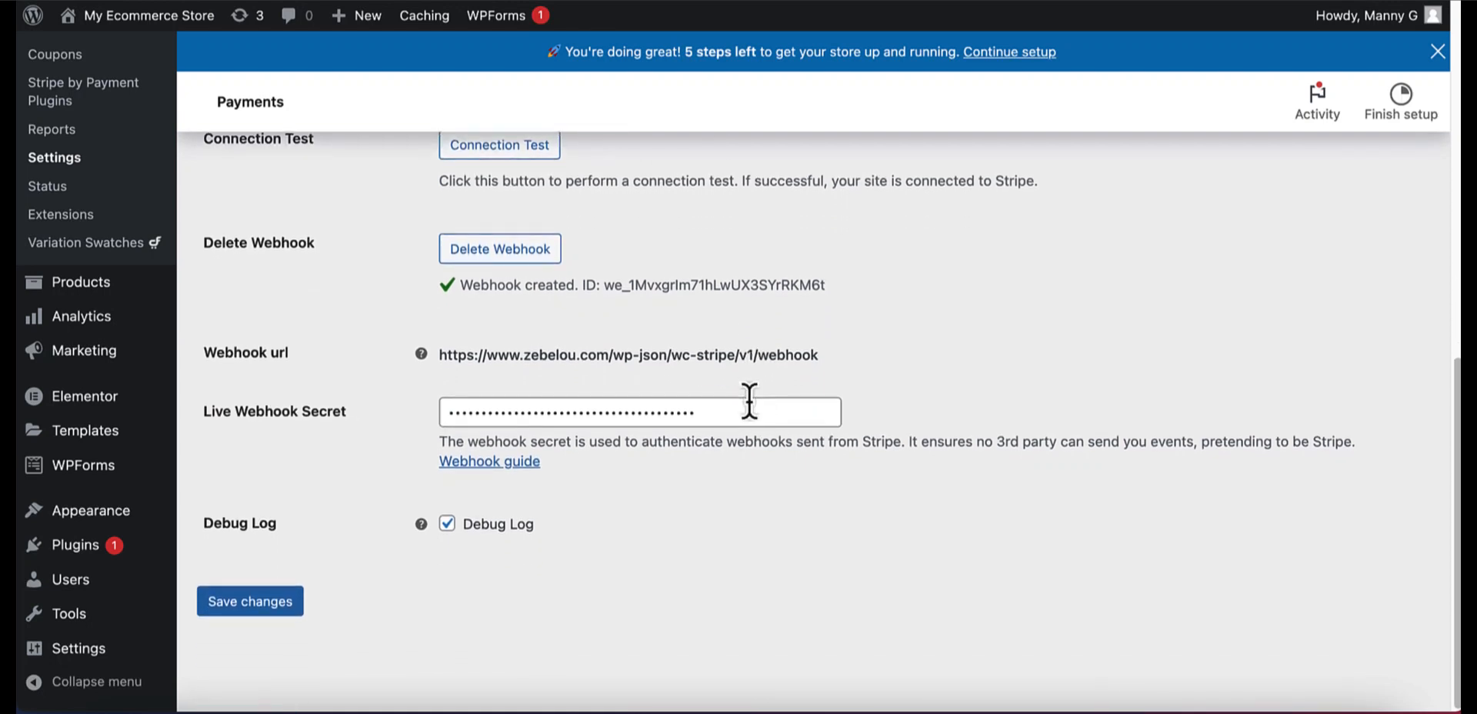
left_click(249, 608)
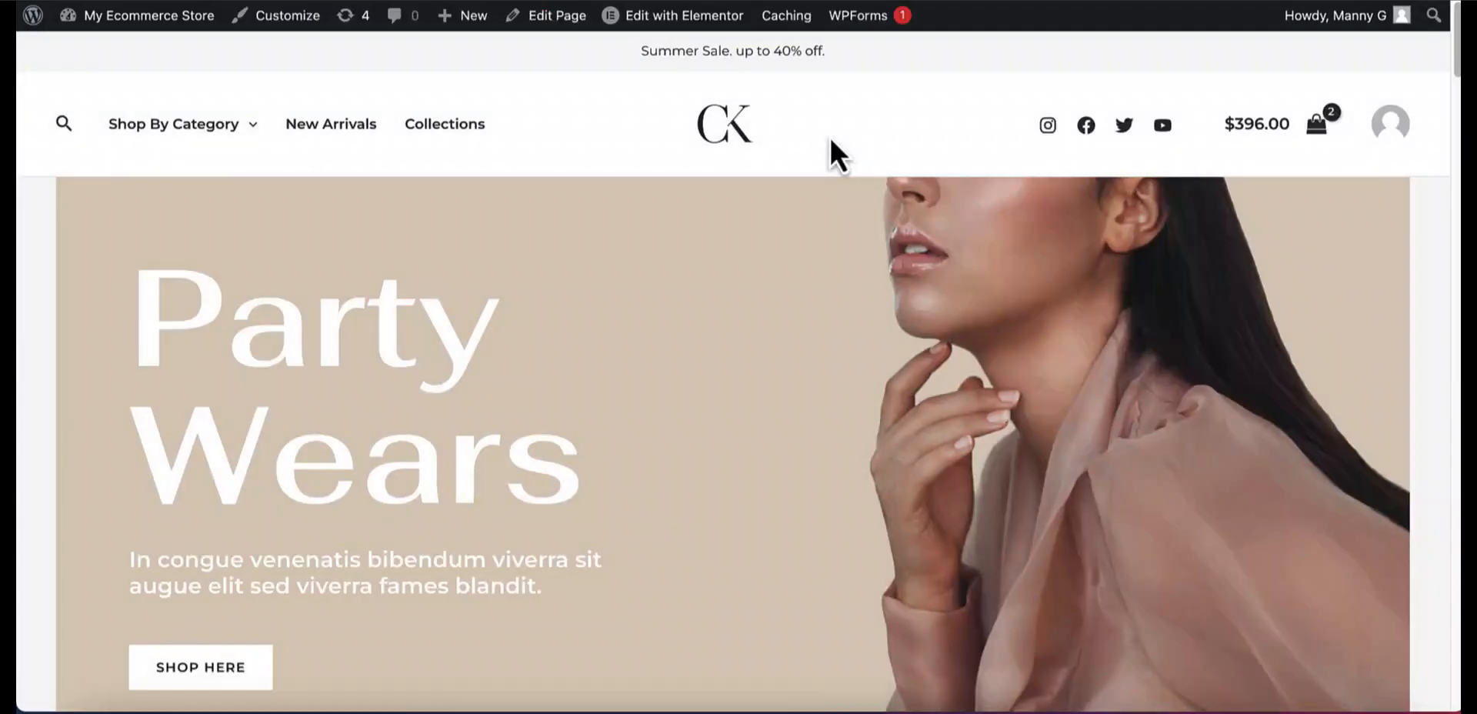
Step: From the storefront cart, proceed to checkout and check the Credit/Debit Cards payment section of the order
scroll(833, 138, "down", 1)
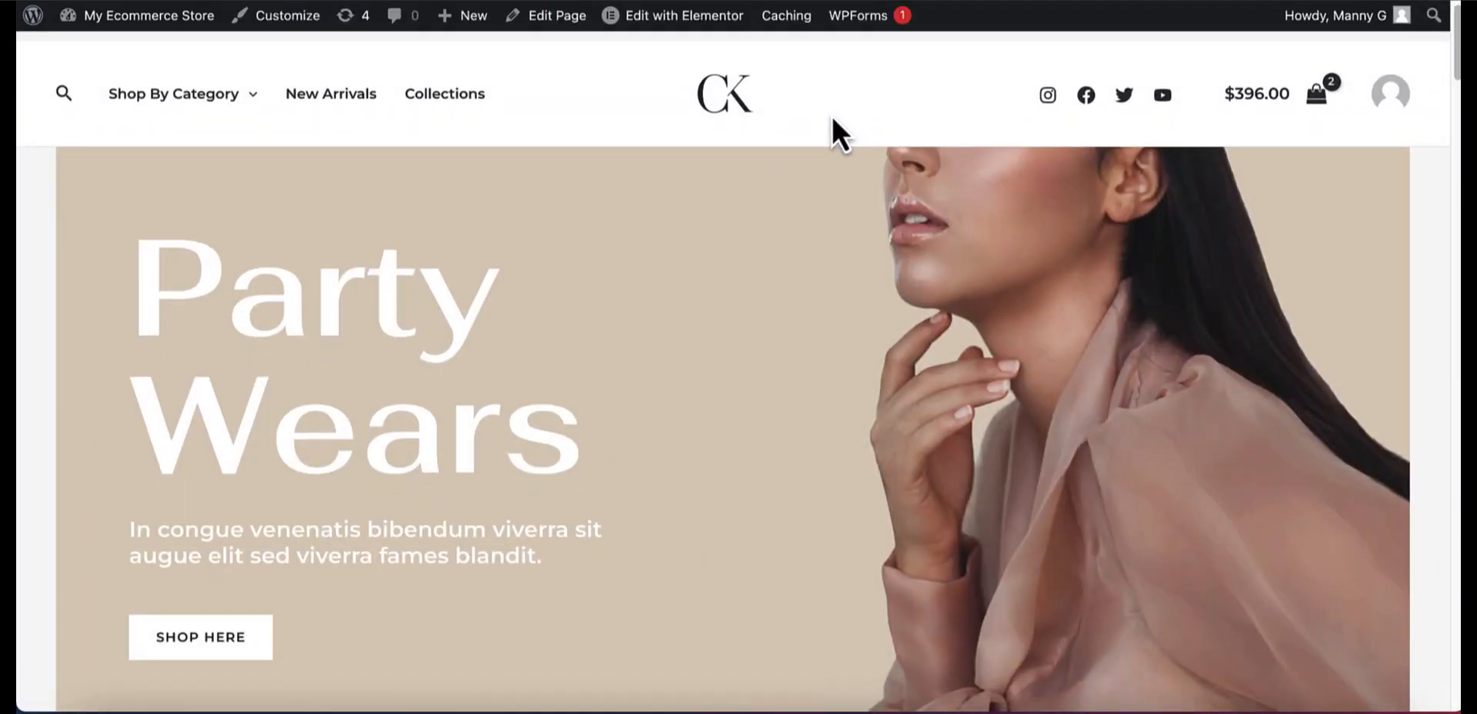
left_click(1318, 93)
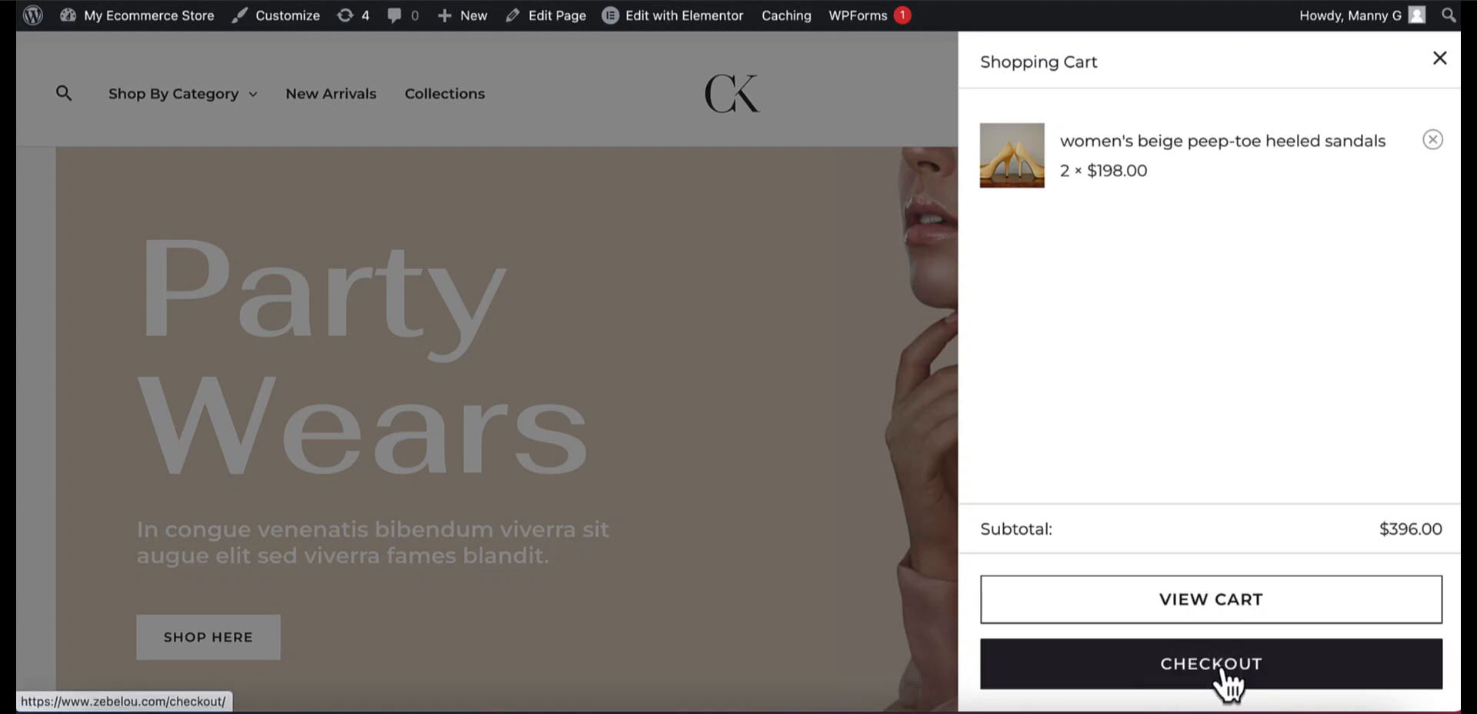
left_click(1227, 671)
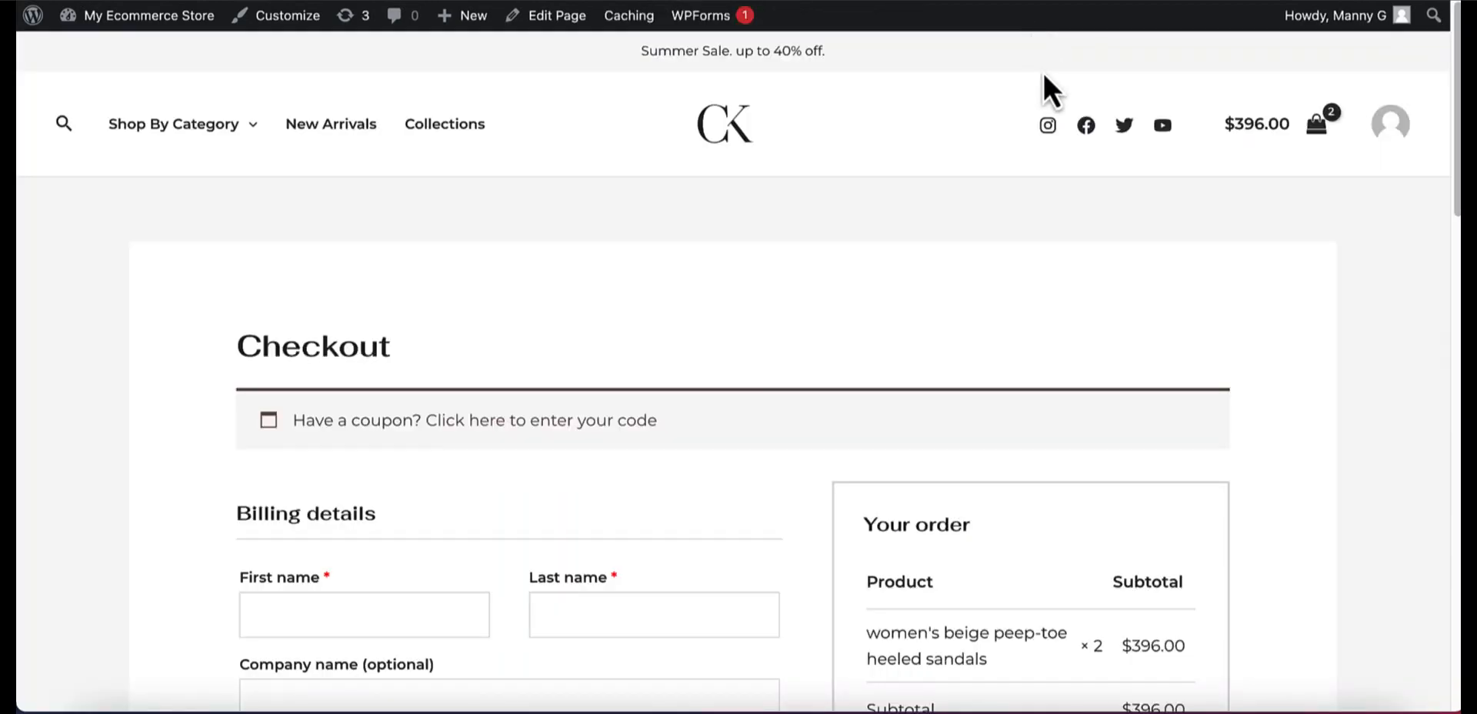
scroll(1037, 124, "down", 3)
scroll(1051, 171, "down", 3)
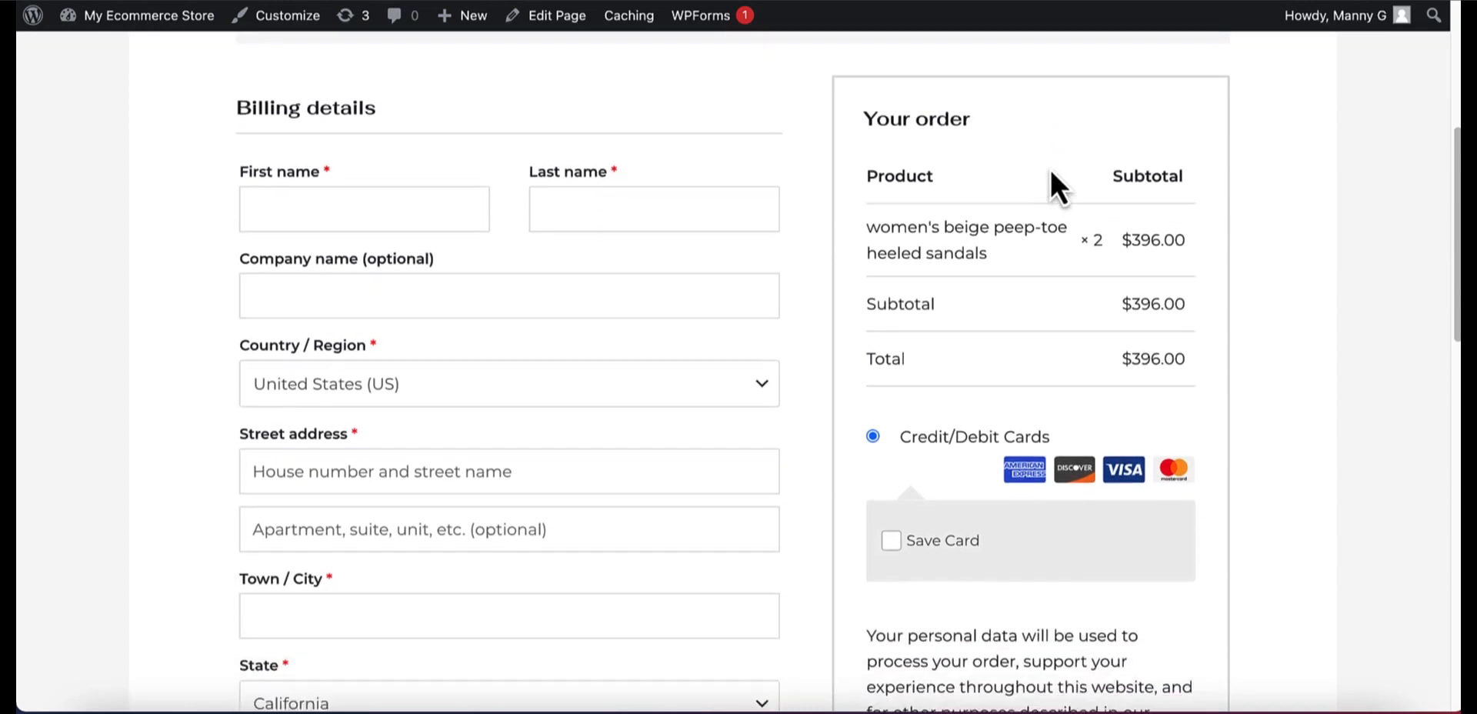
scroll(1051, 179, "down", 1)
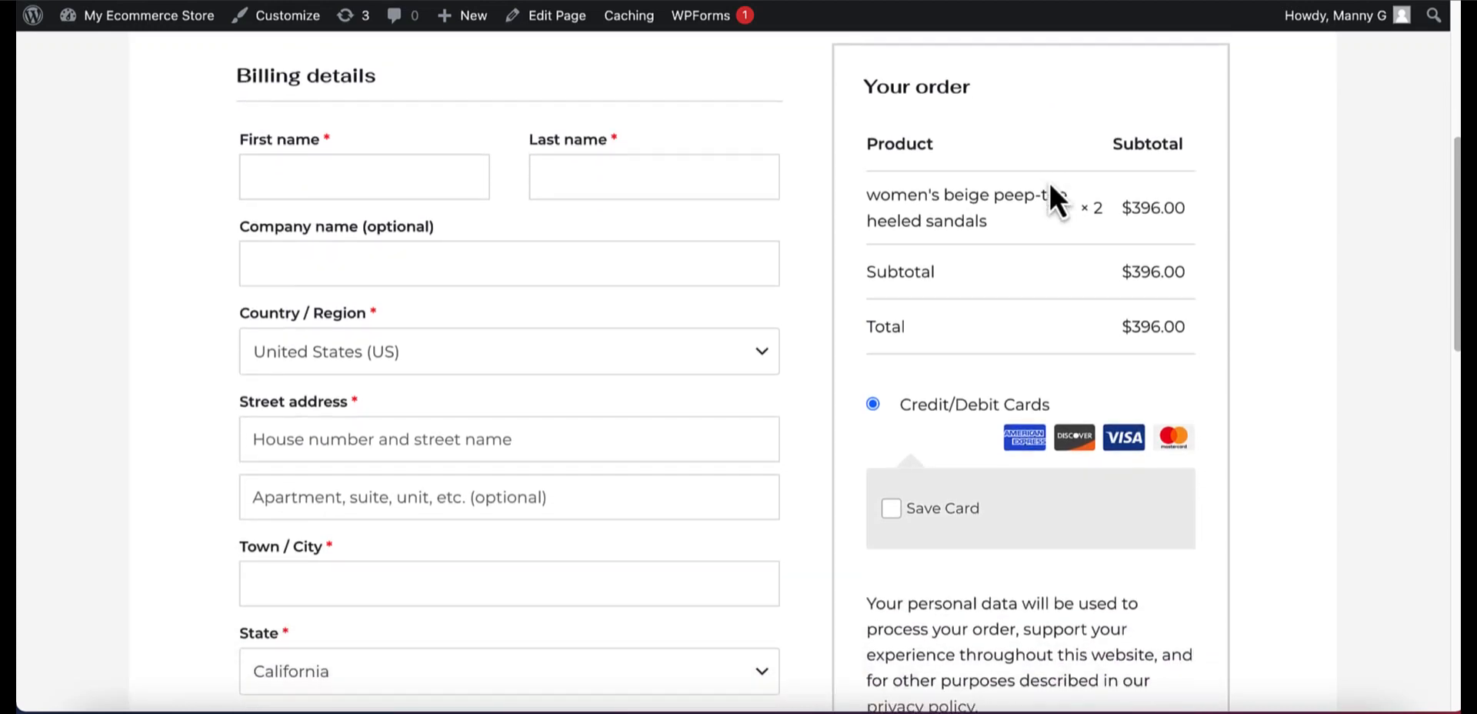
scroll(1052, 187, "down", 4)
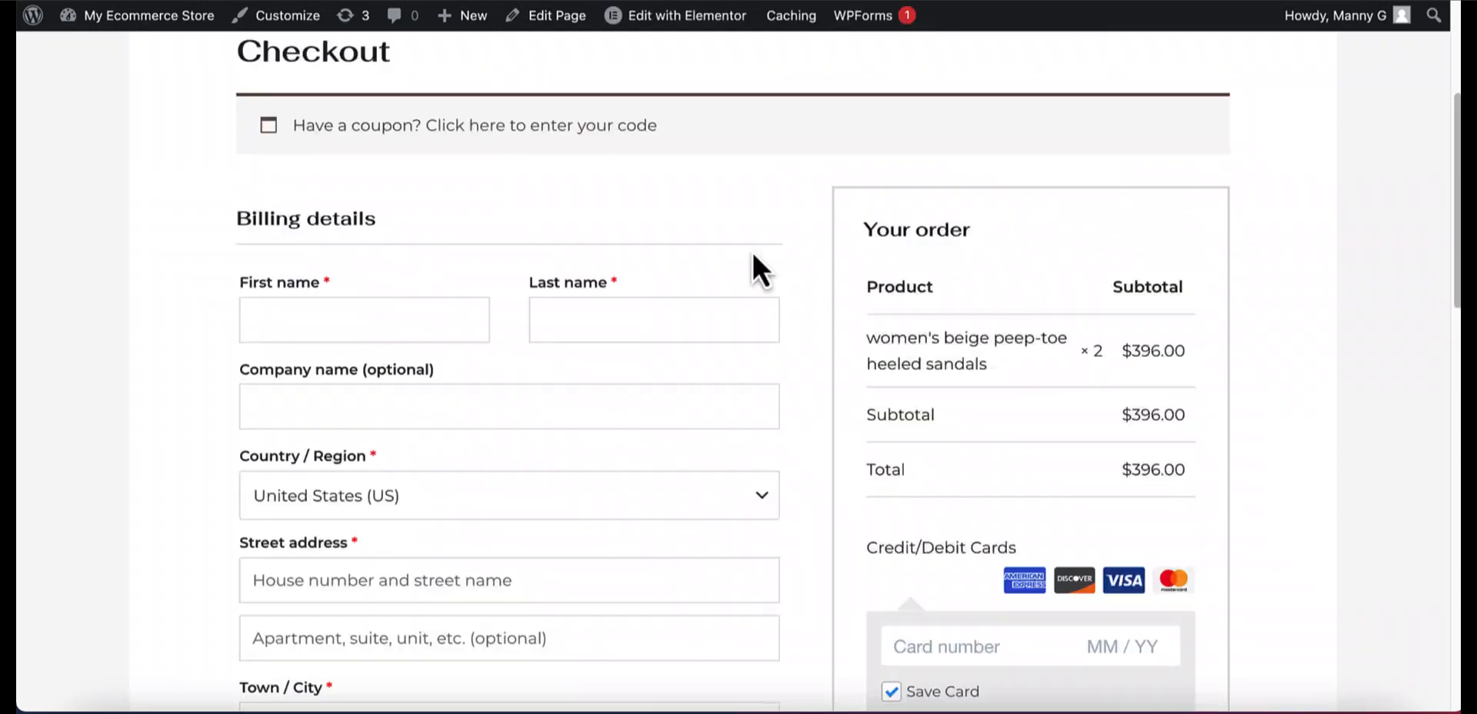
scroll(751, 254, "down", 9)
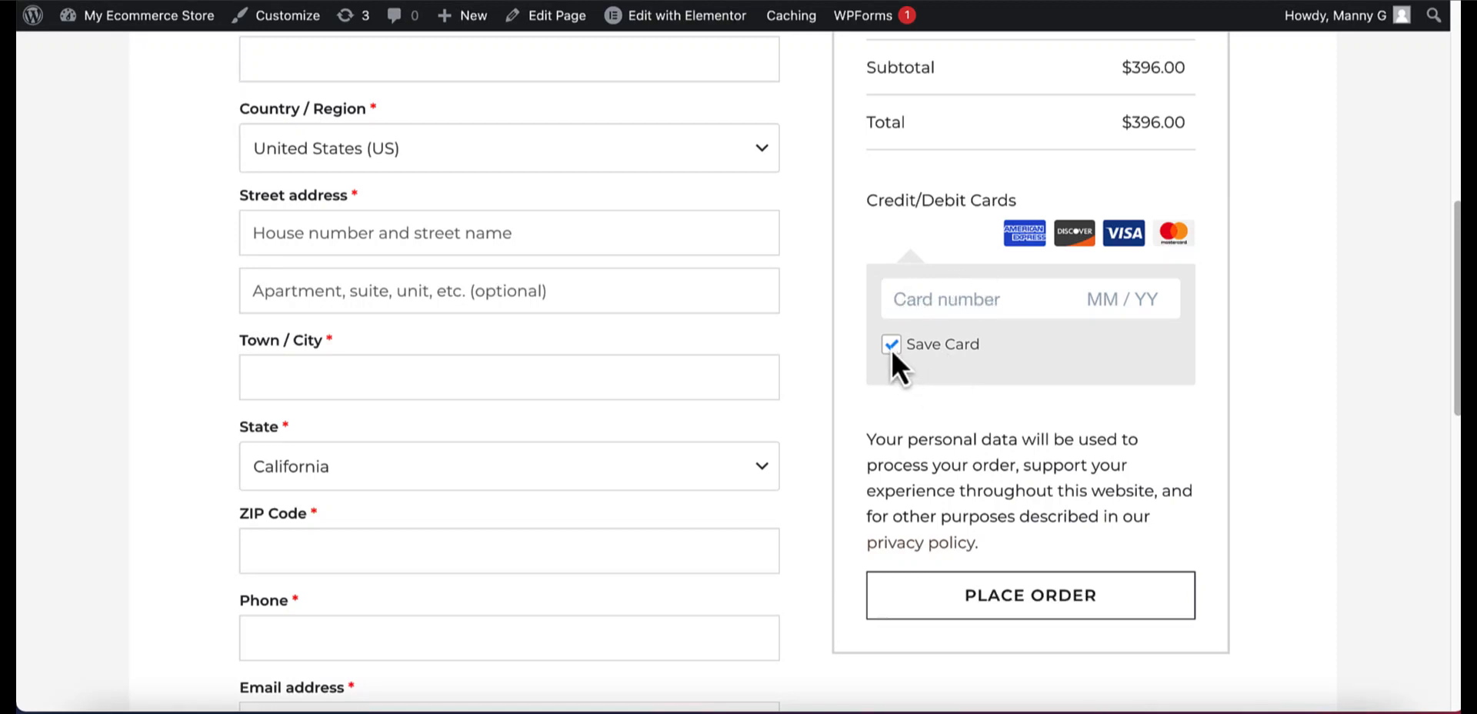
scroll(1001, 499, "down", 1)
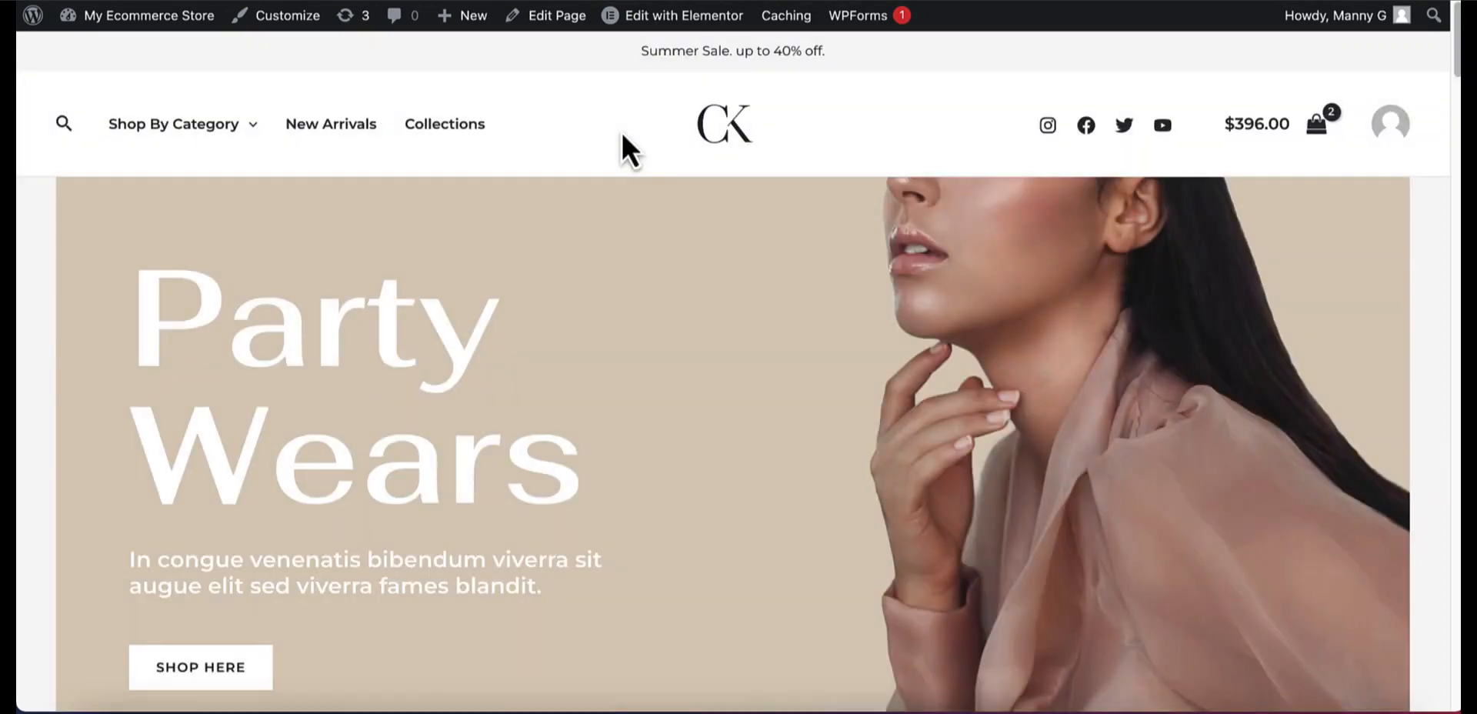
Step: Return to the storefront's home page and look over the Party Wears banner and Latest Collection
scroll(624, 139, "down", 4)
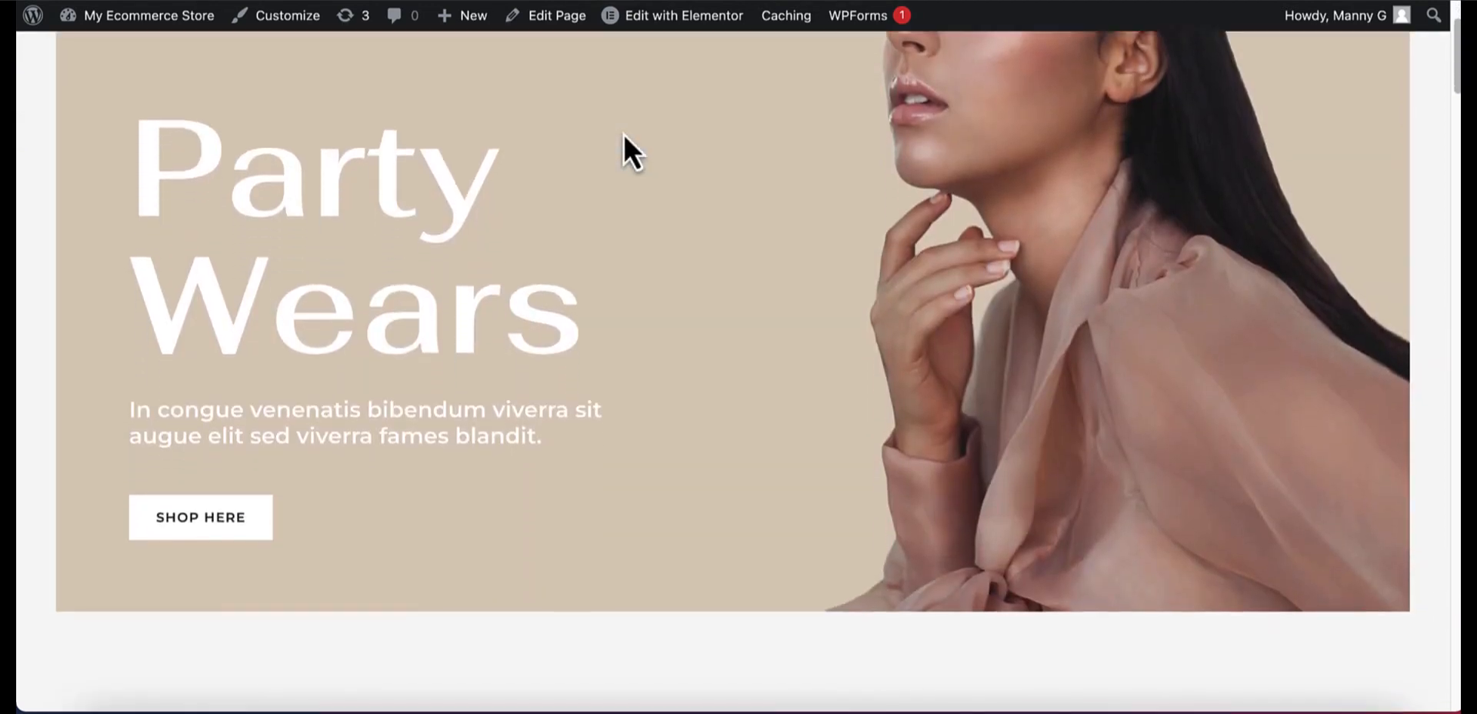
scroll(625, 138, "down", 3)
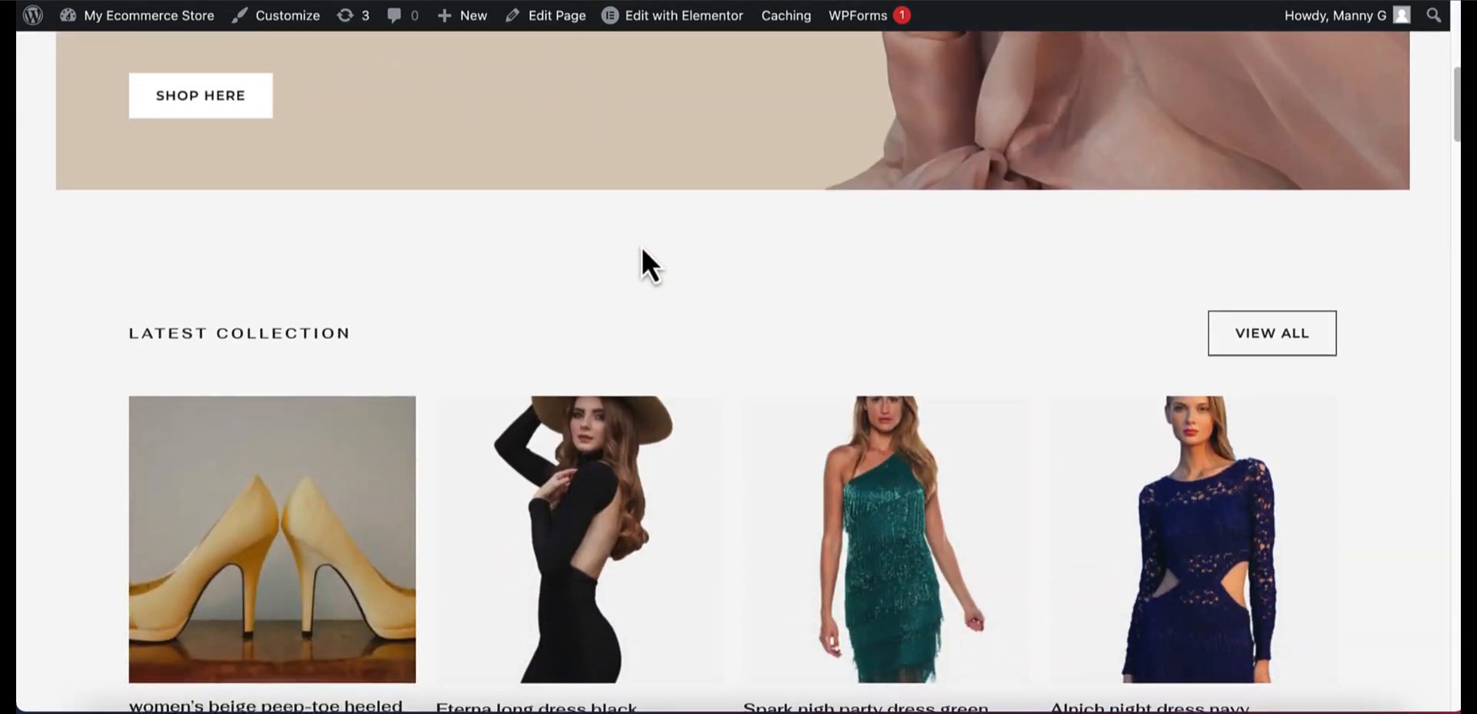
scroll(640, 246, "up", 1)
scroll(673, 352, "up", 5)
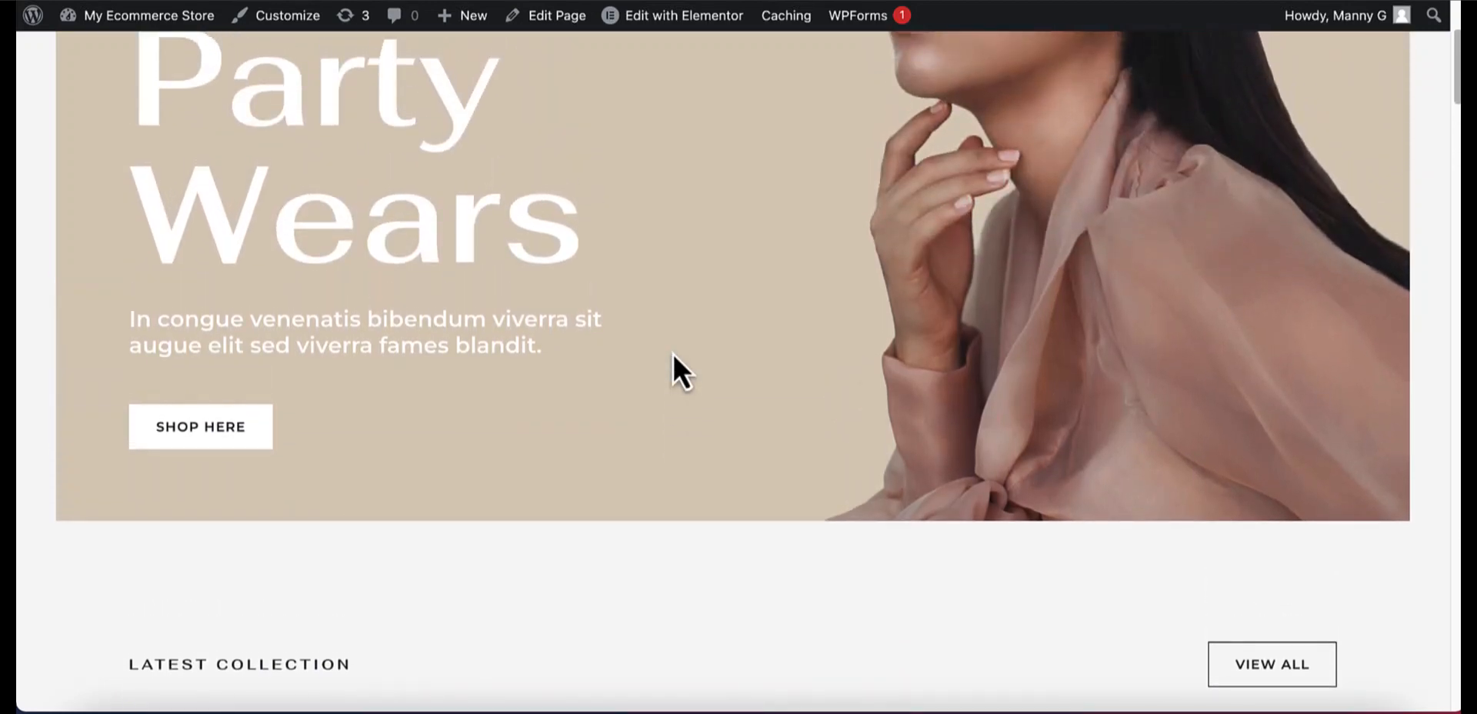
Step: Open the site customizer from the home page and review the WooCommerce checkout field, policy page and privacy text settings
scroll(650, 343, "up", 2)
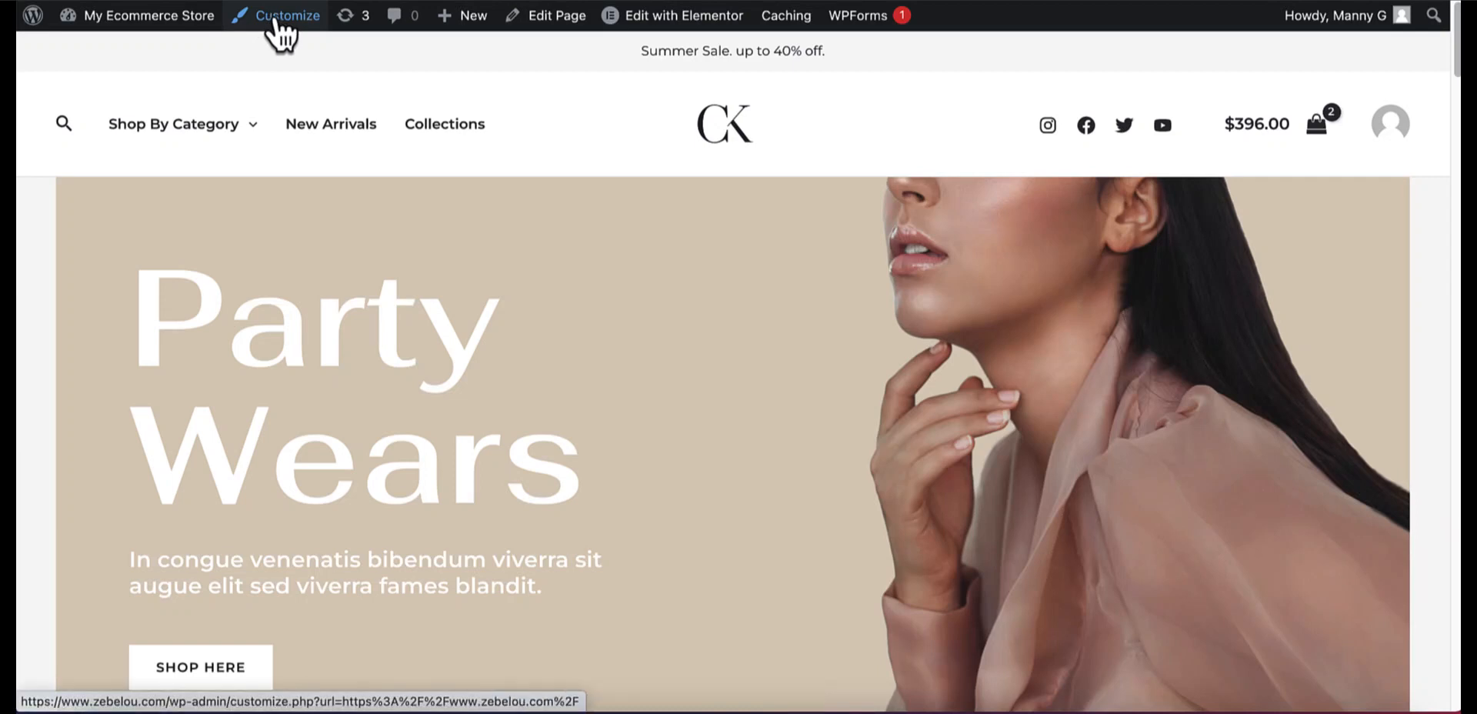
left_click(283, 34)
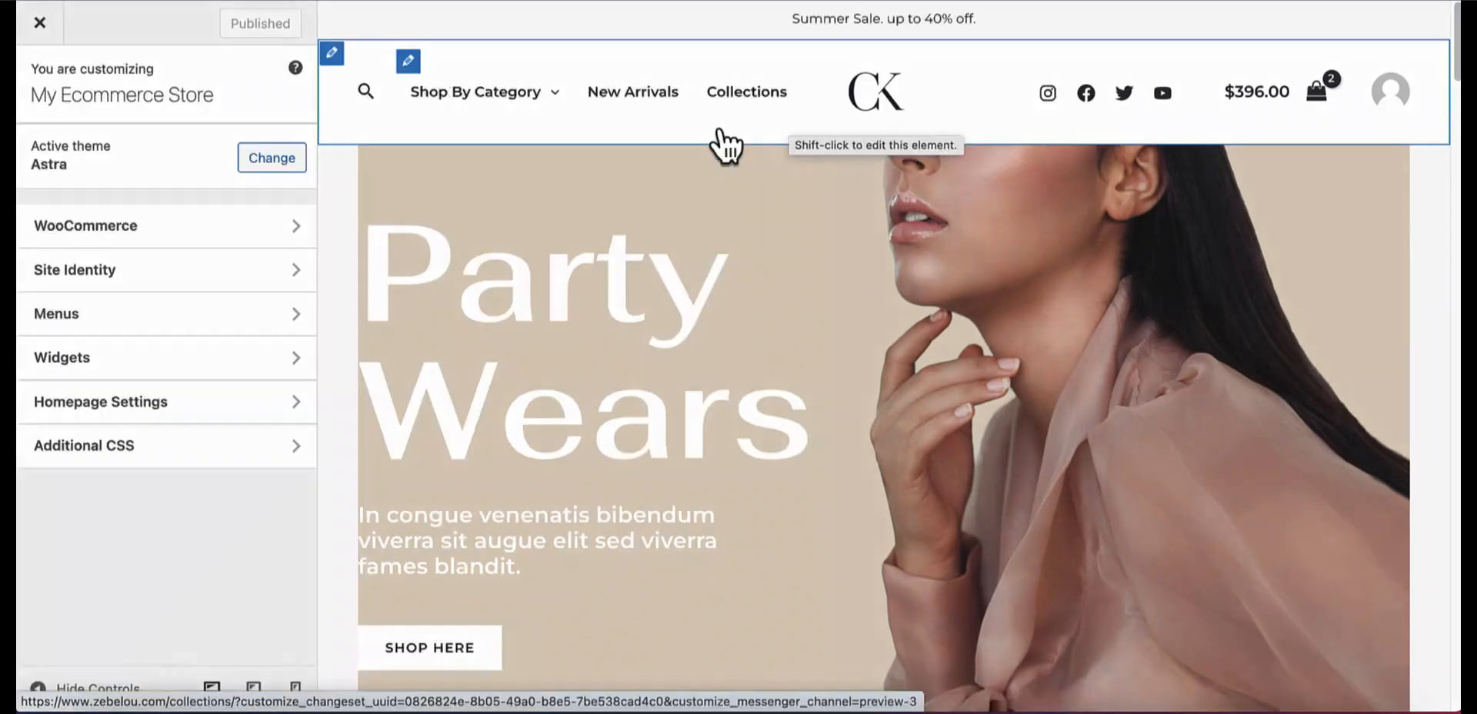
left_click(212, 230)
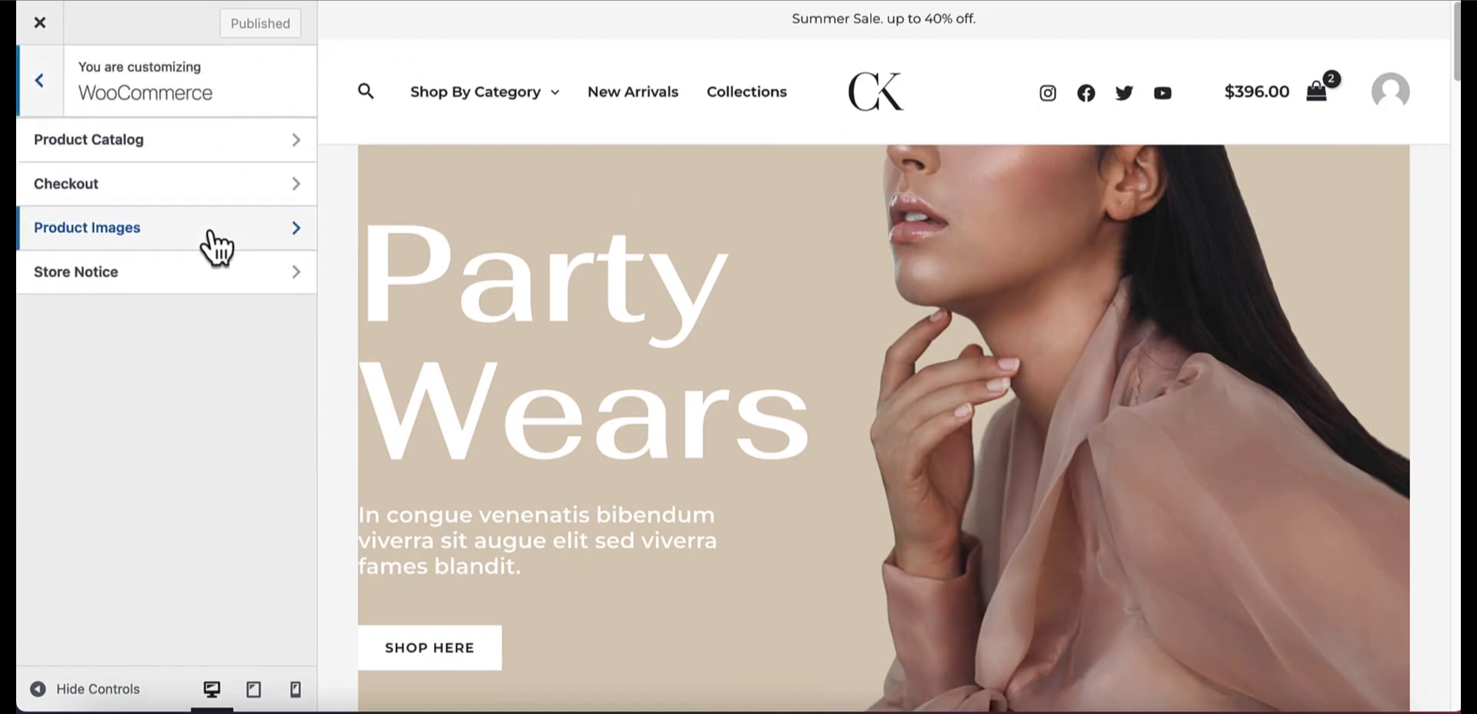
left_click(254, 185)
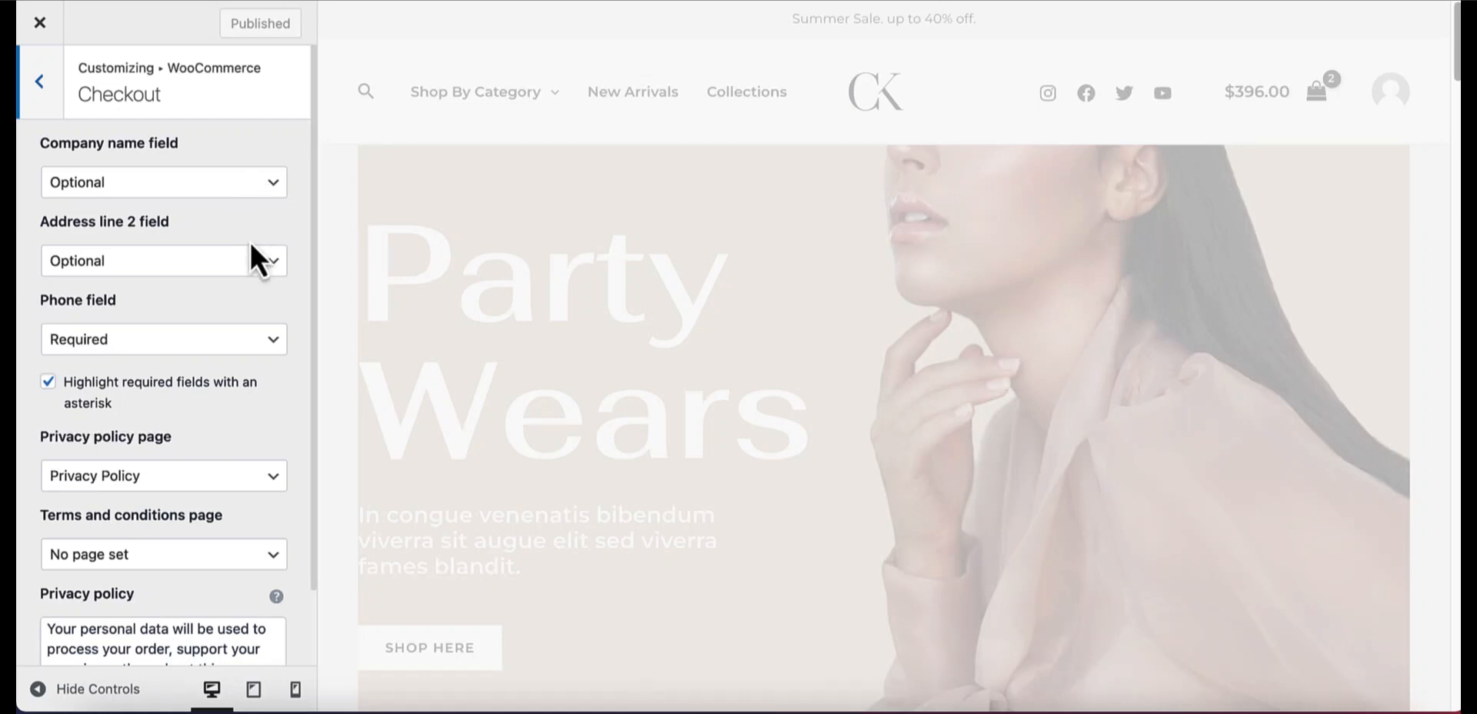
scroll(254, 266, "down", 2)
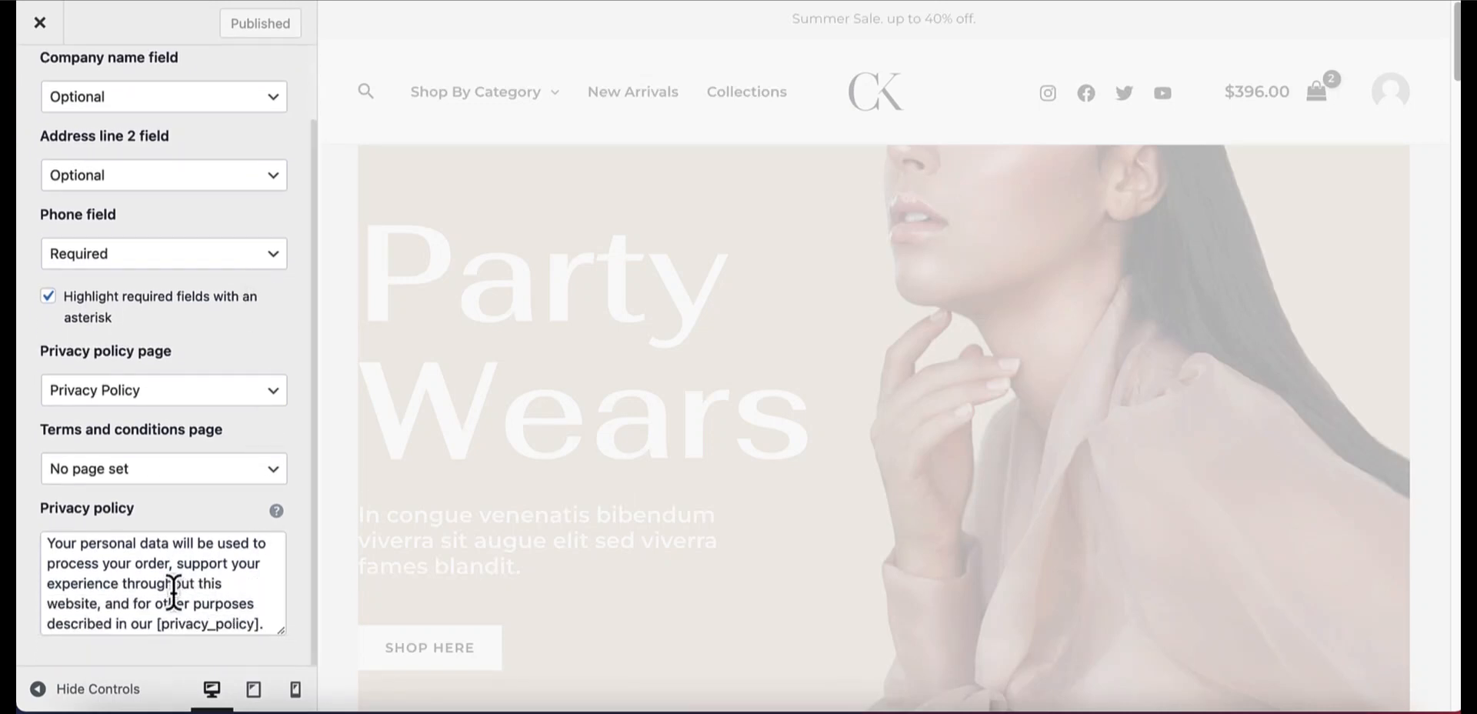
left_click(182, 593)
scroll(193, 589, "up", 3)
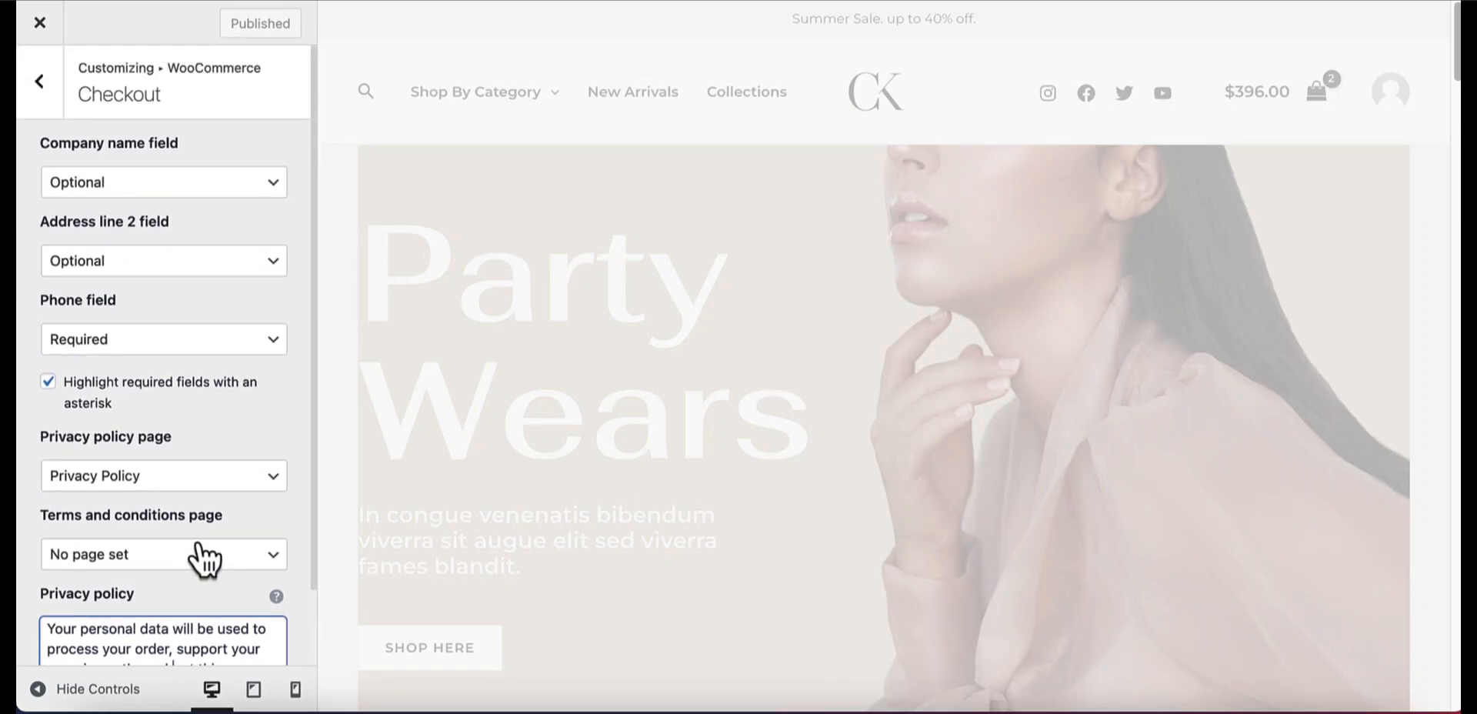
scroll(205, 538, "down", 3)
scroll(192, 257, "up", 2)
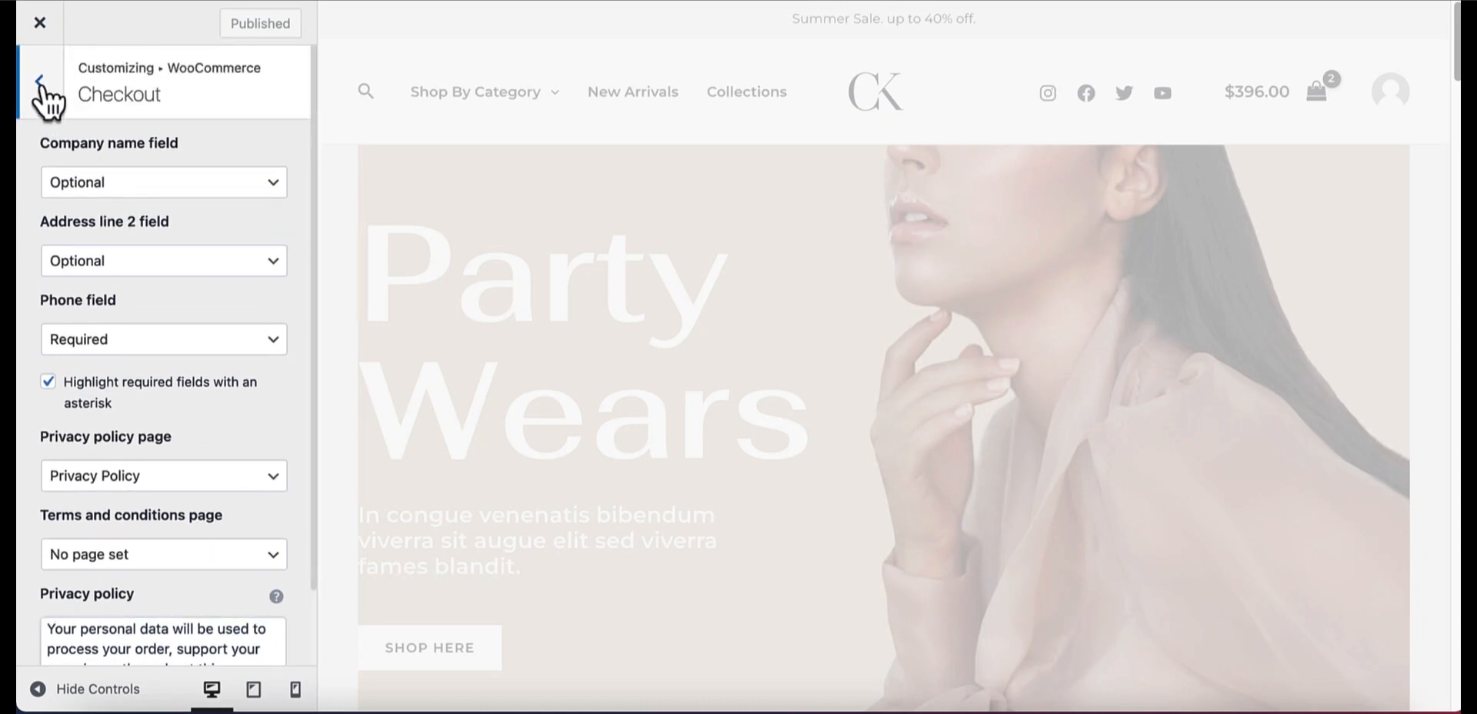
Step: Leave the checkout settings, look over the list of site menus, and return to the main customizer options
left_click(41, 92)
left_click(36, 97)
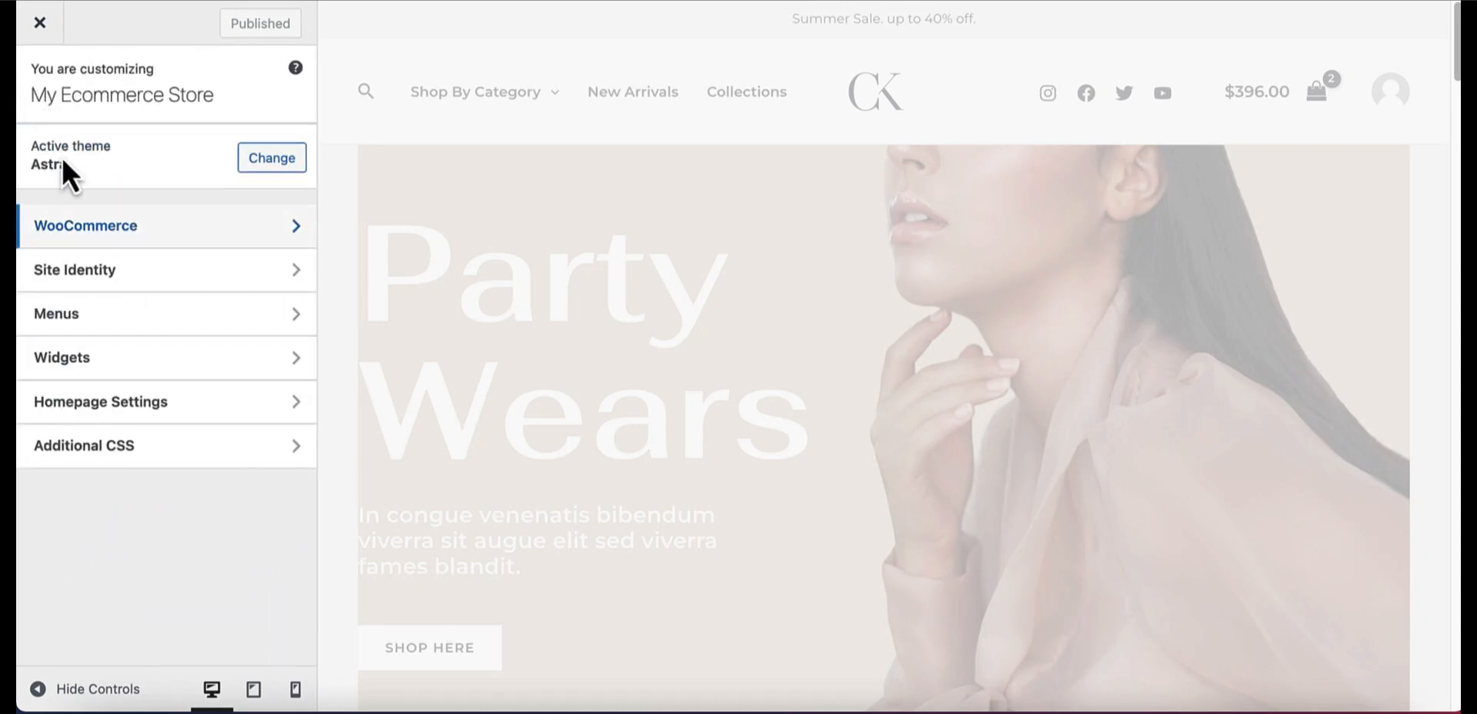
left_click(193, 318)
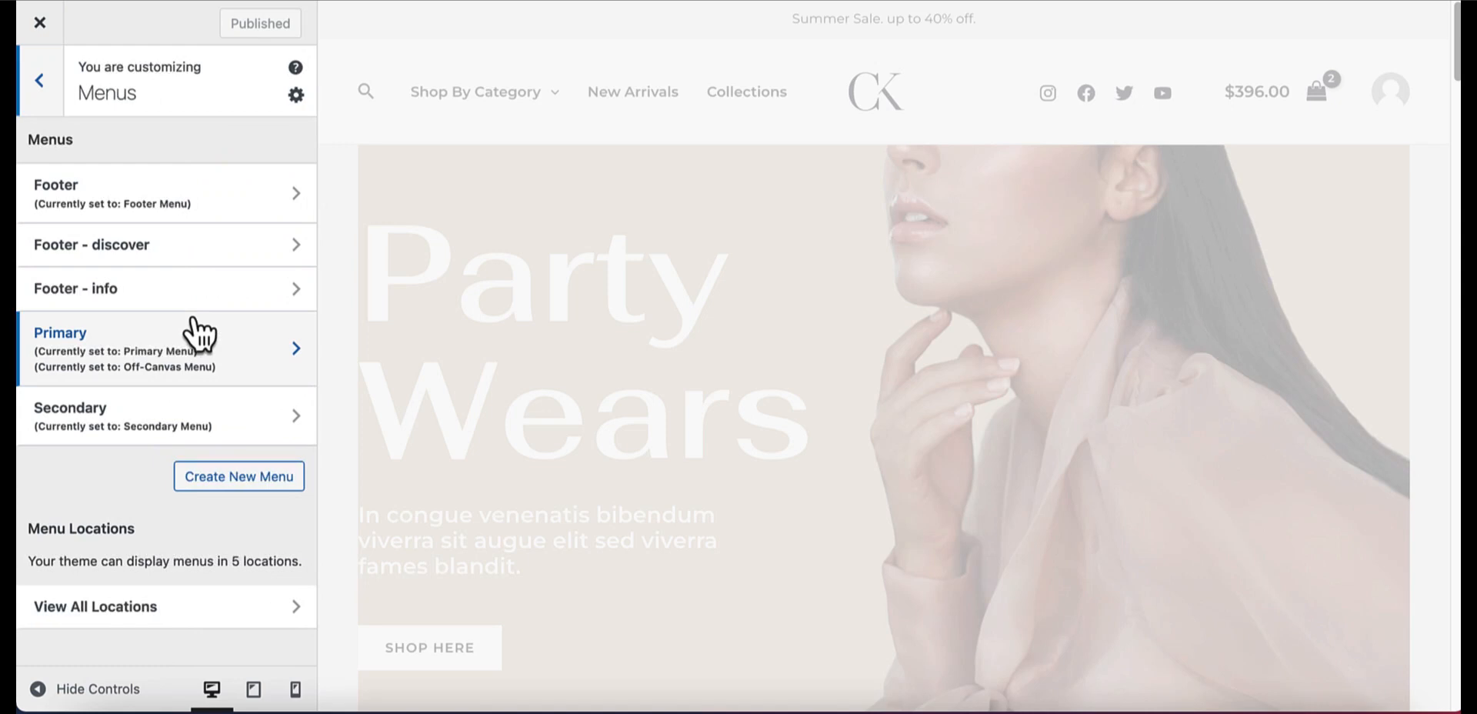
left_click(39, 79)
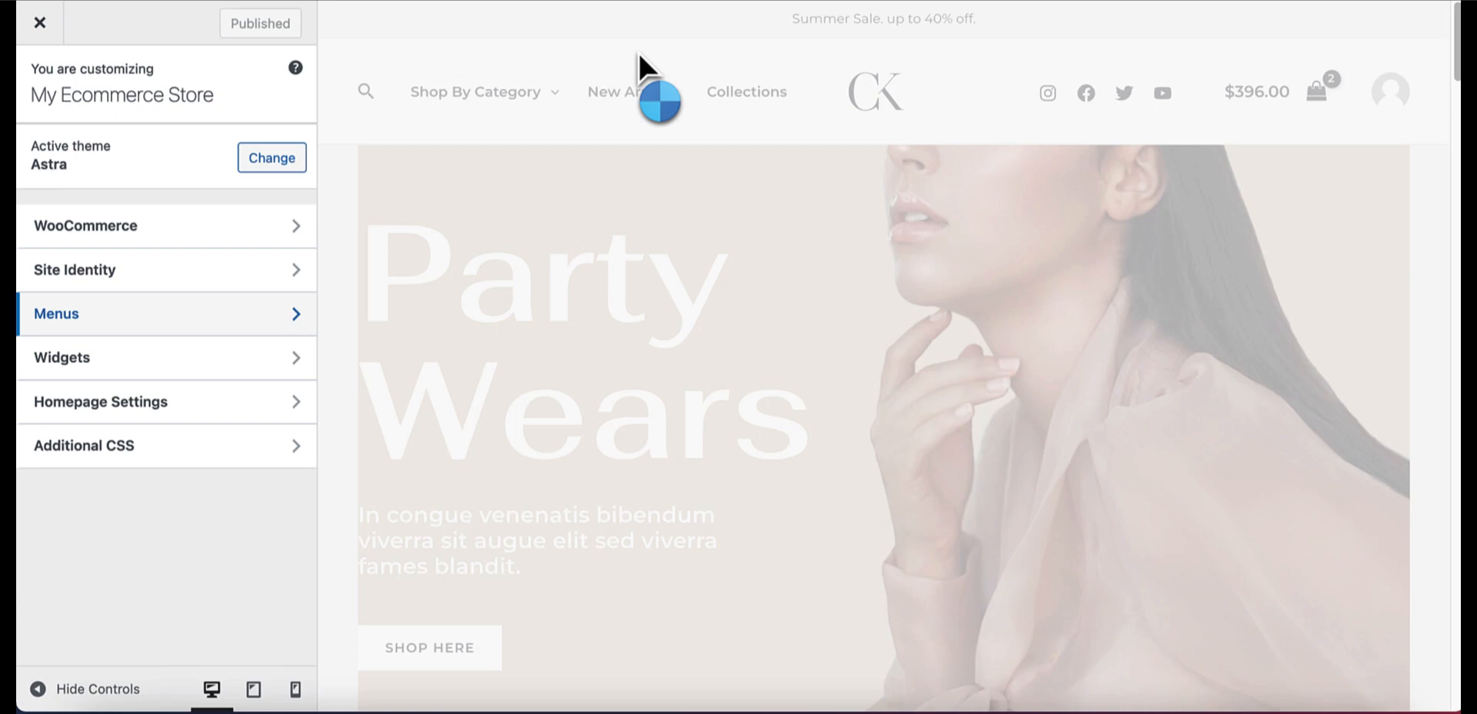
Step: Open the footer's Information menu for editing from the page preview, inspect its My story link, and look back over the checkout page
scroll(822, 176, "down", 10)
scroll(828, 192, "down", 8)
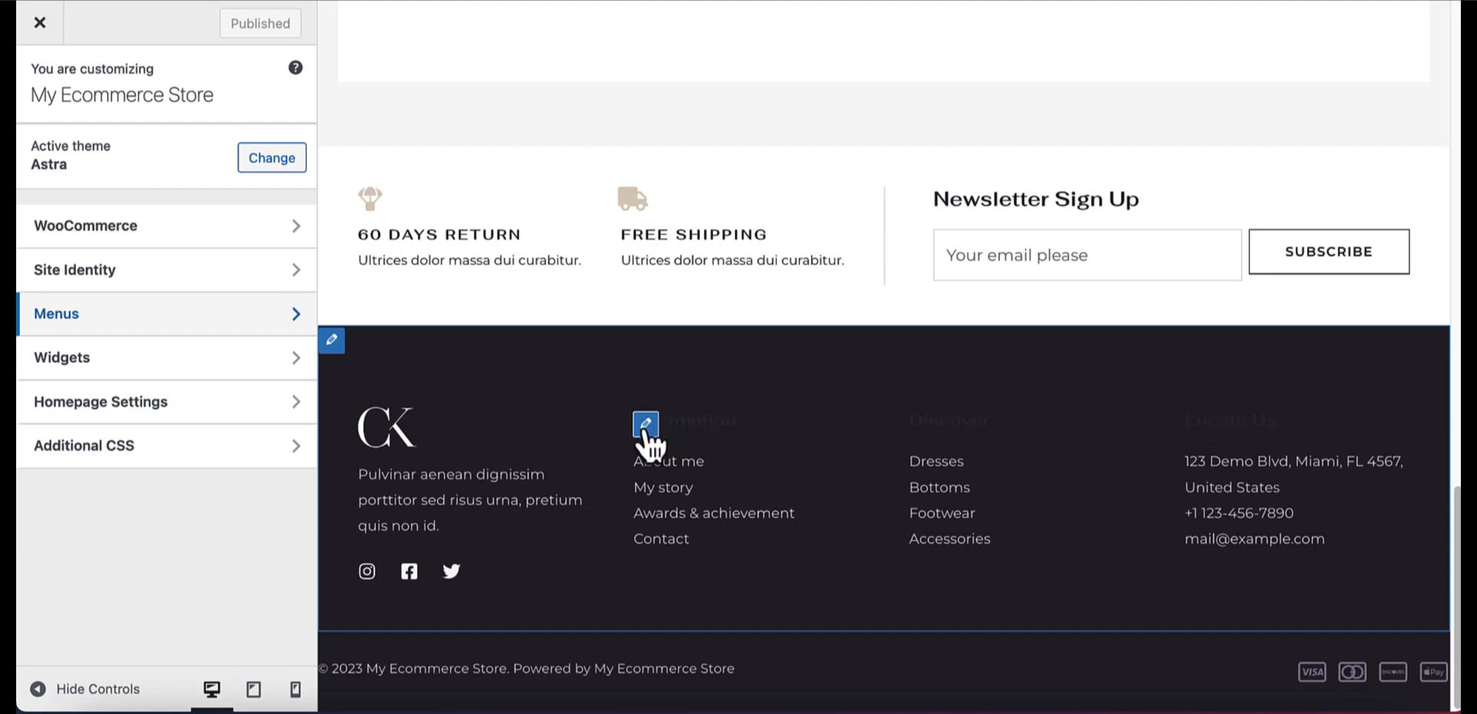
left_click(647, 424)
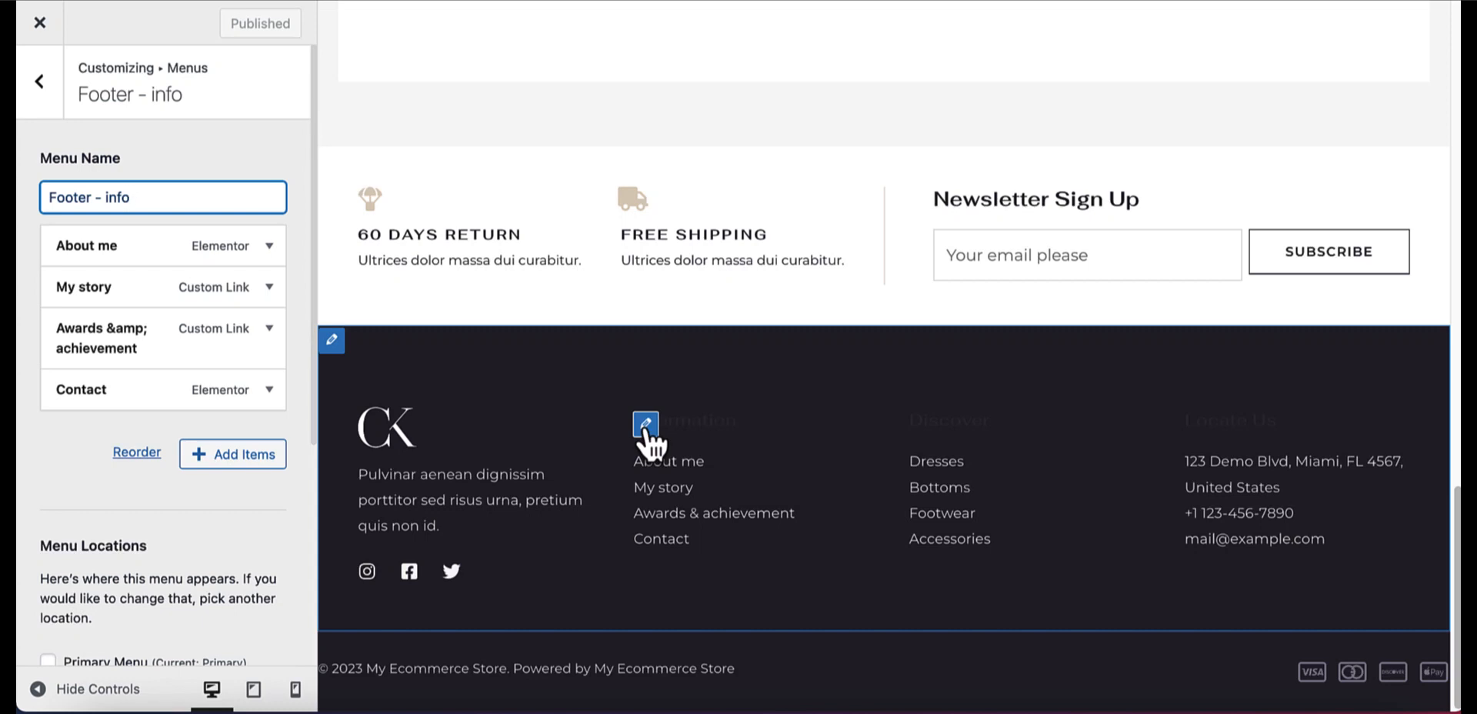
left_click(269, 288)
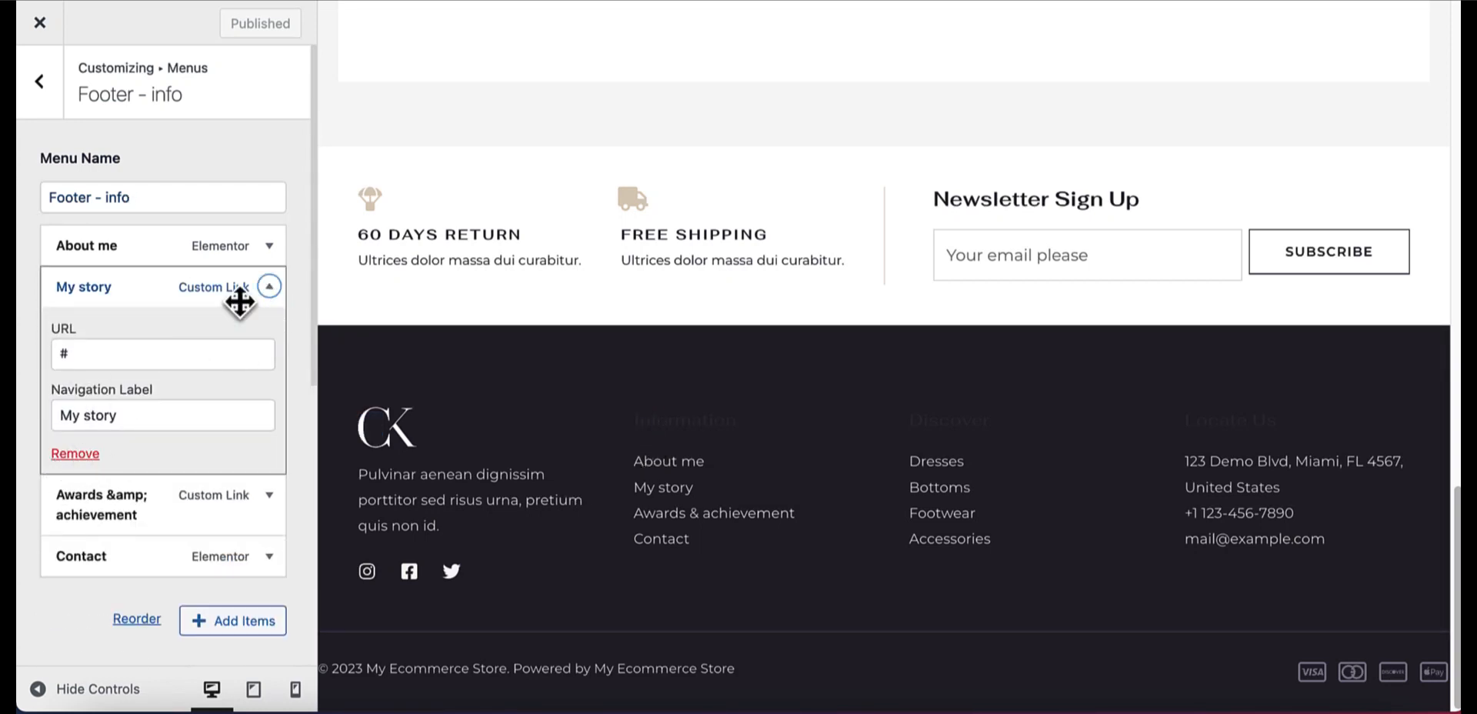
left_click(267, 290)
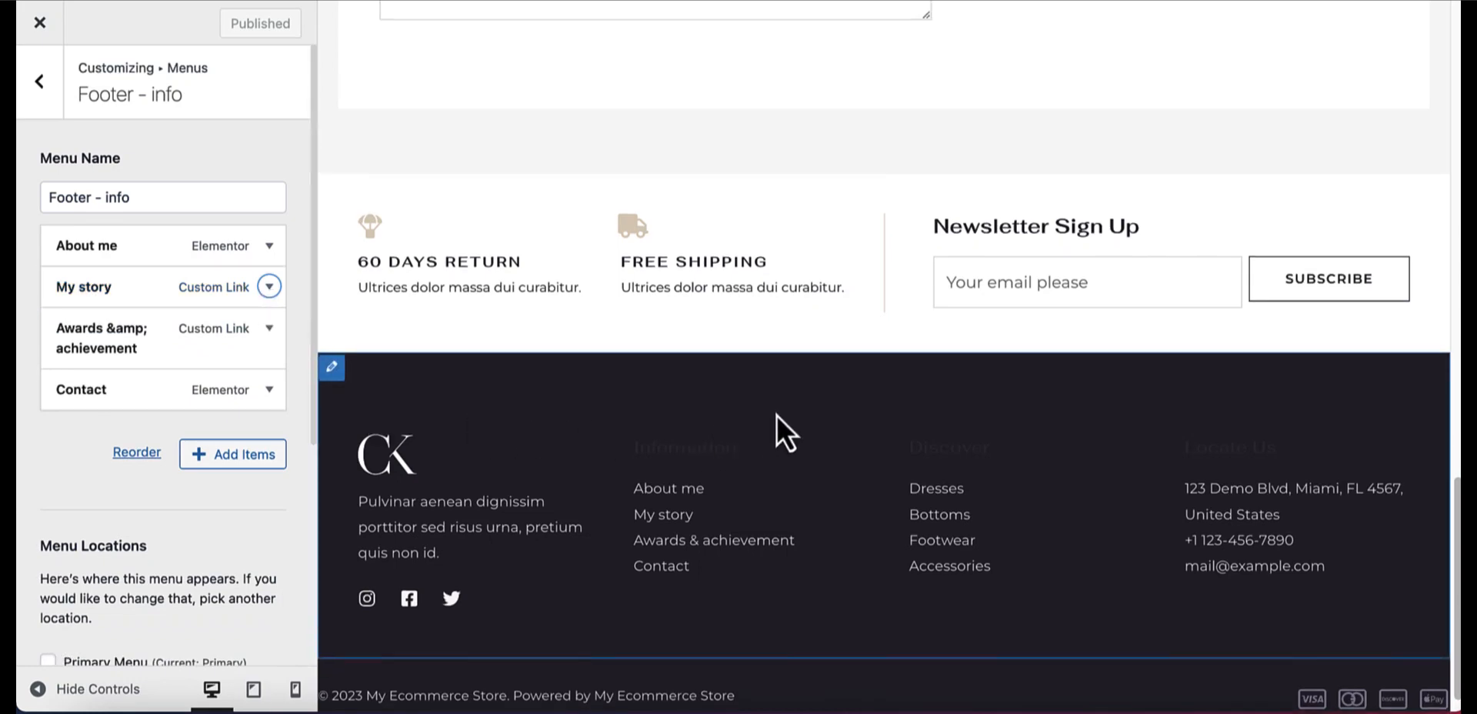
scroll(776, 415, "up", 10)
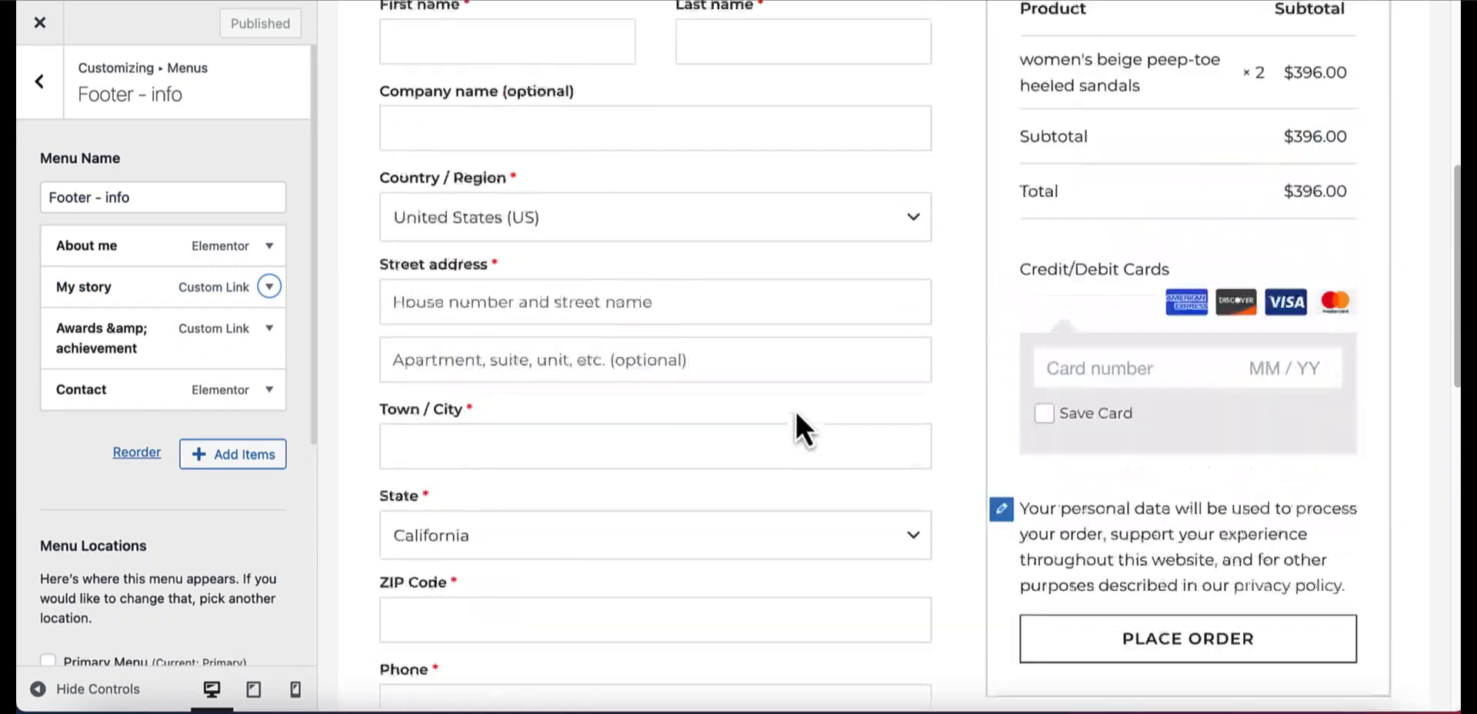
scroll(795, 410, "up", 5)
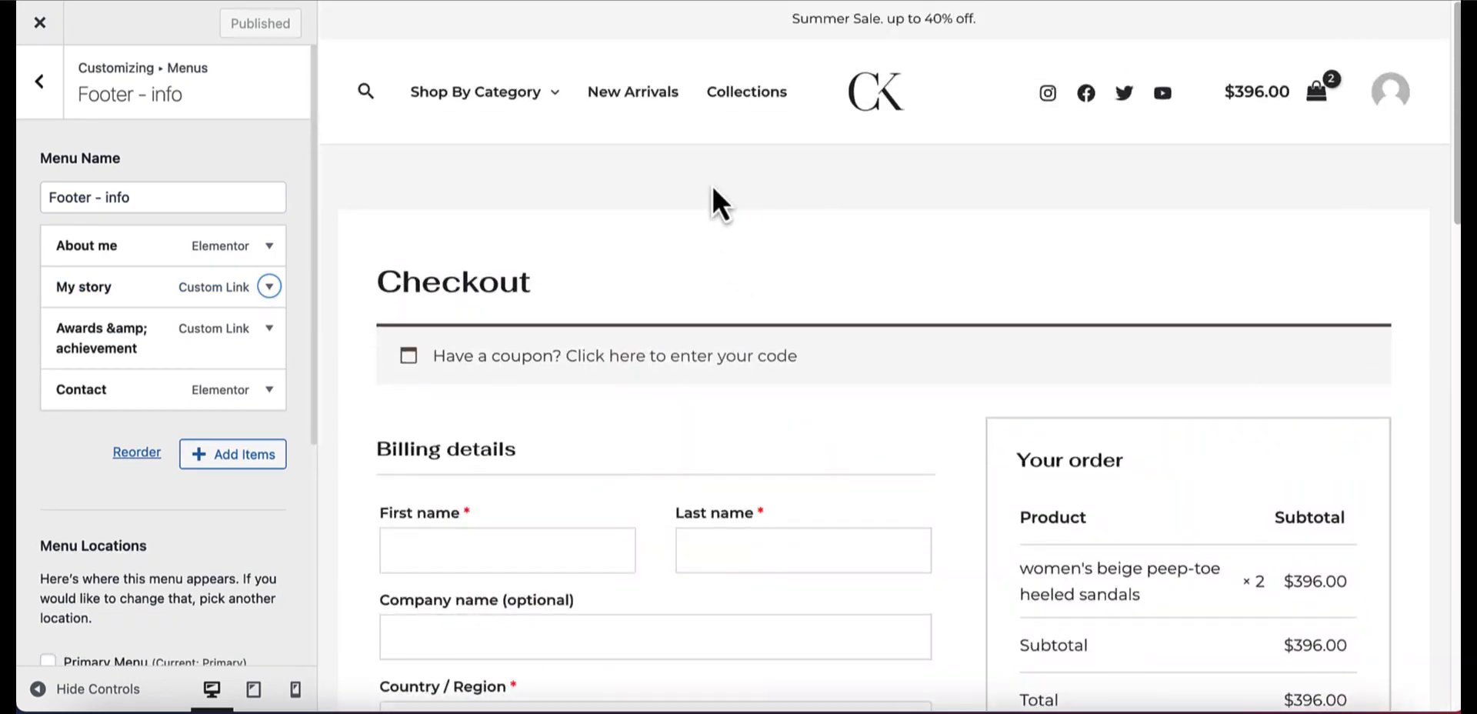